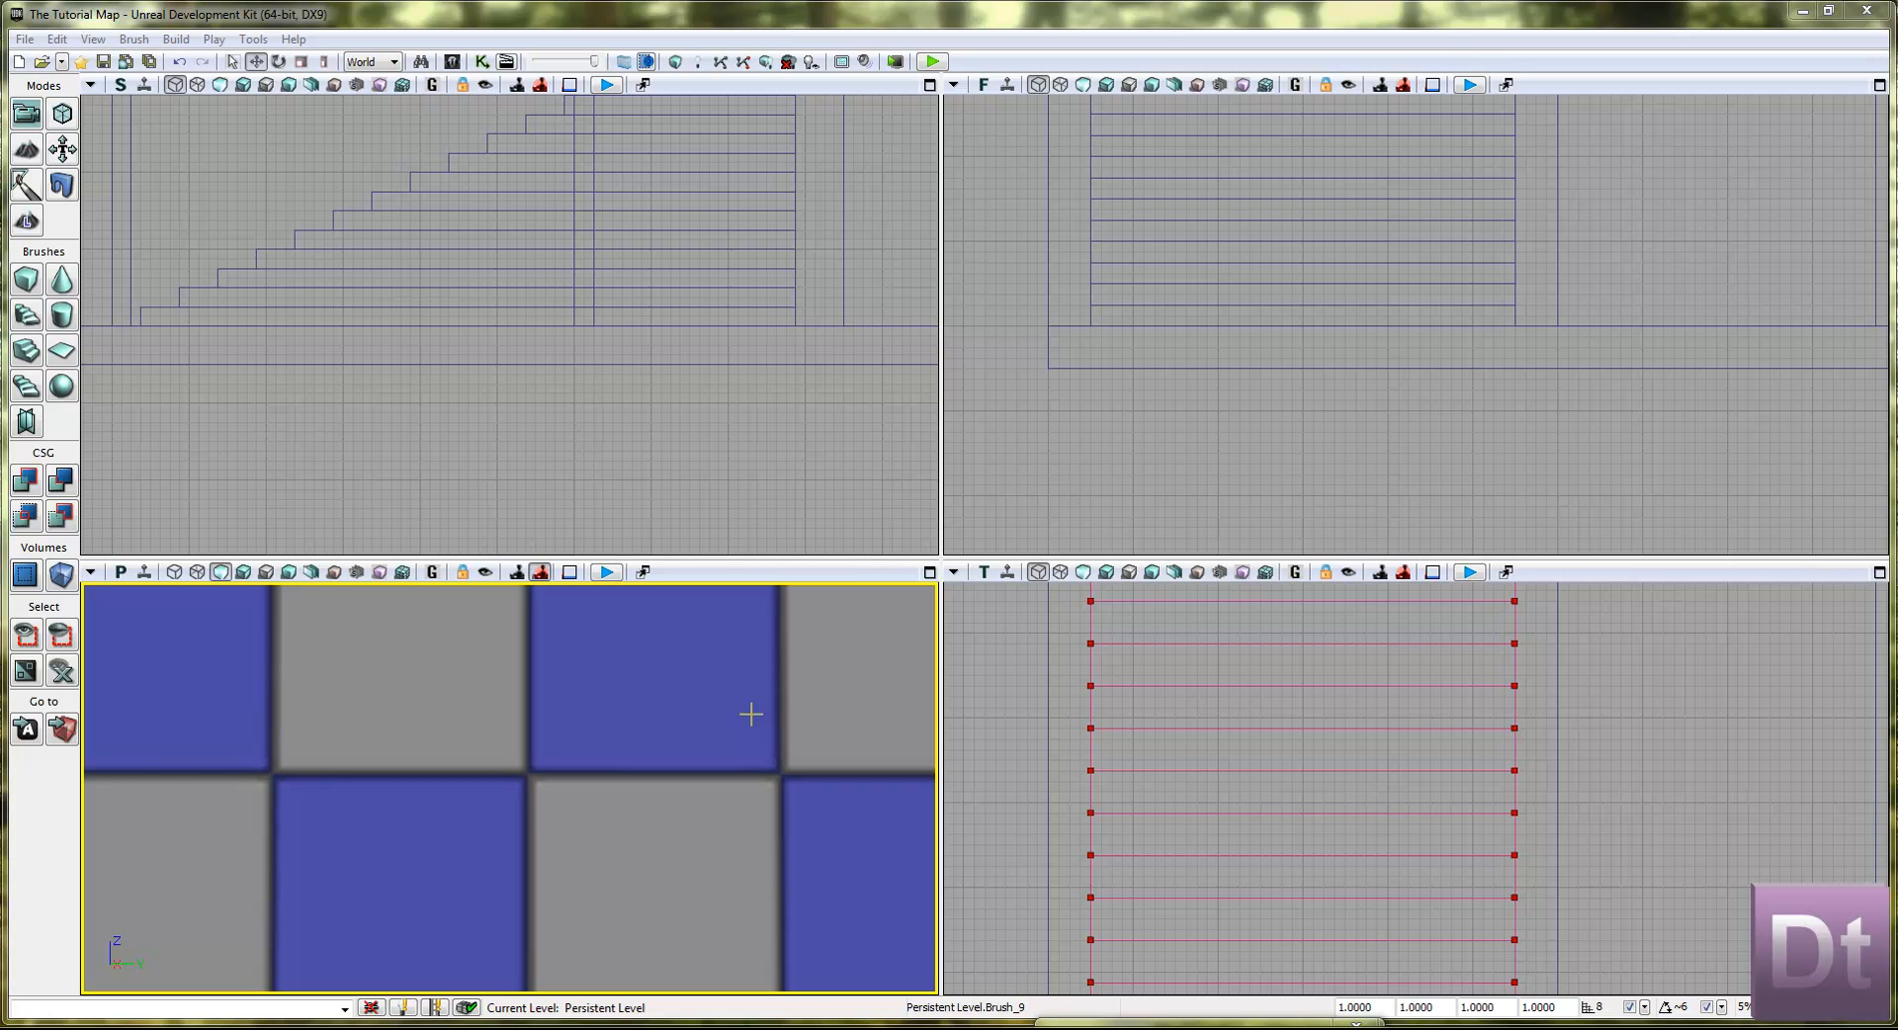
Step: Look around the stairwell in the perspective view and survey the ground-floor layout in the side view
right_drag(761, 653, 564, 900)
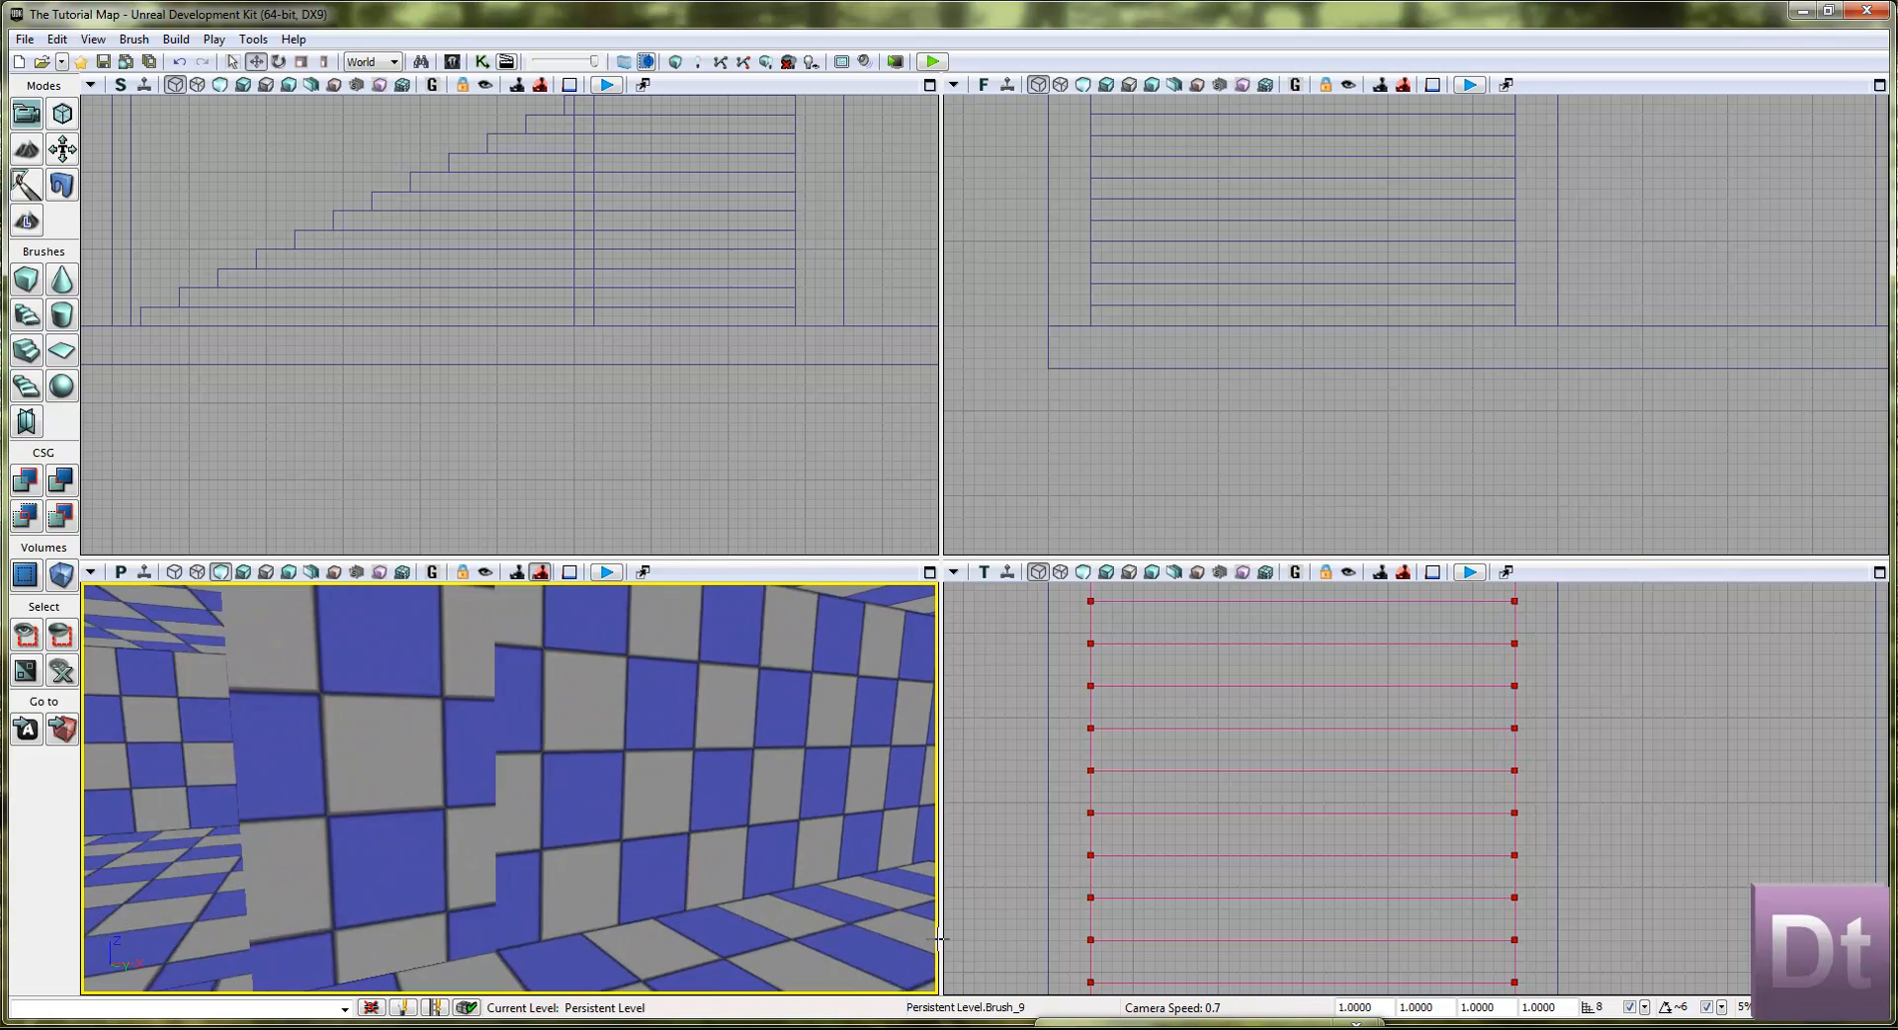
right_drag(779, 923, 81, 997)
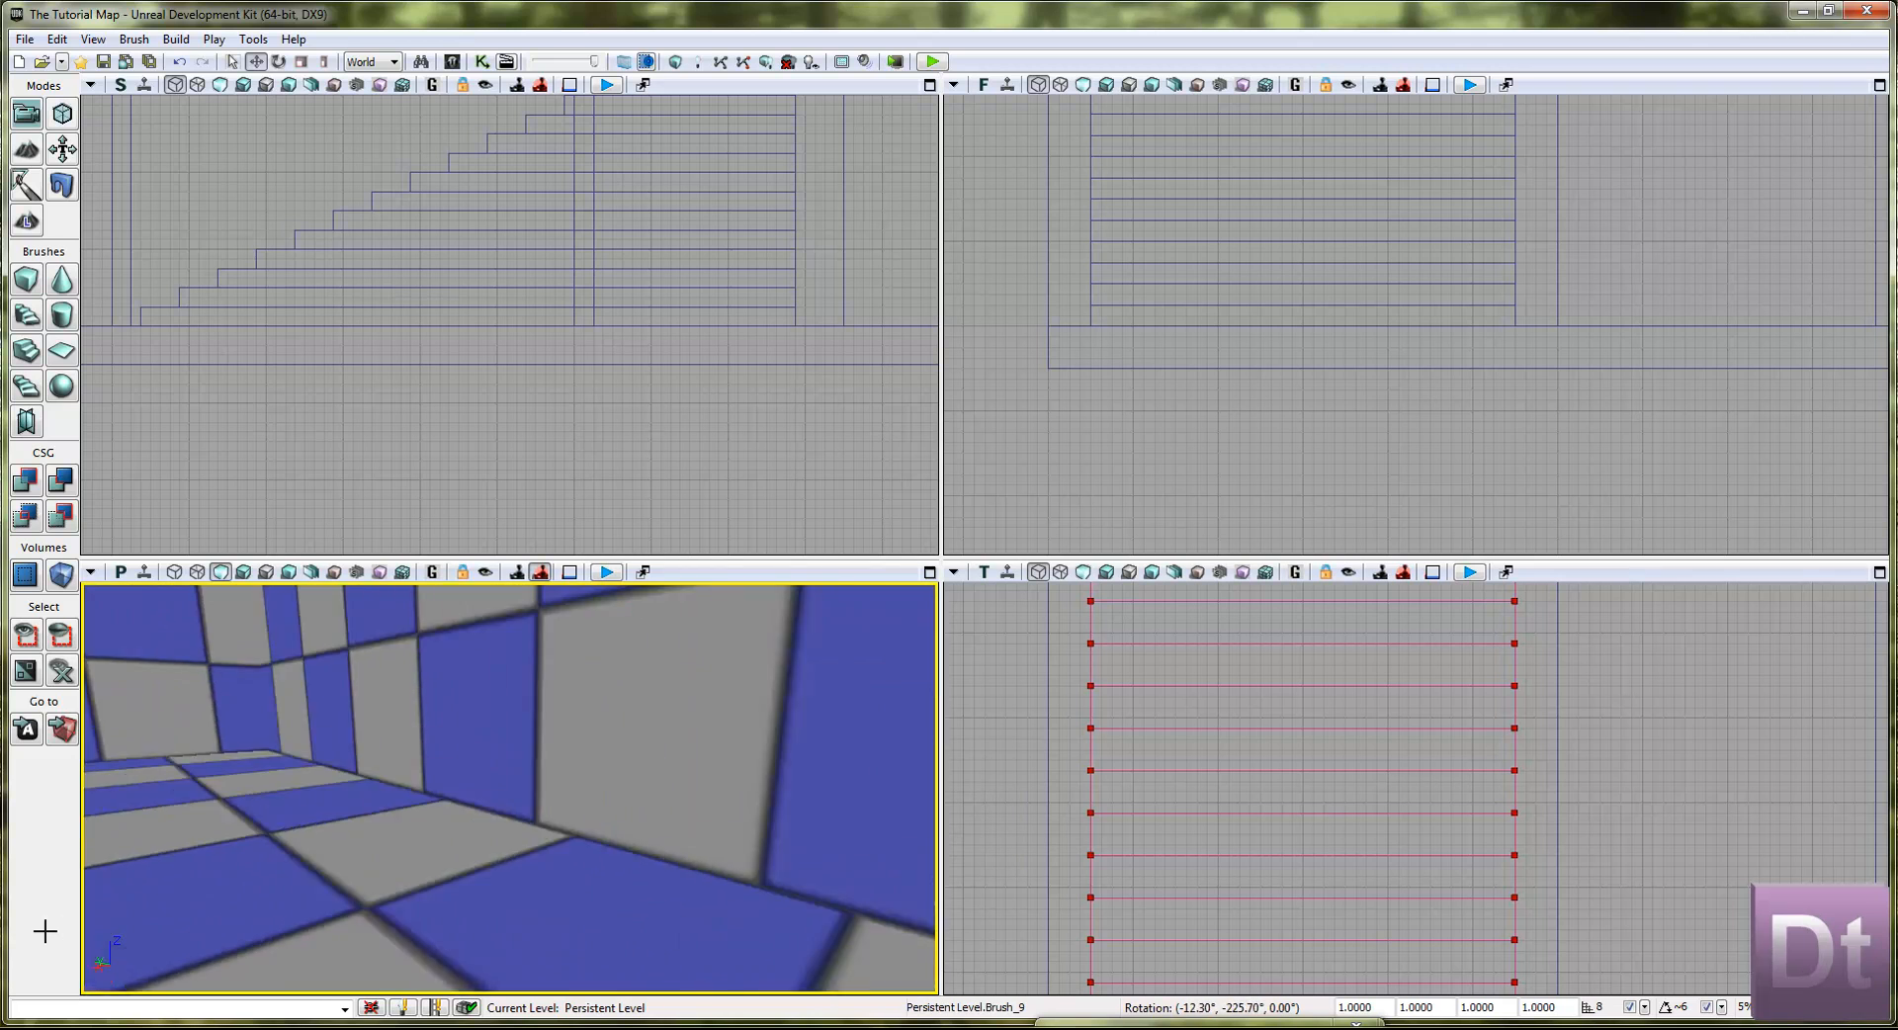
mouse_move(210, 829)
right_down()
mouse_move(187, 940)
mouse_move(192, 829)
right_up()
right_drag(673, 419, 699, 499)
scroll(670, 415, down, 4)
scroll(666, 370, down, 7)
right_drag(667, 370, 835, 329)
scroll(655, 321, down, 4)
right_drag(654, 321, 530, 366)
scroll(429, 318, up, 5)
right_drag(429, 319, 435, 324)
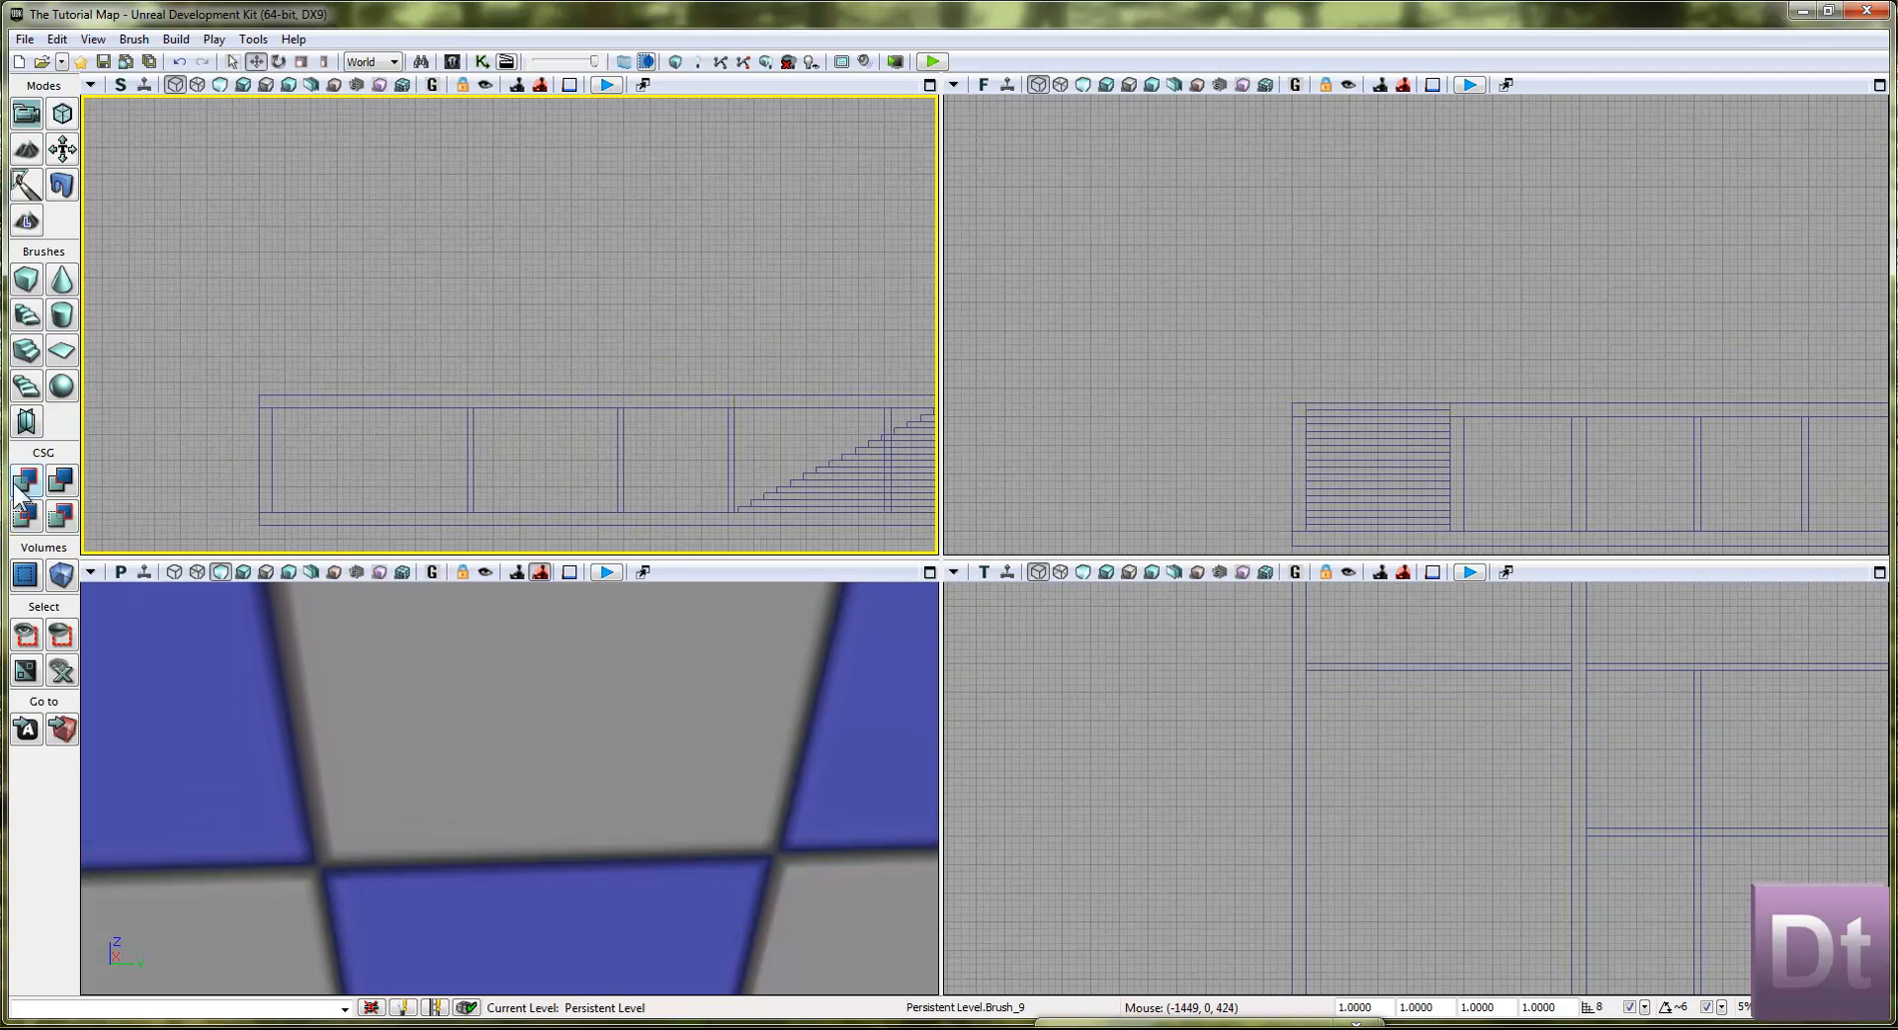
Step: Unhide all brushes and duplicate the upper-floor doorway brush near the foot of the upper stairs down to the ground floor
click(61, 672)
right_drag(397, 368, 400, 326)
click(405, 318)
right_drag(564, 369, 363, 337)
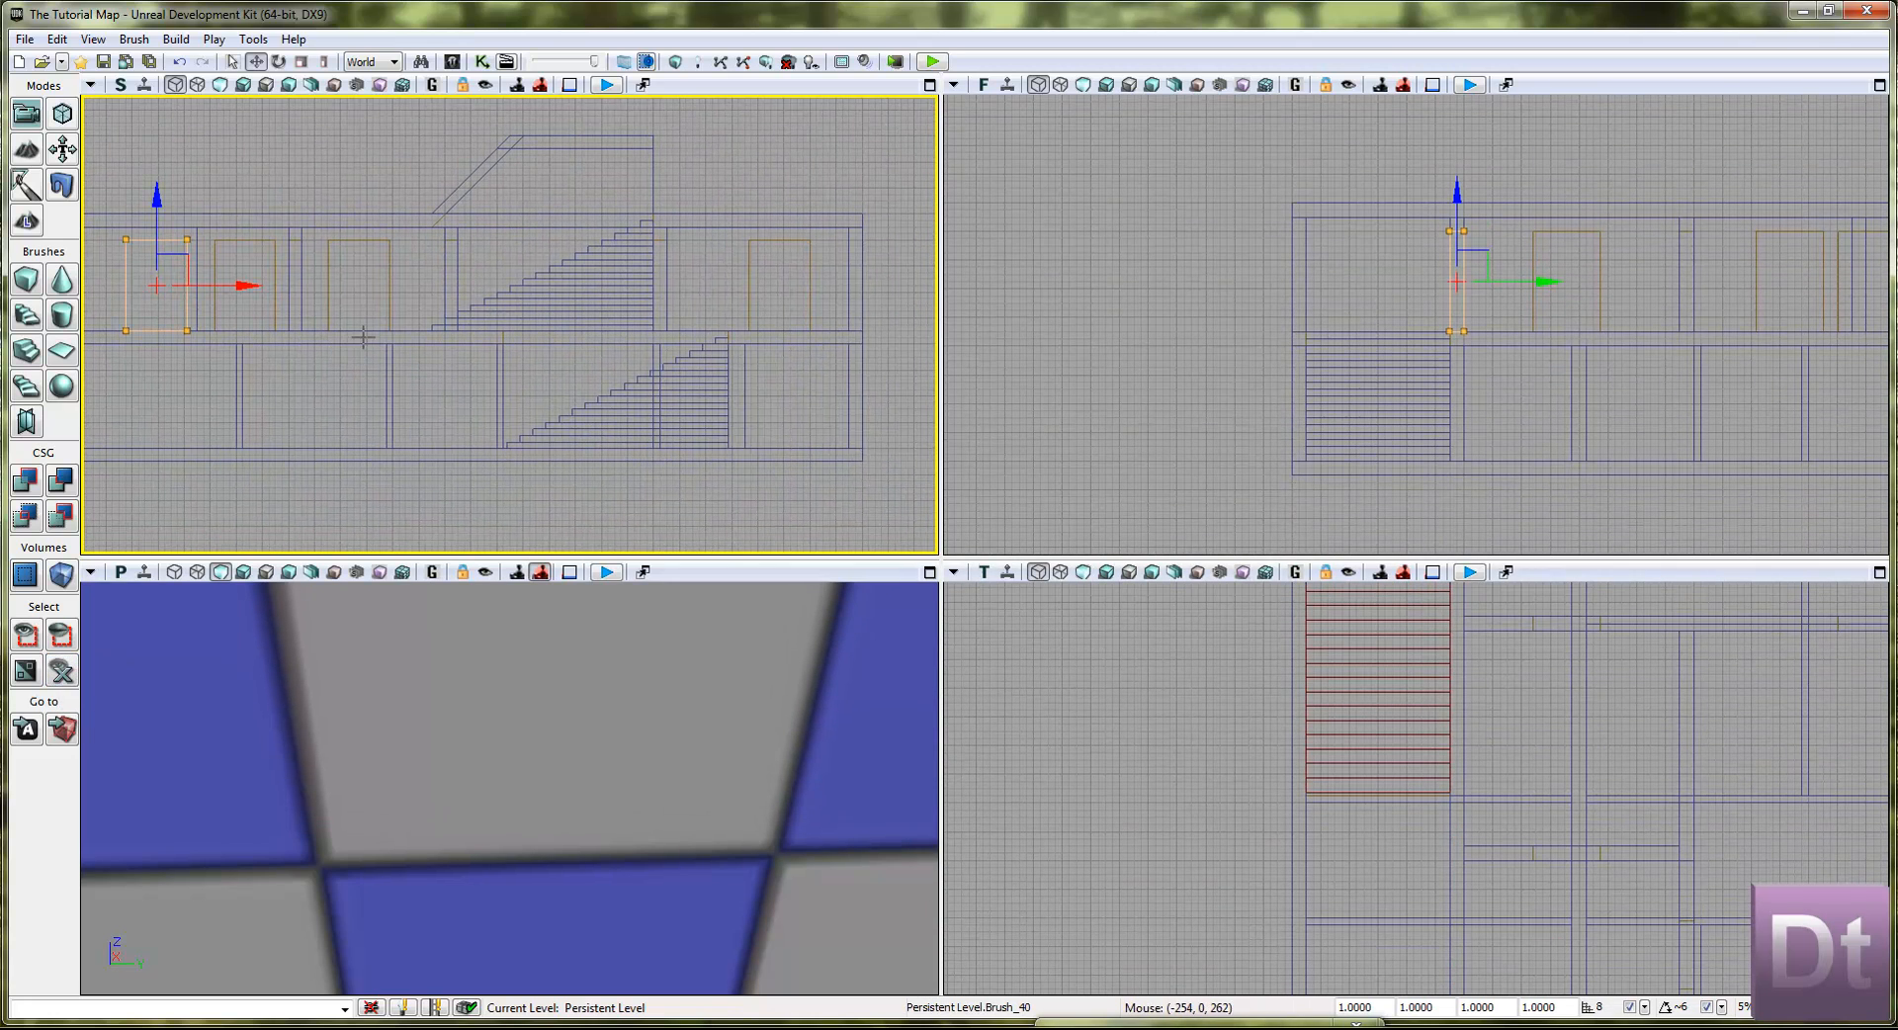
right_drag(405, 259, 373, 301)
click(425, 277)
scroll(416, 293, up, 2)
click(422, 287)
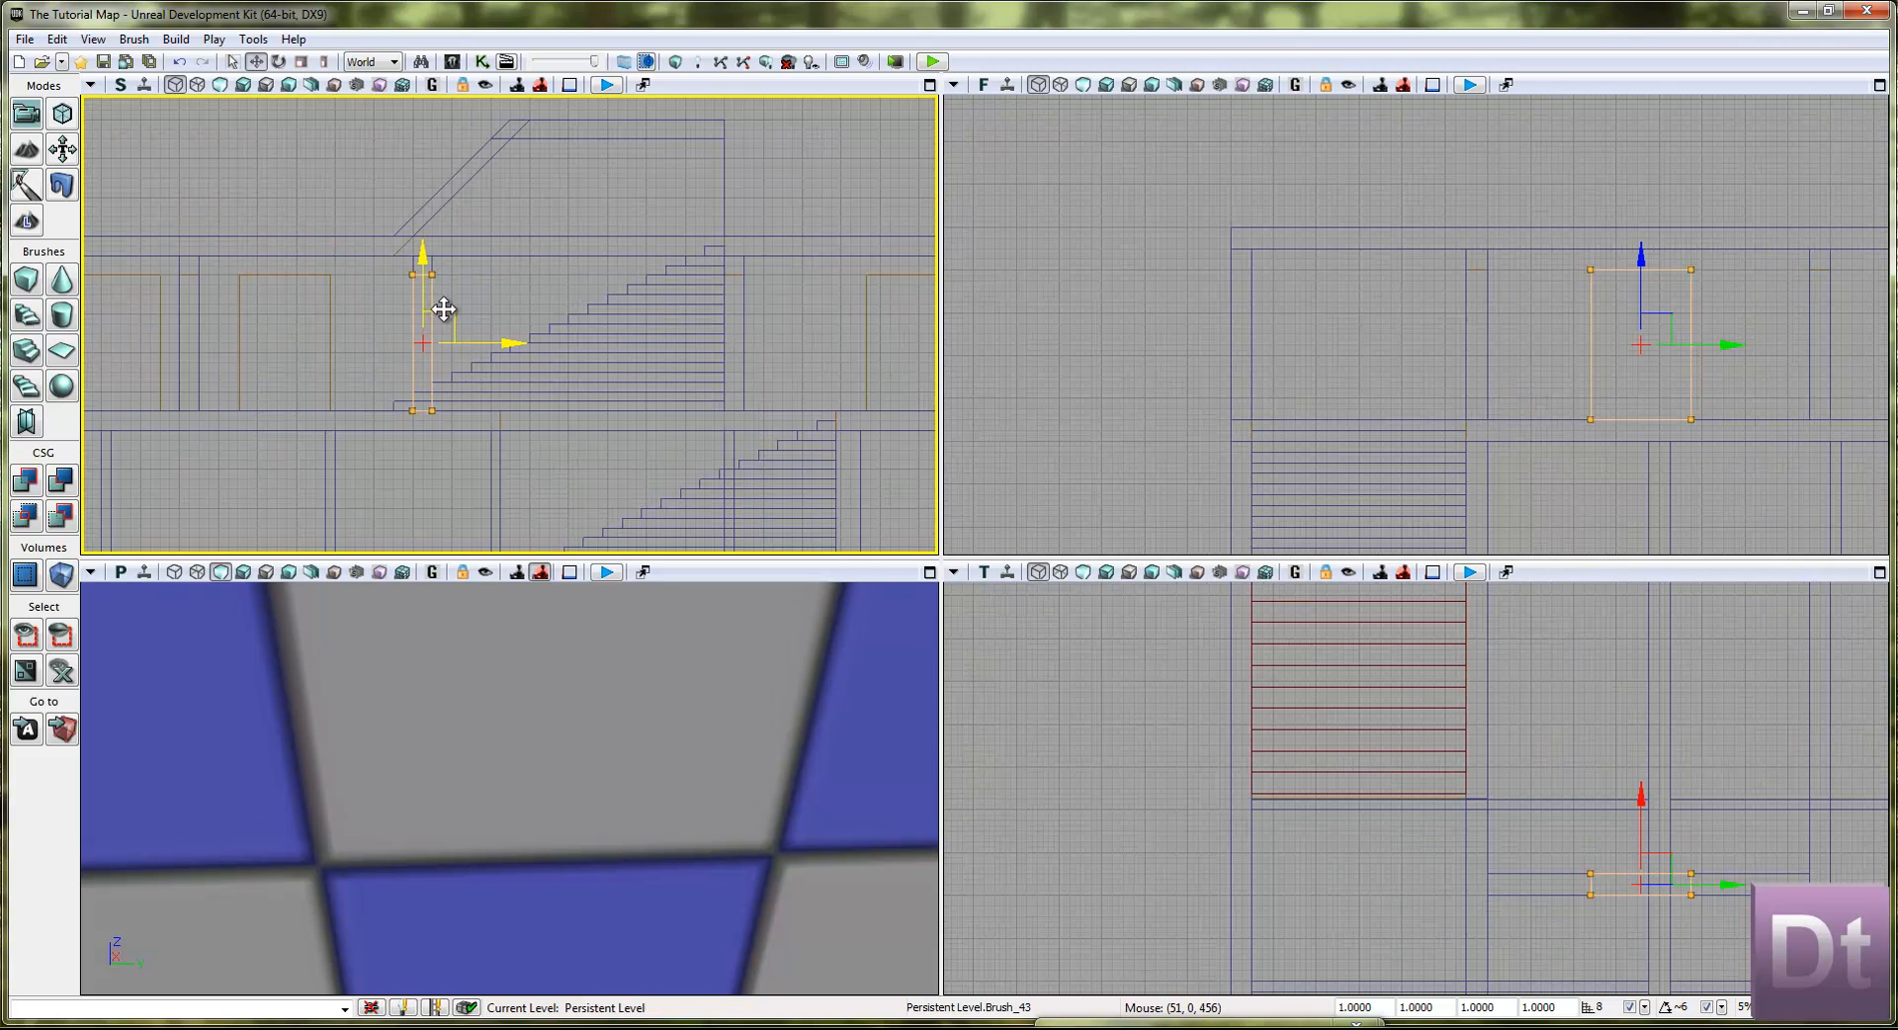
mouse_move(478, 287)
mouse_down()
mouse_move(844, 373)
mouse_move(851, 424)
mouse_move(551, 451)
mouse_up()
Step: Position the duplicated doorway brush in the ground-floor wall at the foot of the lower stairs
right_drag(605, 372, 643, 277)
scroll(643, 277, down, 2)
scroll(643, 277, down, 5)
scroll(605, 368, up, 9)
mouse_move(576, 170)
mouse_down()
mouse_move(580, 196)
mouse_move(649, 199)
mouse_up()
scroll(657, 263, up, 4)
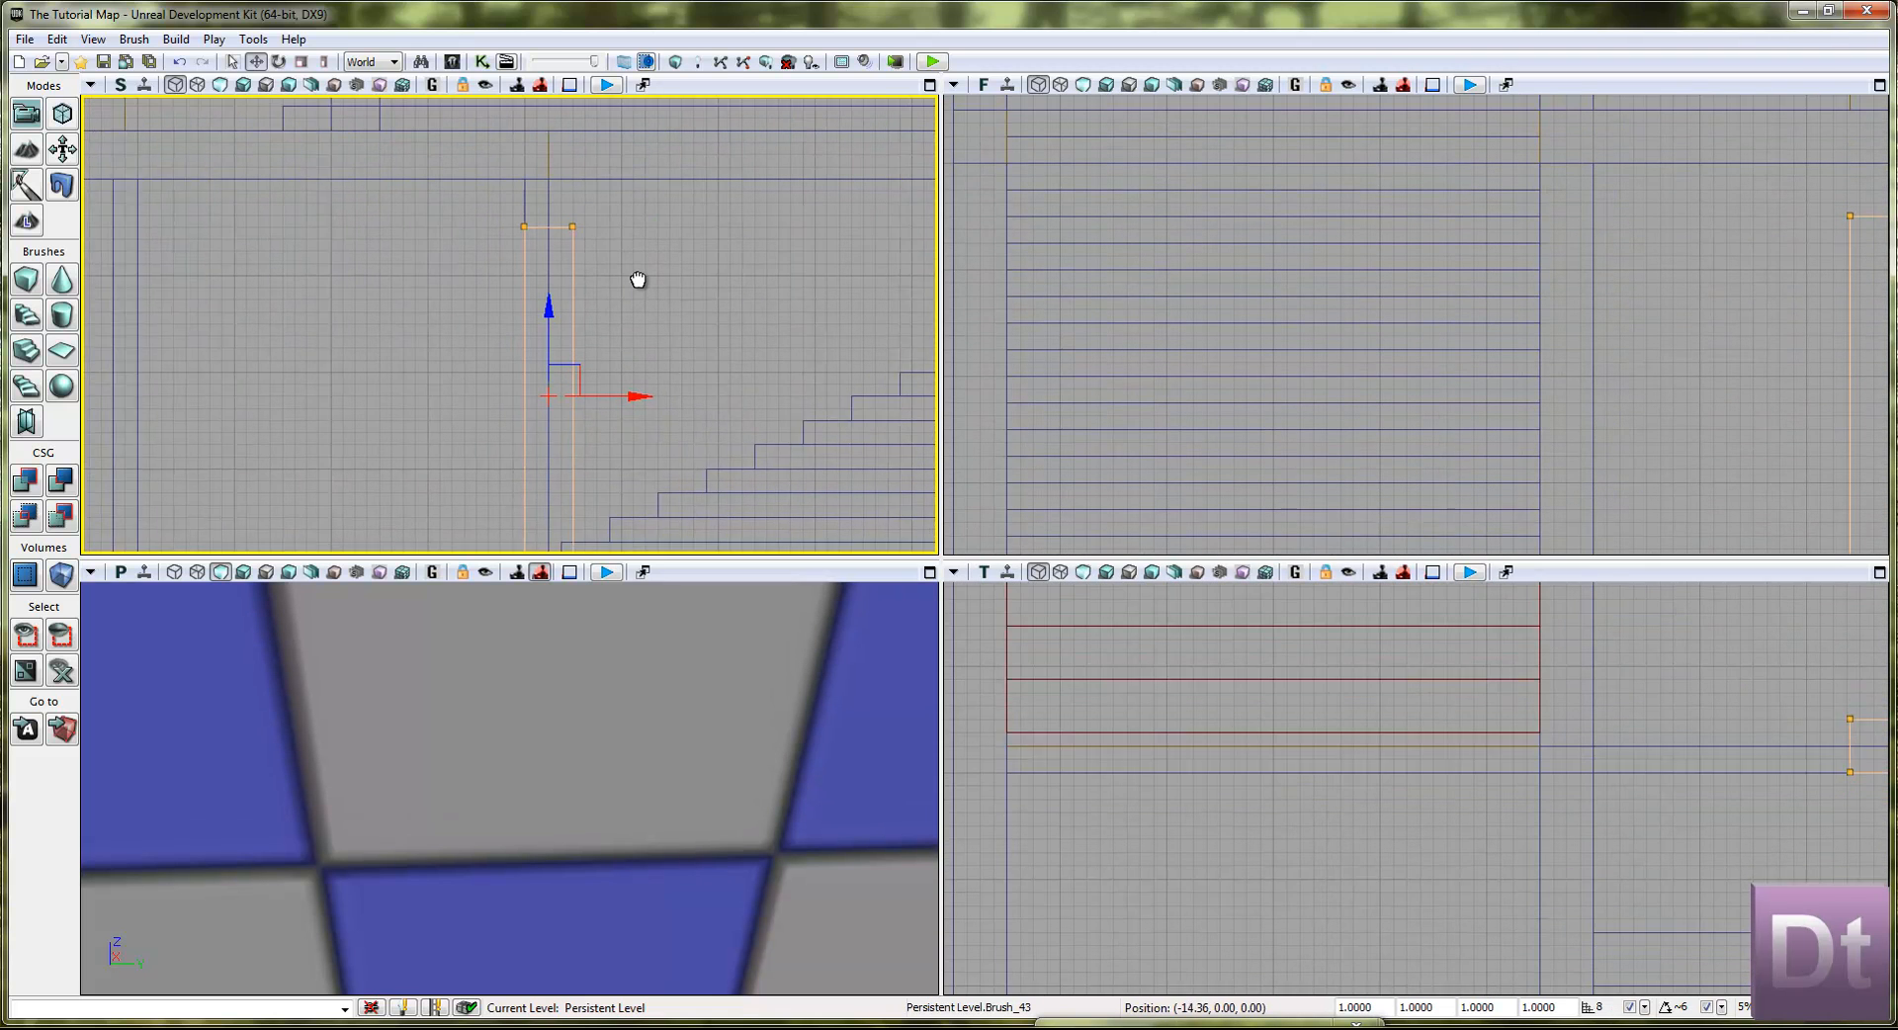
Step: In Geometry mode, move the doorway brush's stair-side vertices 16 units along negative X, and close the Geometry Tools
click(69, 120)
ctrl+alt+drag(681, 216, 555, 581)
right_drag(679, 376, 742, 186)
drag(756, 392, 731, 391)
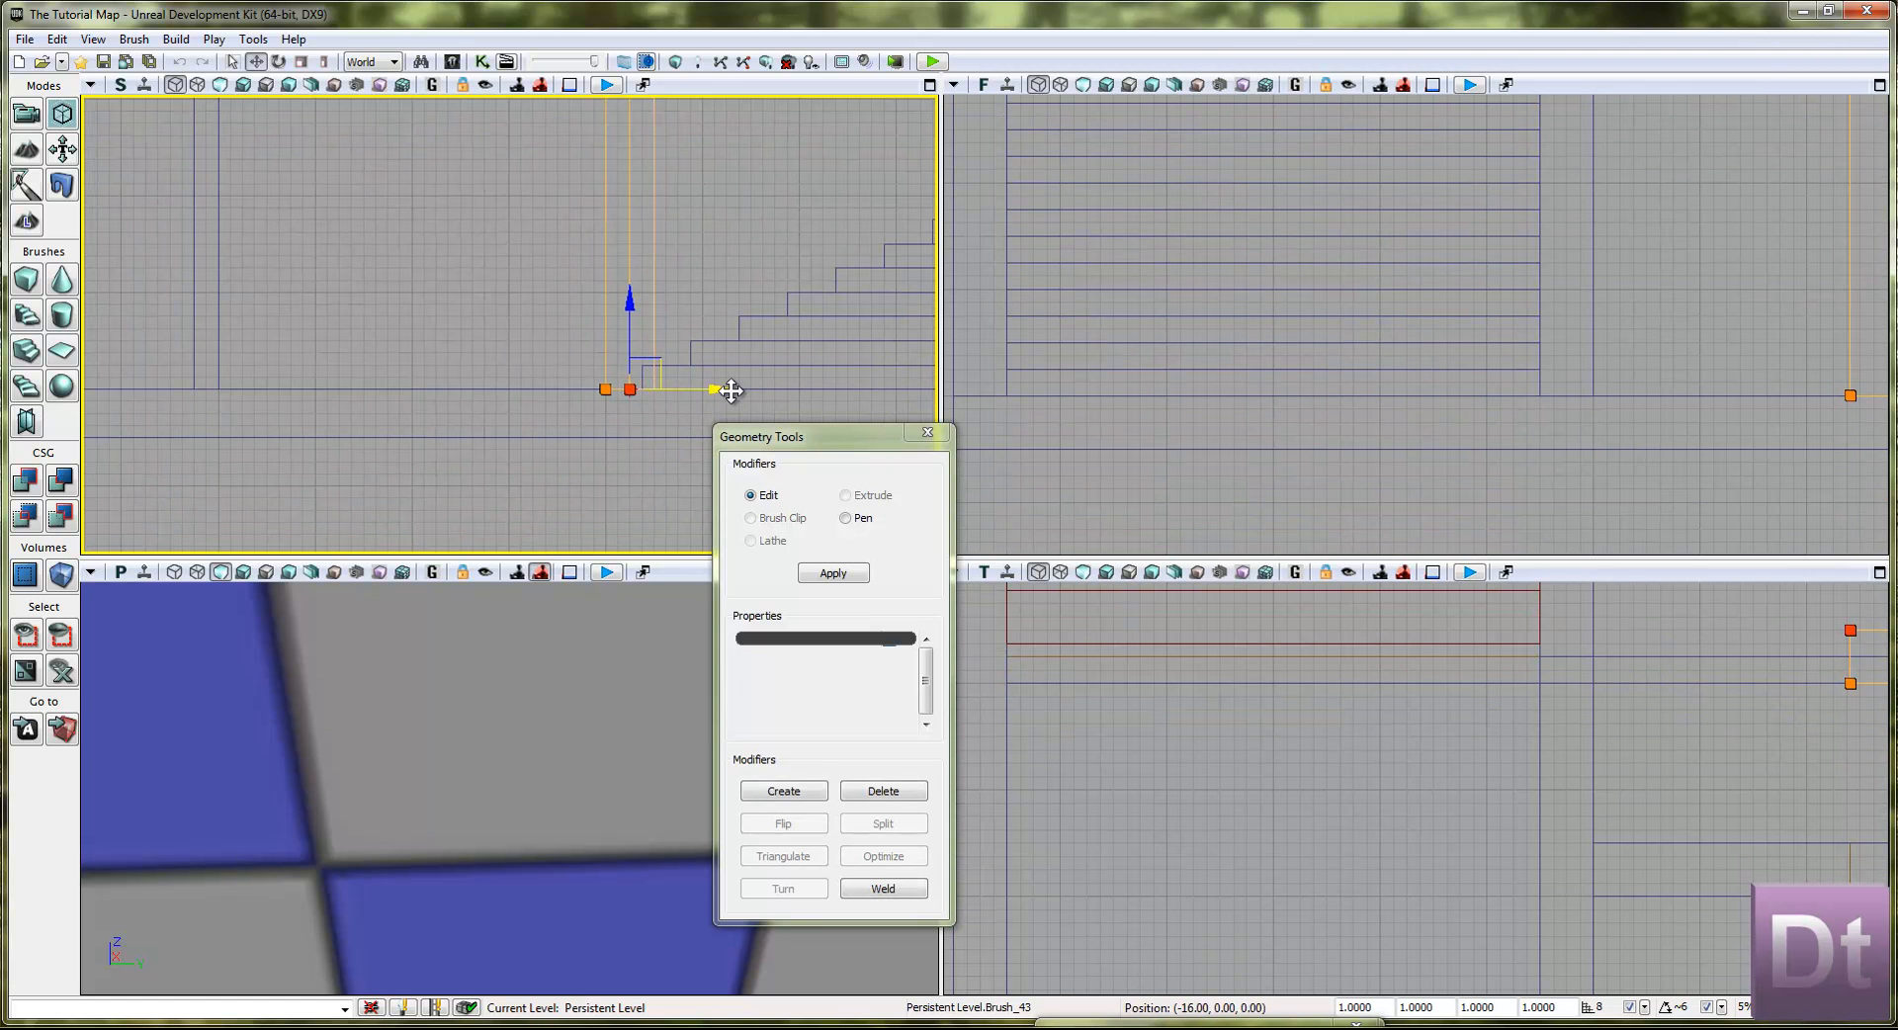
right_drag(744, 170, 692, 261)
click(693, 261)
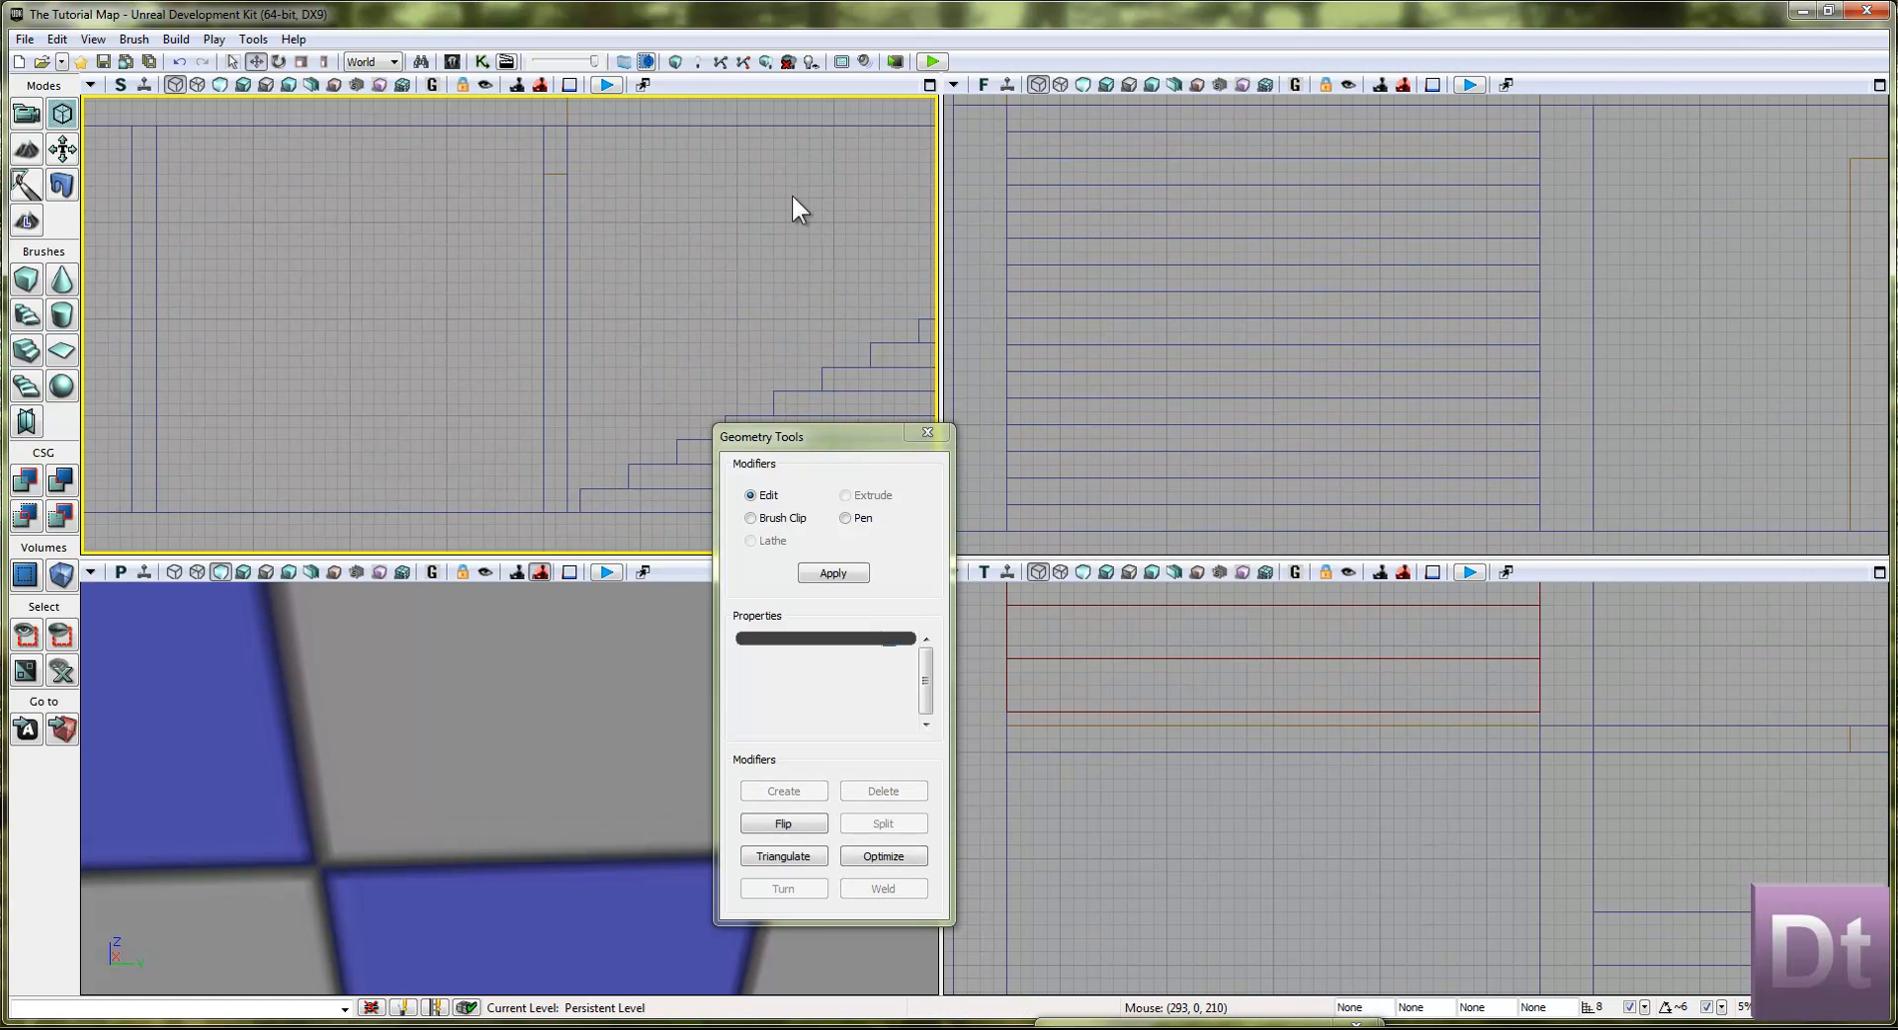
click(926, 433)
Step: Hide the upper-floor brushes while keeping the slab above the ground floor visible
scroll(698, 291, down, 8)
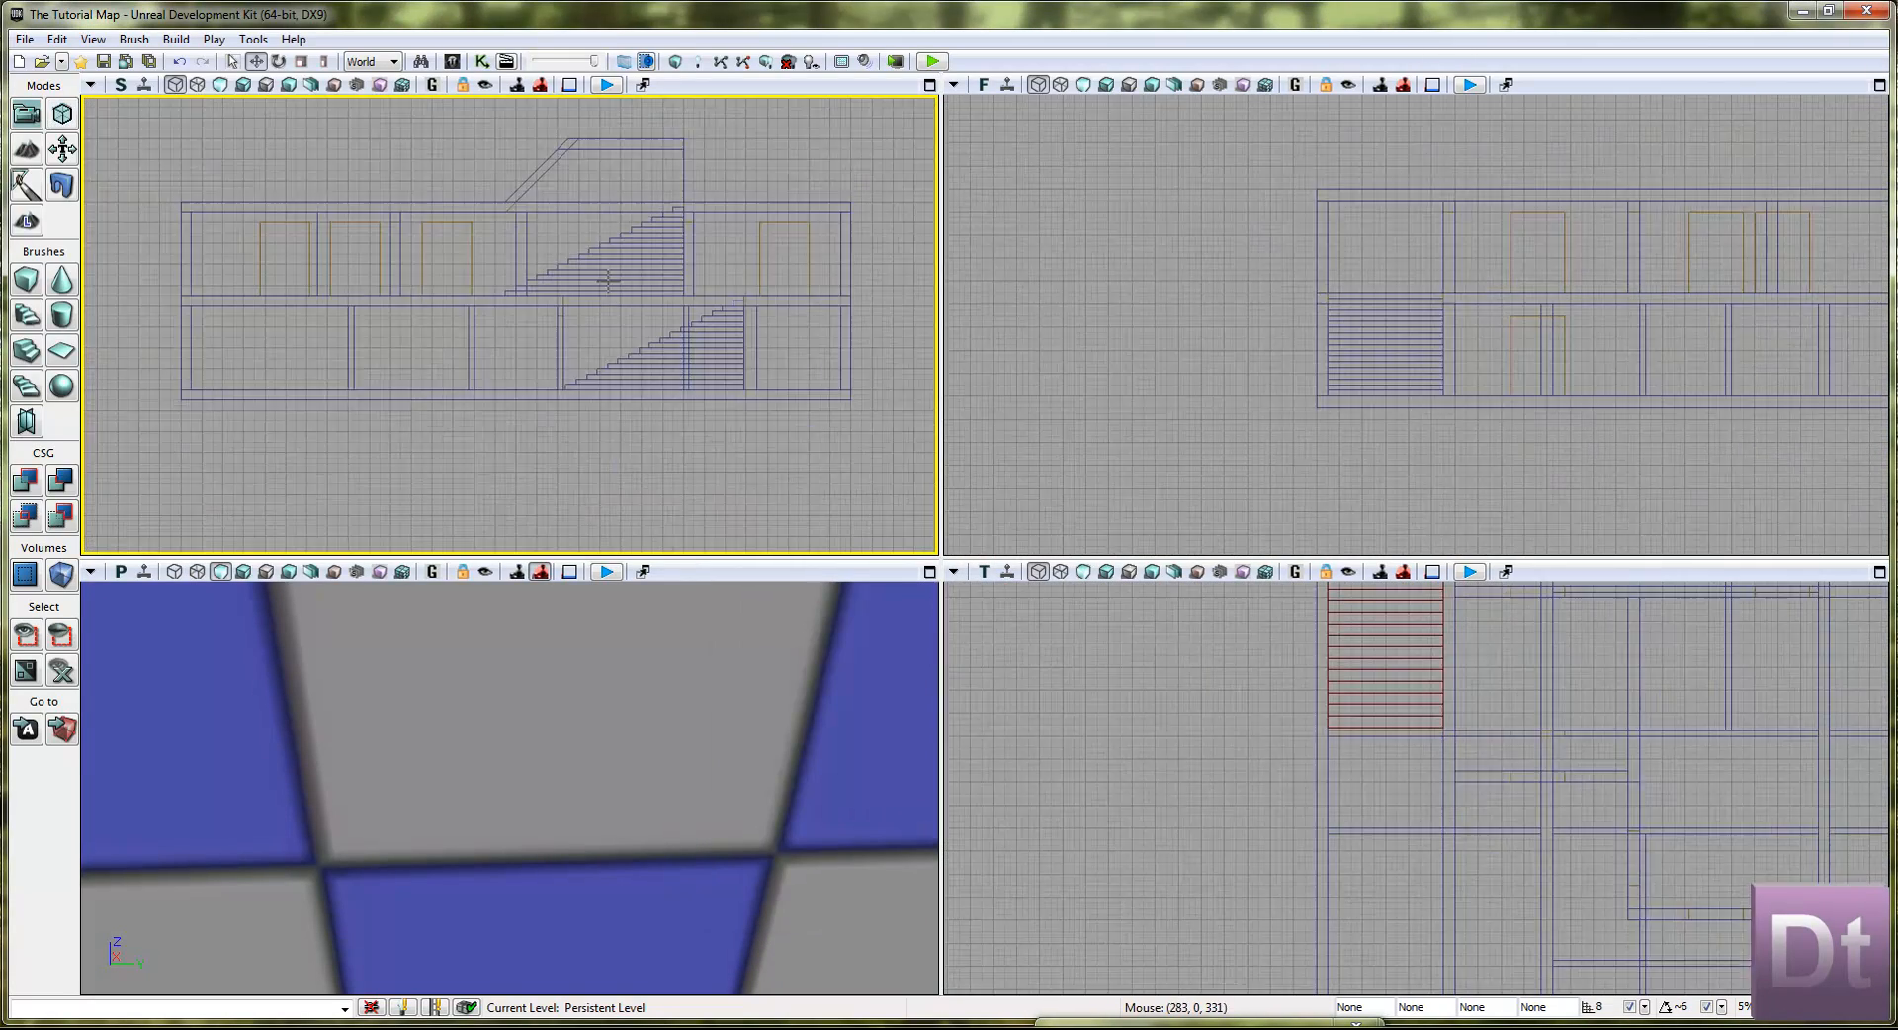
scroll(700, 287, down, 3)
ctrl+alt+drag(572, 257, 308, 176)
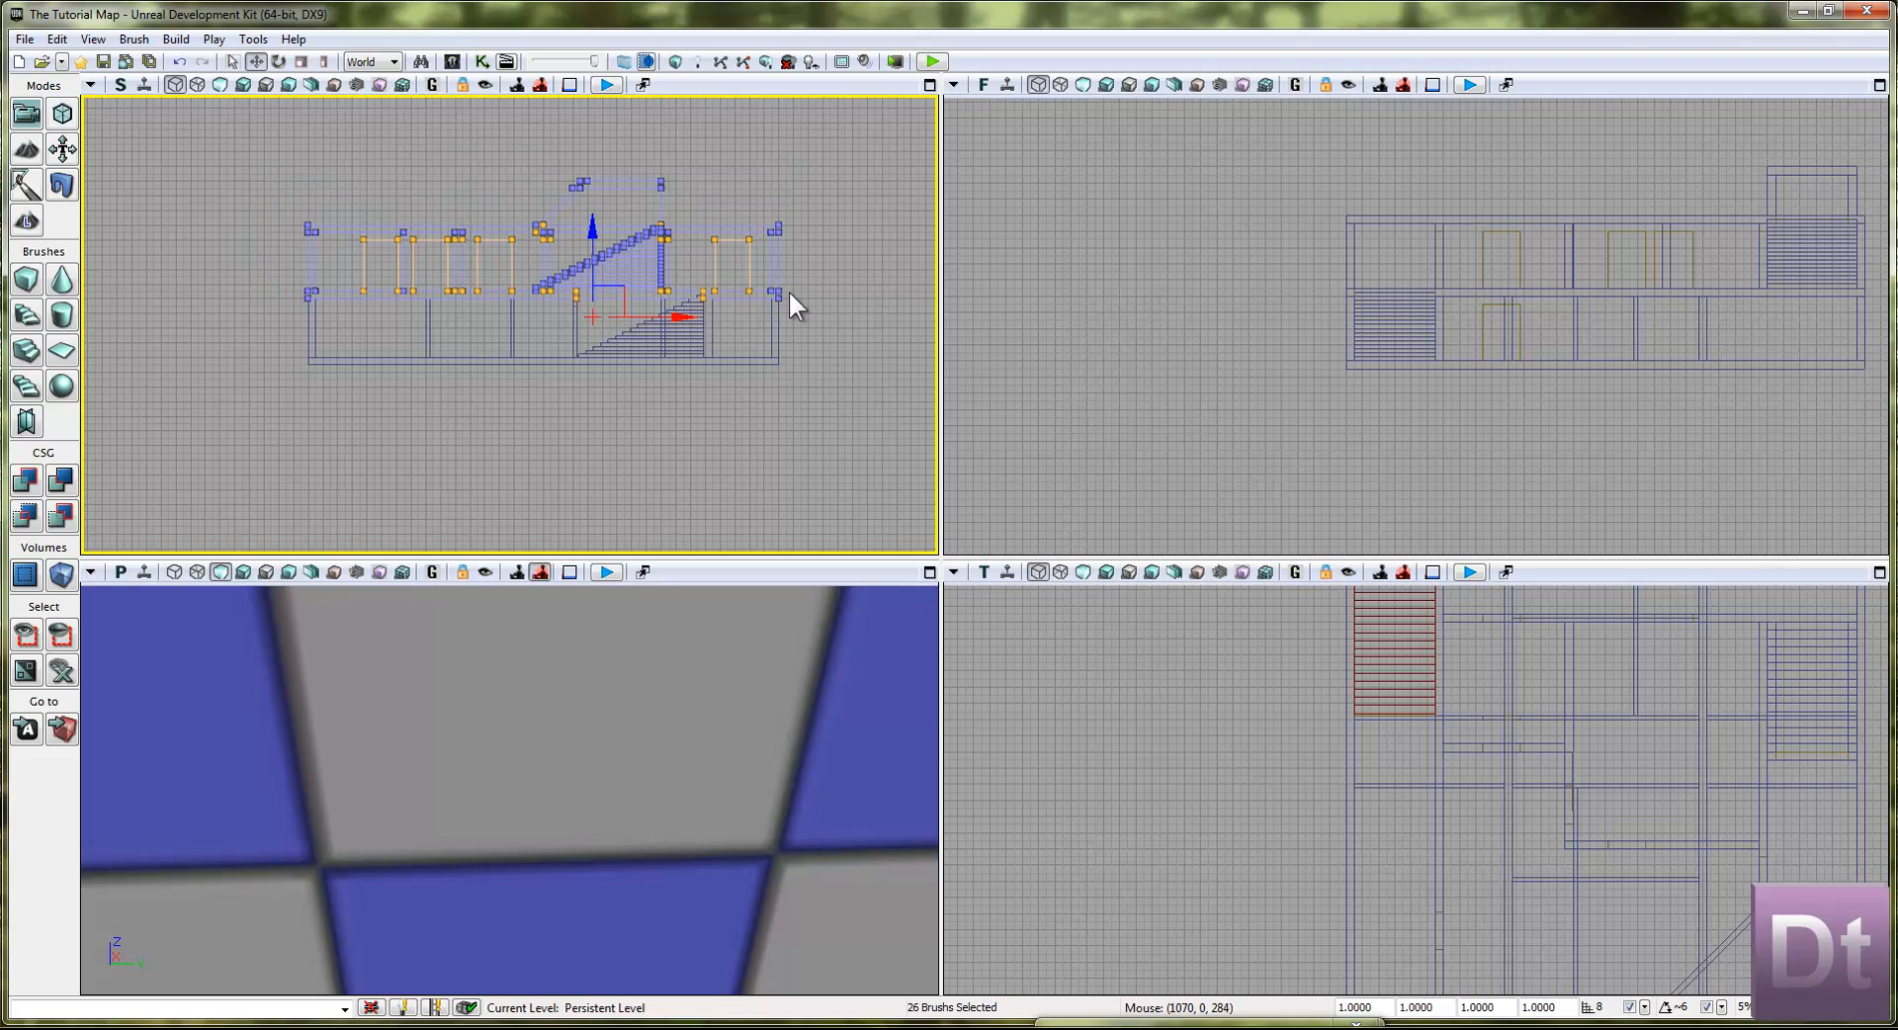
scroll(375, 311, up, 5)
ctrl+click(361, 261)
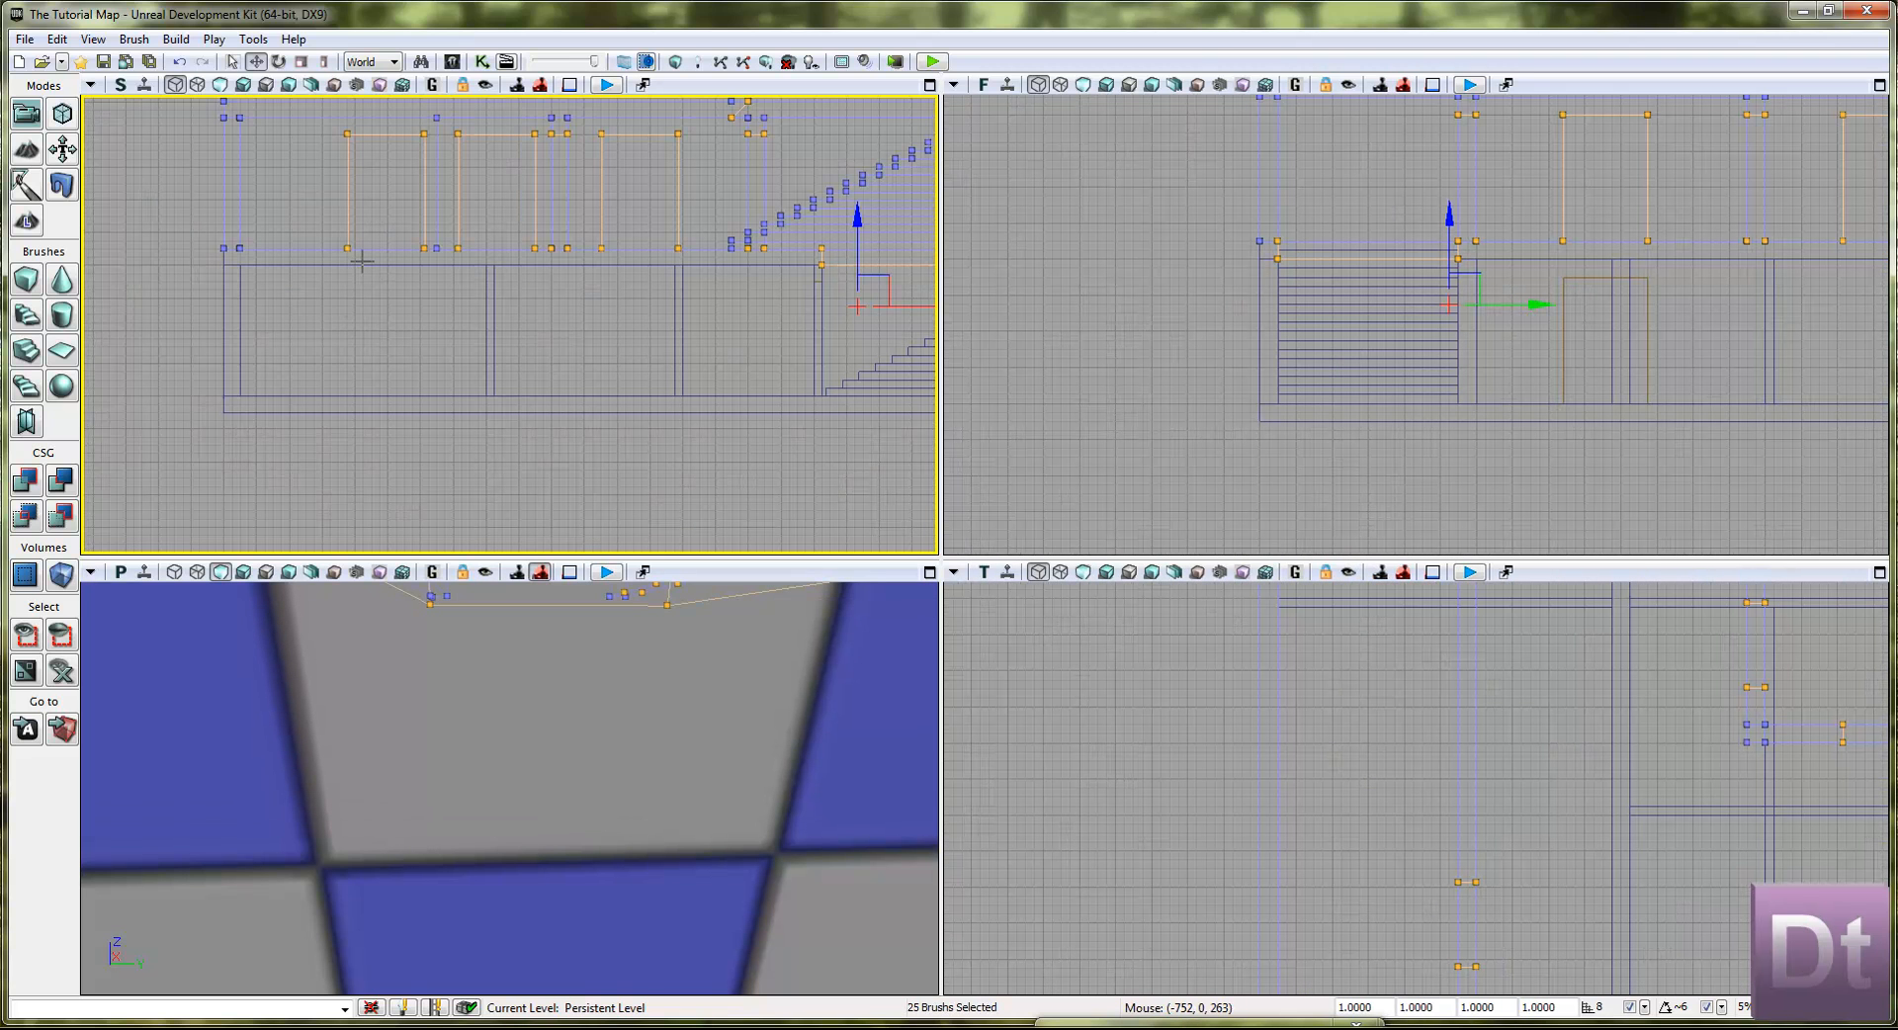
click(64, 635)
Step: Select the ground-floor doorway brush and move it along Y to the wall at the foot of the stairs
right_drag(630, 388, 364, 379)
right_drag(1191, 713, 1124, 694)
scroll(1123, 694, down, 5)
scroll(1310, 714, up, 4)
click(1405, 704)
key(Home)
drag(1570, 692, 1192, 695)
right_drag(1173, 747, 1338, 796)
drag(1358, 755, 1198, 768)
scroll(1186, 813, down, 5)
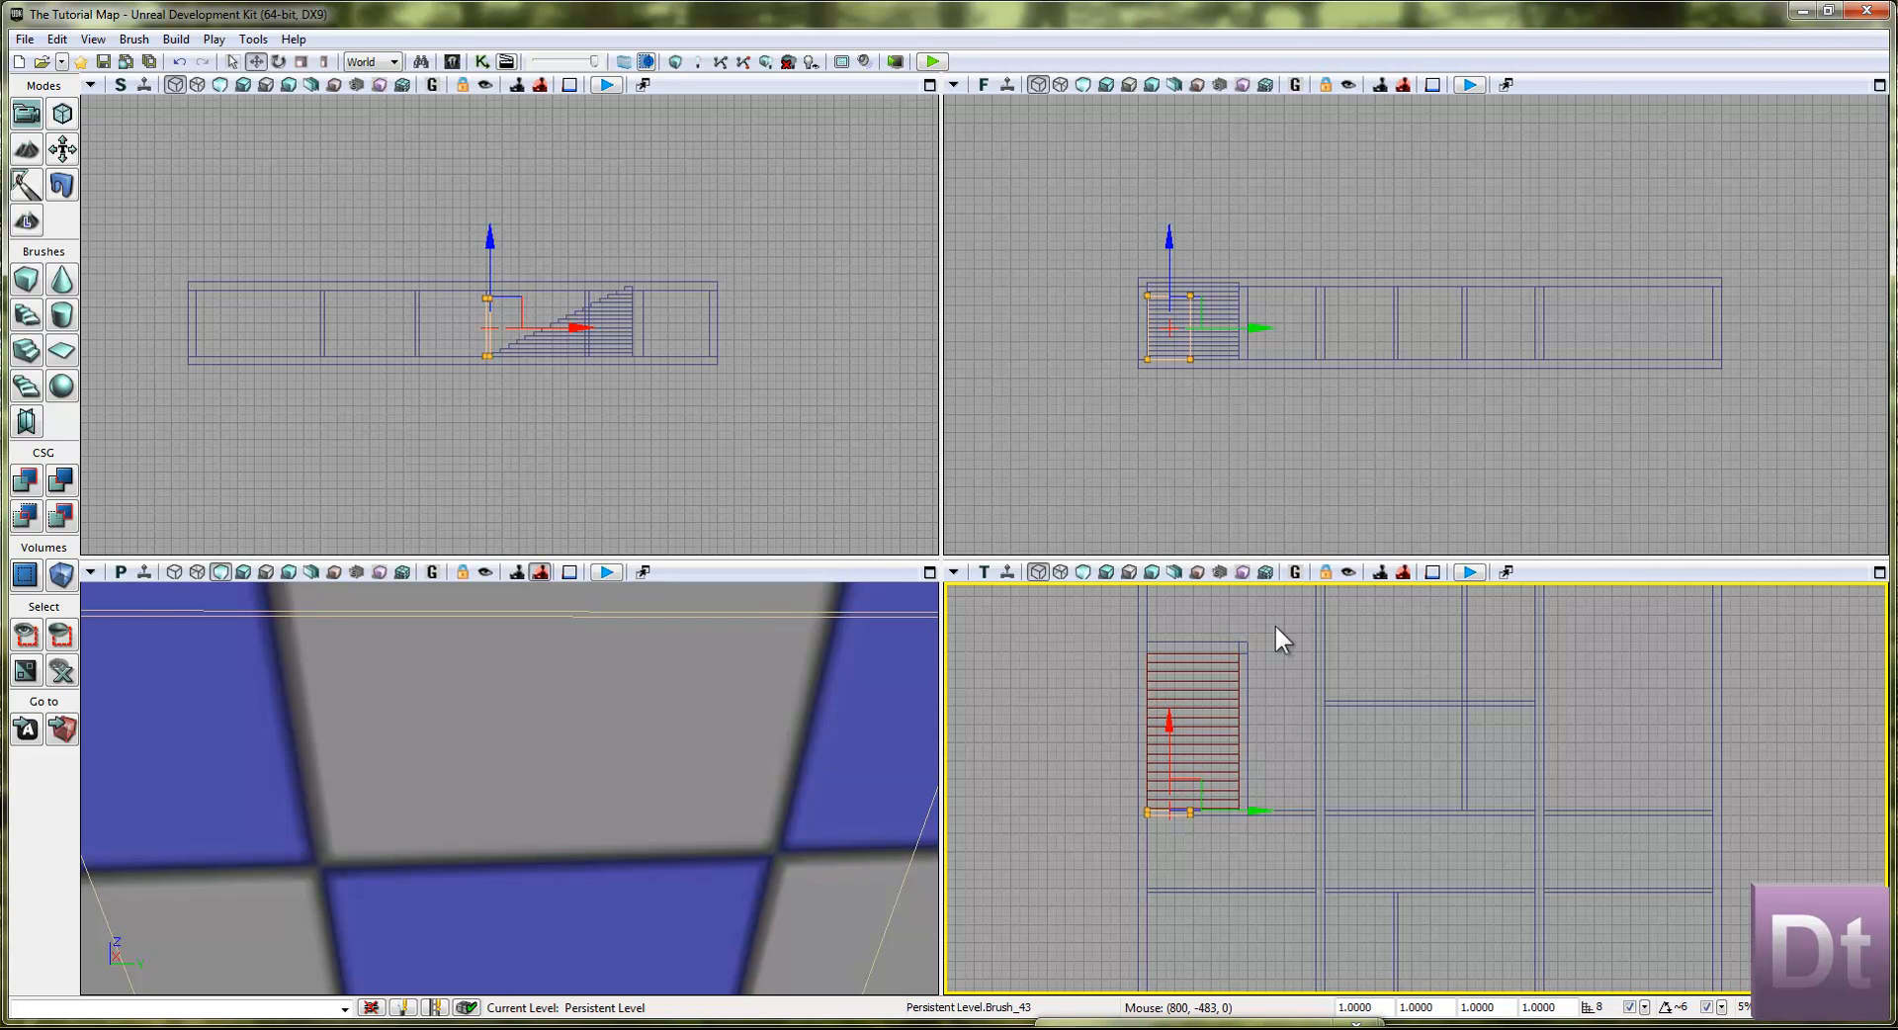
Step: Duplicate the doorway brush along Y into the wall section just beyond the staircase
scroll(1206, 797, up, 3)
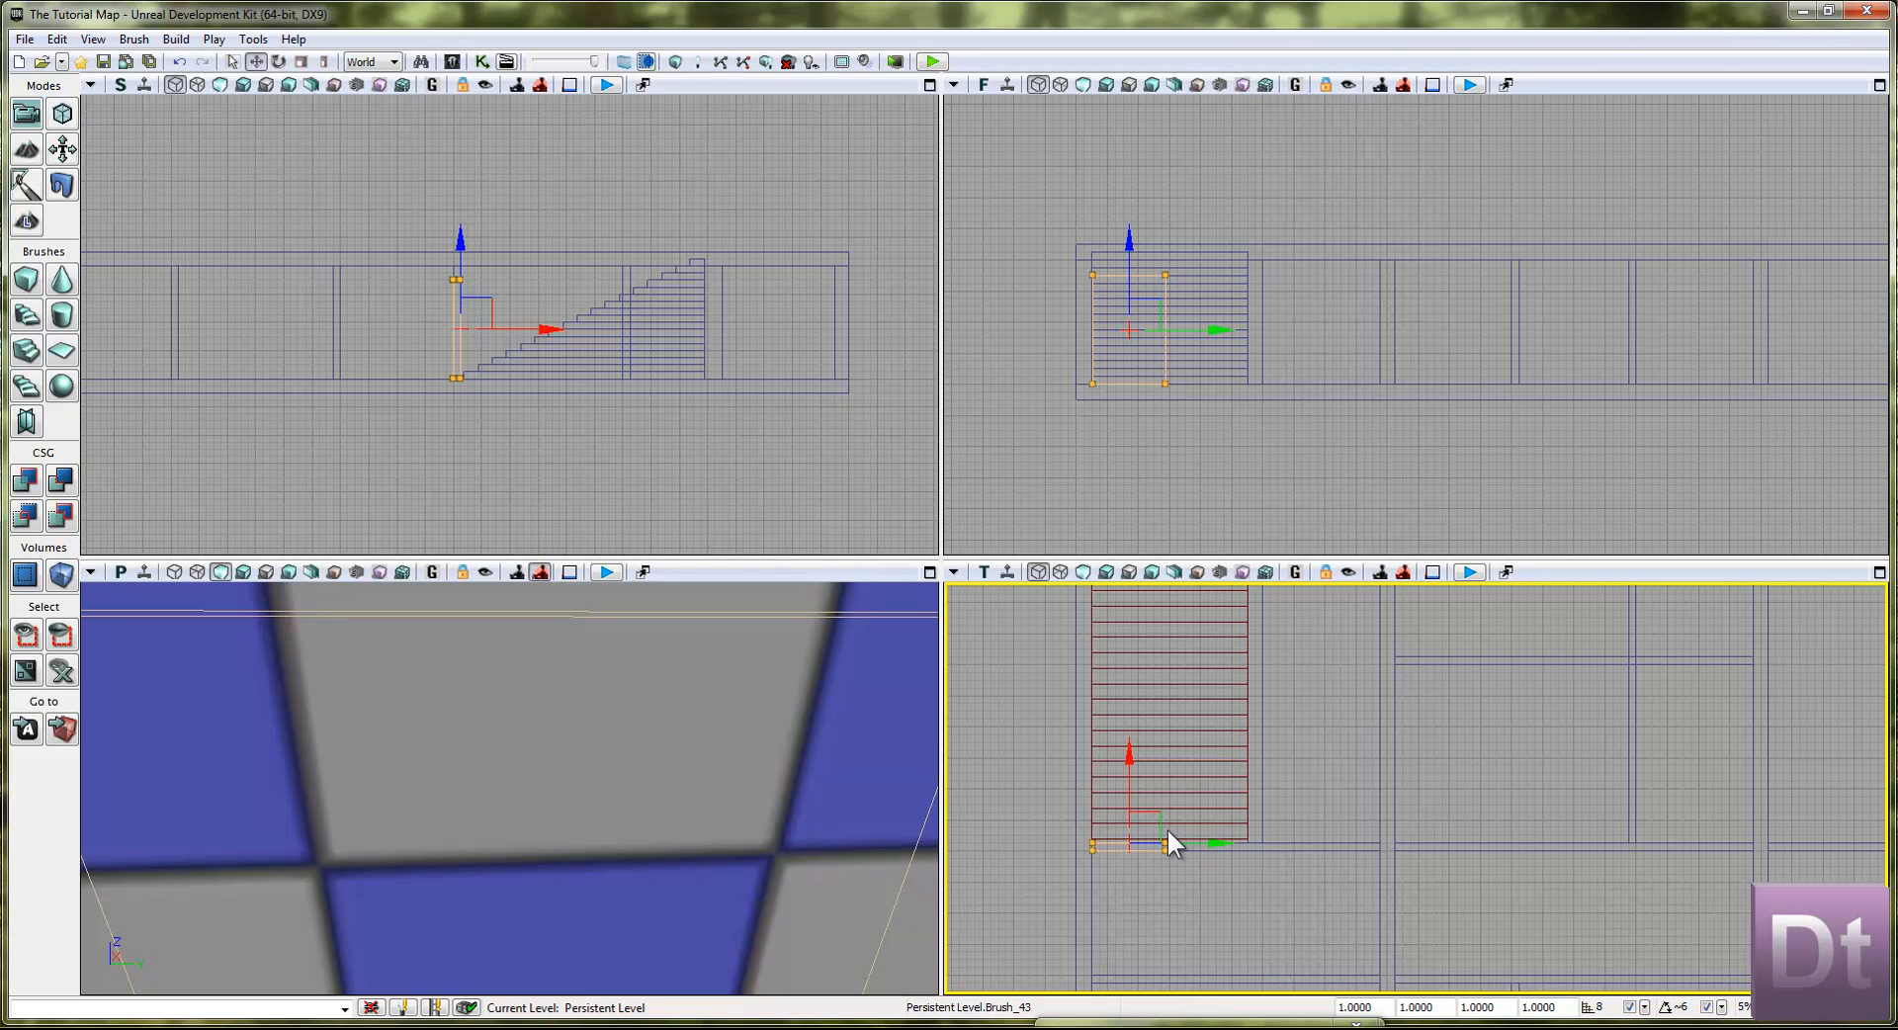
drag(1115, 453, 1118, 445)
scroll(1118, 445, up, 2)
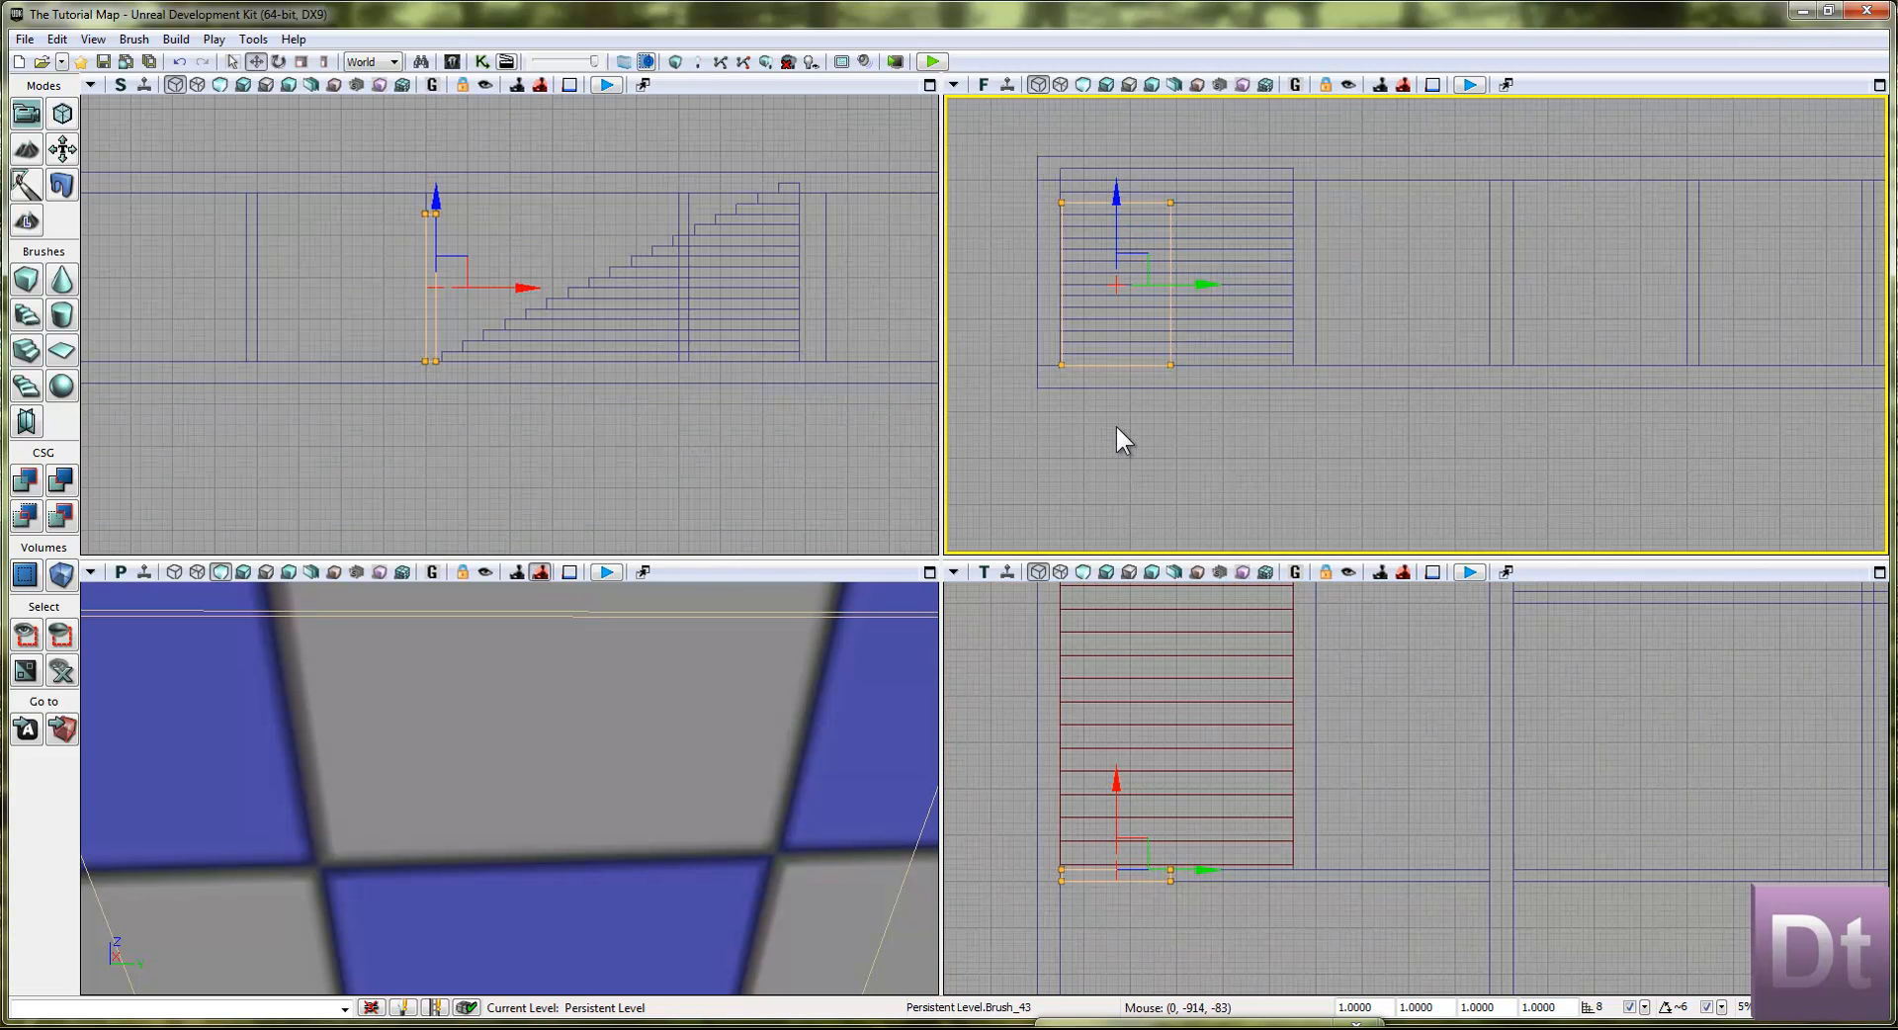
mouse_move(1203, 287)
mouse_down()
mouse_move(1493, 309)
mouse_move(1468, 318)
mouse_up()
Step: In Geometry mode, widen the doorway brush at the foot of the stairs to the full staircase width
click(1171, 267)
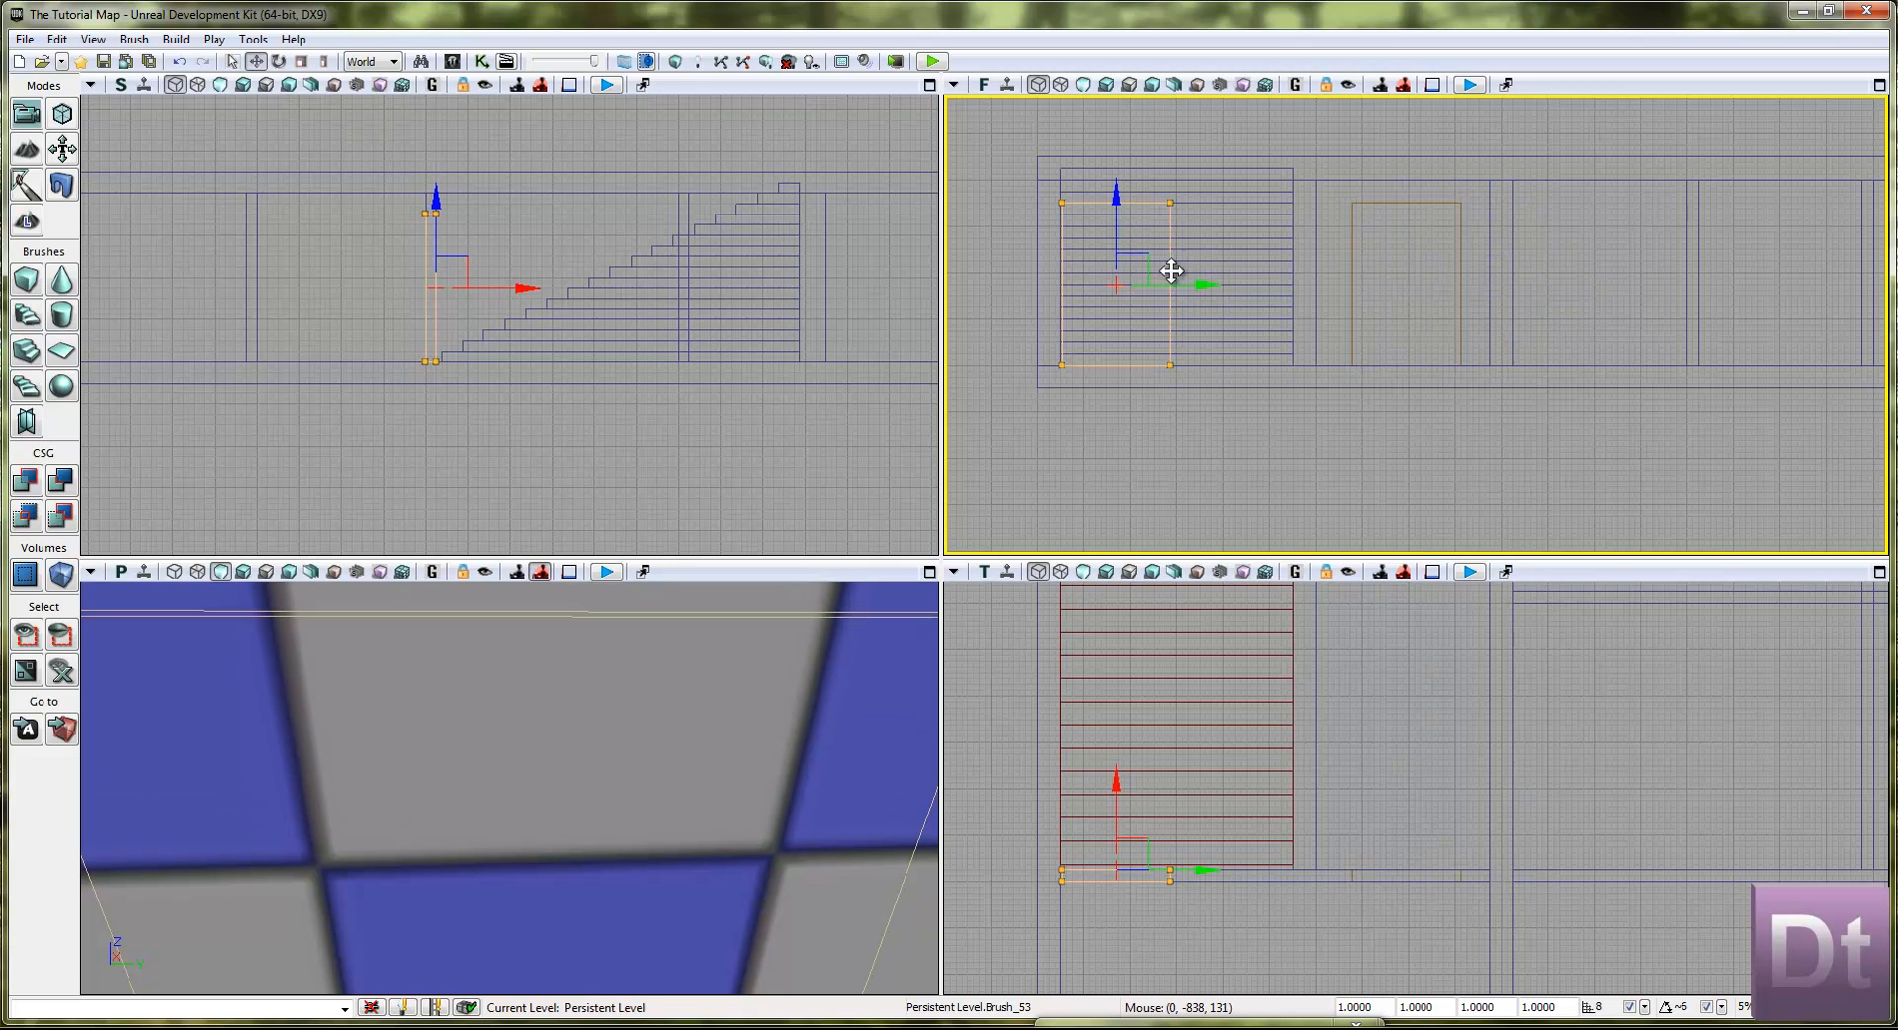
click(61, 113)
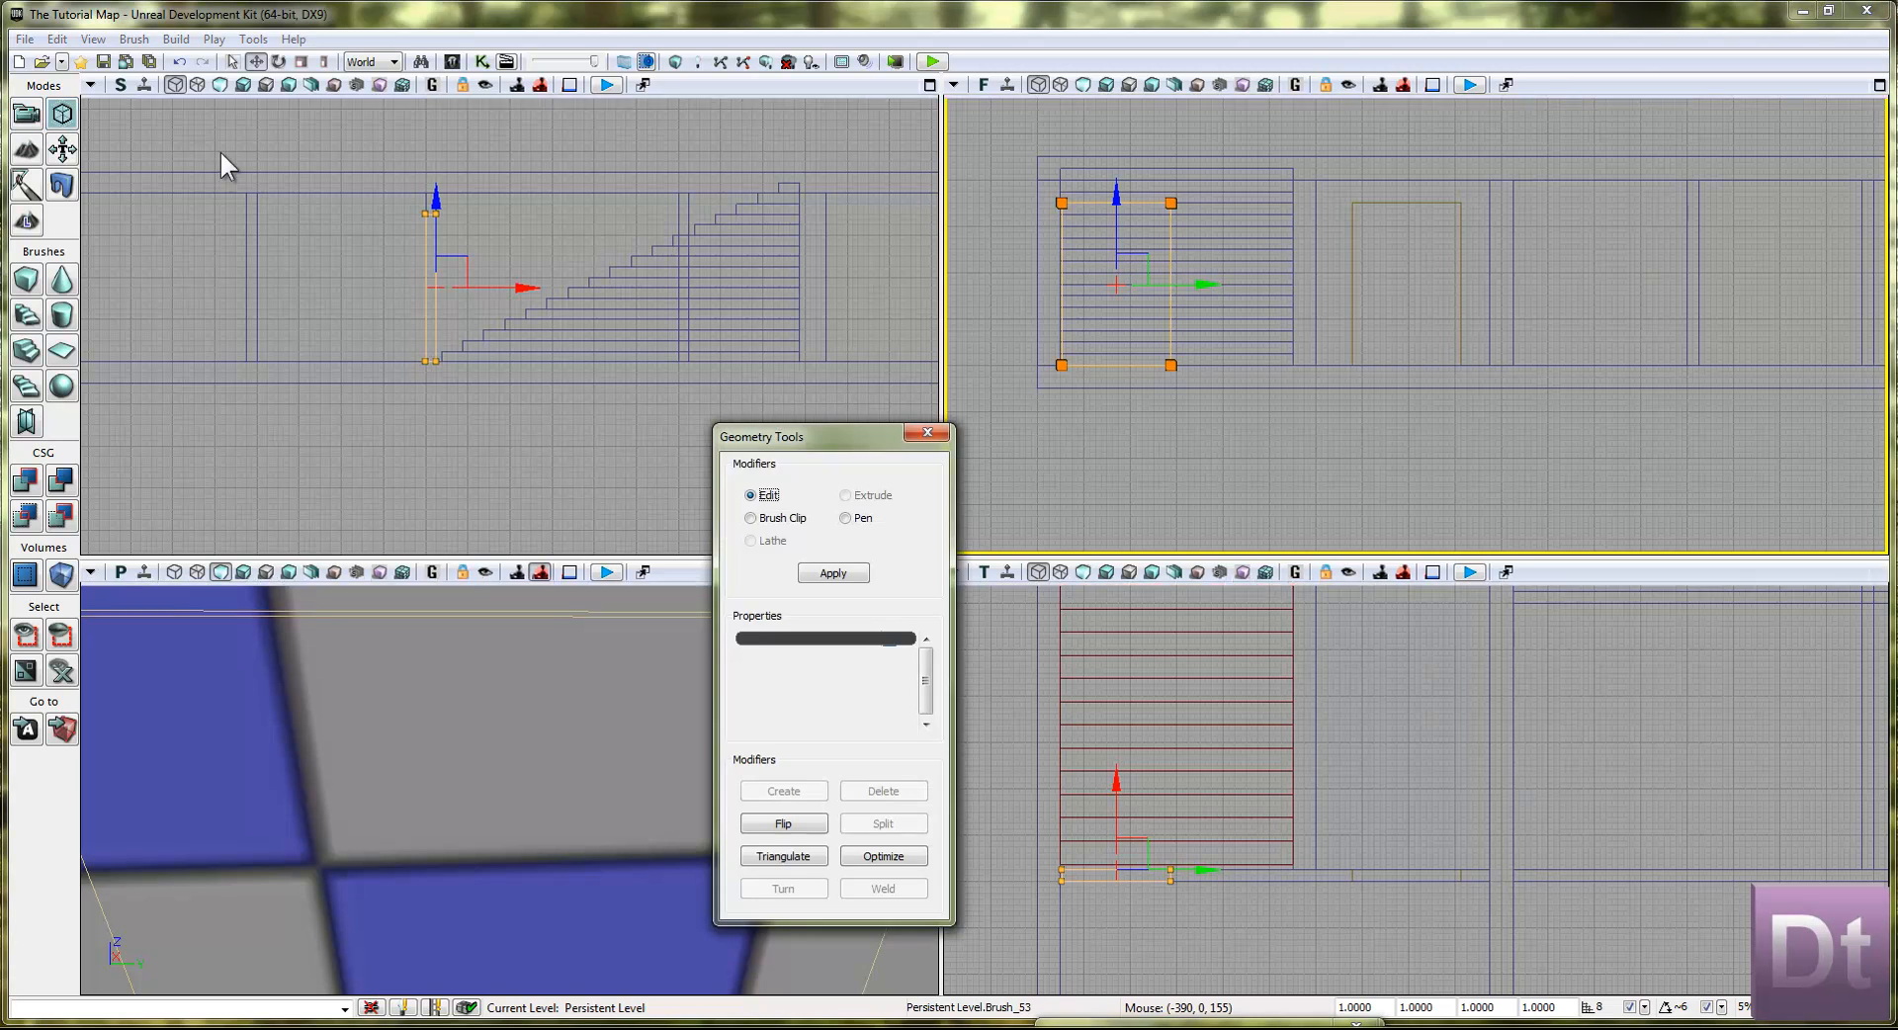
ctrl+alt+drag(1114, 268, 1175, 461)
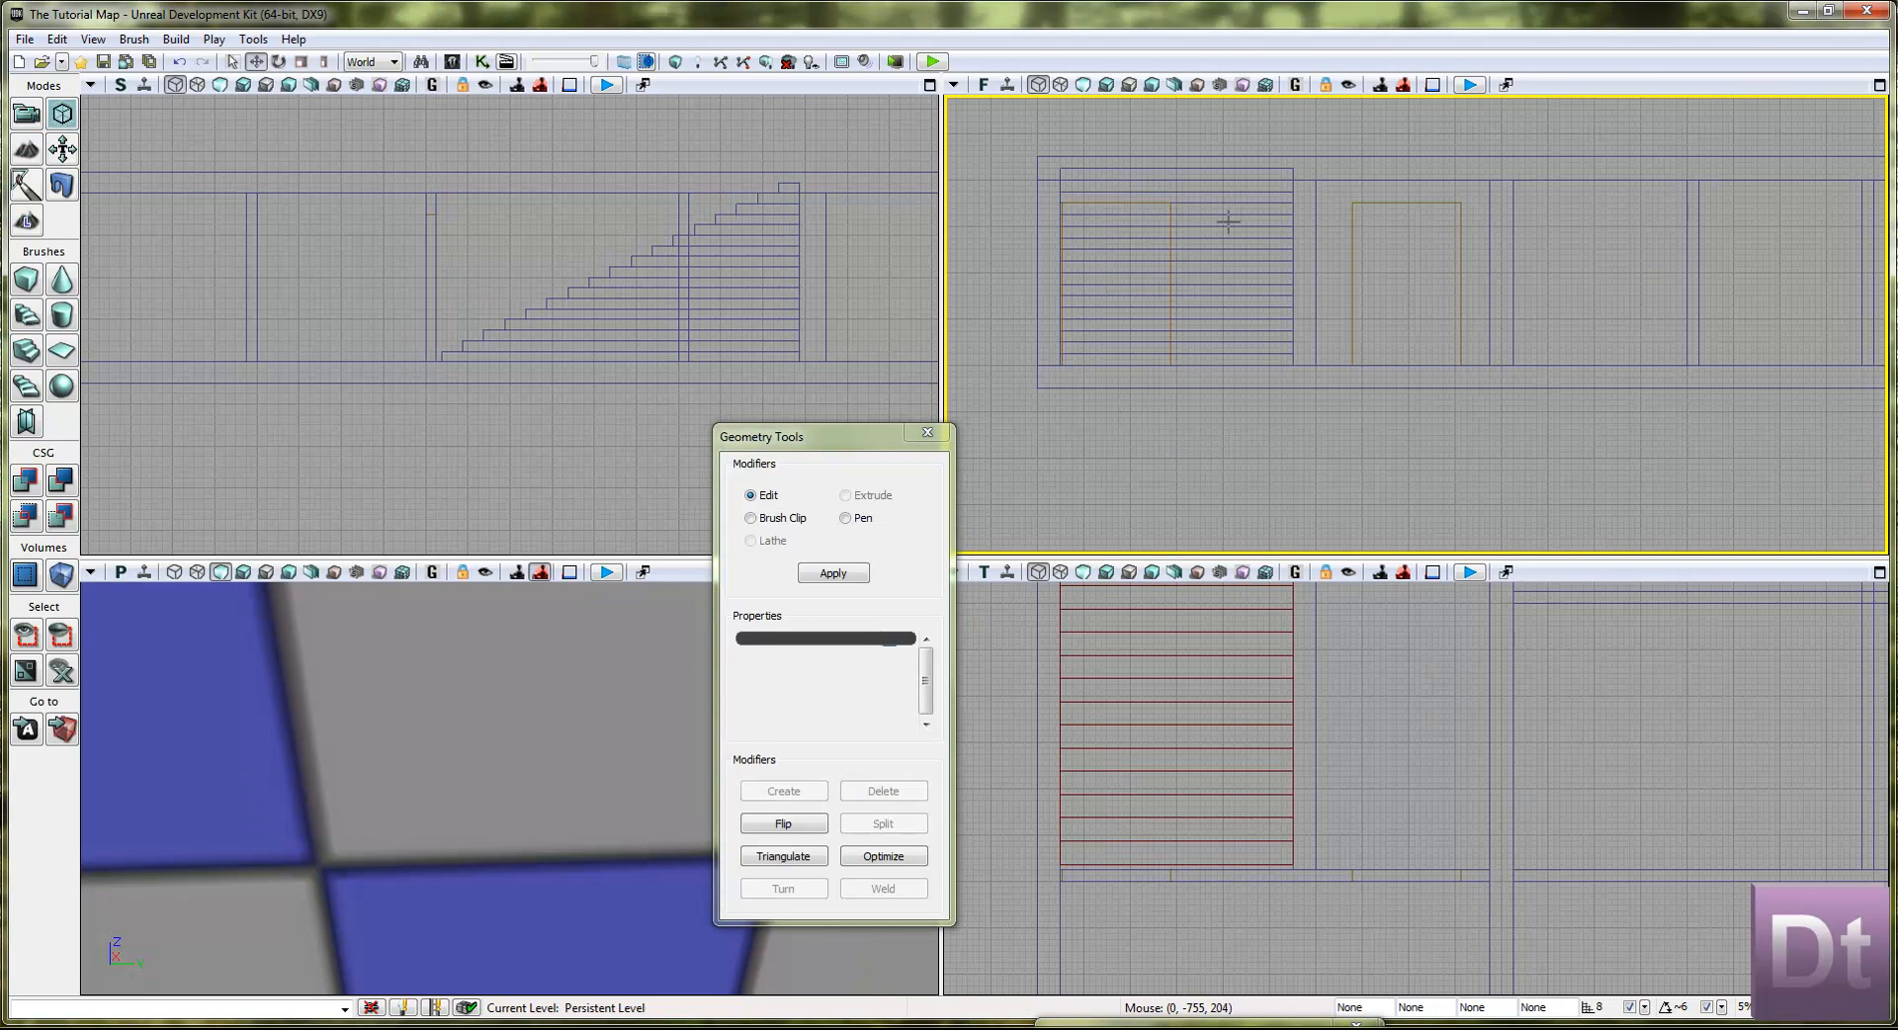
click(1172, 259)
ctrl+alt+drag(1198, 170, 1126, 417)
mouse_move(1246, 374)
mouse_down()
mouse_move(1293, 362)
mouse_move(1368, 385)
mouse_up()
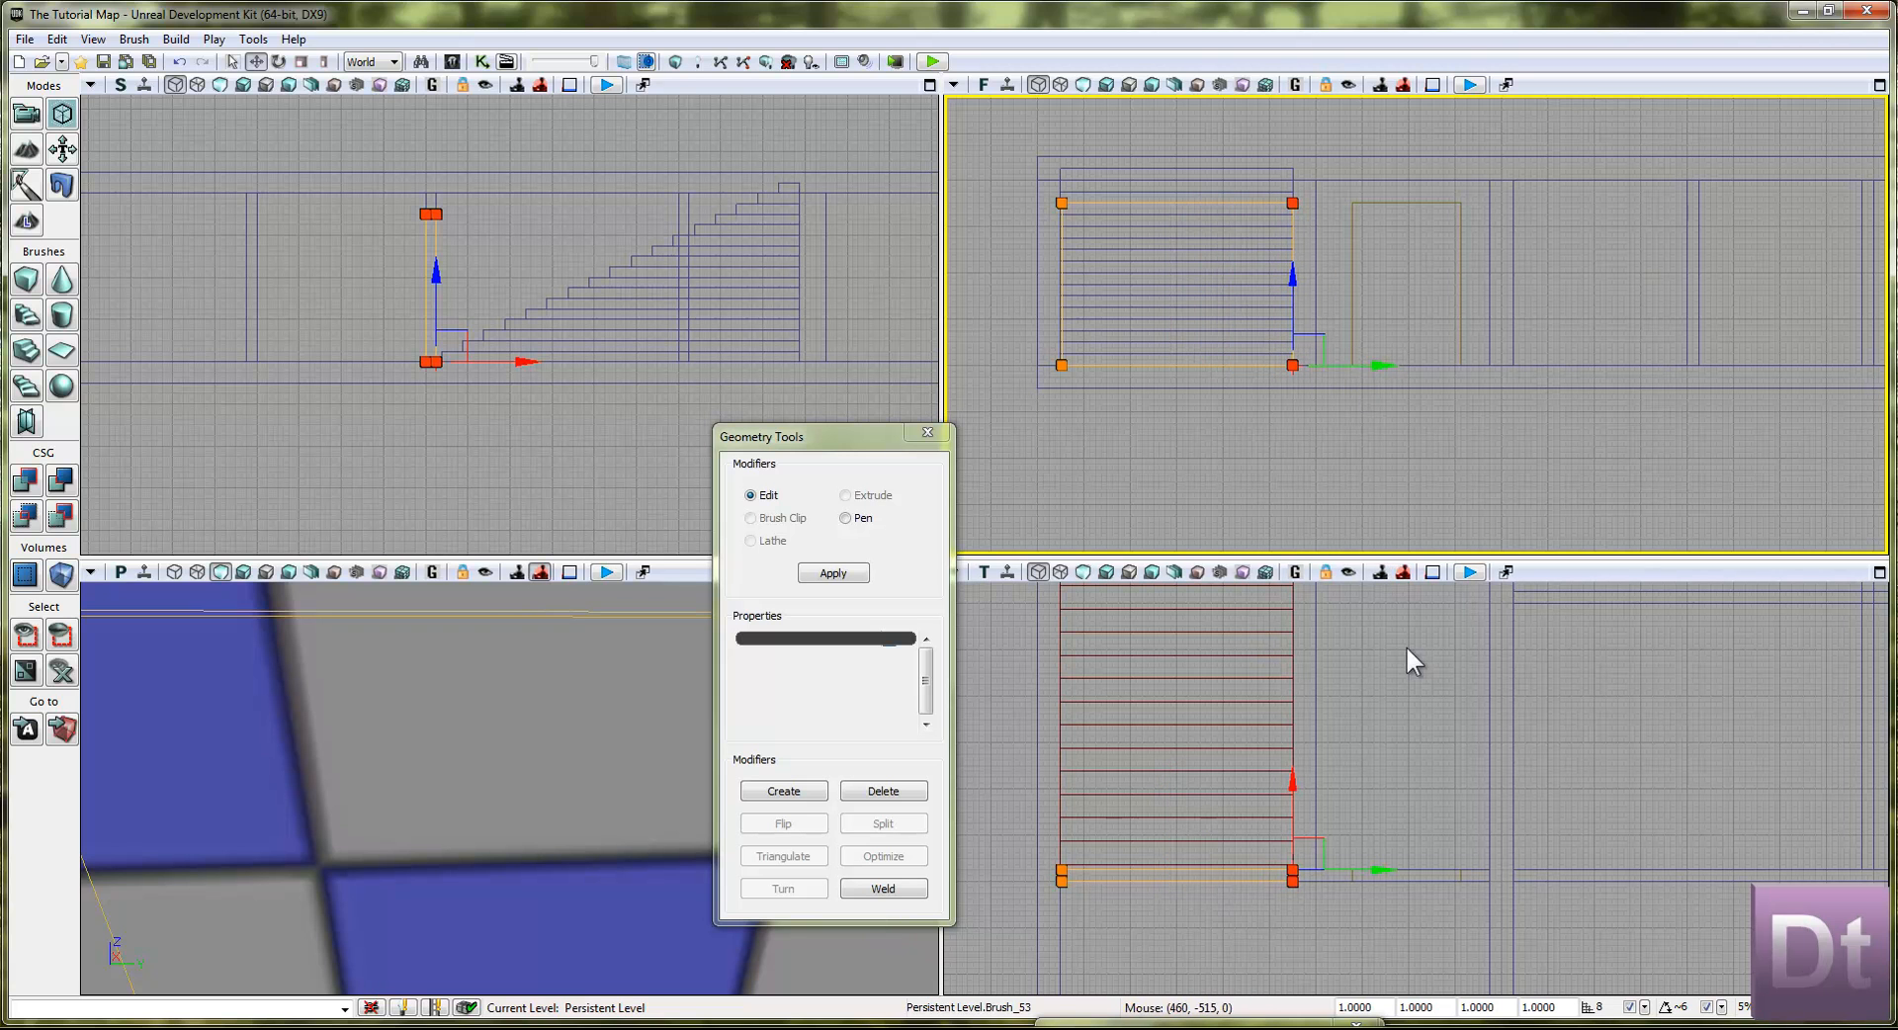
Step: Raise the top vertices of the widened stair opening 32 units to the ceiling
scroll(563, 458, up, 3)
ctrl+alt+drag(477, 272, 451, 136)
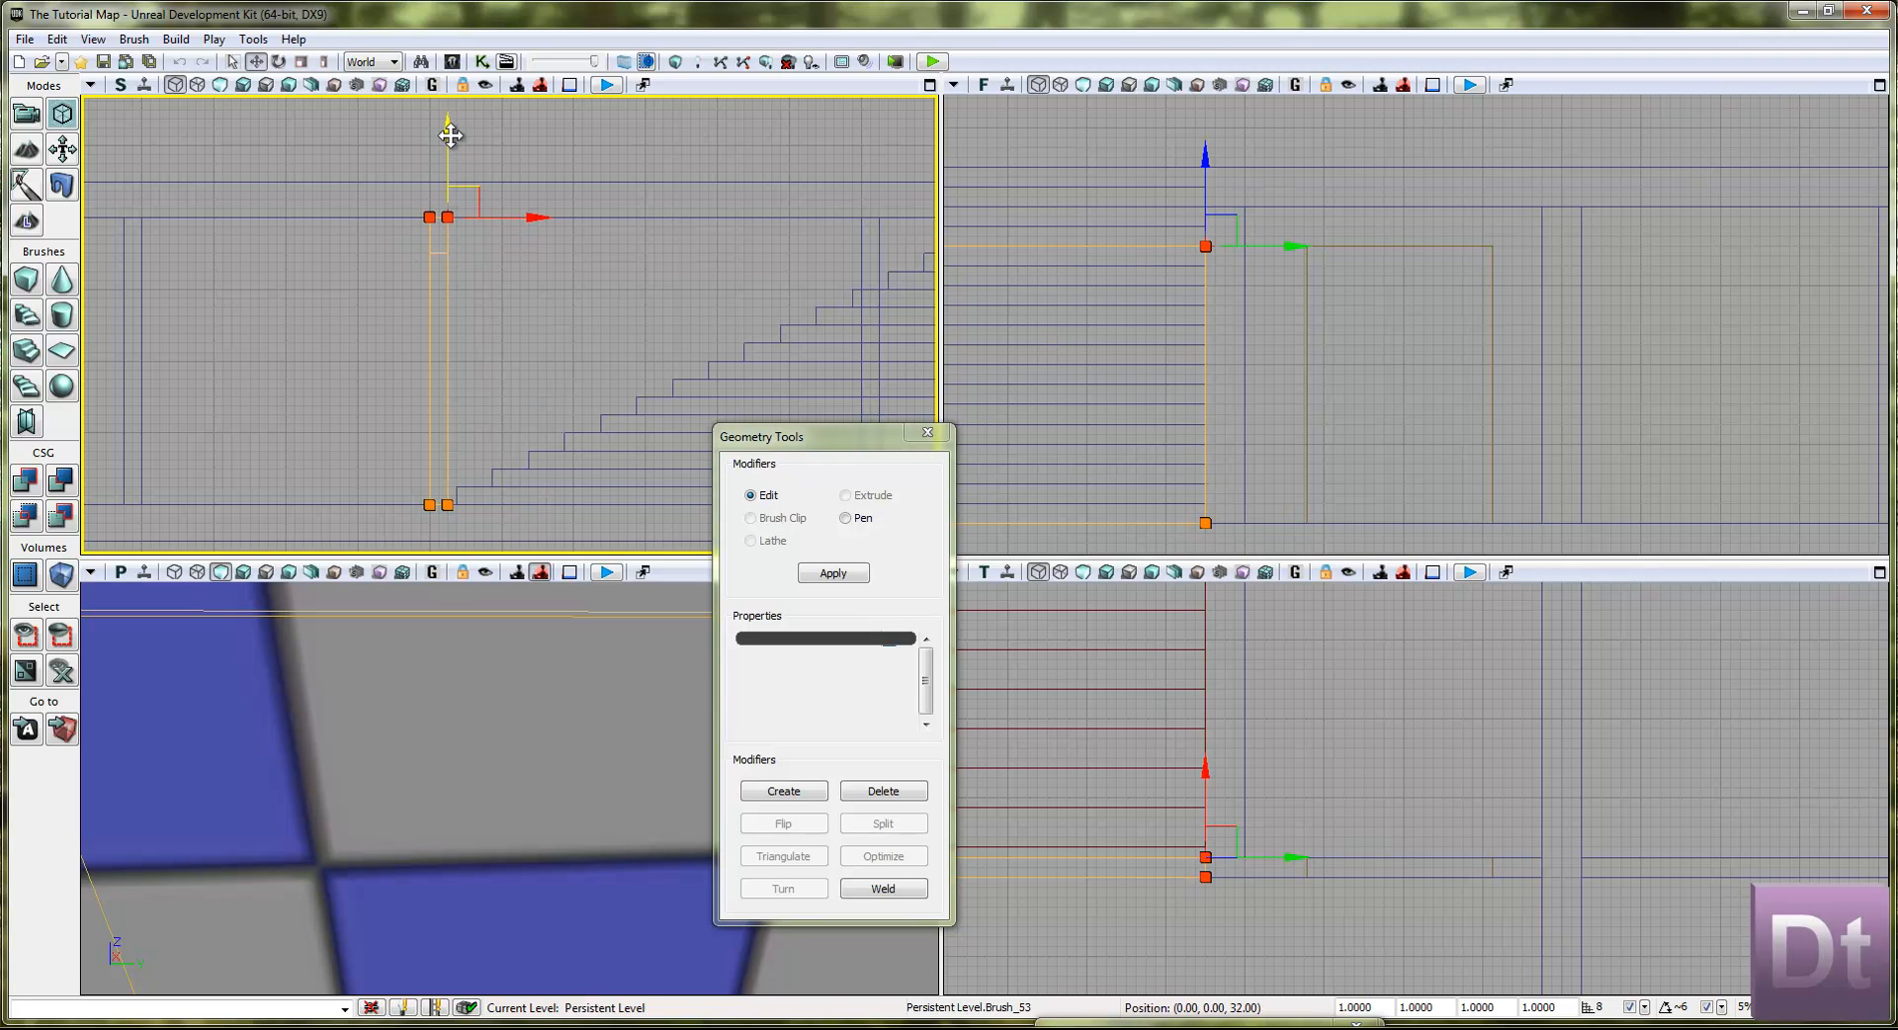
click(534, 310)
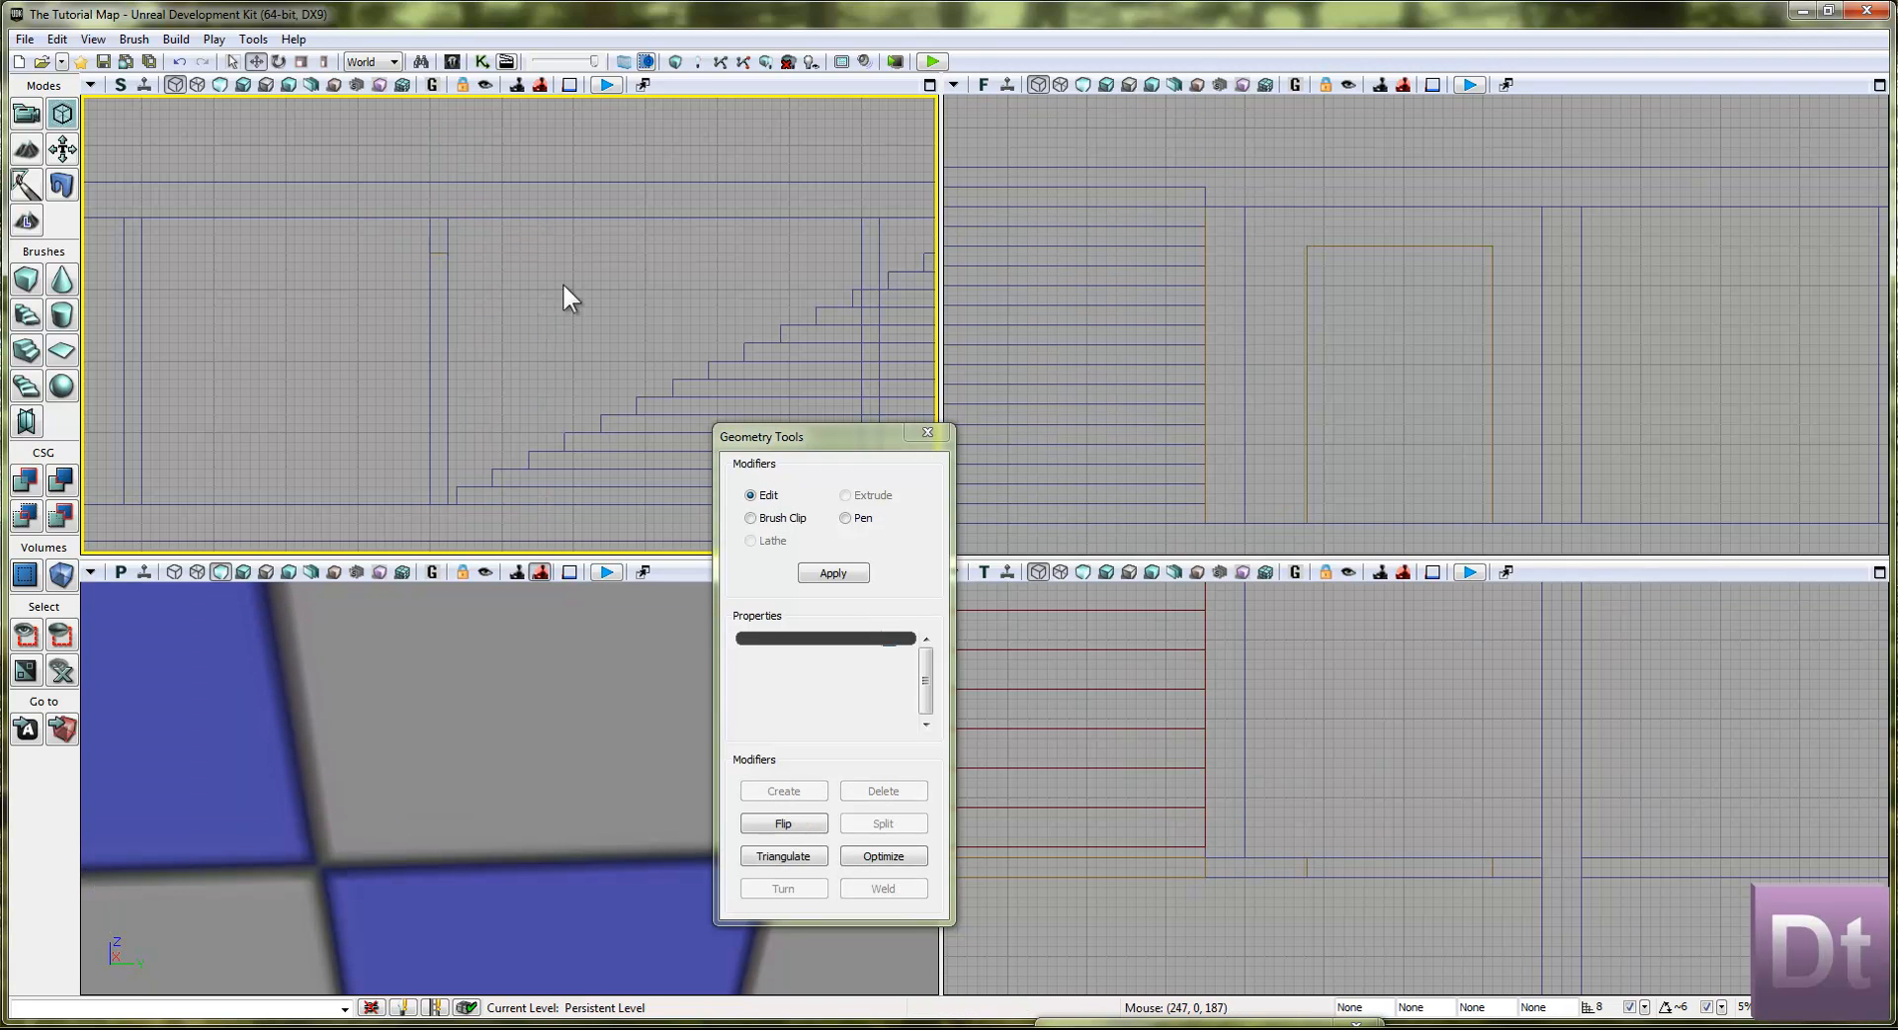
Step: Build the level geometry, close the Geometry Tools and inspect the new openings in the perspective view
click(674, 61)
click(1498, 458)
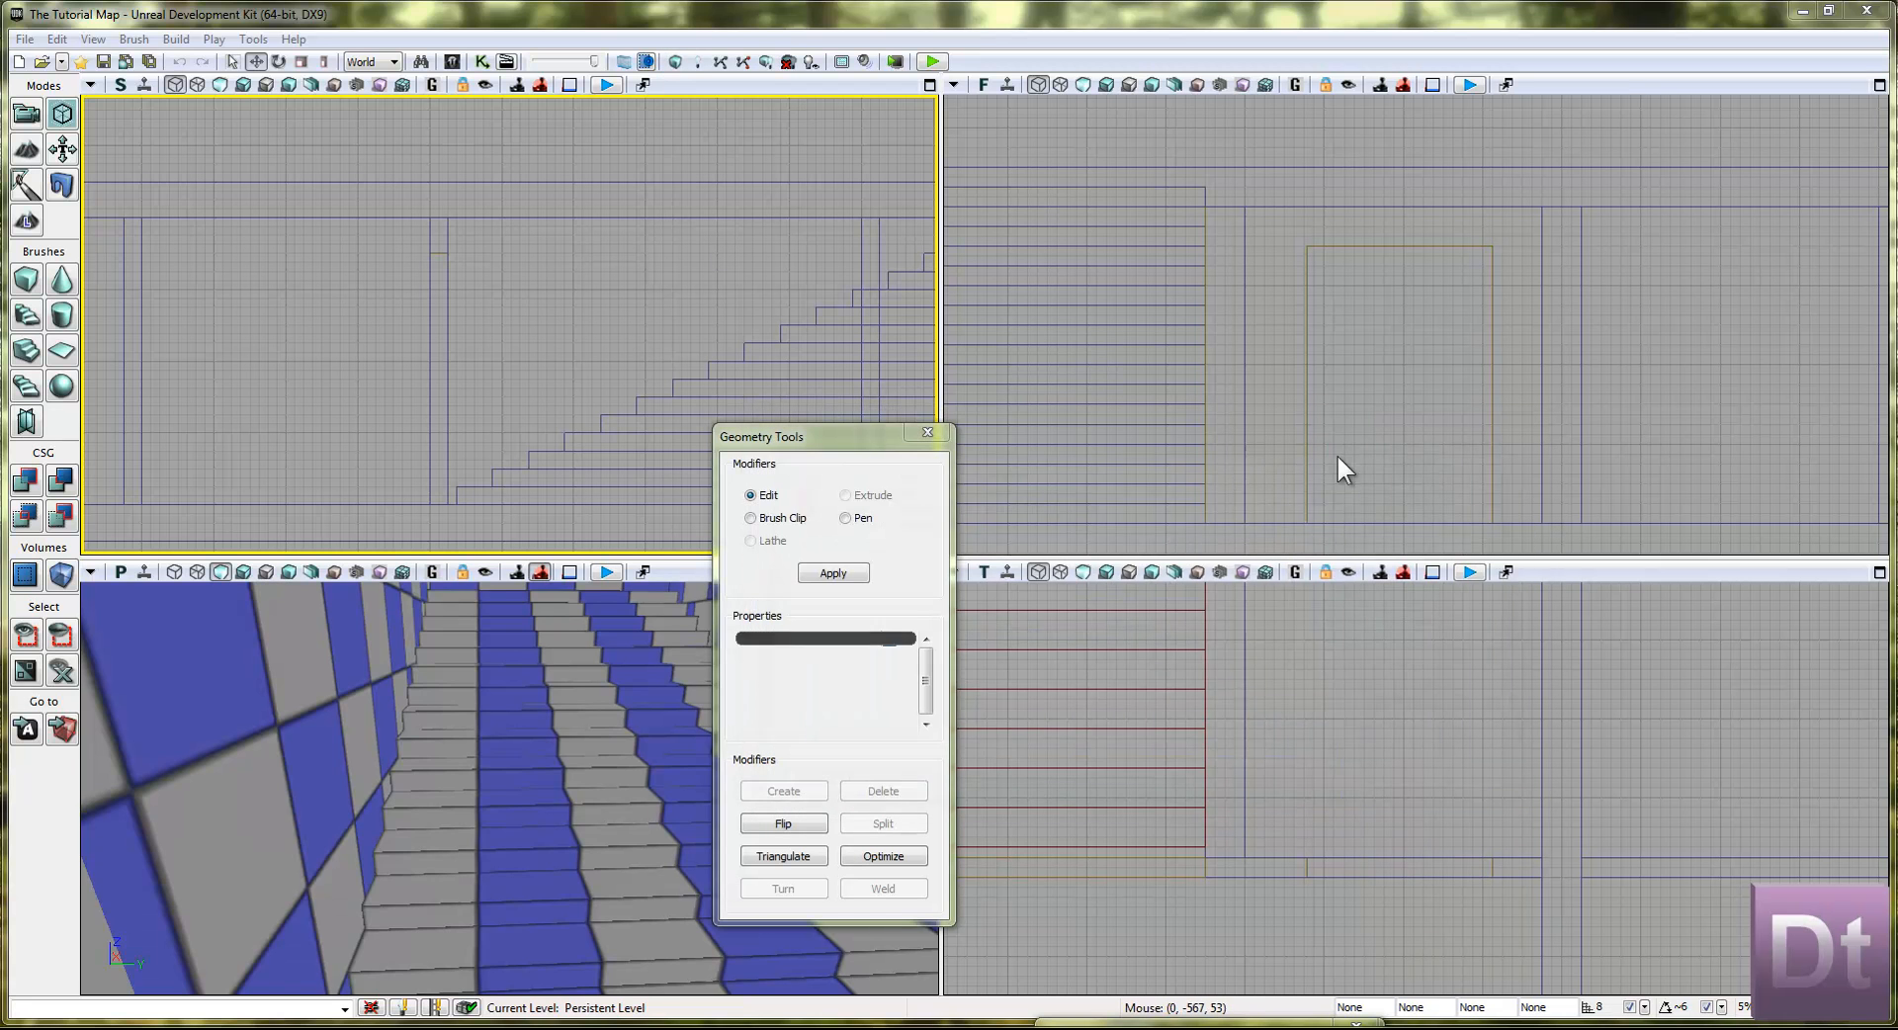
click(928, 432)
right_drag(693, 772, 719, 644)
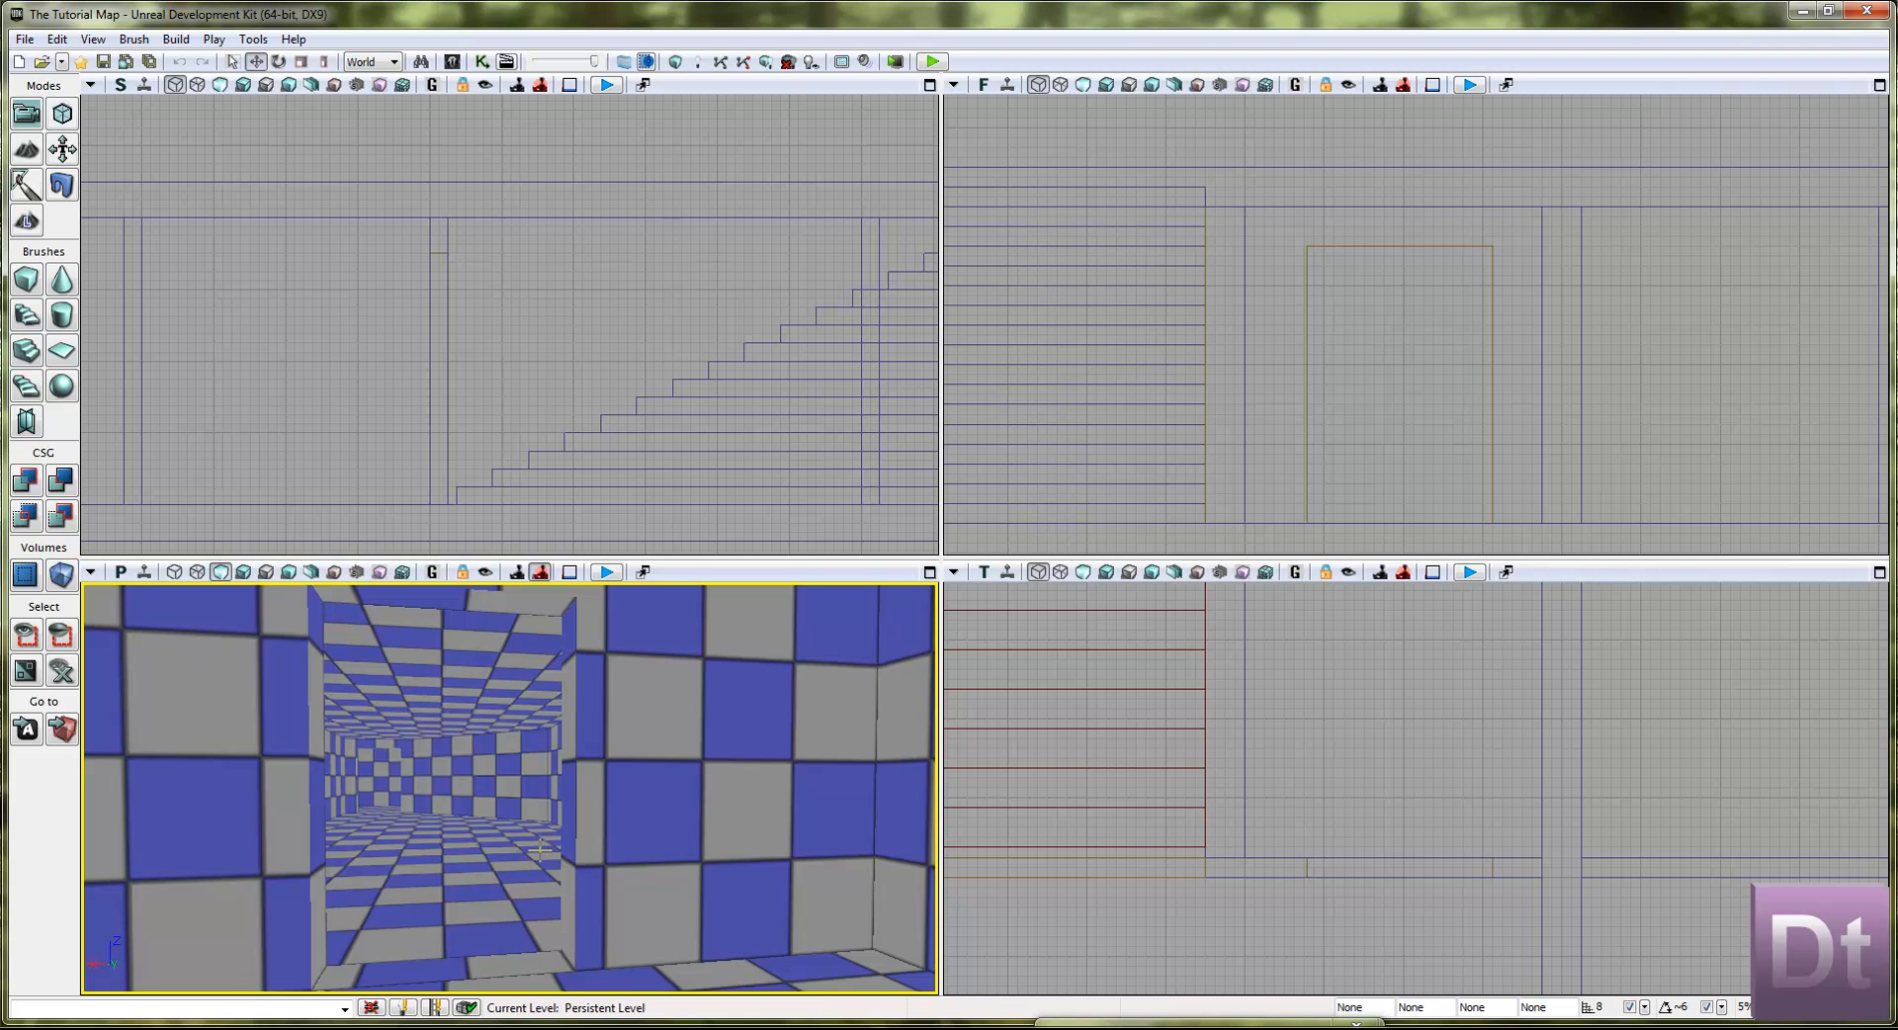
drag(336, 883, 544, 848)
right_drag(544, 847, 86, 710)
Step: Select the doorway brush beside the stairs and create a copy of it rotated 90 degrees in the top view
scroll(1000, 487, down, 4)
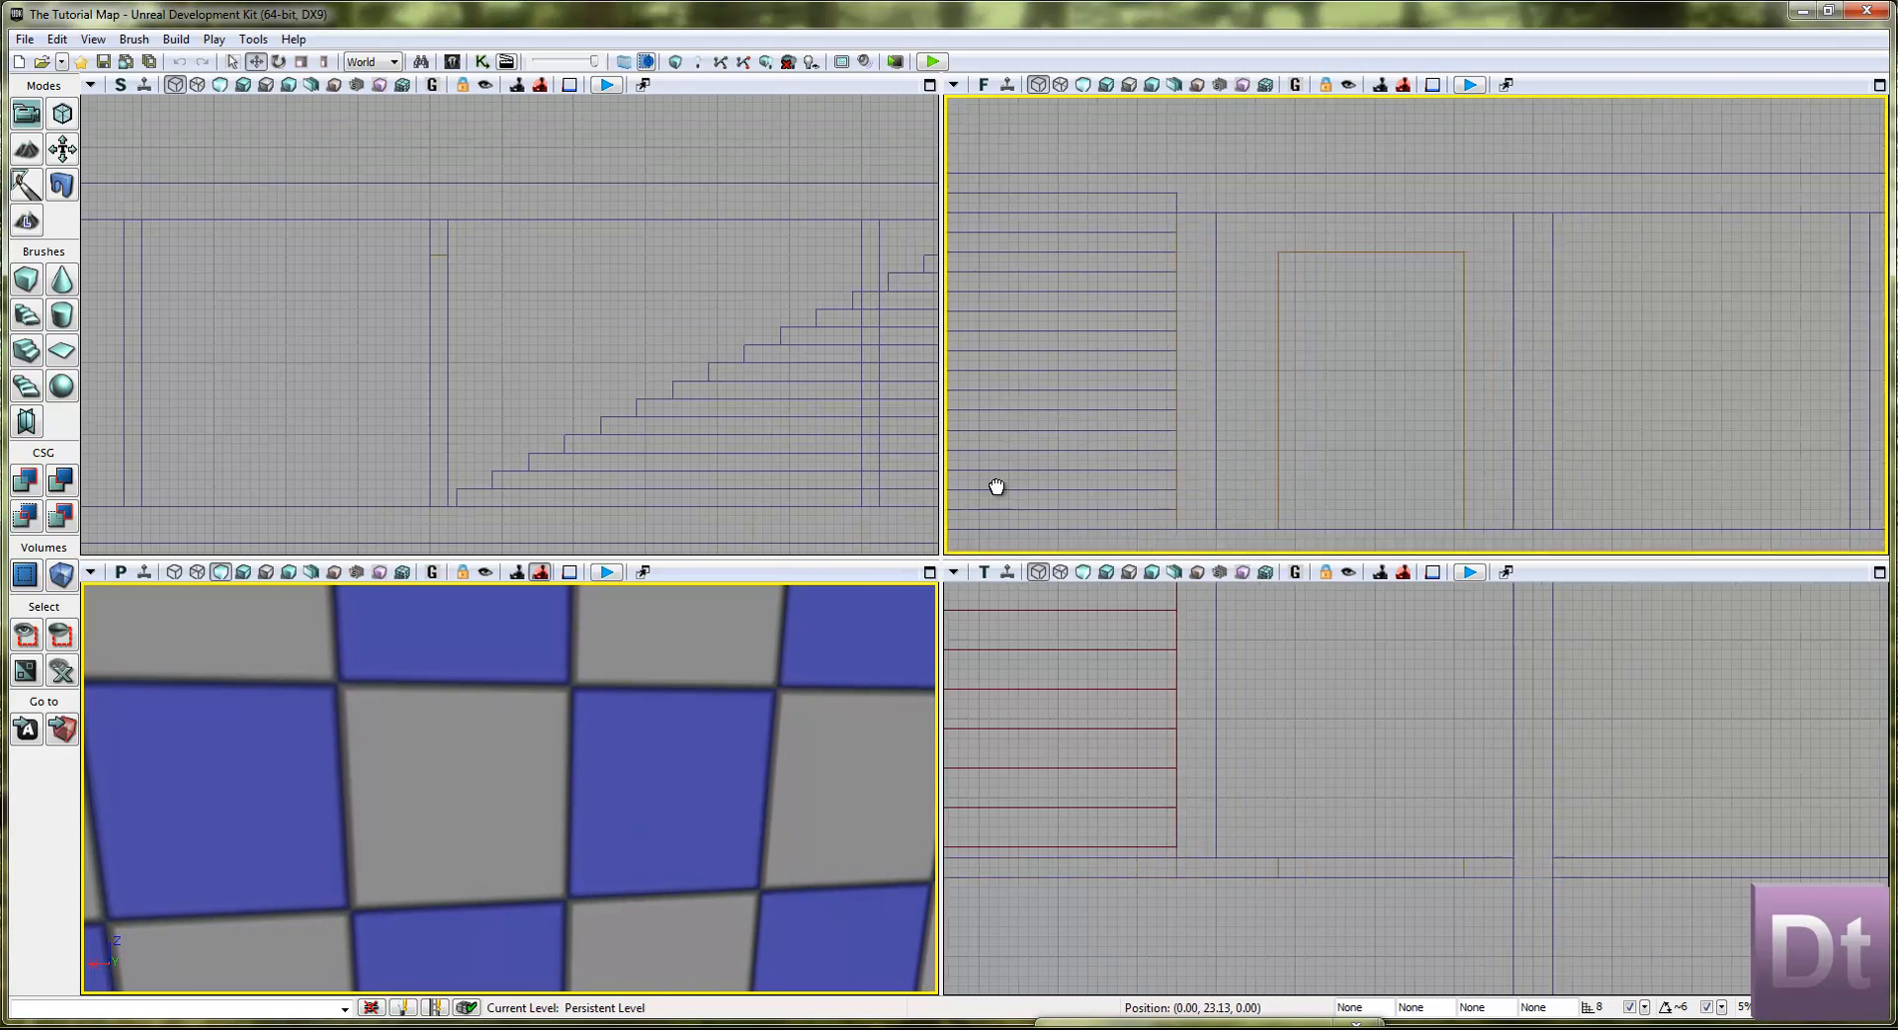
scroll(1089, 667, down, 4)
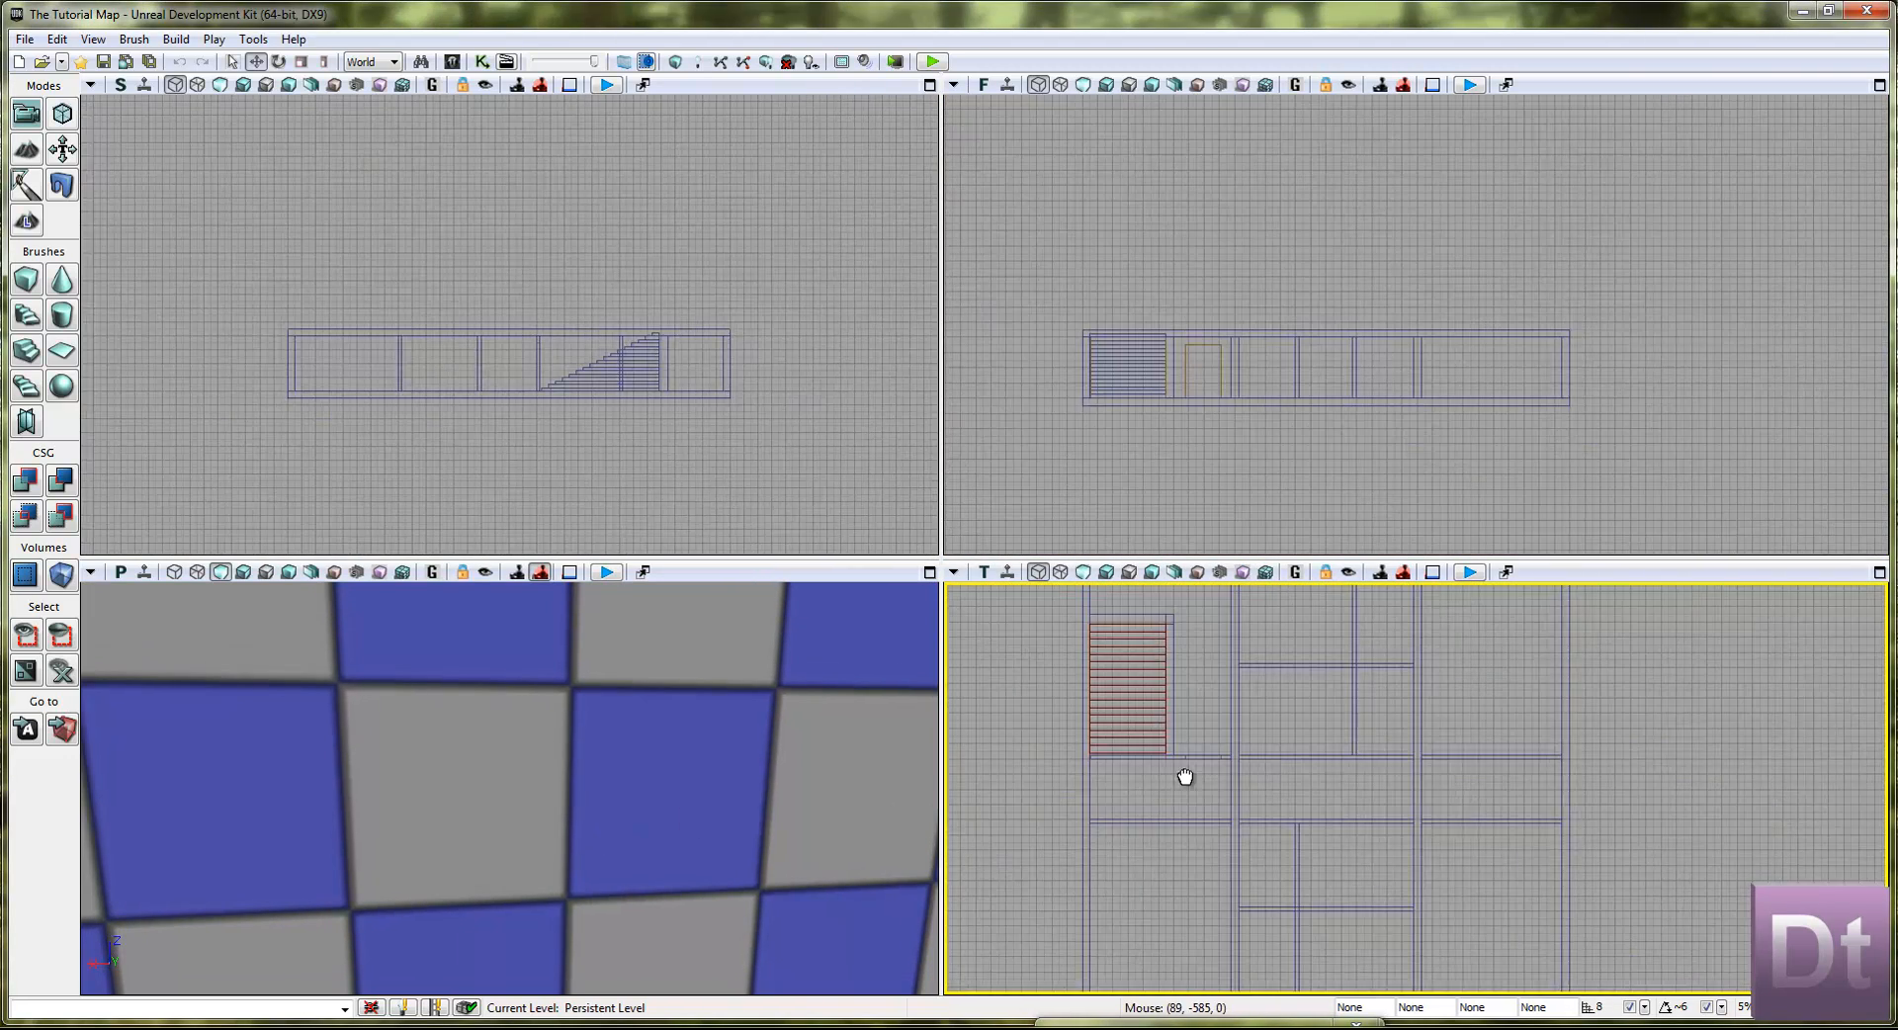
scroll(1177, 781, up, 6)
scroll(1174, 799, up, 1)
click(1175, 764)
click(1168, 765)
drag(1167, 764, 1101, 852)
key(space)
key(space)
key(space)
key(space)
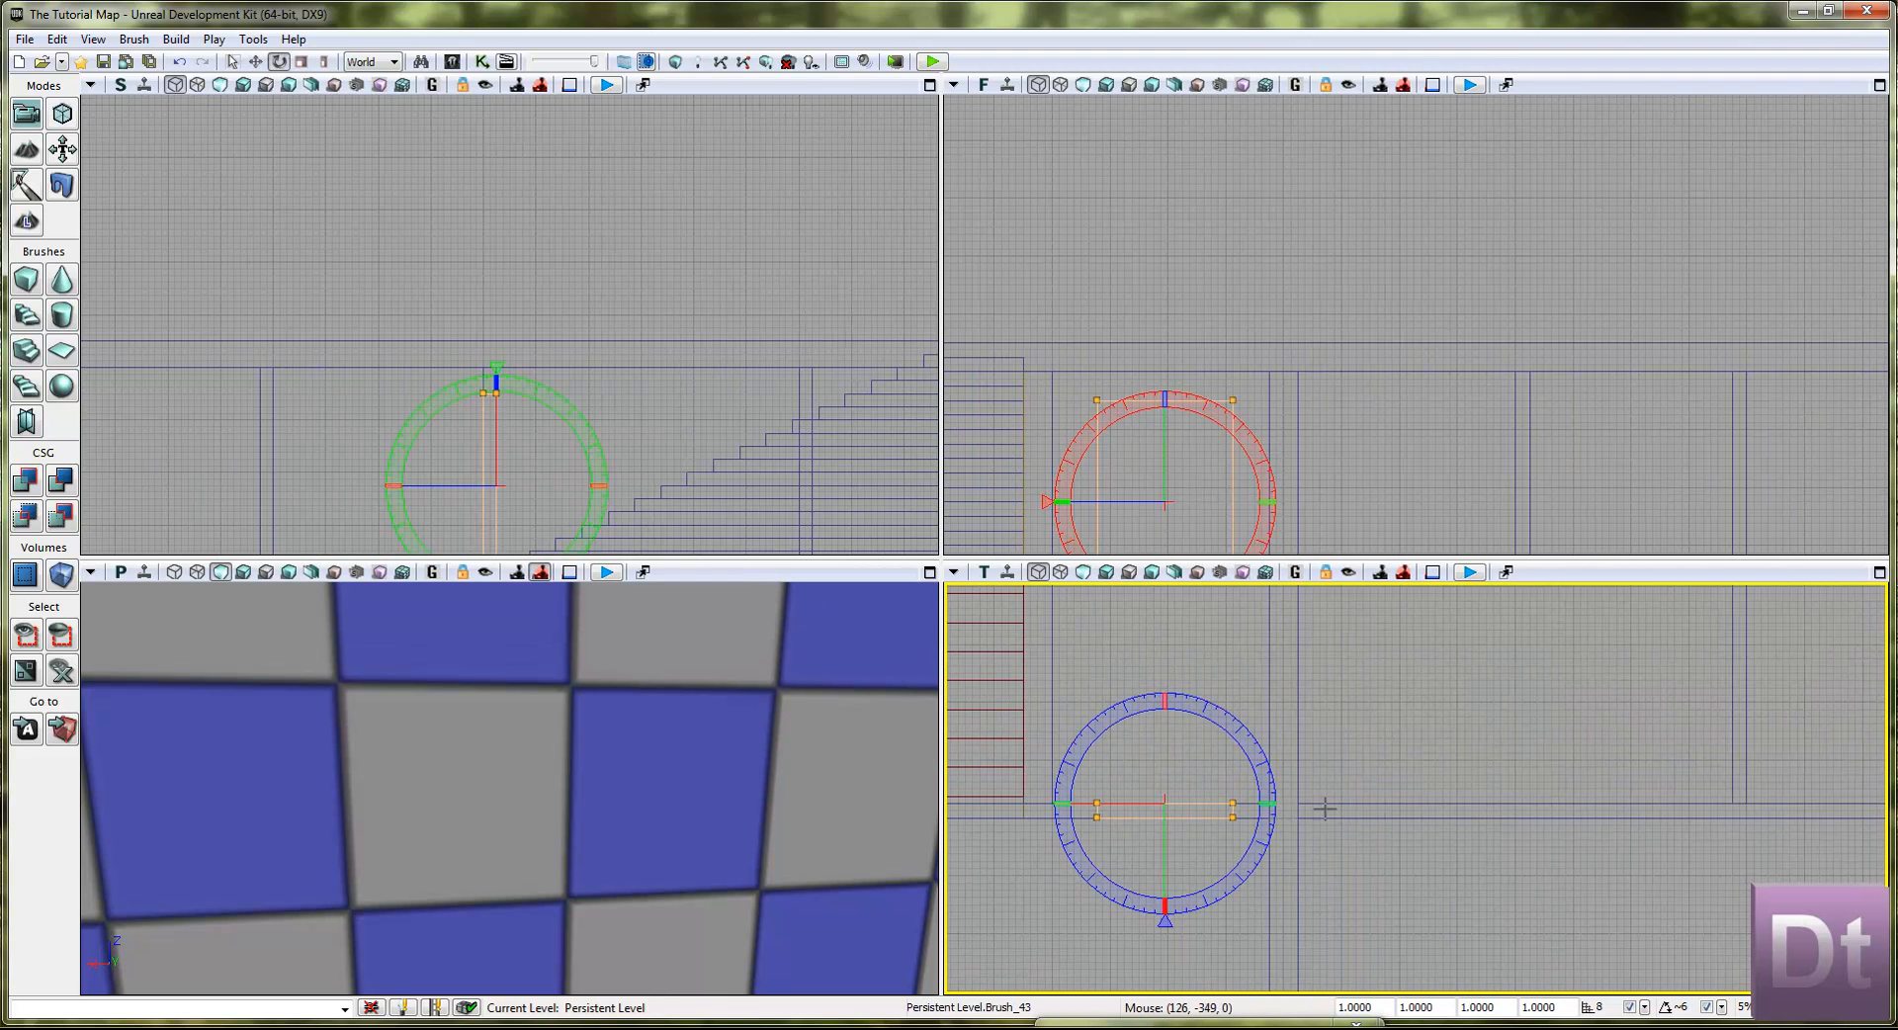
mouse_move(1271, 762)
mouse_down()
mouse_move(1284, 941)
mouse_move(1082, 994)
mouse_up()
Step: Move the rotated doorway copy into the nearby wall that runs along X
key(space)
key(space)
key(space)
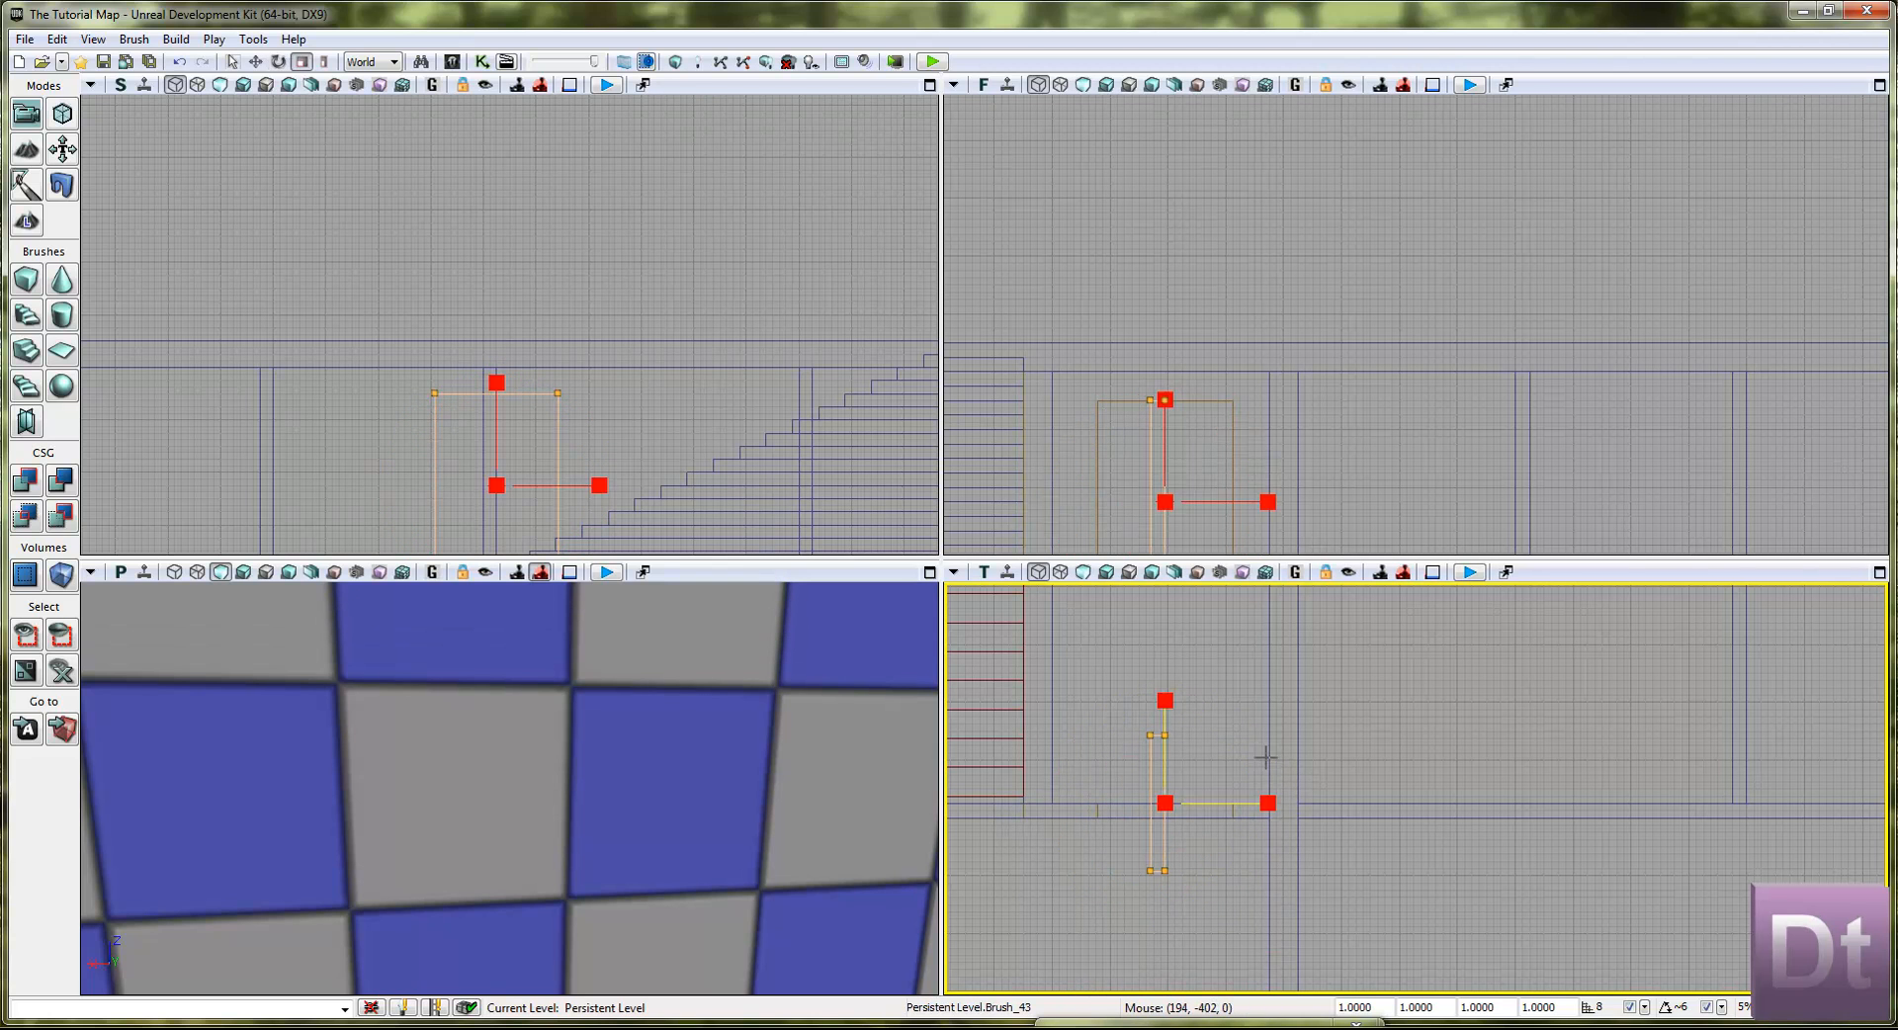
mouse_move(1226, 796)
mouse_down()
mouse_move(1207, 810)
mouse_move(1200, 771)
mouse_move(1249, 607)
mouse_move(1212, 748)
mouse_move(1160, 812)
mouse_move(1242, 779)
mouse_up()
scroll(1194, 777, down, 5)
scroll(1242, 783, up, 5)
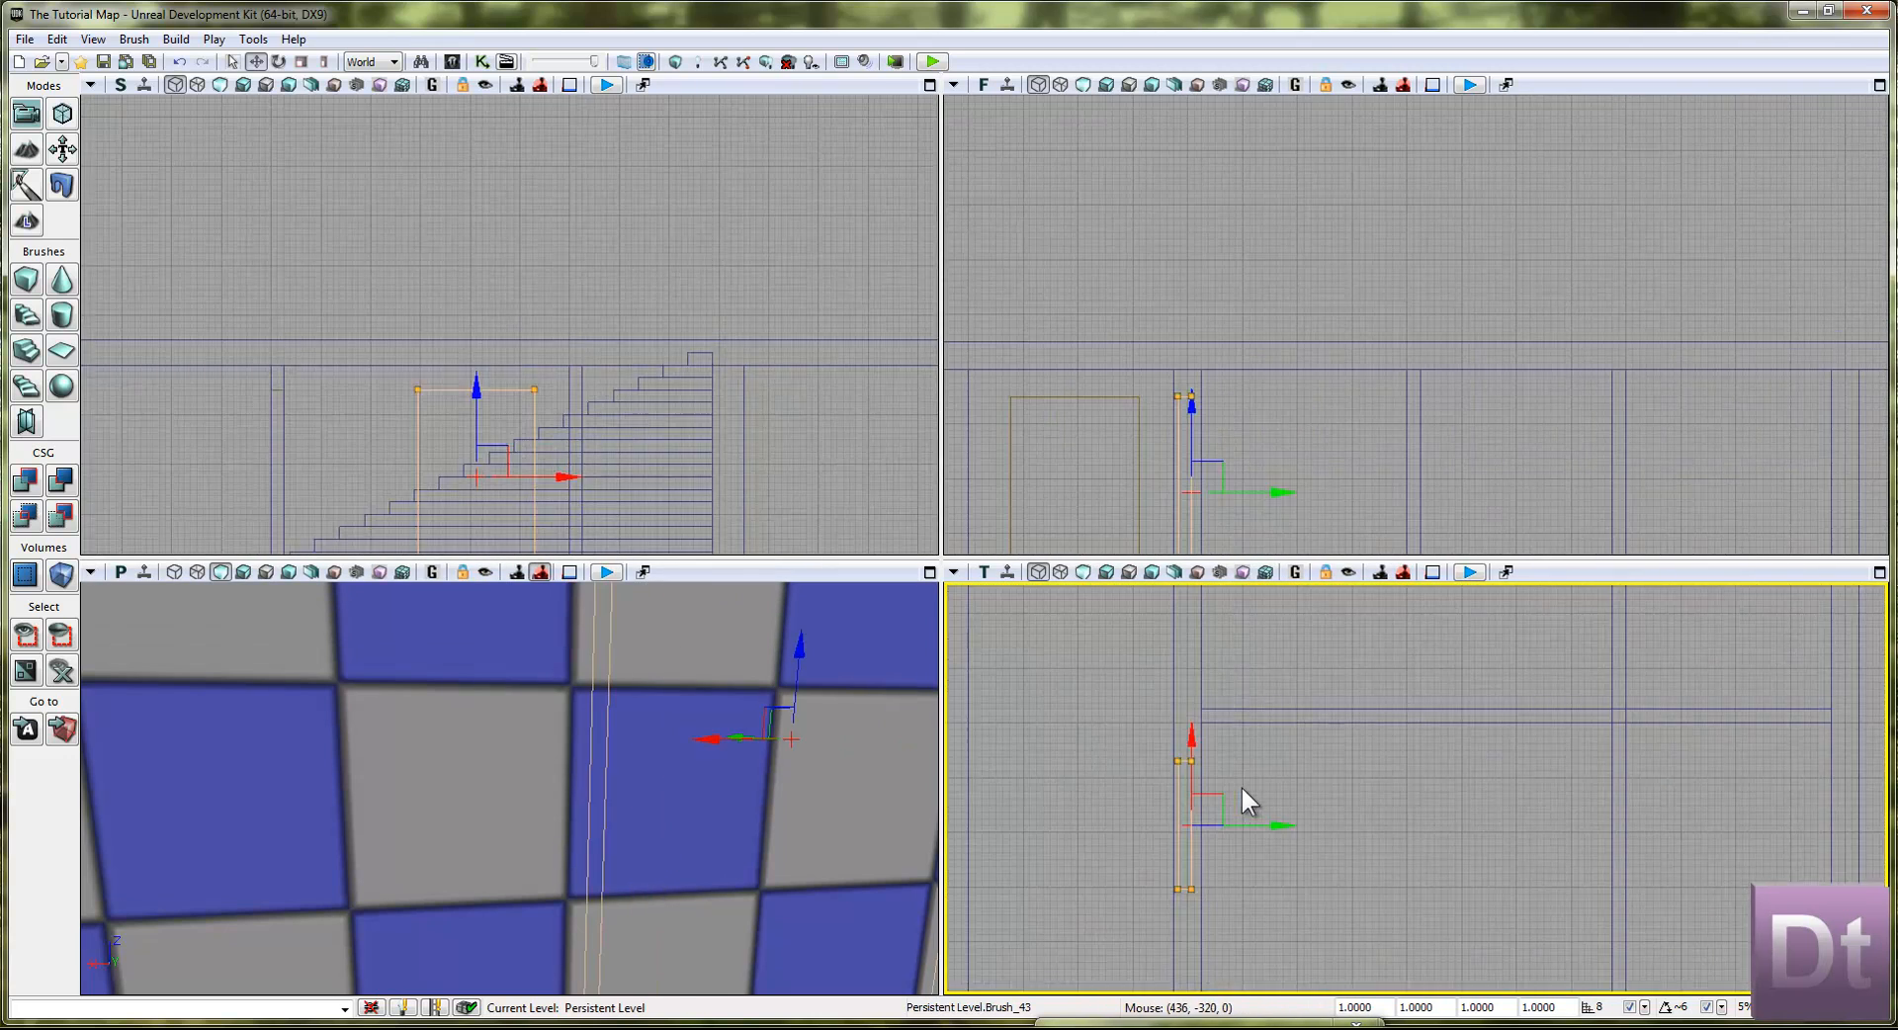
Step: Snap and nudge the rotated doorway brush until it sits flush with the face of its wall
right_click(1155, 730)
drag(1232, 735, 1212, 732)
mouse_move(1069, 797)
mouse_down()
mouse_move(1129, 673)
mouse_move(1236, 695)
mouse_up()
scroll(1127, 667, down, 3)
scroll(1220, 693, up, 7)
scroll(1236, 704, up, 3)
mouse_move(1242, 853)
mouse_down()
mouse_move(1210, 851)
mouse_move(1301, 758)
mouse_up()
scroll(1237, 704, down, 5)
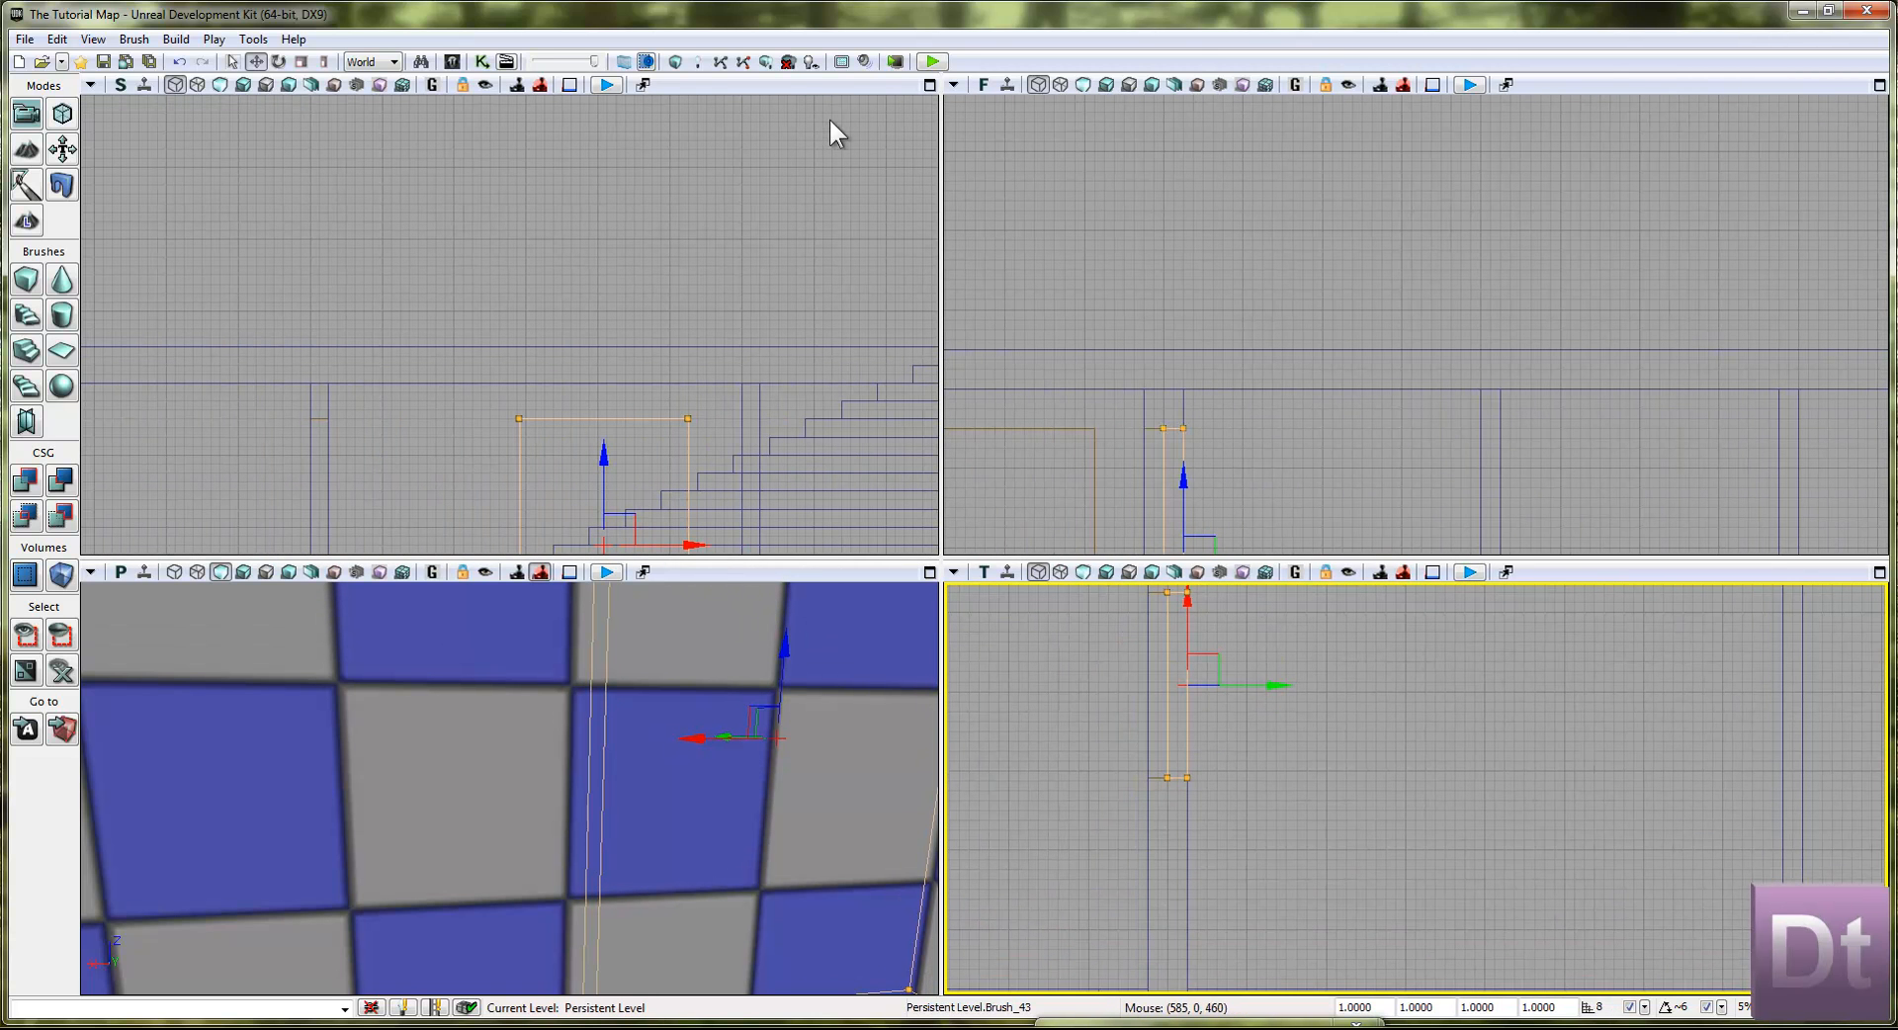
Step: Build geometry for the visible levels and check the rotated doorway in the perspective view
click(676, 63)
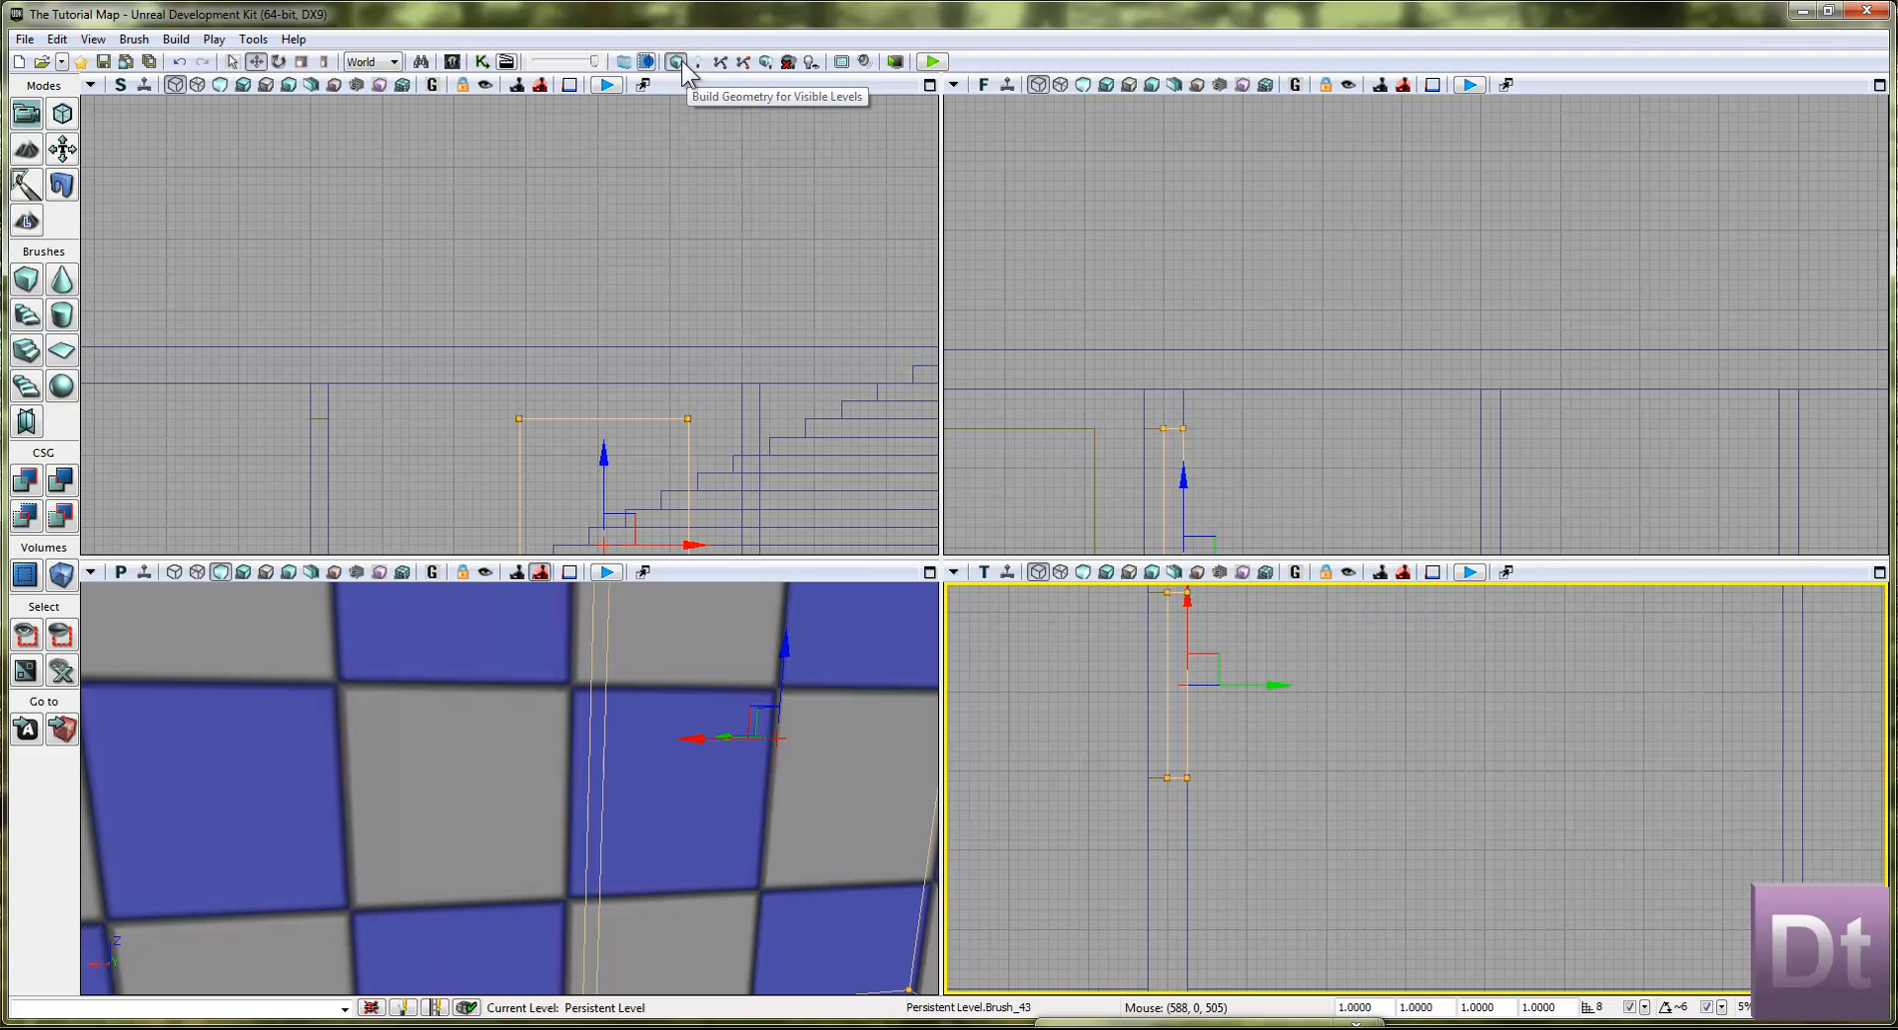
click(1424, 463)
right_drag(771, 791, 336, 913)
Step: Duplicate the rotated doorway 496 units along Y into the interior dividing wall and shift the copy -56 units along X
mouse_move(1494, 870)
right_down()
mouse_move(1347, 857)
mouse_move(1382, 864)
right_up()
scroll(1414, 847, down, 5)
scroll(1414, 844, down, 2)
scroll(1339, 858, up, 3)
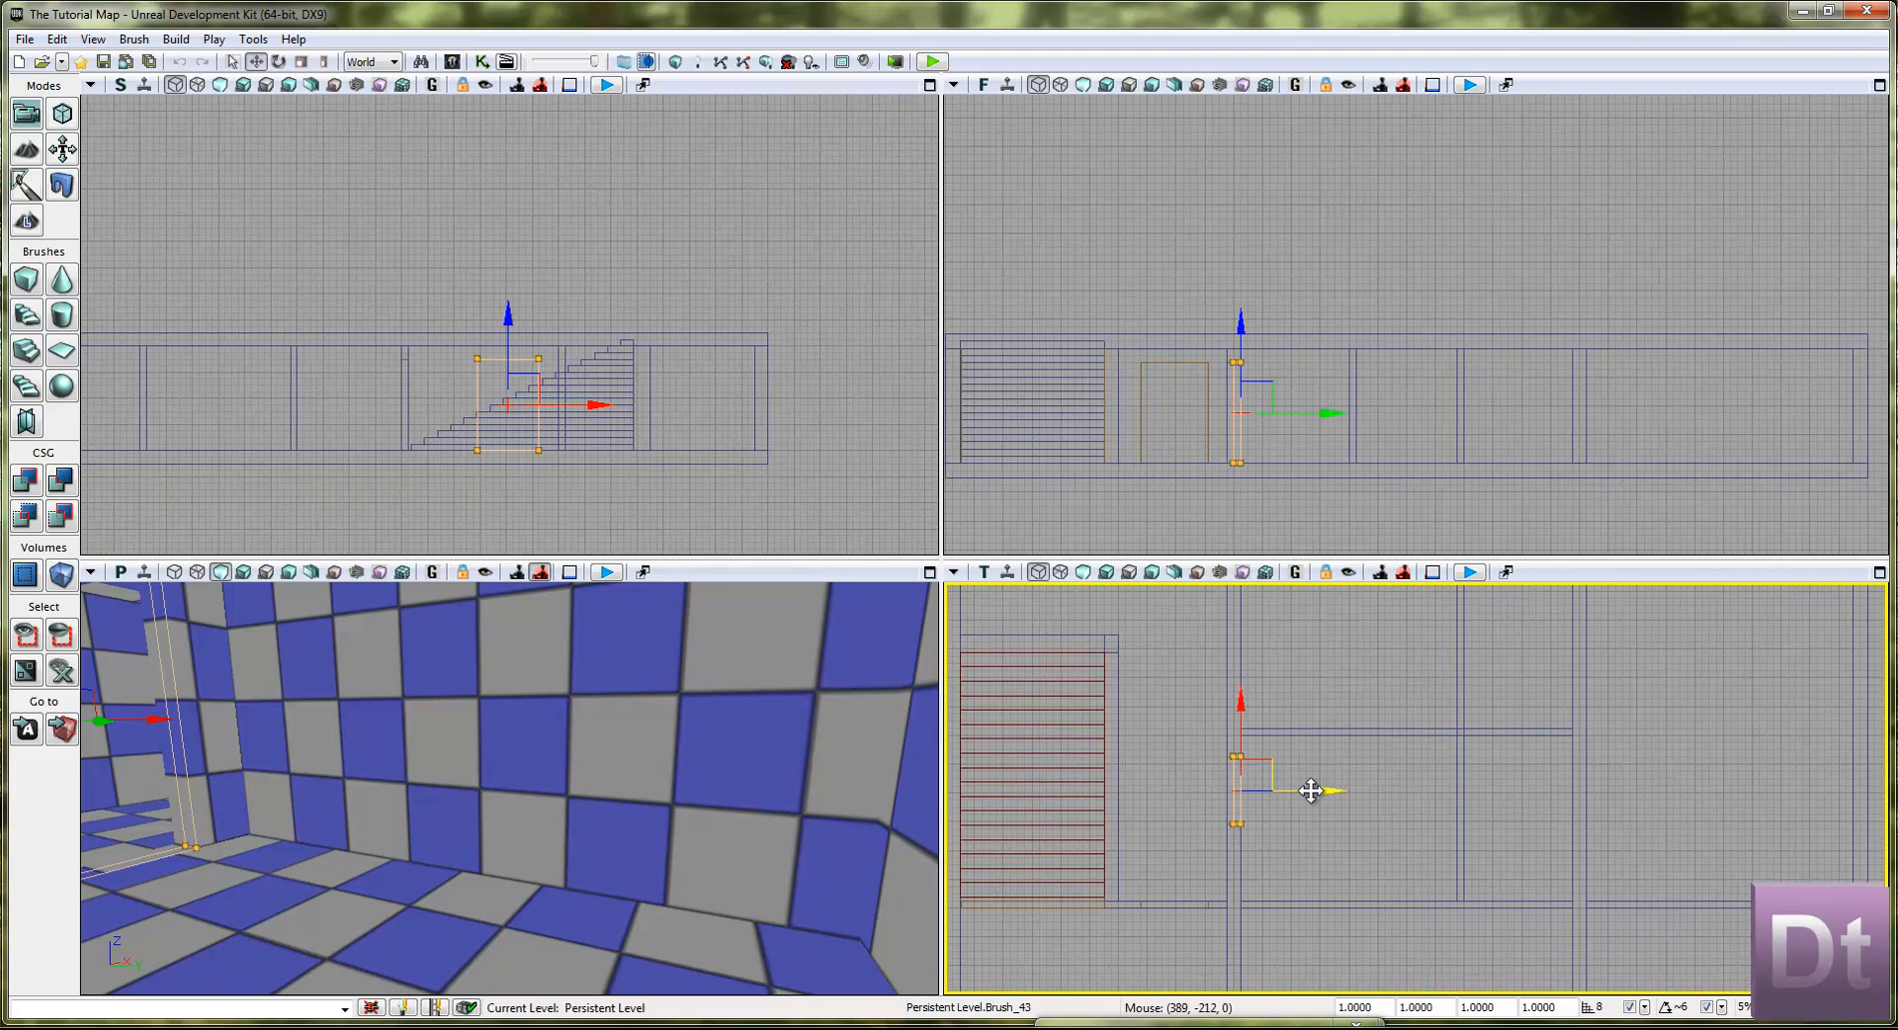
mouse_move(1311, 791)
mouse_down()
mouse_move(1470, 788)
mouse_move(1467, 804)
mouse_up()
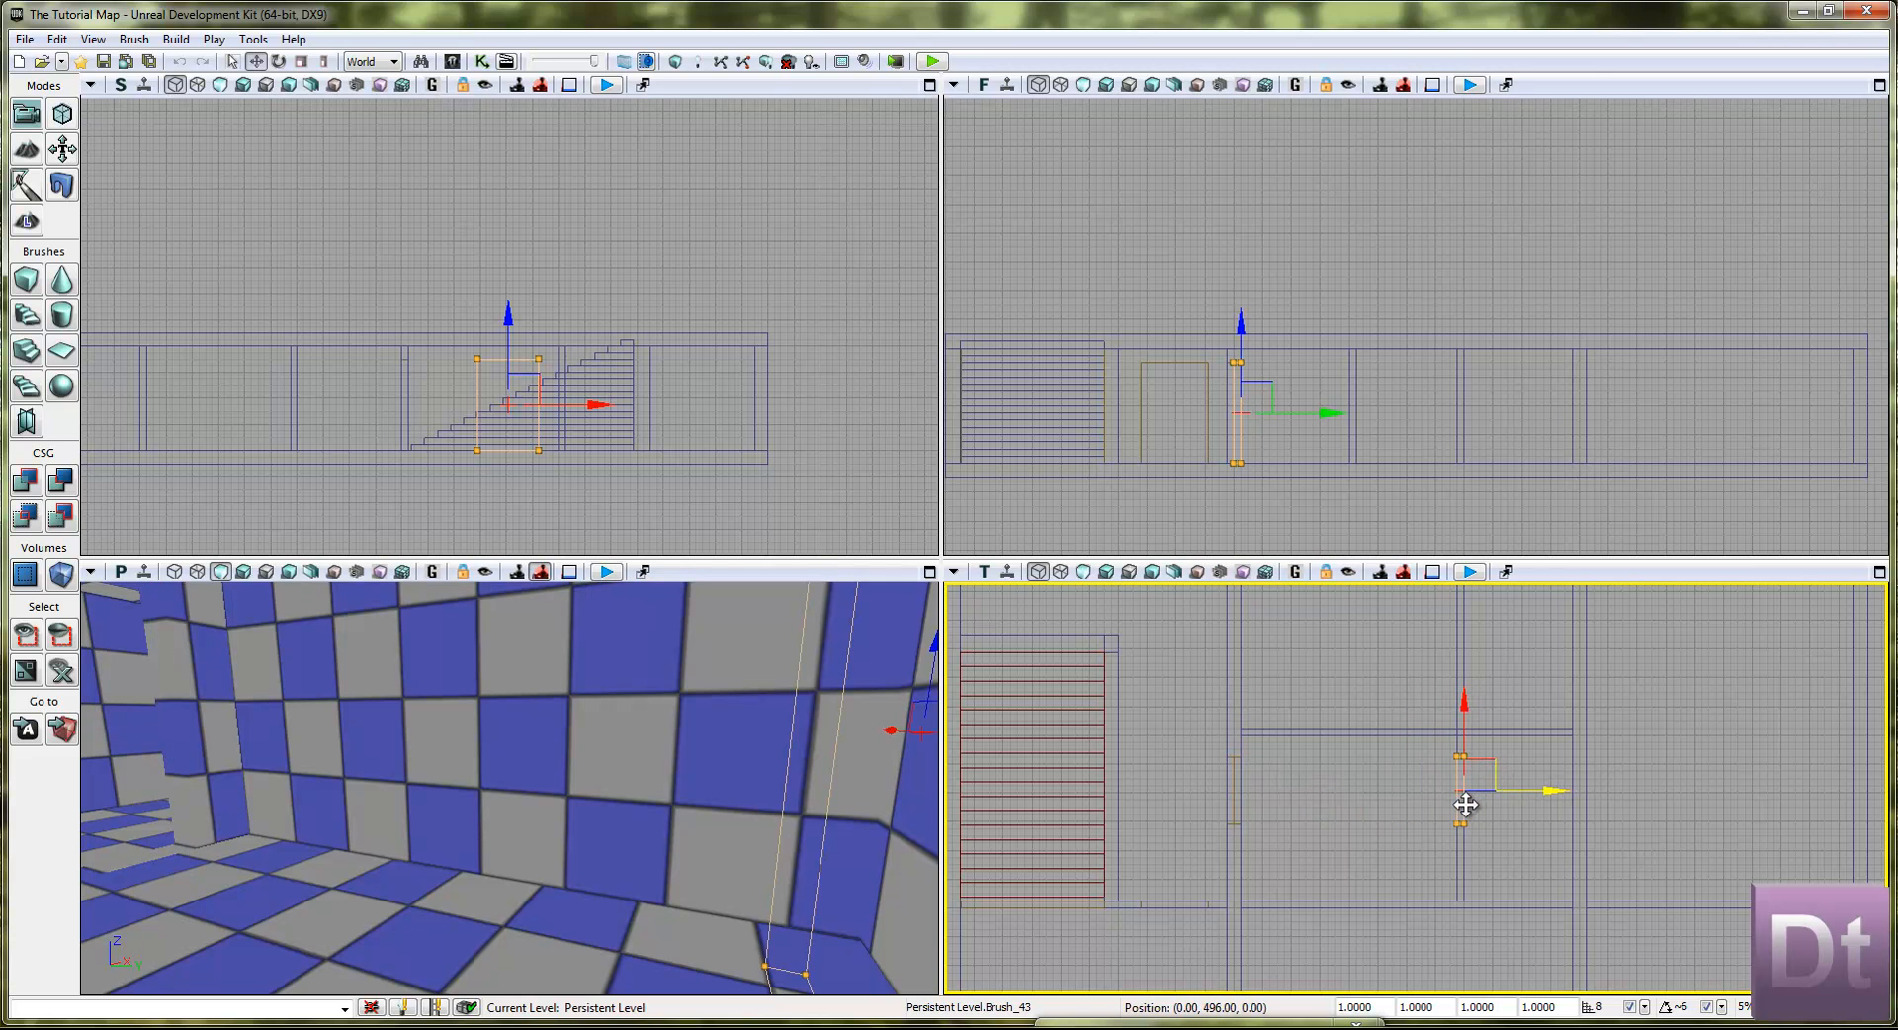
drag(1462, 708, 1465, 730)
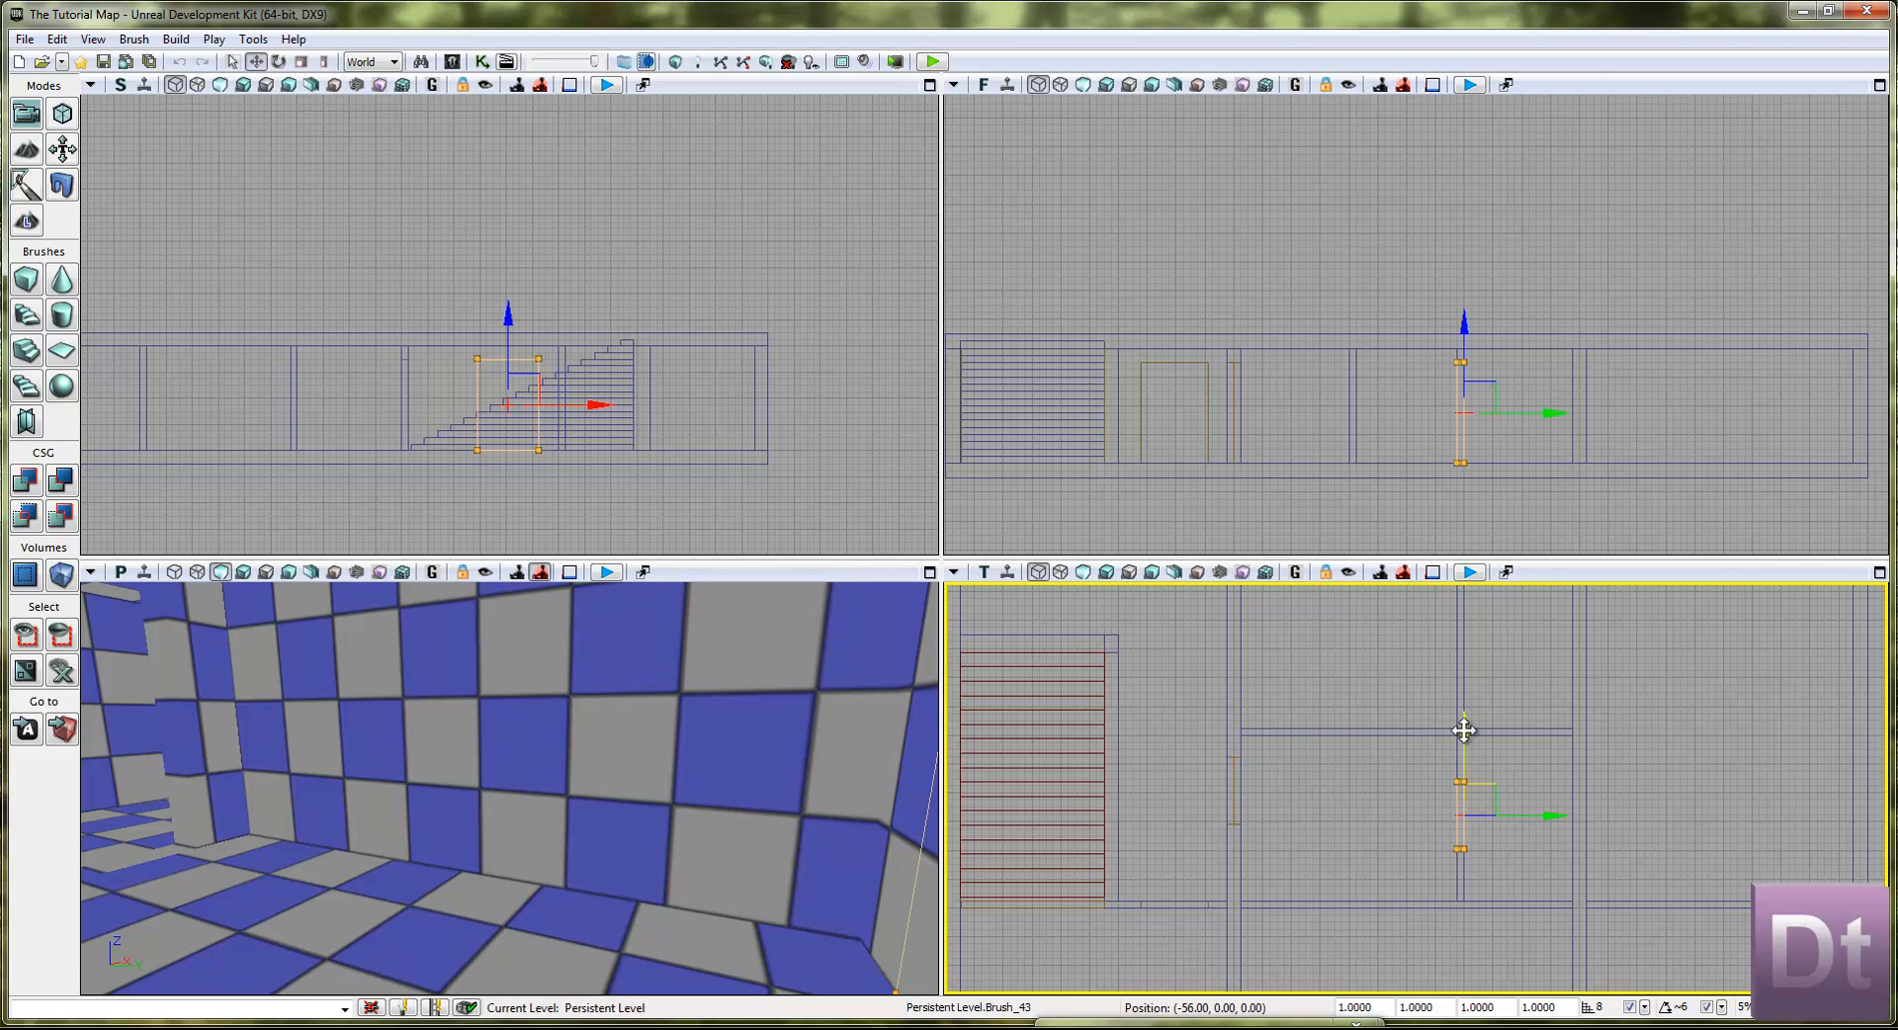
Step: Create a copy of the interior doorway rotated 90 degrees and place it on the adjoining perpendicular wall
right_drag(1383, 829, 1348, 827)
drag(1311, 845, 1299, 769)
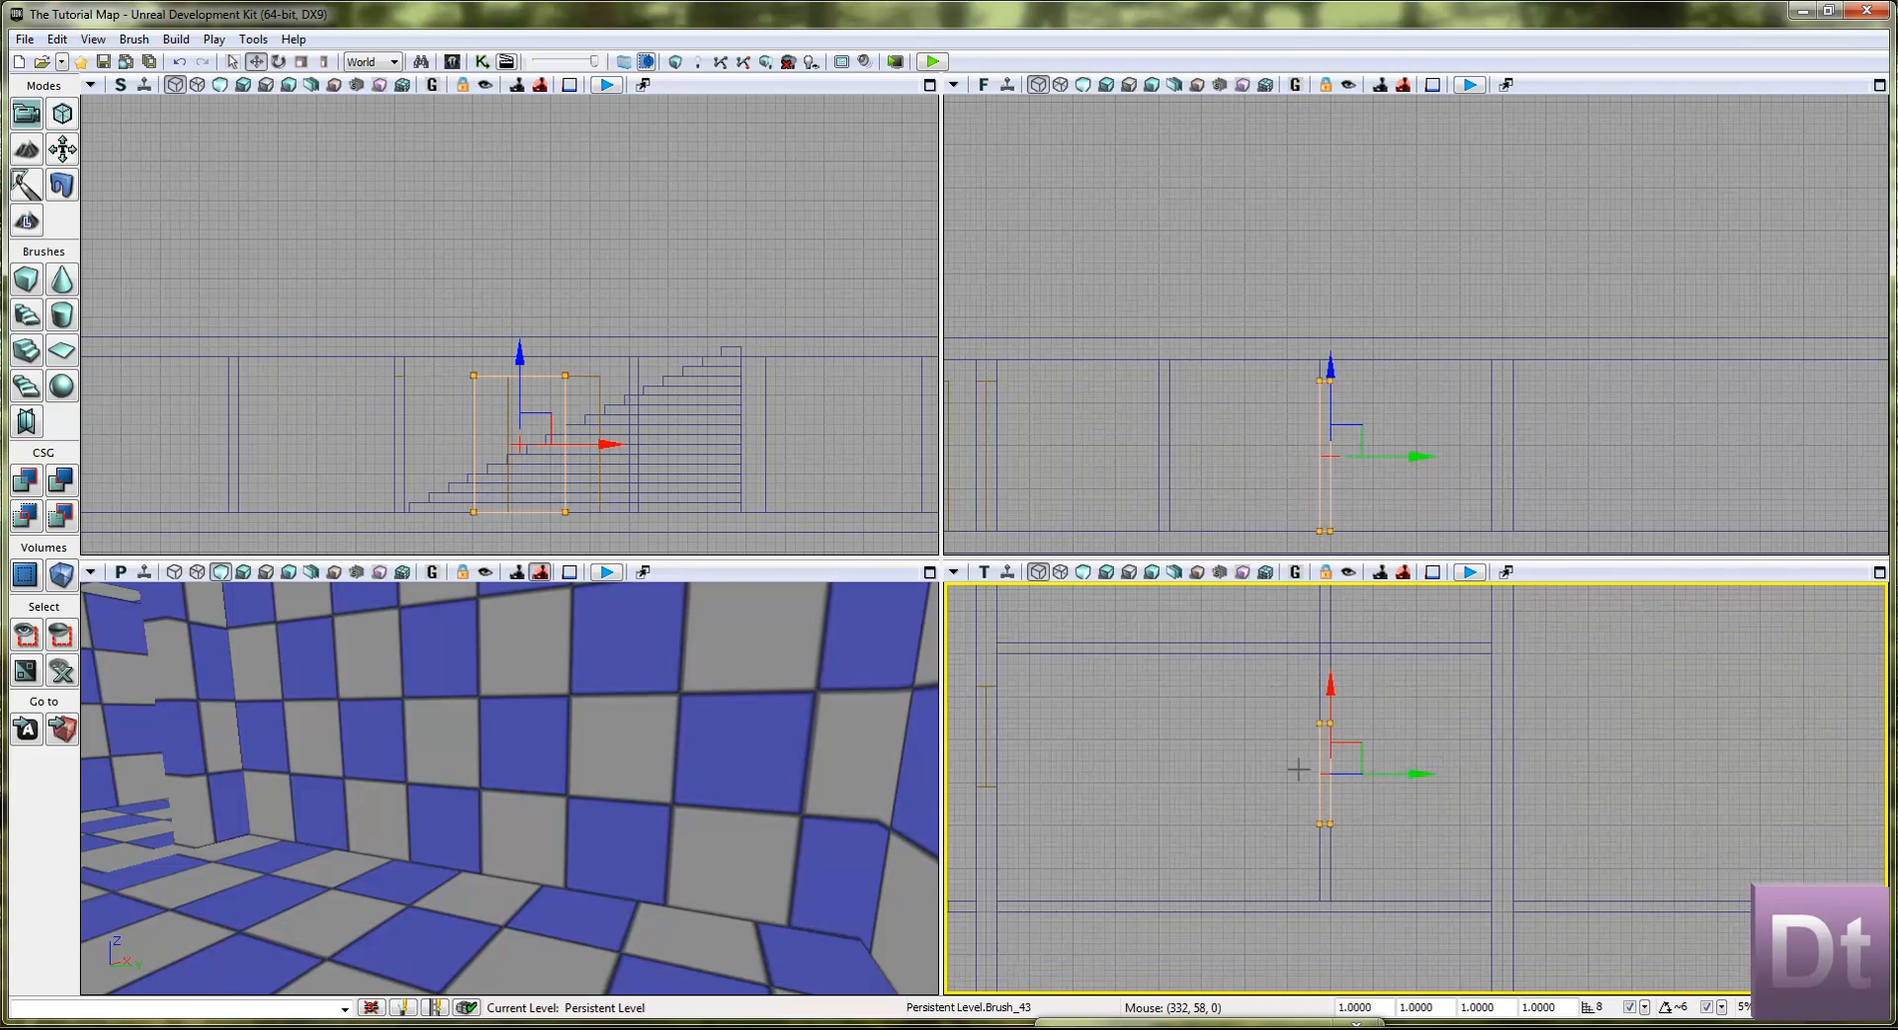
key(space)
mouse_move(1424, 768)
mouse_down()
mouse_move(1517, 782)
mouse_move(1493, 717)
mouse_move(1451, 888)
mouse_up()
key(space)
key(space)
scroll(1331, 945, up, 5)
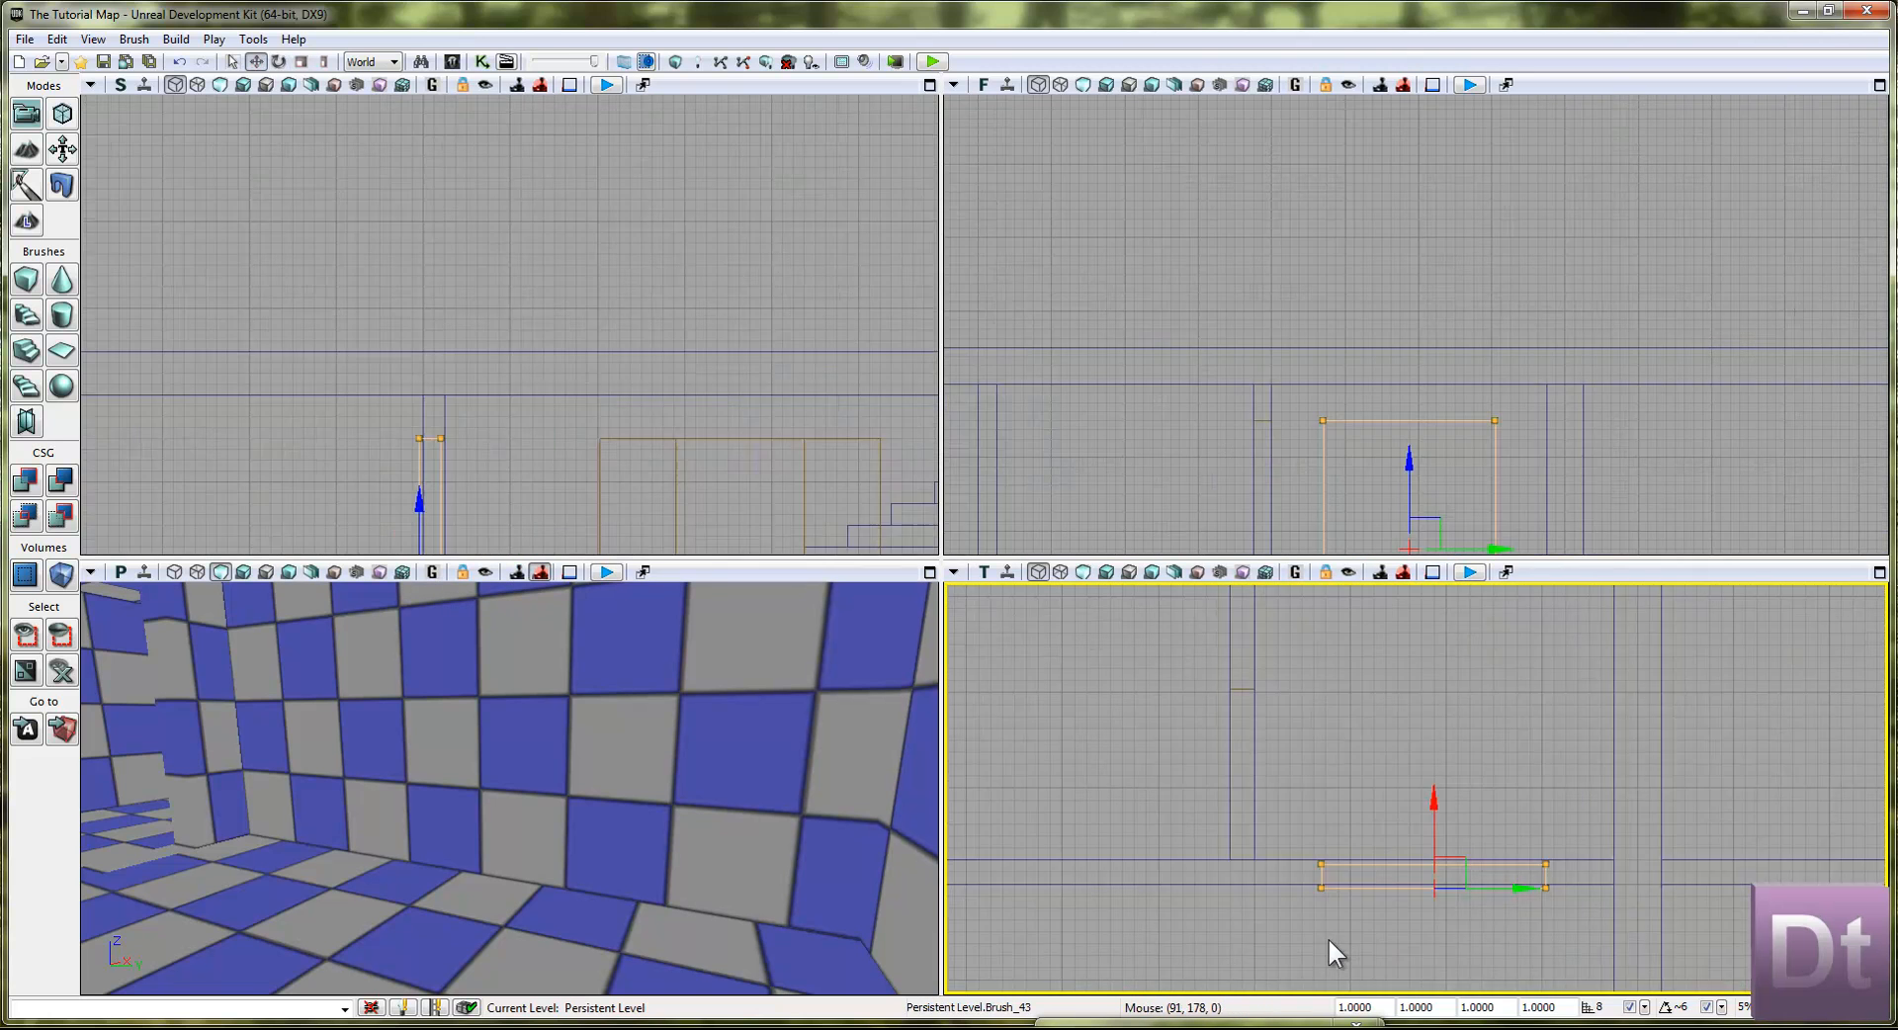
Step: Snap a corner of the copied doorway to the grid and settle the brush inside its perpendicular wall
right_click(1327, 870)
right_click(1320, 865)
right_click(1319, 872)
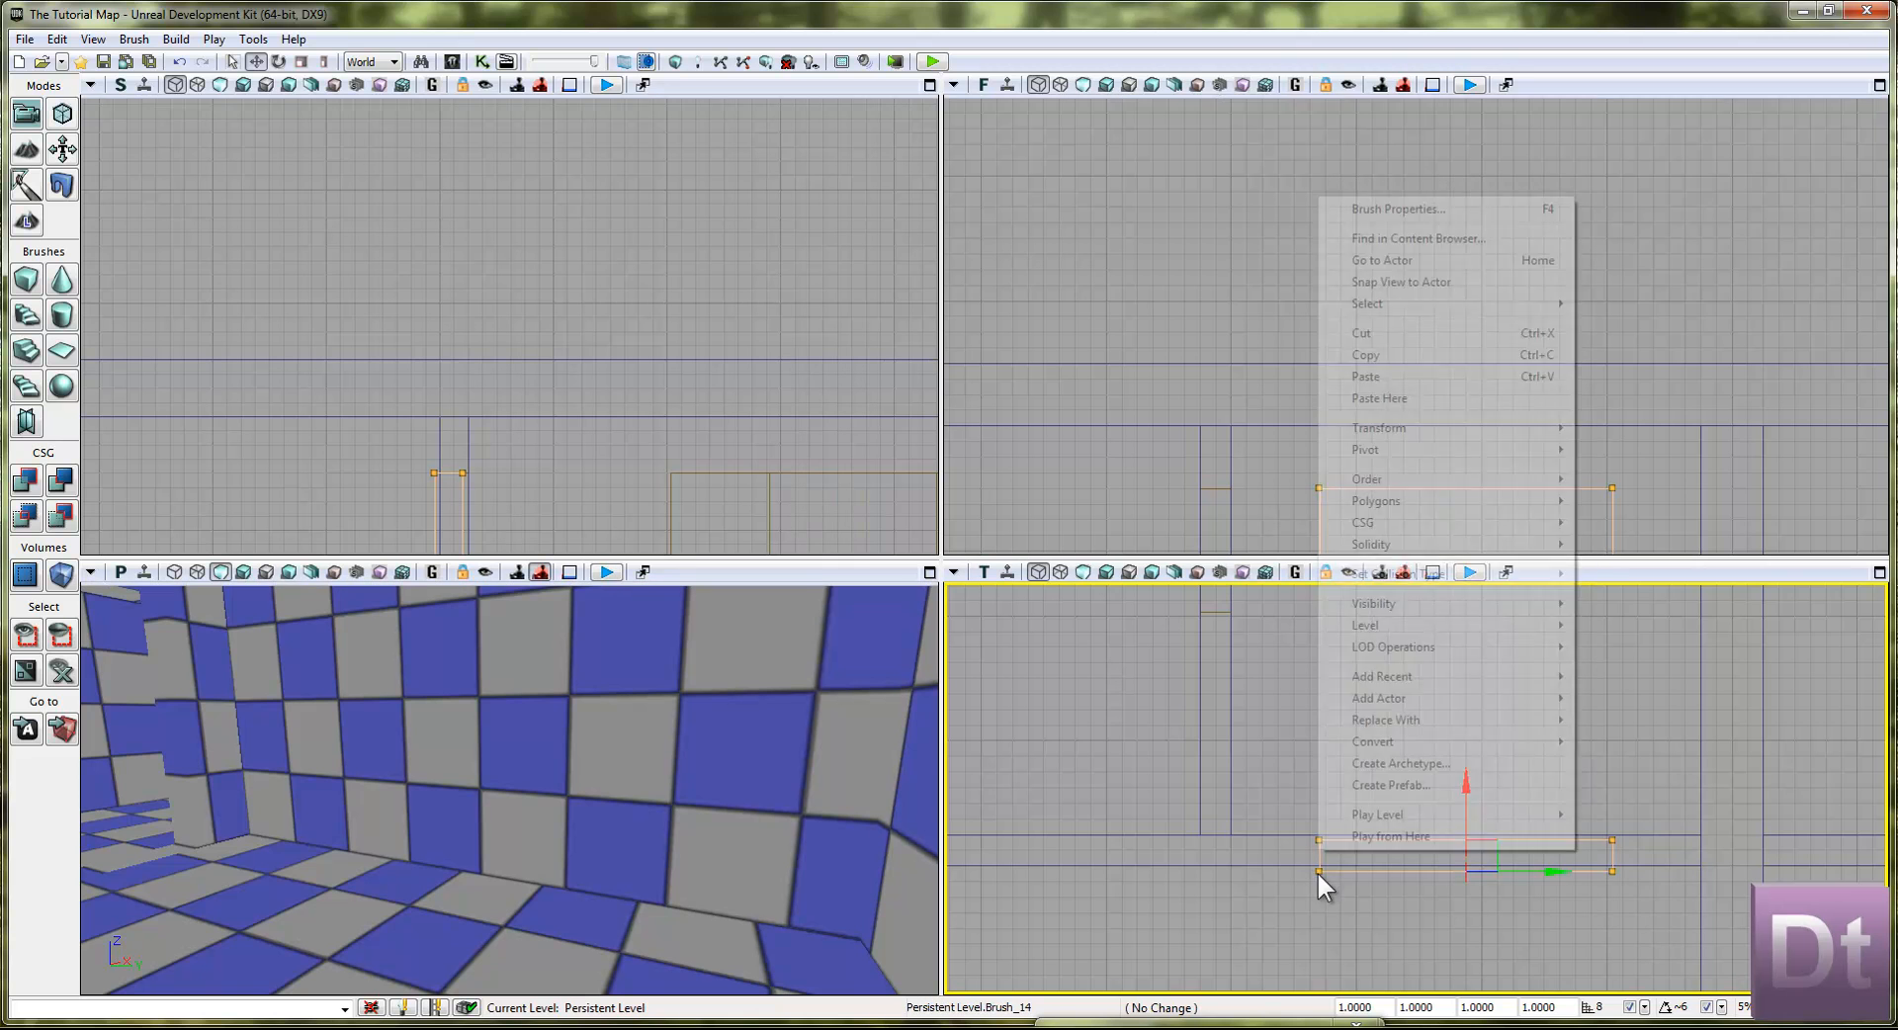
right_click(1321, 872)
drag(1537, 779, 1382, 761)
scroll(1383, 762, down, 2)
click(1375, 753)
scroll(1361, 732, down, 3)
scroll(1355, 761, down, 2)
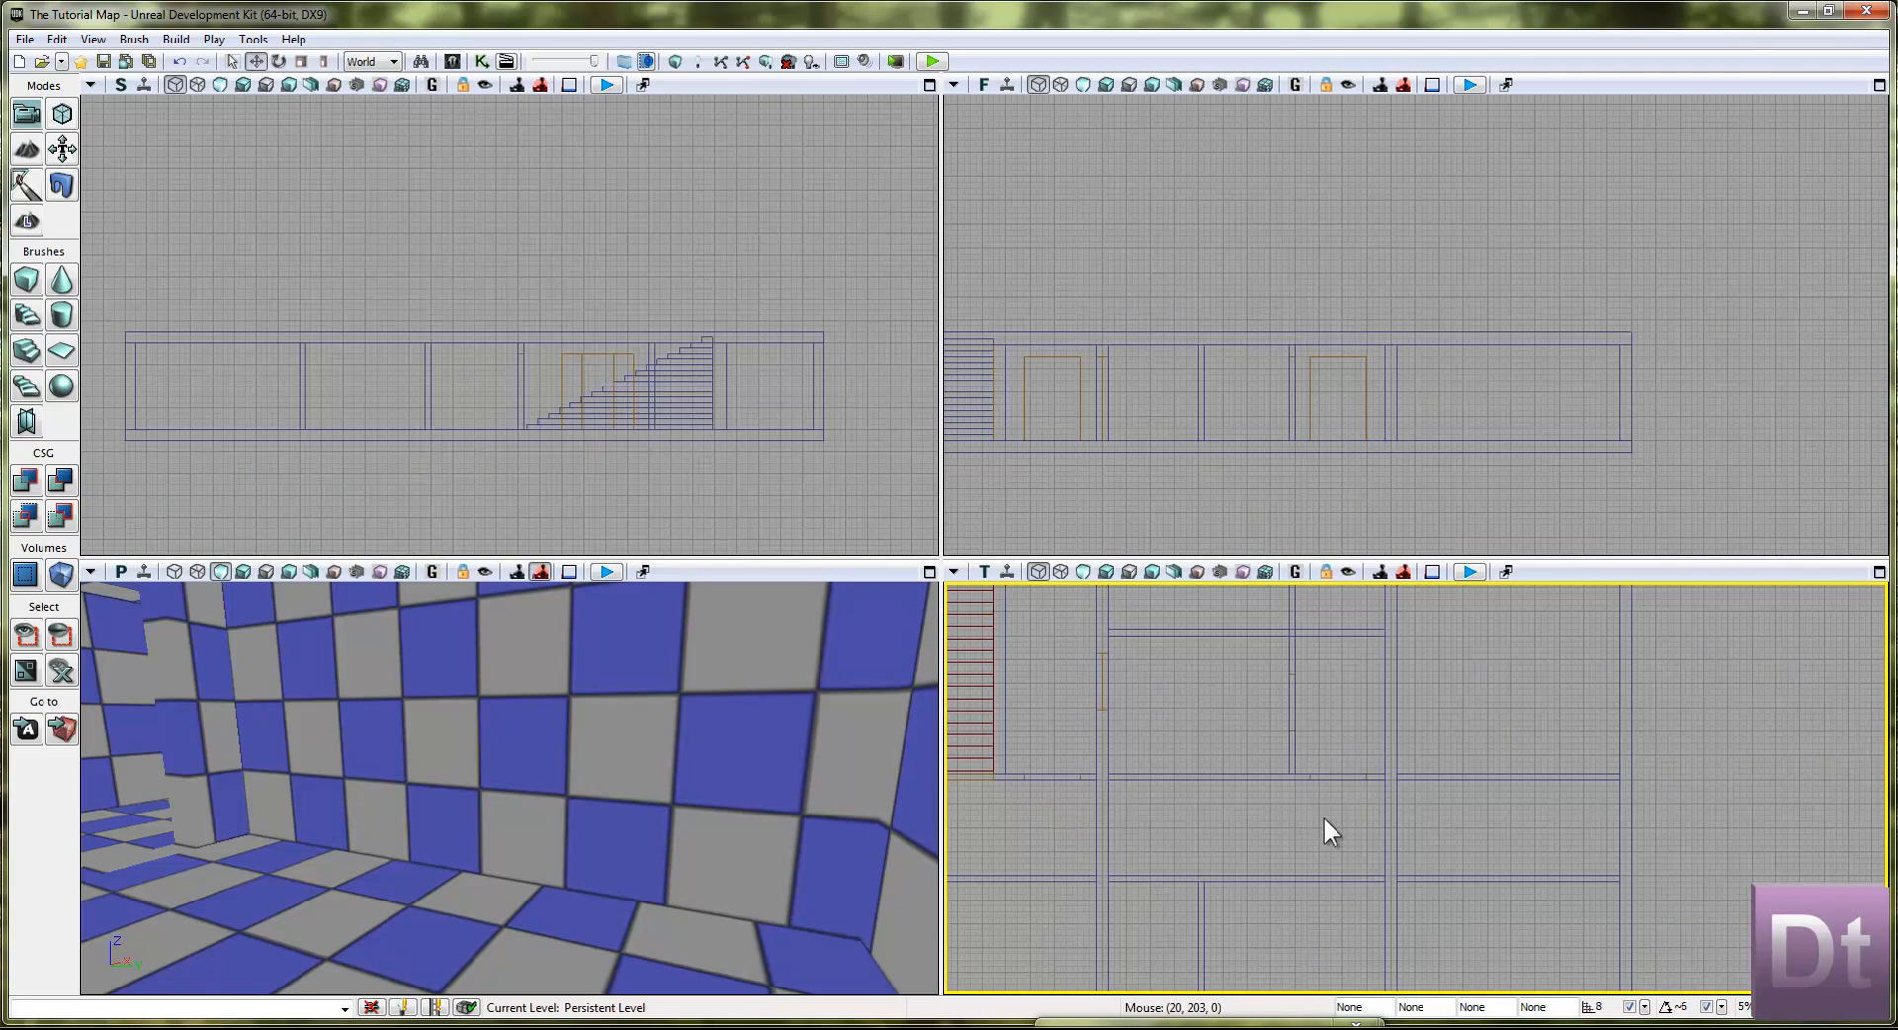
Step: Duplicate the two neighbouring interior doorway brushes together and rotate the copies 180 degrees for the rooms across the corridor
click(1313, 780)
scroll(1309, 798, up, 3)
click(1314, 768)
ctrl+click(1275, 697)
click(1285, 684)
click(1277, 686)
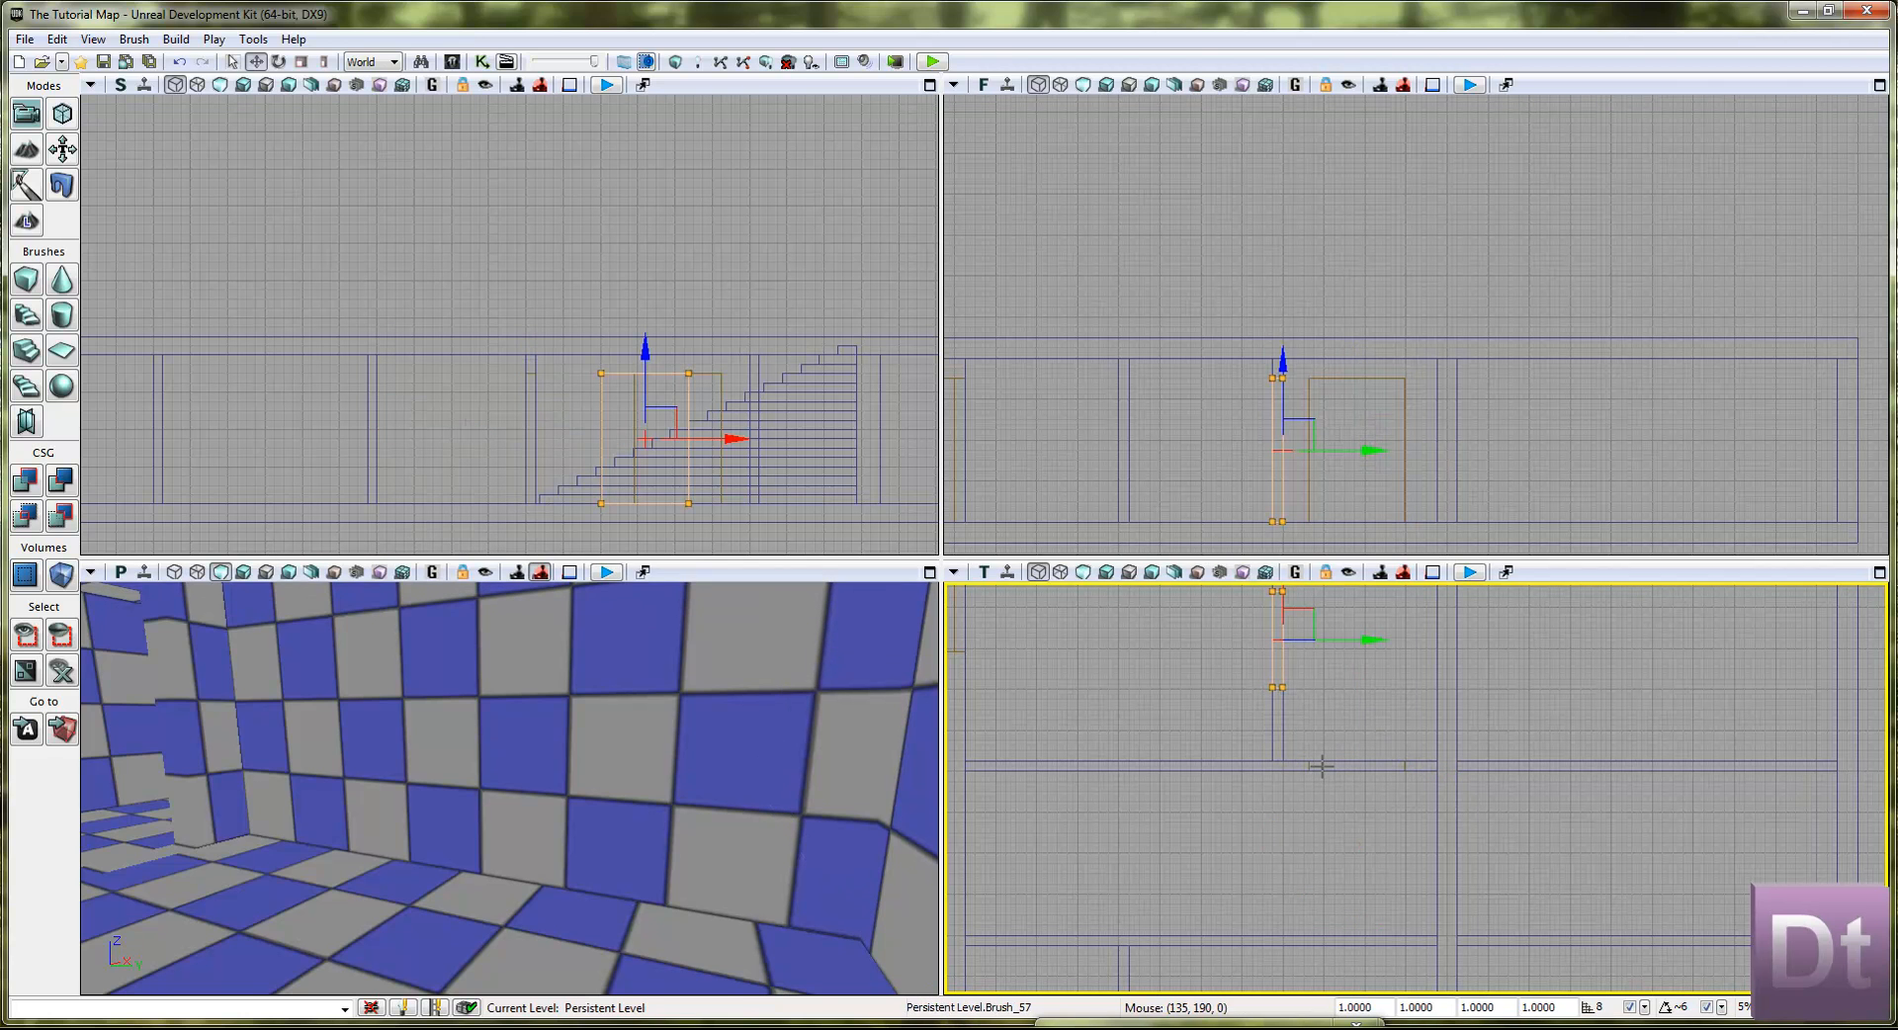
ctrl+click(1306, 768)
scroll(1305, 788, down, 5)
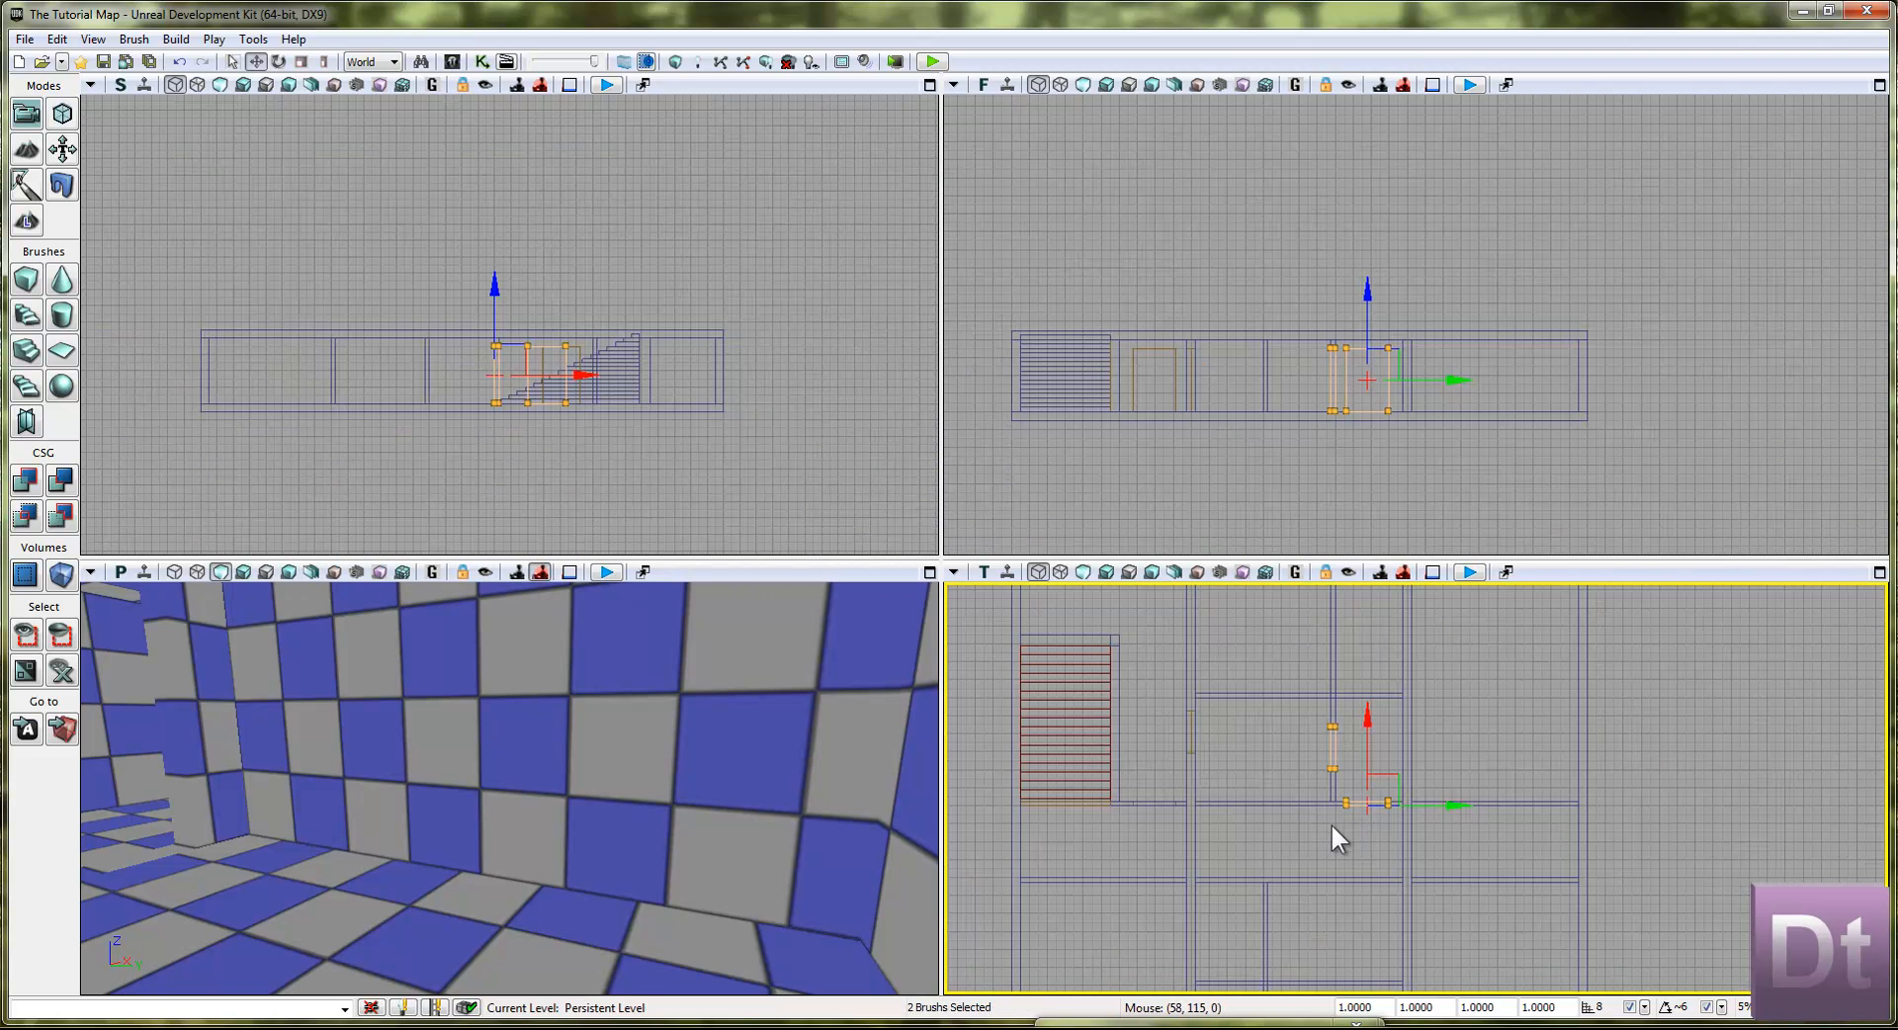
mouse_move(1383, 789)
mouse_down()
mouse_move(1259, 890)
mouse_move(1288, 900)
mouse_up()
key(Home)
key(space)
mouse_move(1402, 773)
mouse_down()
mouse_move(1364, 792)
mouse_move(1137, 791)
mouse_move(940, 894)
mouse_move(945, 856)
mouse_up()
key(space)
Step: Move the rotated doorway pair onto the walls across the corridor and align the corridor-wall doorway within its wall
drag(1318, 793, 1304, 708)
scroll(1279, 744, up, 5)
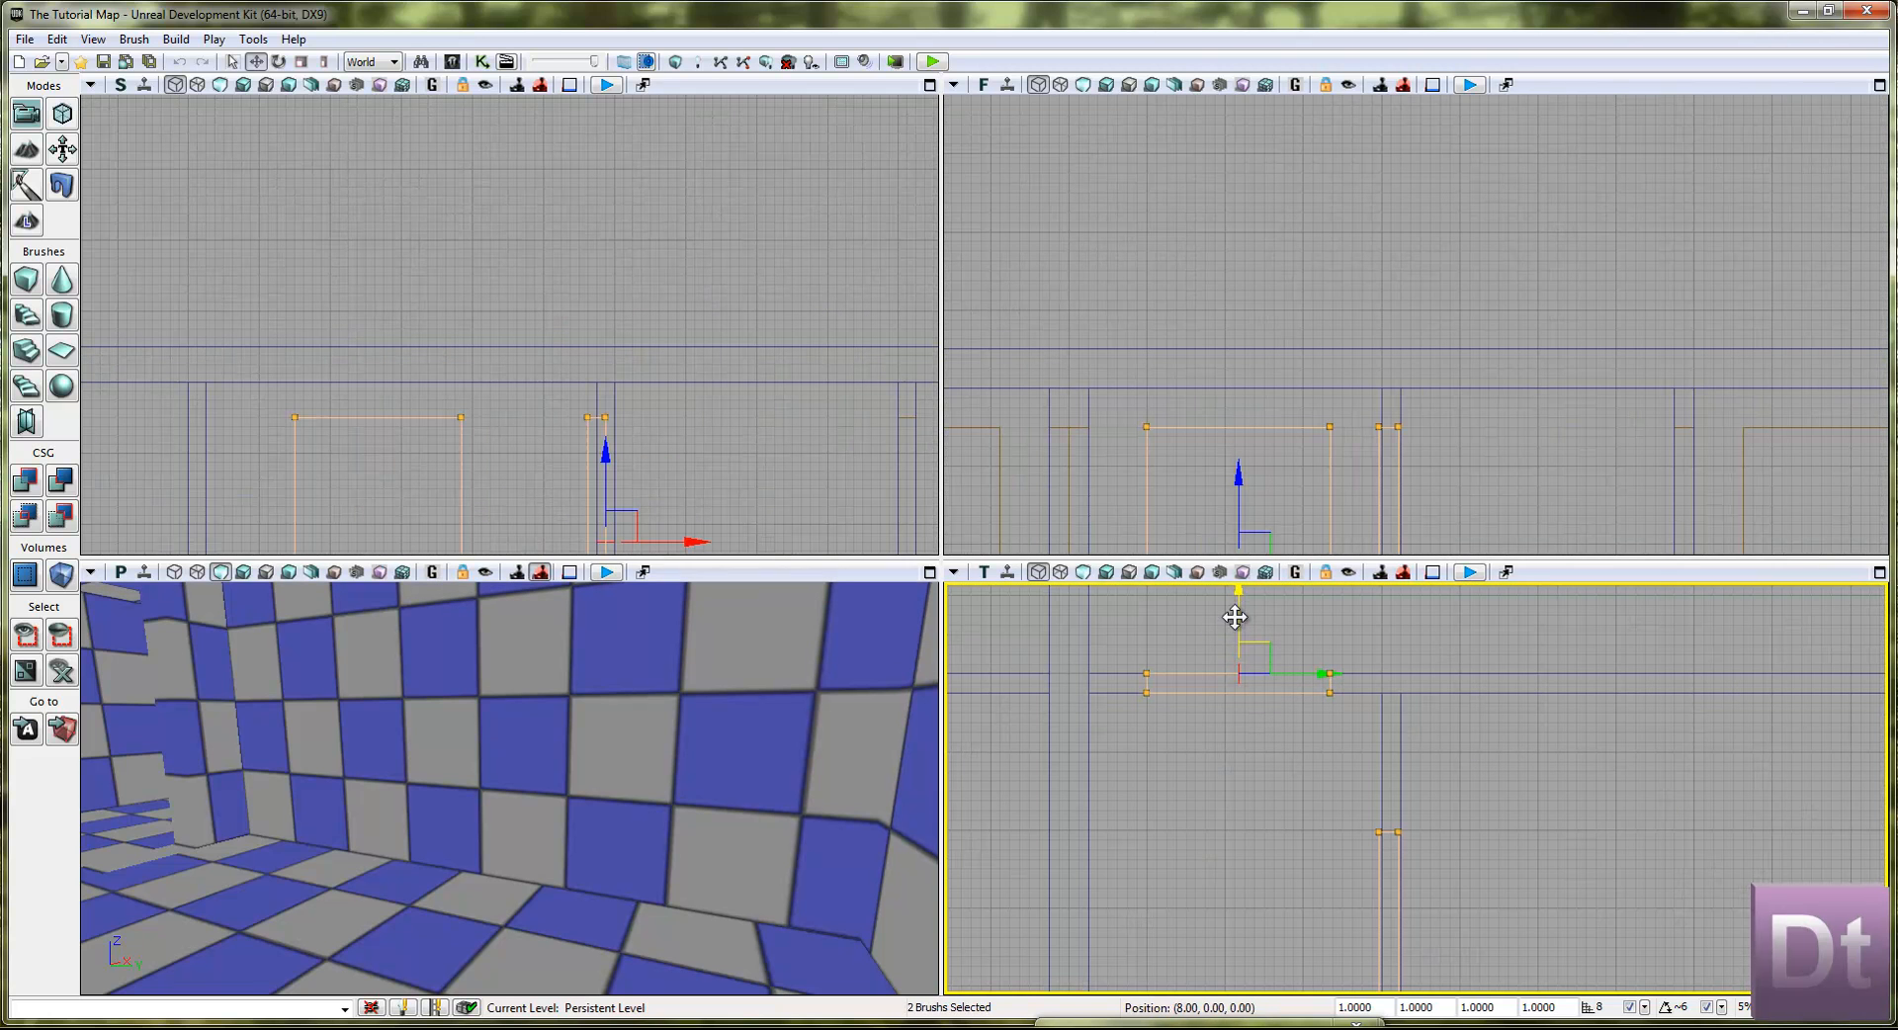
drag(1335, 815, 1339, 799)
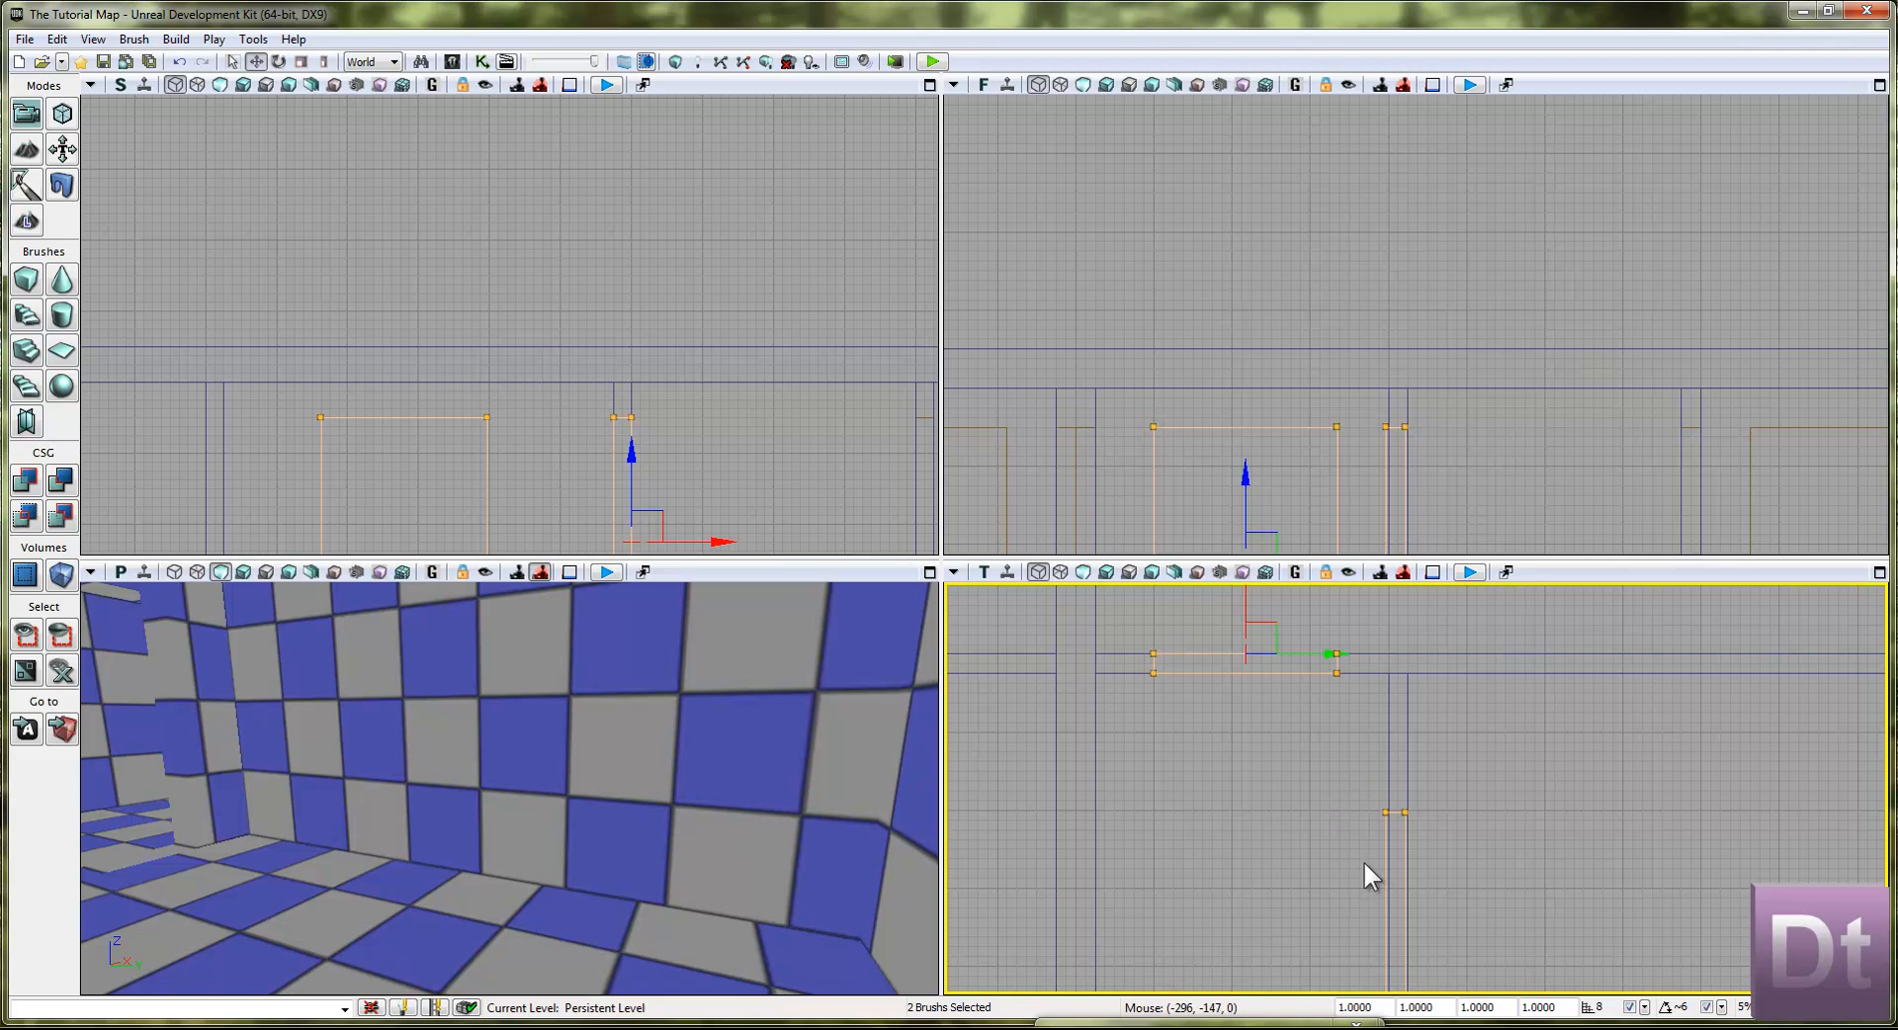
mouse_move(1336, 664)
mouse_down()
mouse_move(1350, 657)
mouse_move(1339, 676)
mouse_up()
click(1339, 756)
click(1345, 670)
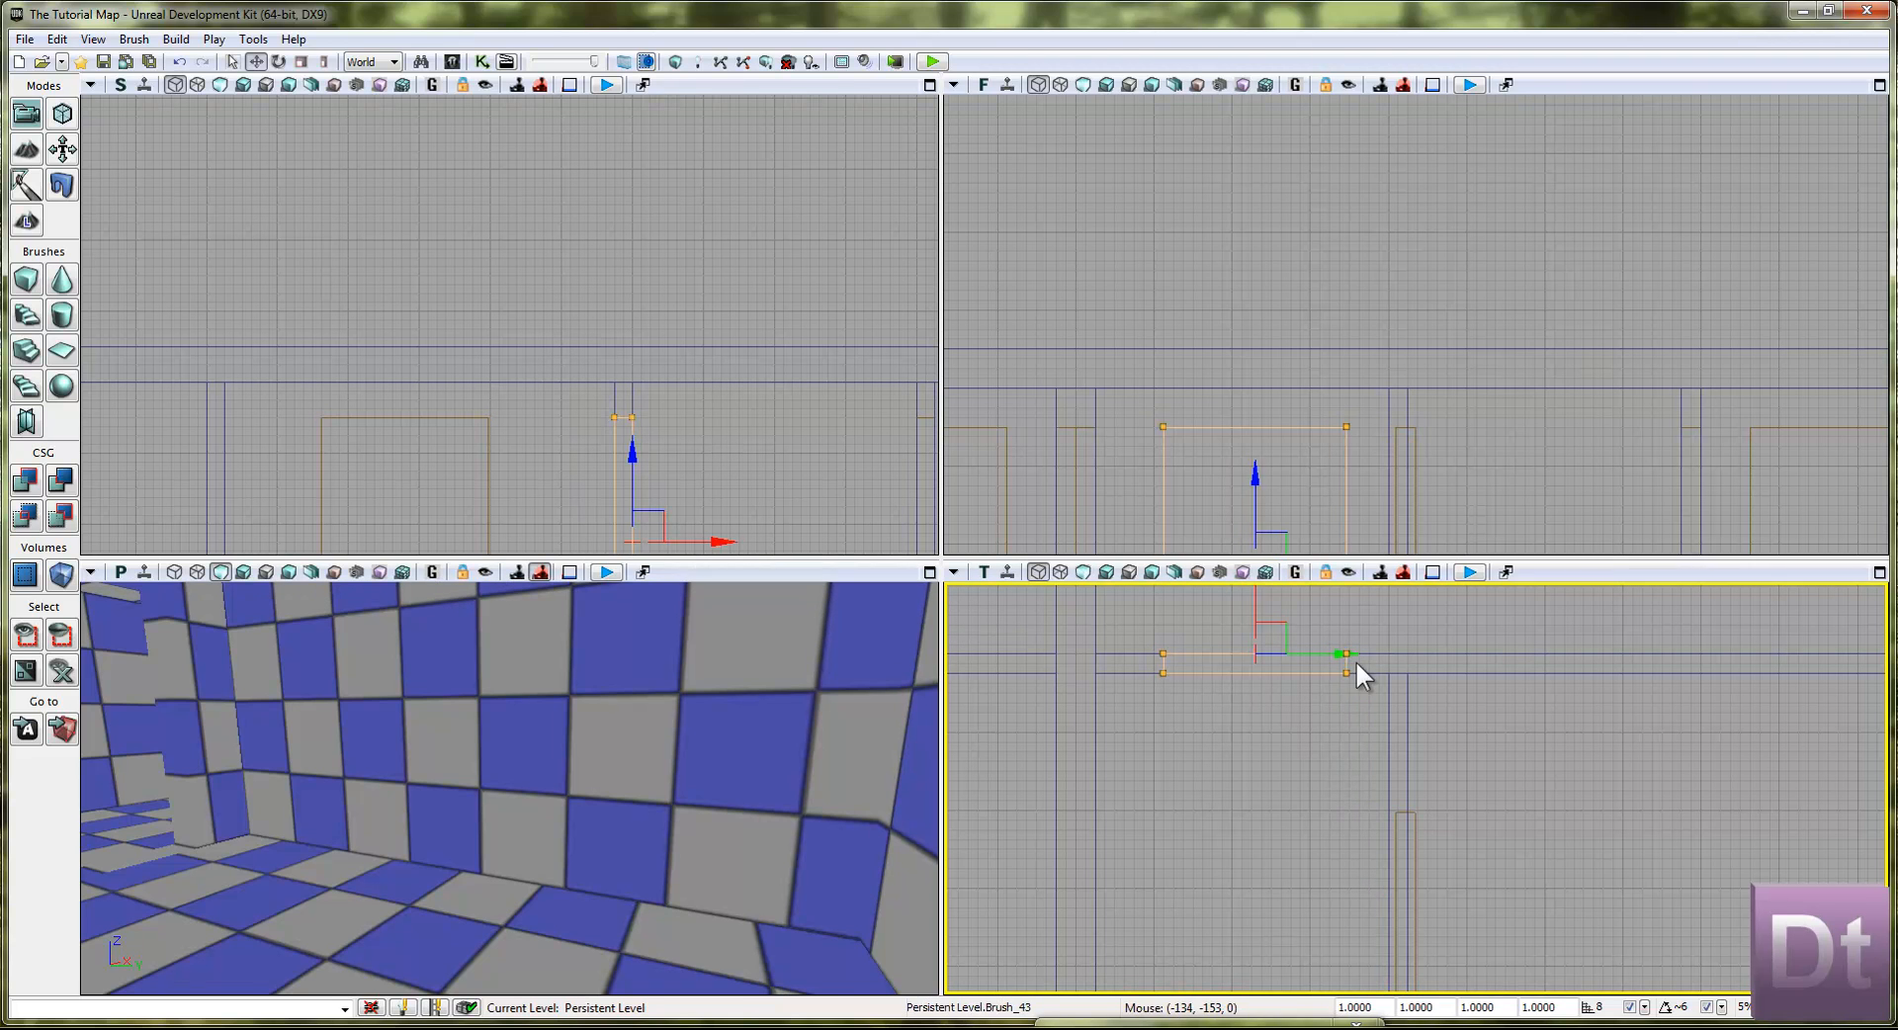
click(1389, 740)
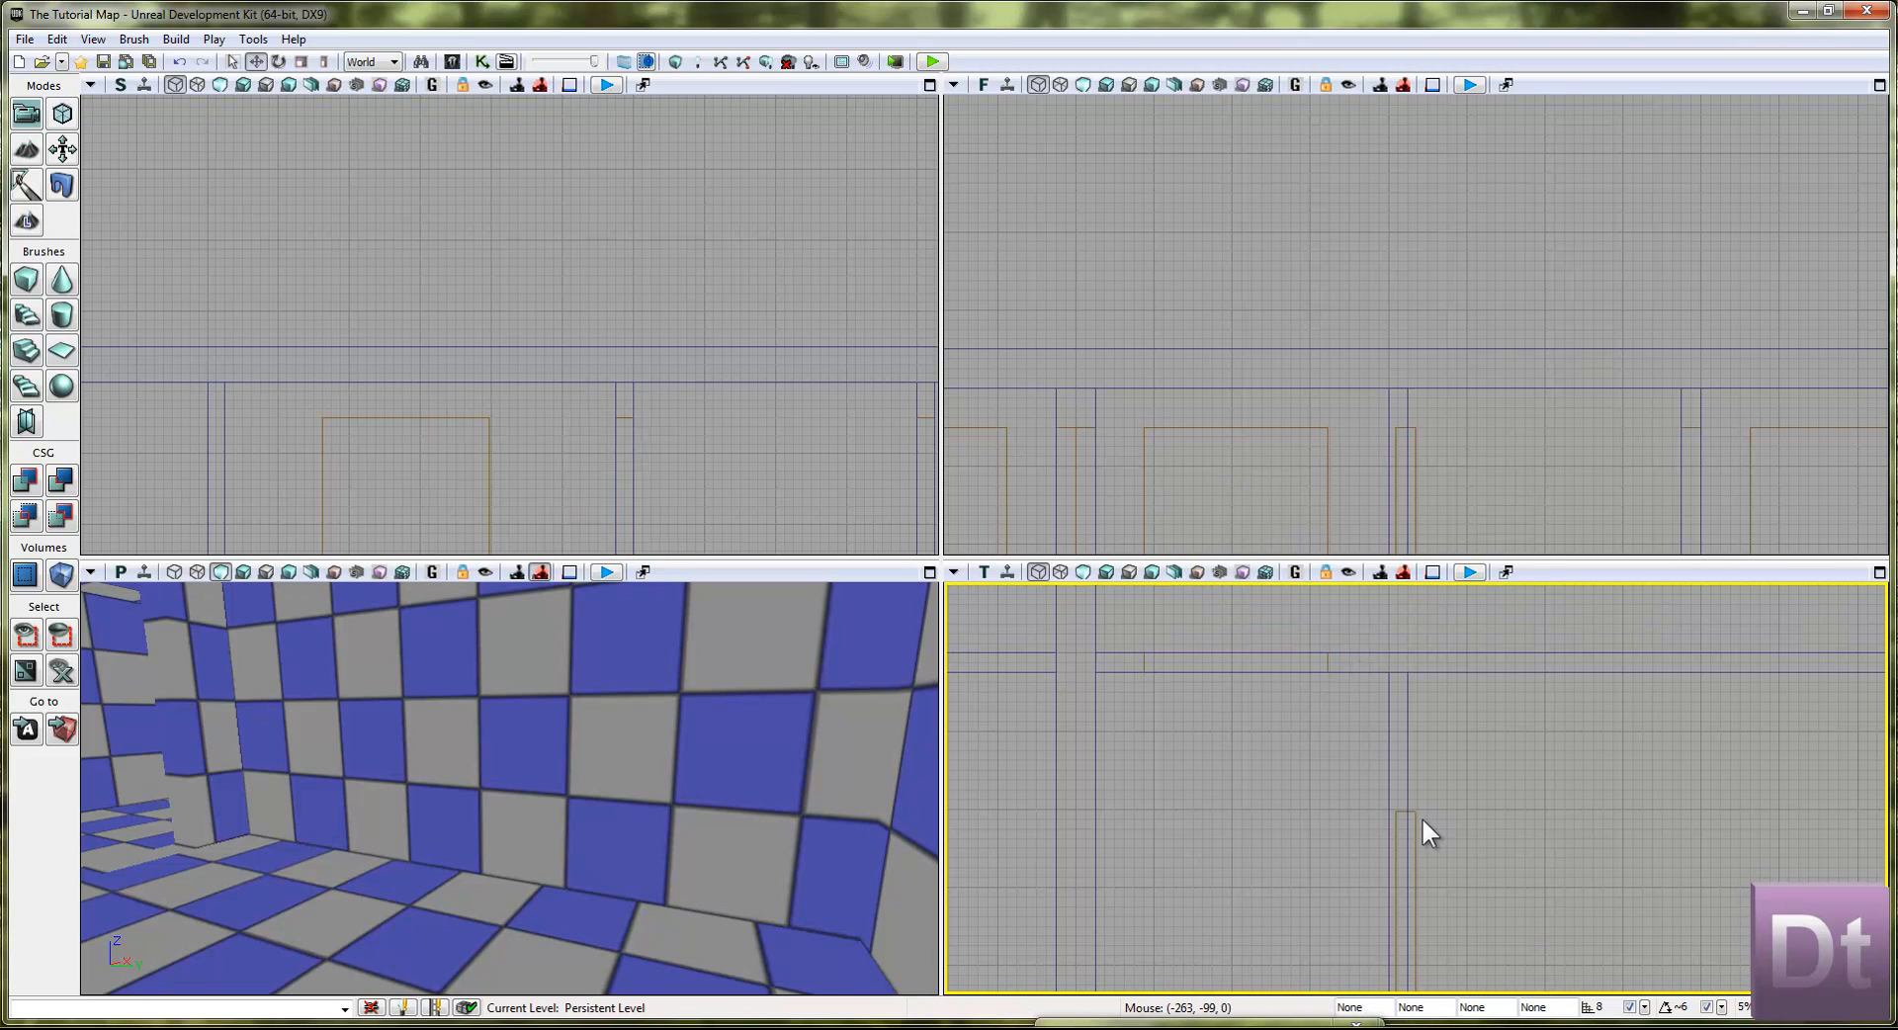
Step: Shift the other rotated doorway -8 units along Y so it sits inside the dividing wall
click(1418, 811)
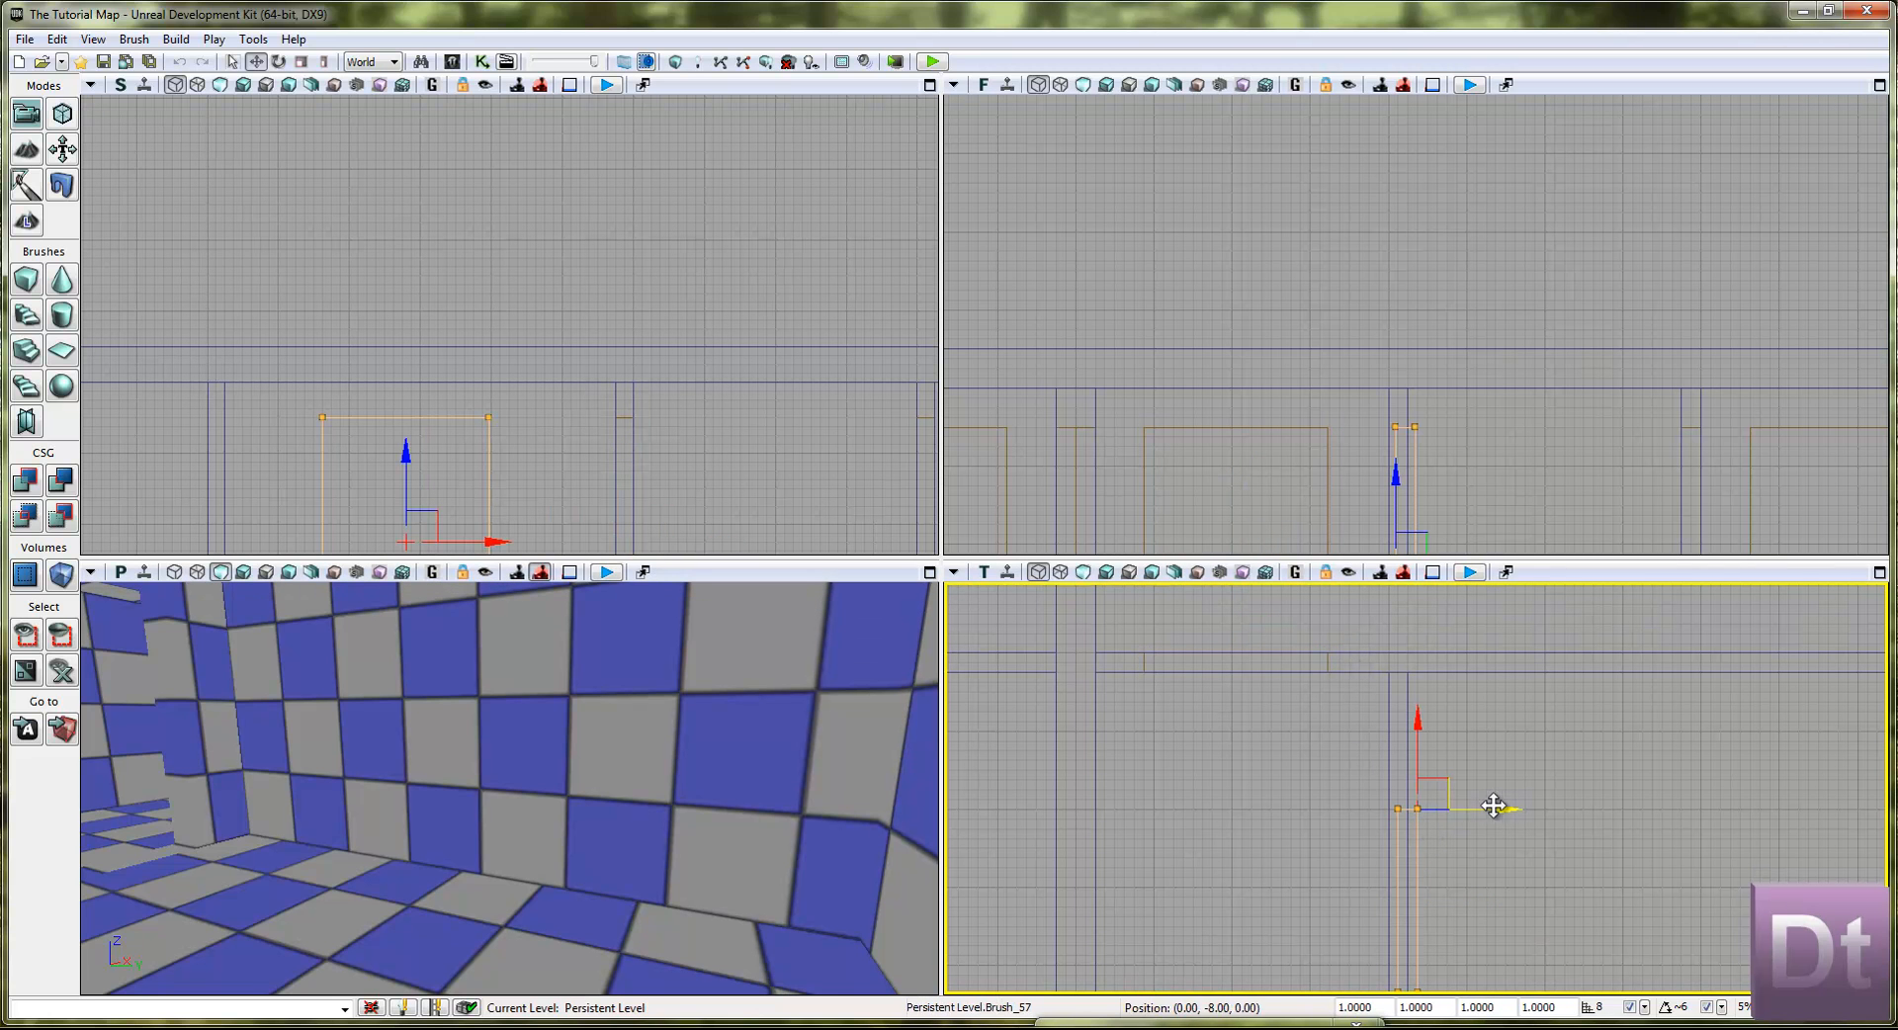
mouse_move(1491, 805)
mouse_down()
mouse_move(1477, 857)
mouse_move(1326, 721)
mouse_move(1314, 856)
mouse_move(1331, 758)
mouse_move(1323, 812)
mouse_up()
scroll(1321, 811, up, 4)
click(1368, 739)
click(1358, 741)
click(1307, 785)
Step: Duplicate the new corridor-wall doorway -368 units along X into the parallel wall between the lower rooms
scroll(1307, 785, down, 3)
drag(1247, 817, 1371, 715)
scroll(1370, 715, down, 3)
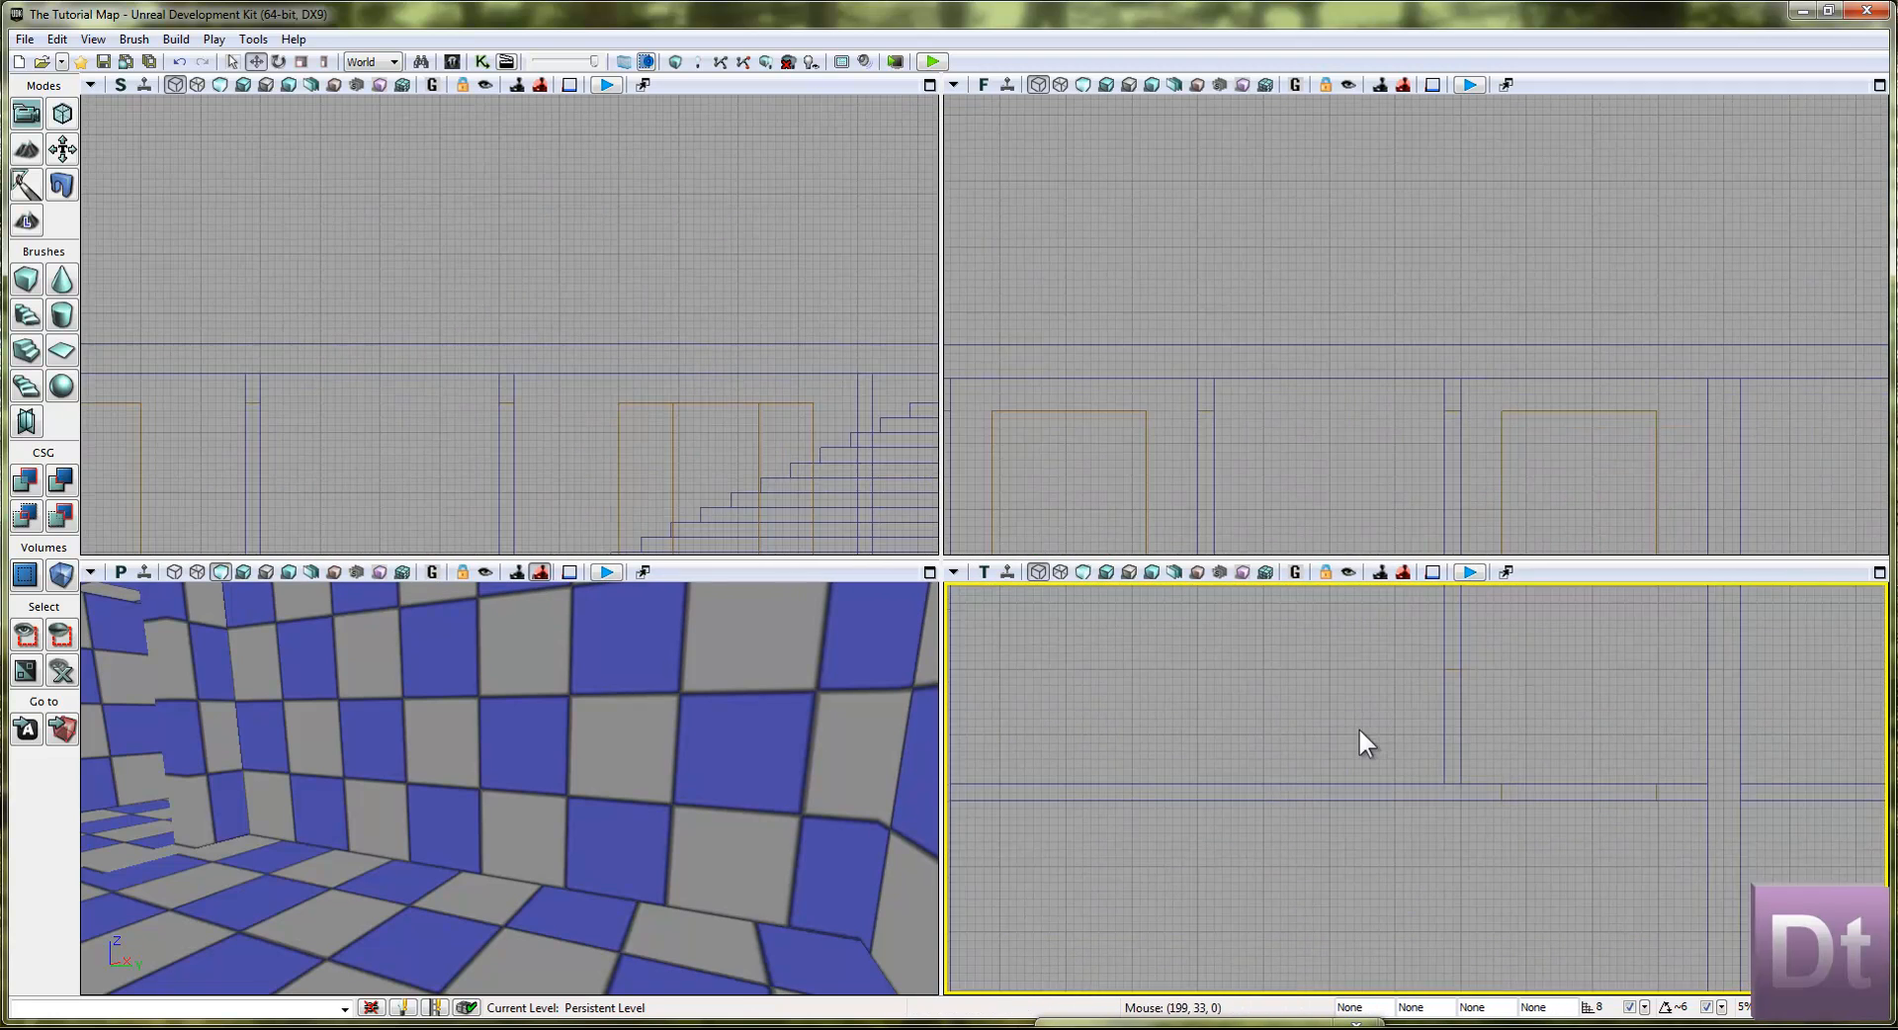
drag(1325, 905, 1364, 747)
scroll(1365, 756, down, 5)
drag(1364, 861, 1379, 688)
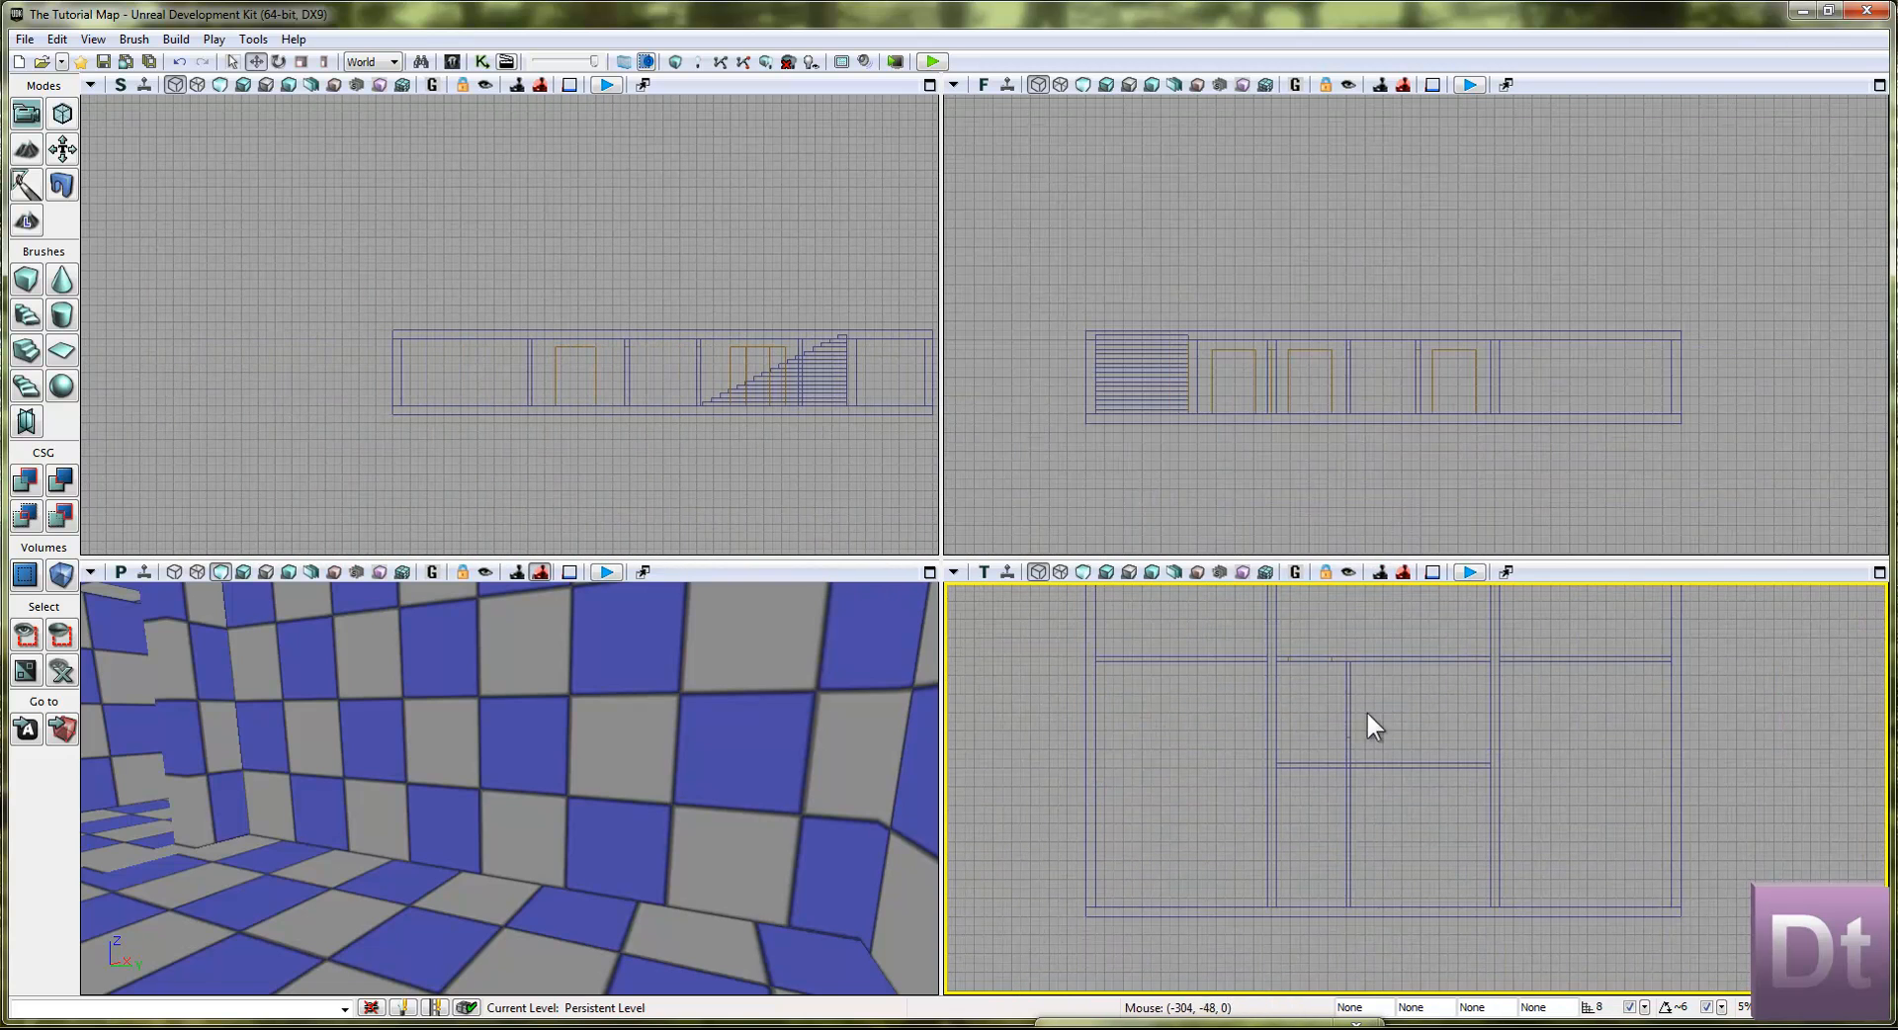
click(1323, 668)
scroll(1325, 662, up, 4)
drag(1302, 605, 1293, 791)
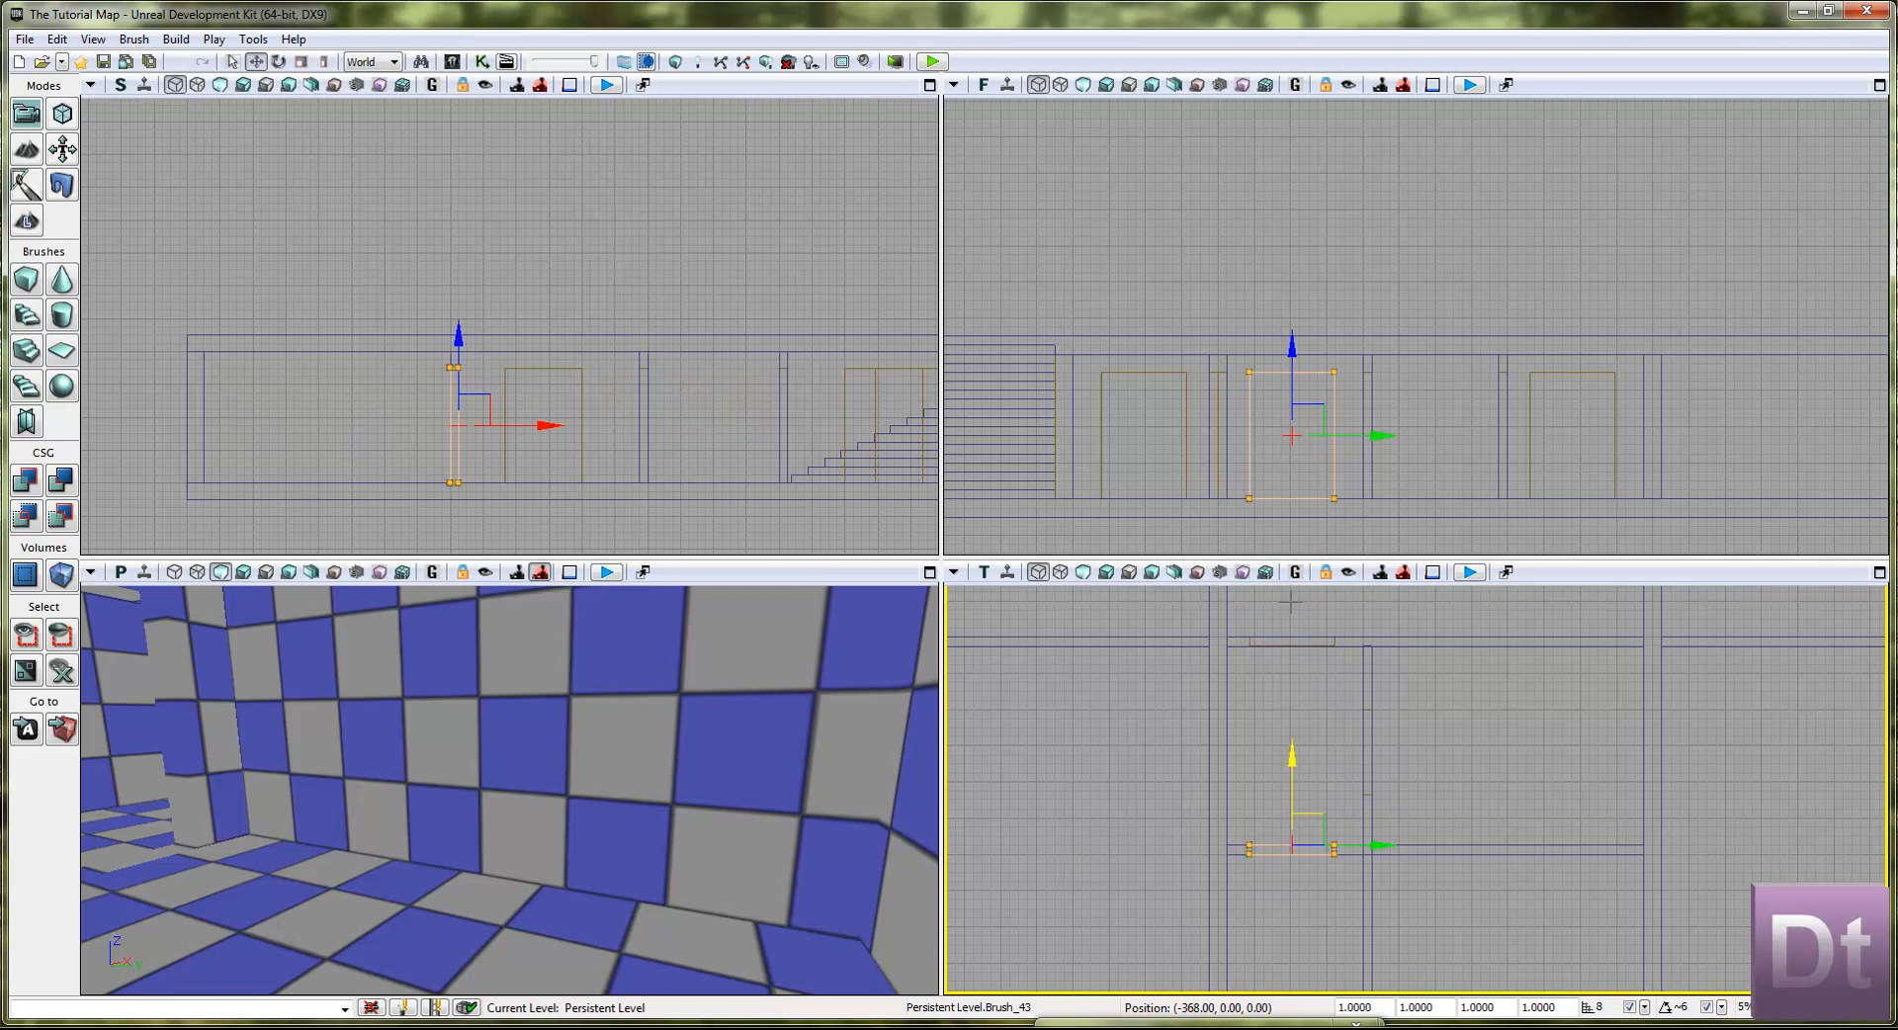
Step: Duplicate the dividing-wall doorway along X into the lower section of the same wall
mouse_move(1424, 880)
mouse_down()
mouse_move(1416, 686)
mouse_move(1371, 641)
mouse_move(1373, 706)
mouse_up()
click(1351, 638)
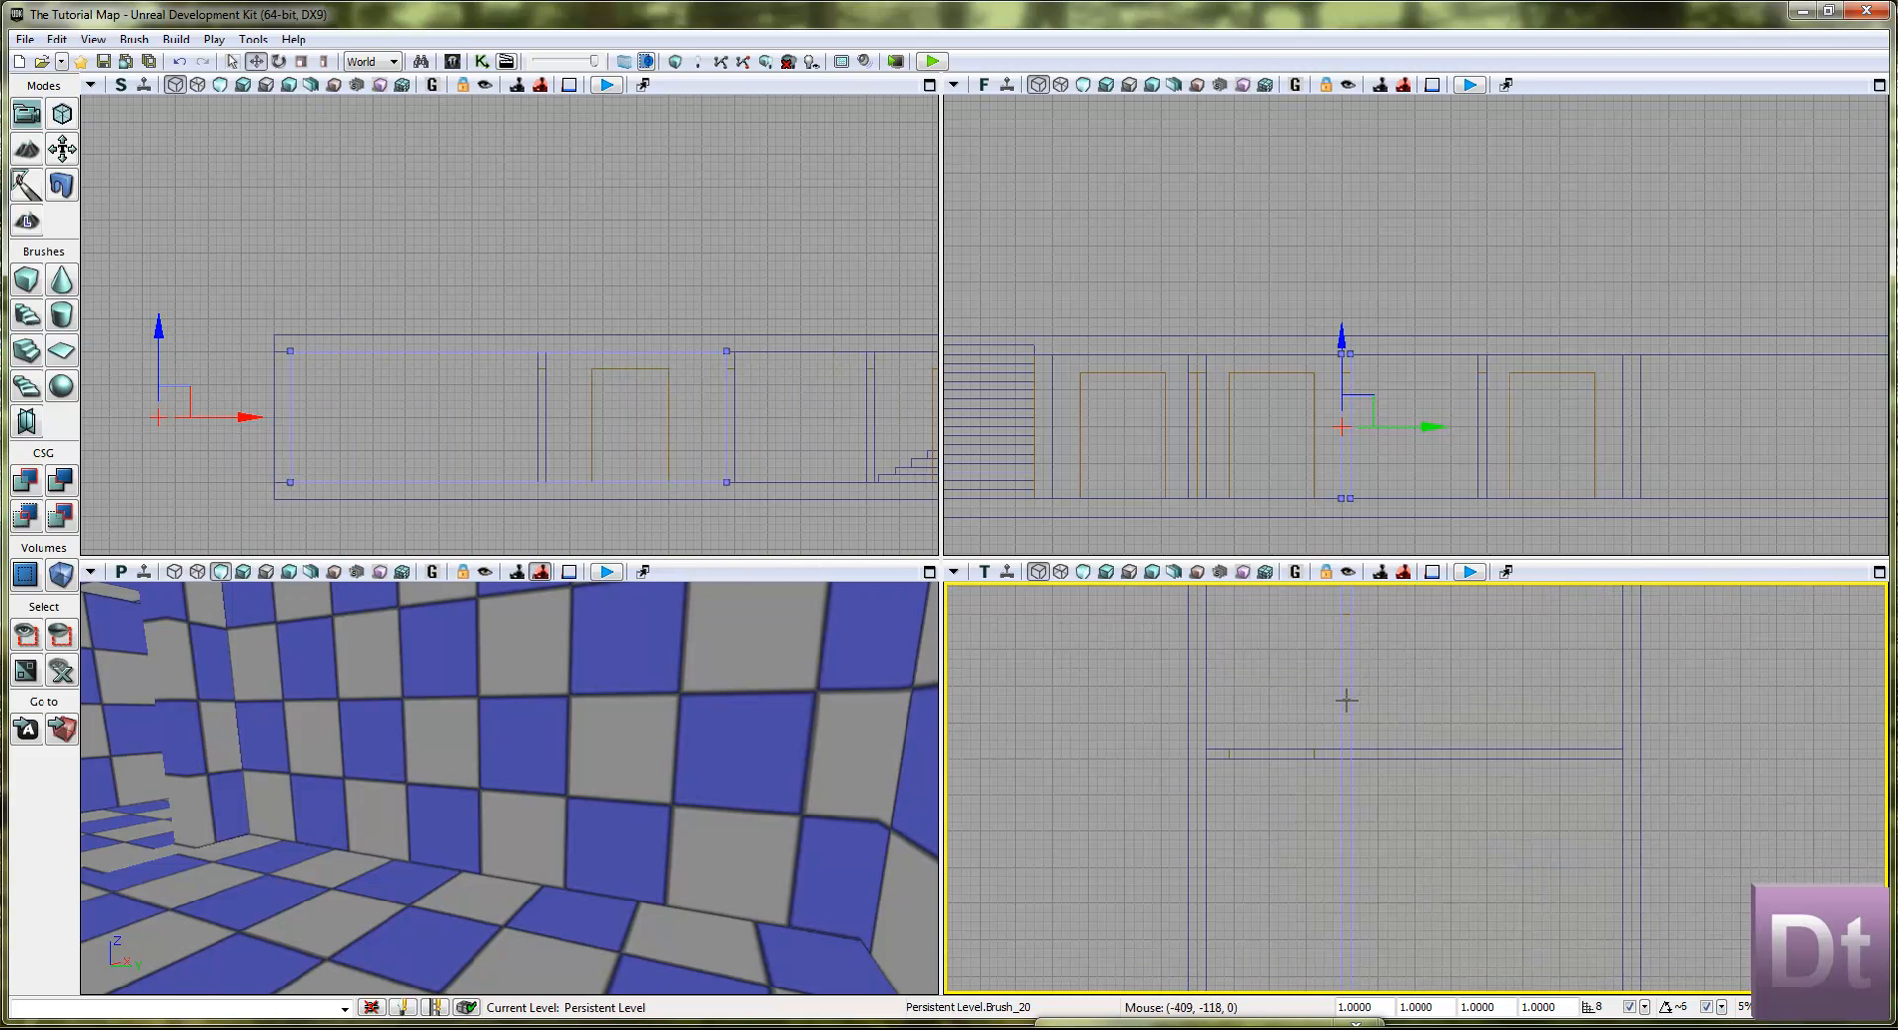
scroll(1348, 700, up, 2)
scroll(1348, 700, up, 4)
click(1344, 691)
scroll(1407, 671, down, 7)
drag(1403, 692, 1383, 761)
alt+drag(1353, 625, 1361, 815)
mouse_move(1501, 810)
mouse_down()
mouse_move(1369, 640)
mouse_move(1392, 607)
mouse_up()
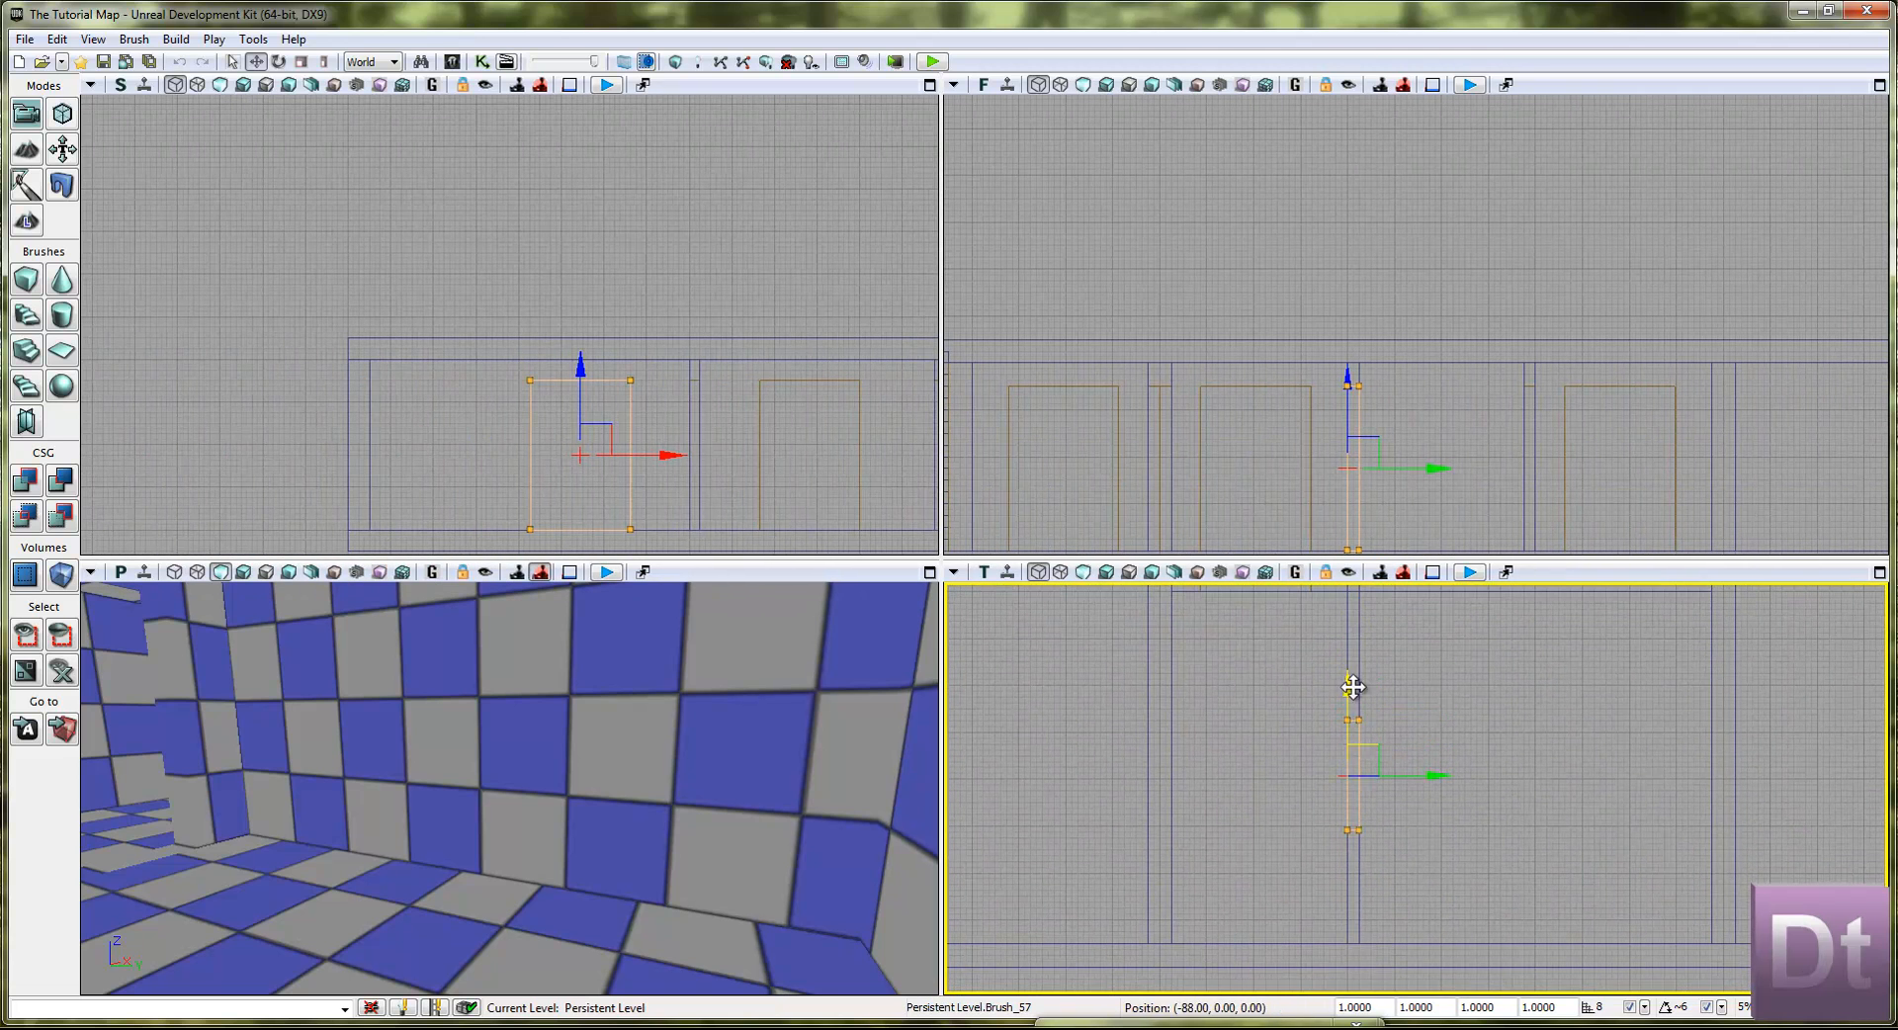
drag(1355, 699, 1355, 699)
drag(1489, 740, 1441, 822)
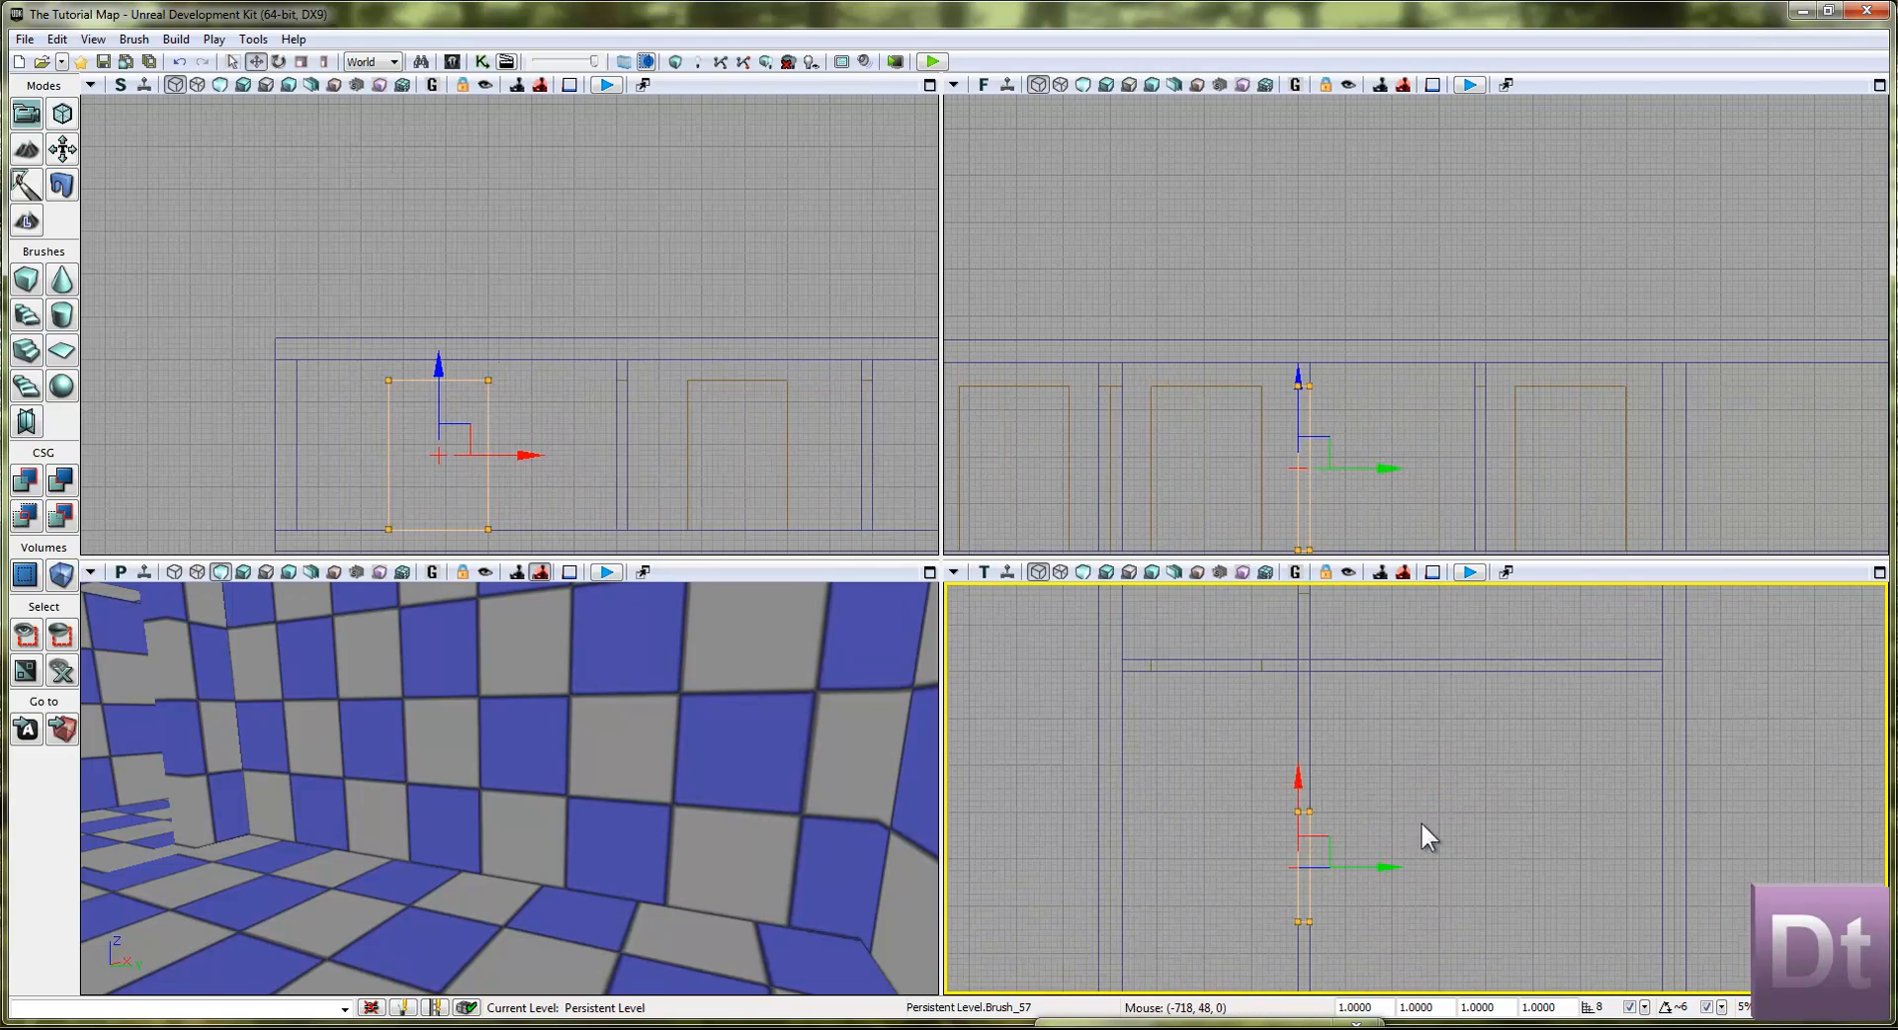
click(1564, 780)
scroll(1451, 756, down, 6)
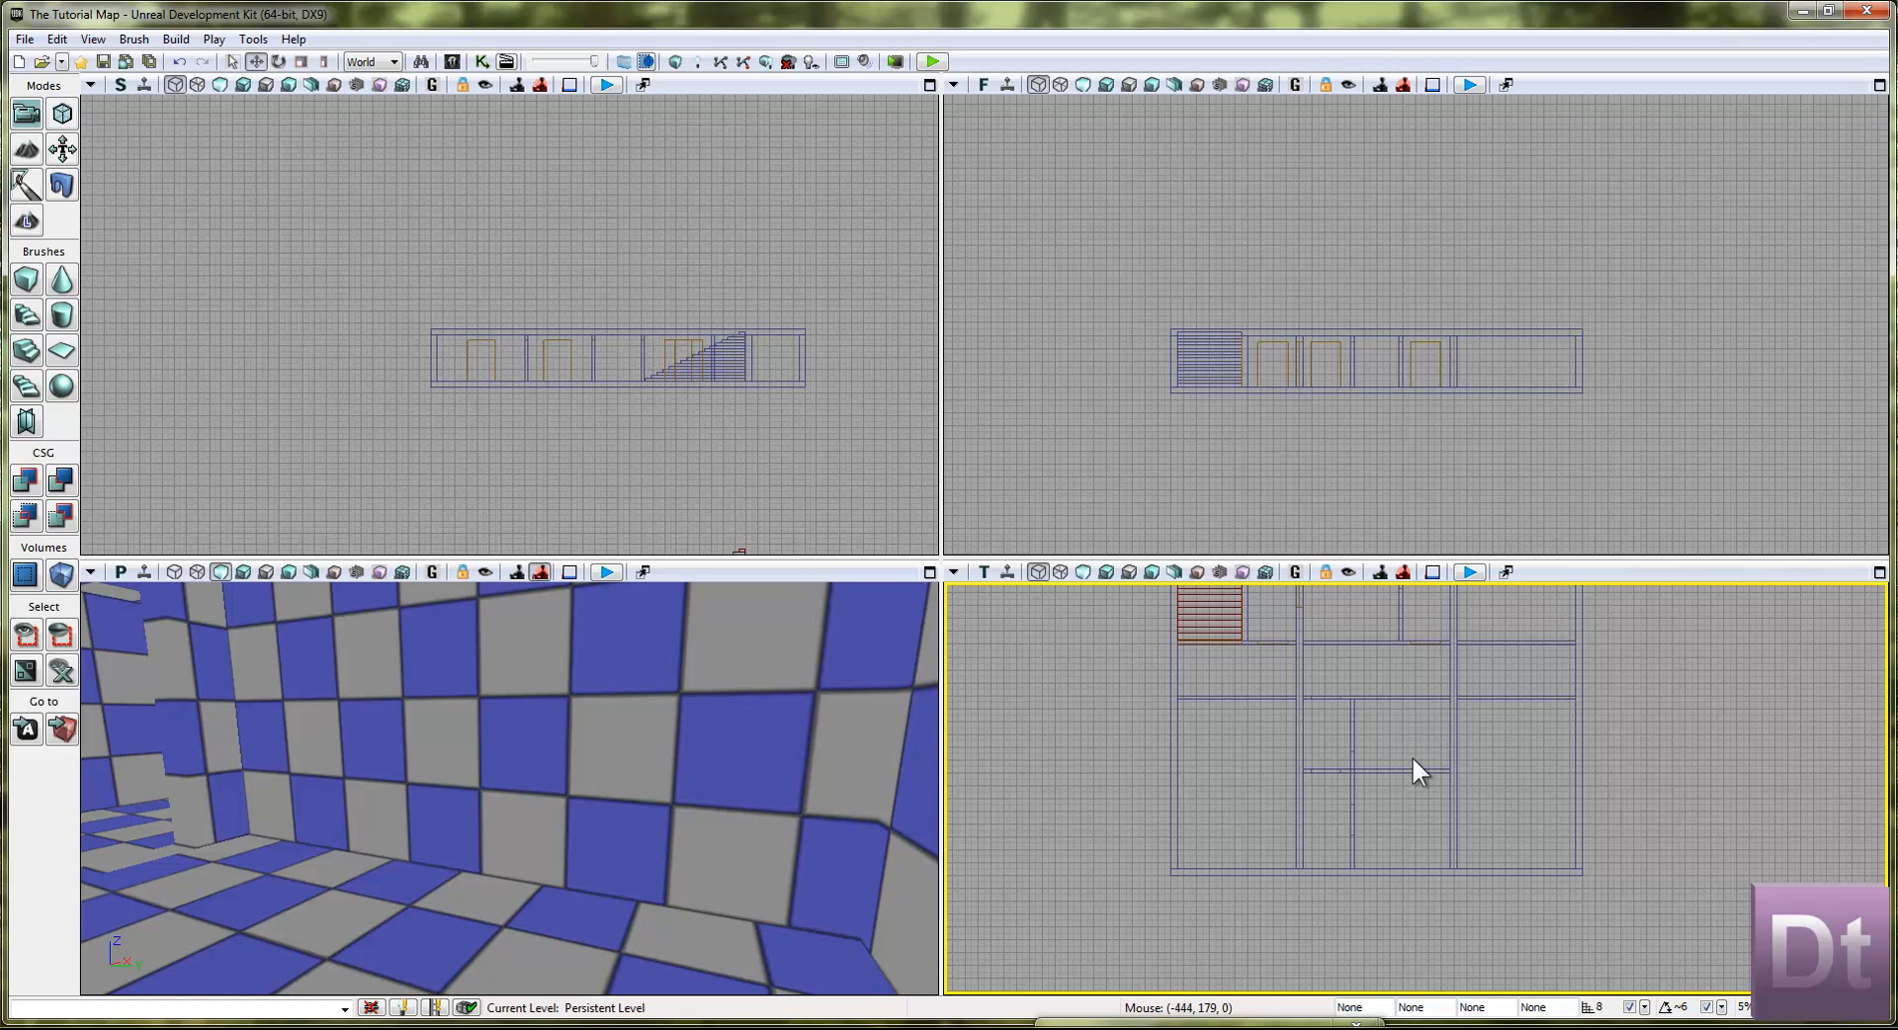
Step: Duplicate the cross-wall doorway of the lower rooms along X into the cross wall of the upper rooms
scroll(1416, 749, up, 6)
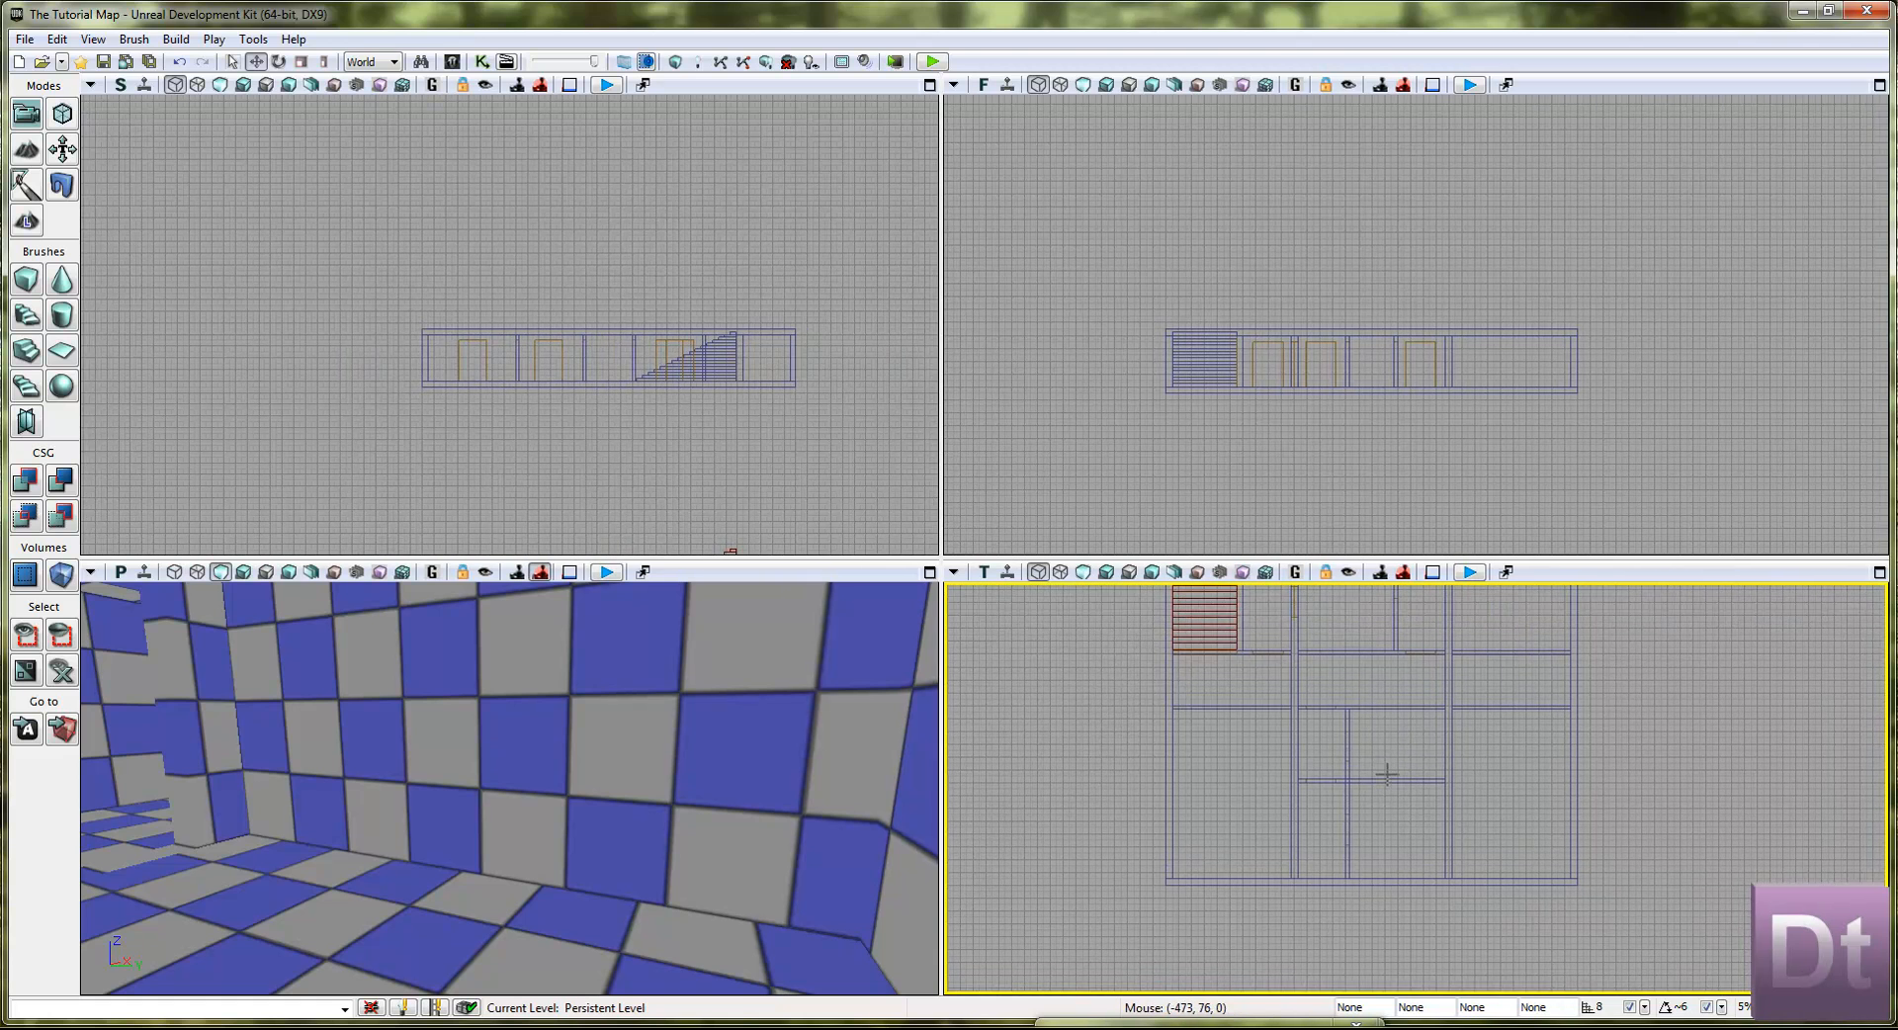
click(1327, 781)
click(1282, 782)
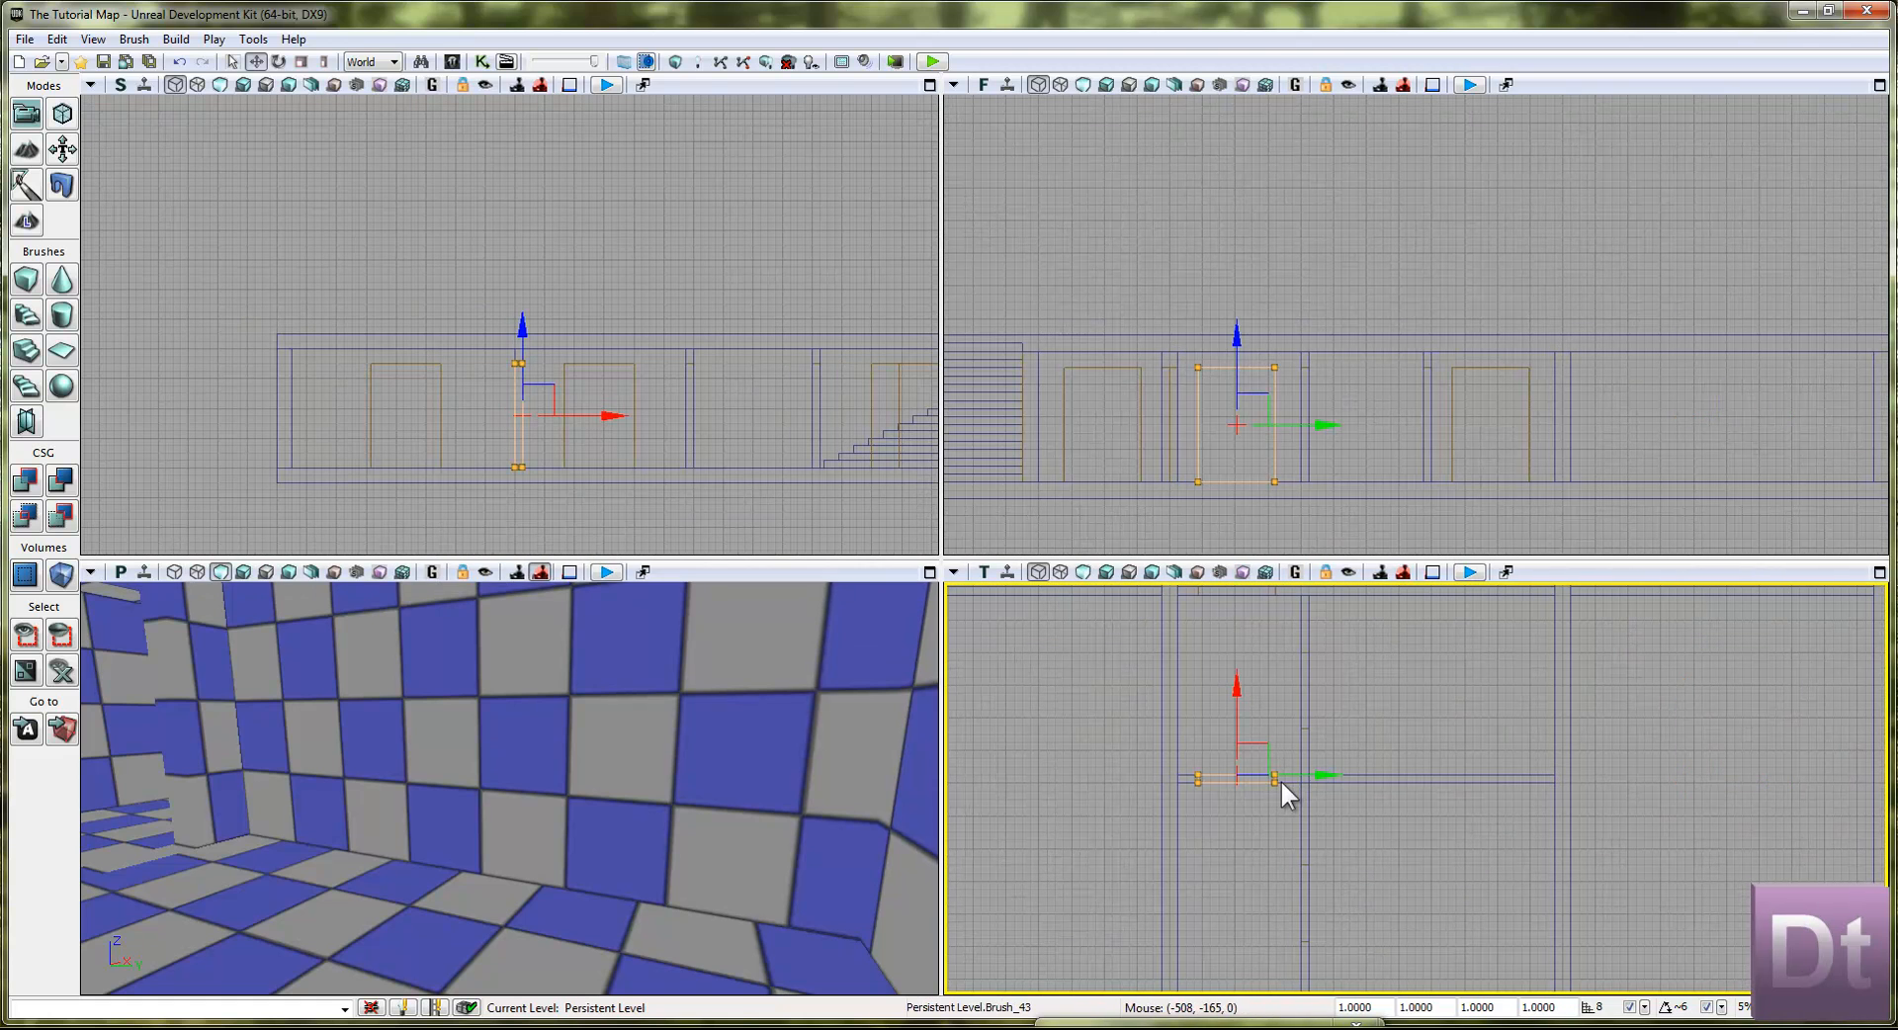
mouse_move(1323, 780)
mouse_down()
mouse_move(1510, 769)
mouse_move(1284, 835)
mouse_move(1274, 798)
mouse_up()
mouse_move(1259, 730)
mouse_down()
mouse_move(1242, 826)
mouse_move(1256, 944)
mouse_move(1312, 654)
mouse_move(1313, 529)
mouse_up()
drag(1318, 753, 1299, 997)
mouse_move(1288, 791)
mouse_down()
mouse_move(1306, 656)
mouse_move(1317, 831)
mouse_up()
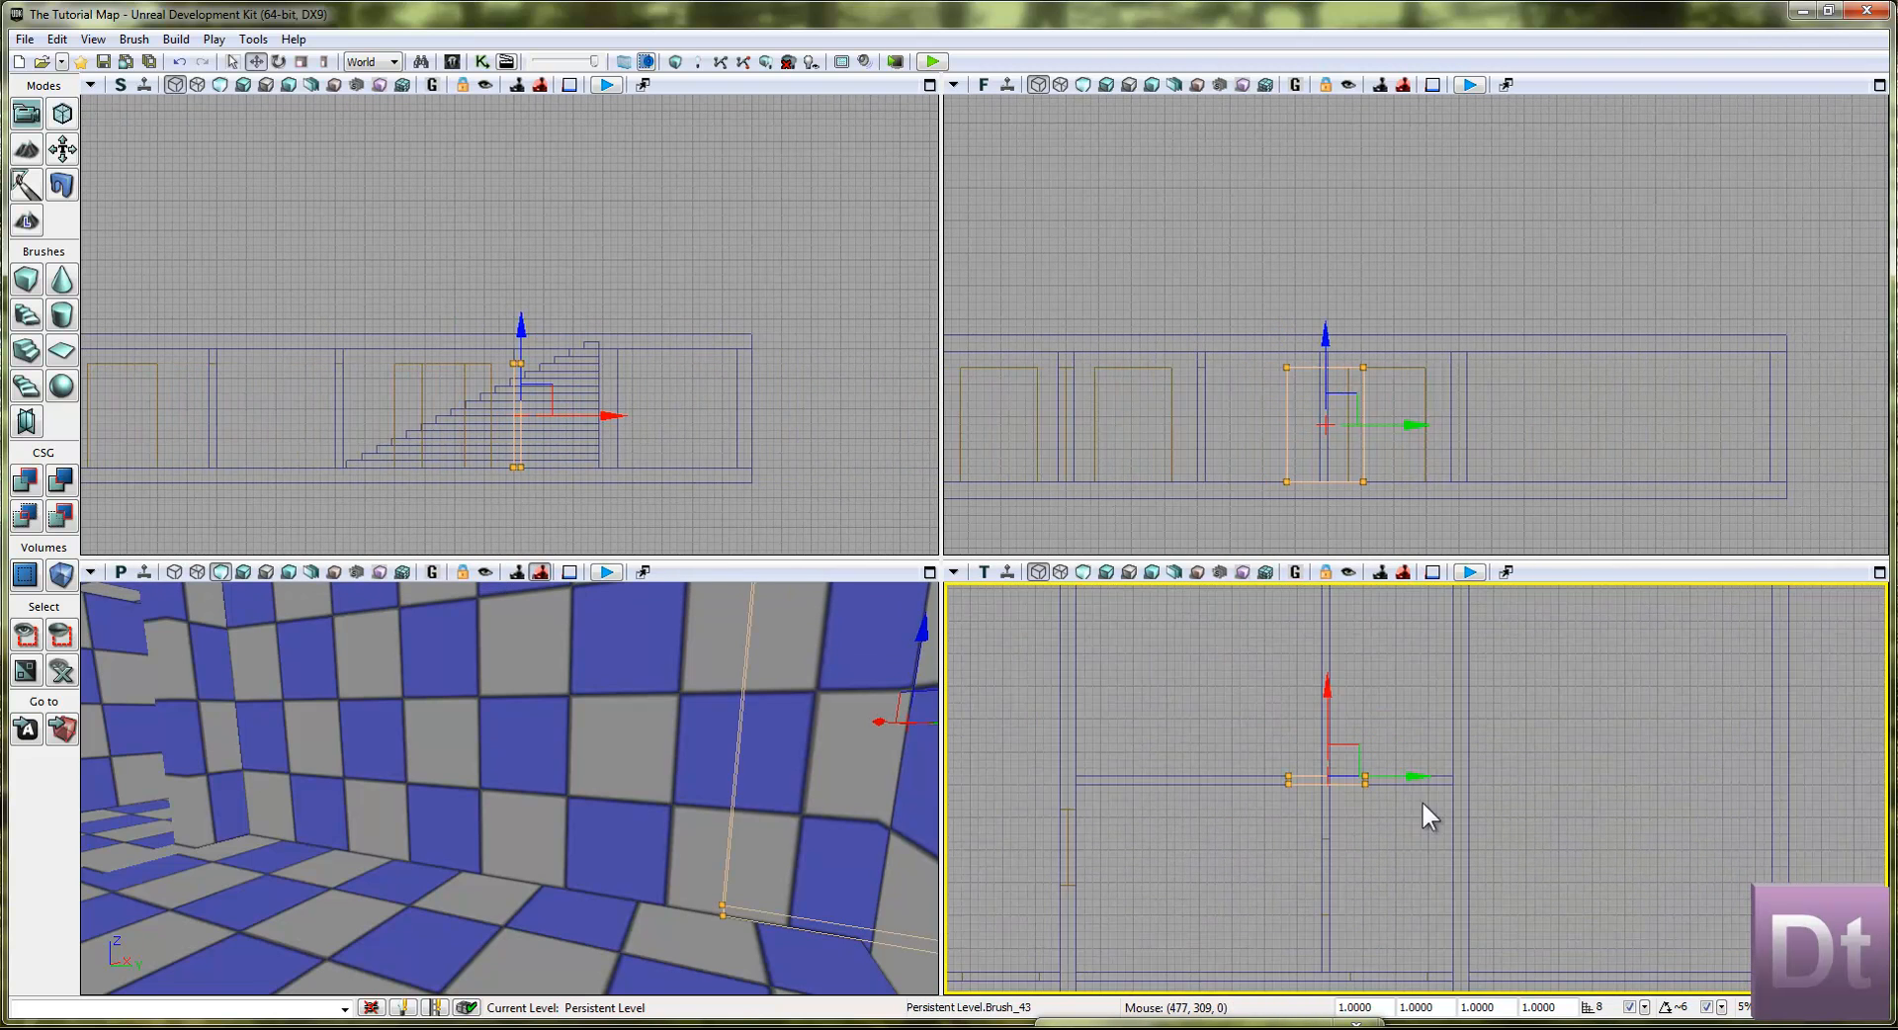
Step: Reposition the upper cross-wall doorway clear of the dividing wall and fit a perpendicular doorway into the upper dividing wall
mouse_move(1416, 778)
mouse_down()
mouse_move(1272, 777)
mouse_move(1263, 890)
mouse_move(1415, 863)
mouse_up()
mouse_move(1393, 786)
mouse_down()
mouse_move(1384, 714)
mouse_move(1343, 709)
mouse_move(1440, 864)
mouse_move(952, 979)
mouse_move(1043, 578)
mouse_move(1049, 595)
mouse_up()
key(space)
key(space)
key(space)
key(space)
scroll(1328, 724, up, 3)
middle_click(1329, 645)
drag(1385, 652, 1400, 654)
click(1376, 725)
scroll(1555, 735, down, 6)
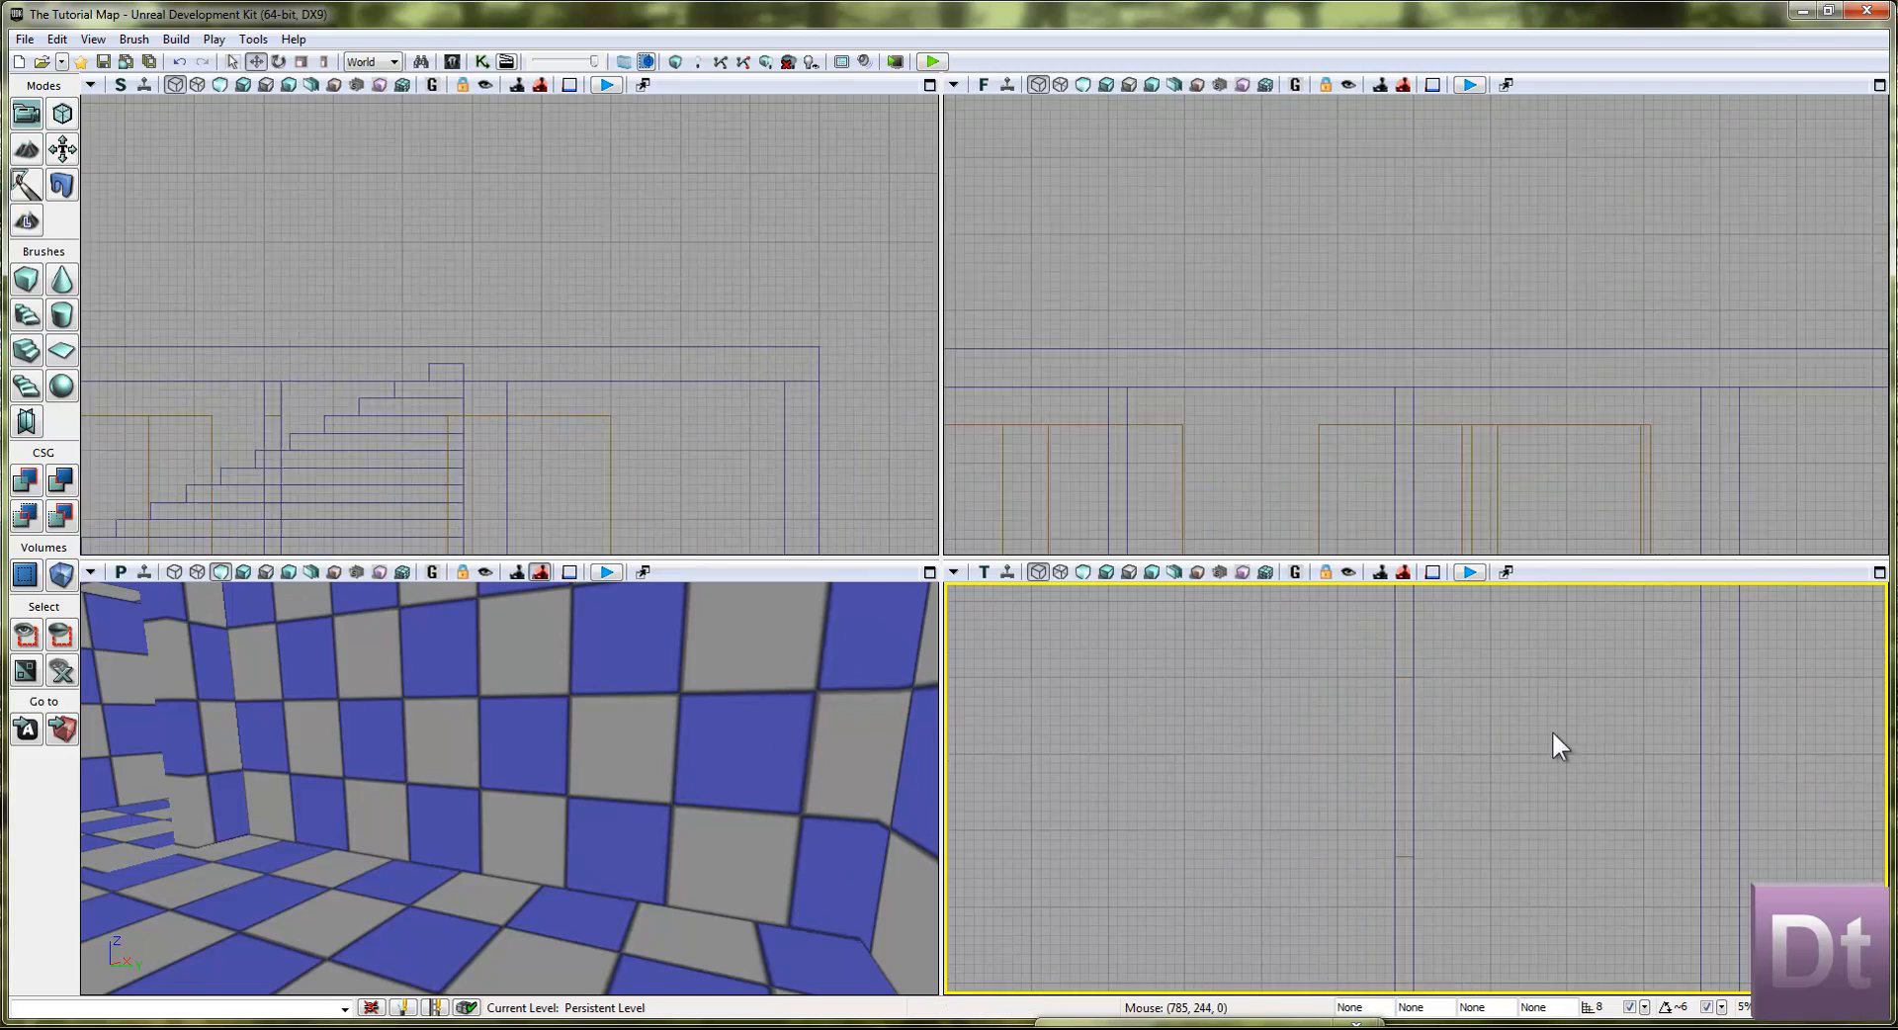
scroll(1557, 792, down, 4)
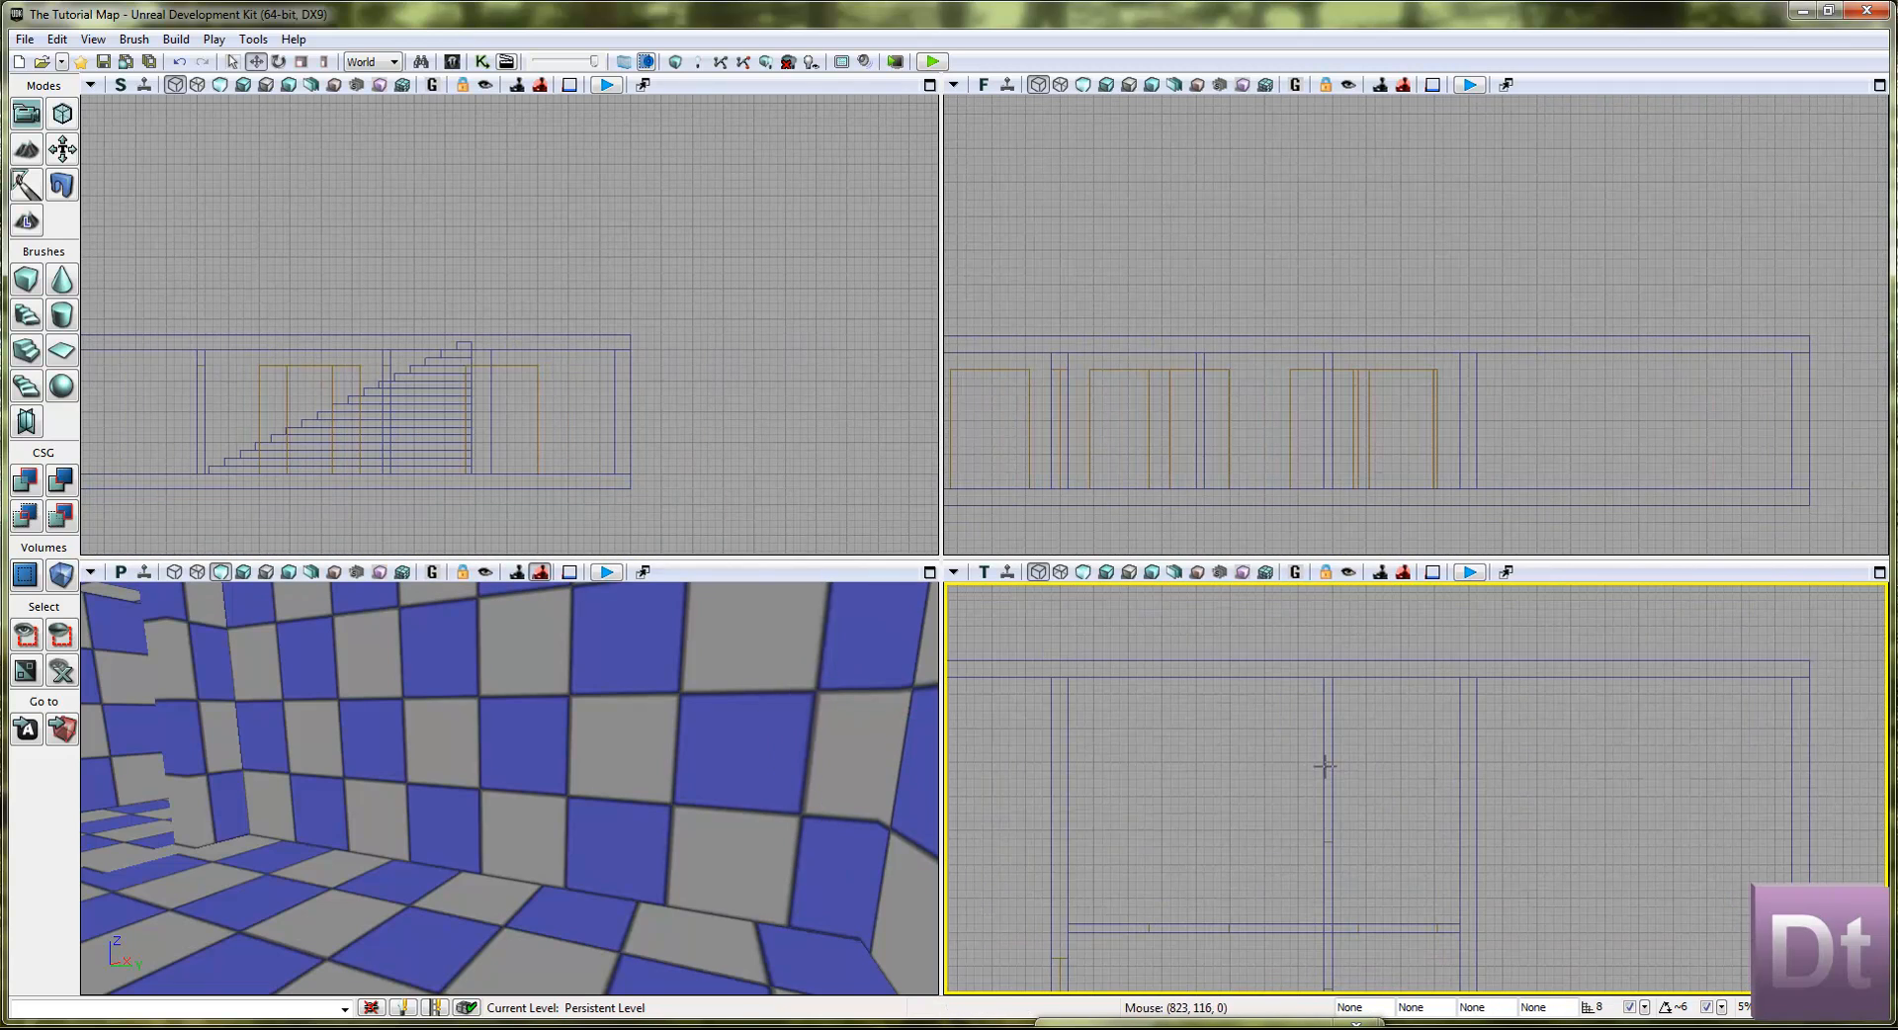
Step: Nudge the upper dividing-wall doorway until it lines up with the wall faces
click(1328, 763)
scroll(1335, 771, up, 4)
click(1334, 772)
mouse_move(1336, 810)
mouse_down()
mouse_move(1343, 796)
mouse_move(1352, 823)
mouse_up()
click(1441, 763)
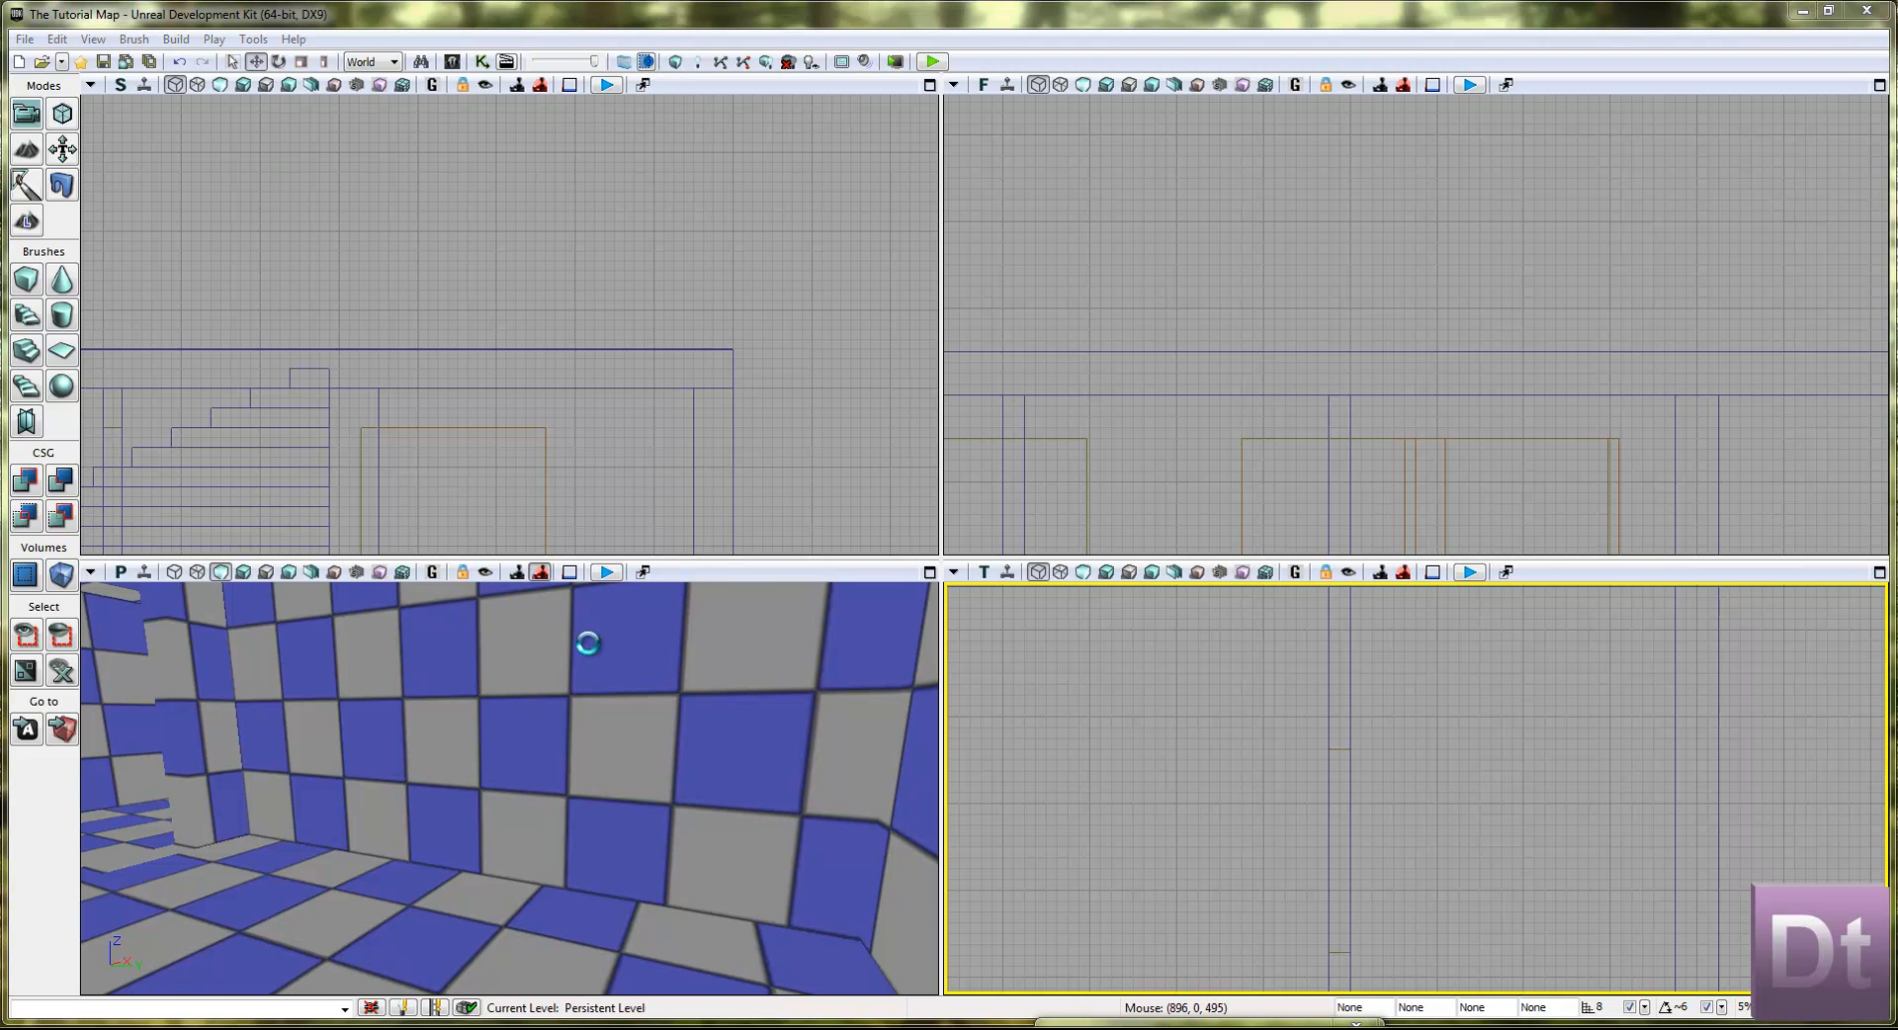
Step: Inspect the upper cross-wall doorway and the rest of the ground-floor layout
click(1464, 462)
click(1415, 475)
mouse_move(430, 742)
right_down()
mouse_move(856, 682)
mouse_move(919, 708)
mouse_move(940, 760)
mouse_move(940, 701)
mouse_move(439, 726)
mouse_move(814, 724)
mouse_move(889, 679)
mouse_move(601, 791)
mouse_move(772, 613)
right_up()
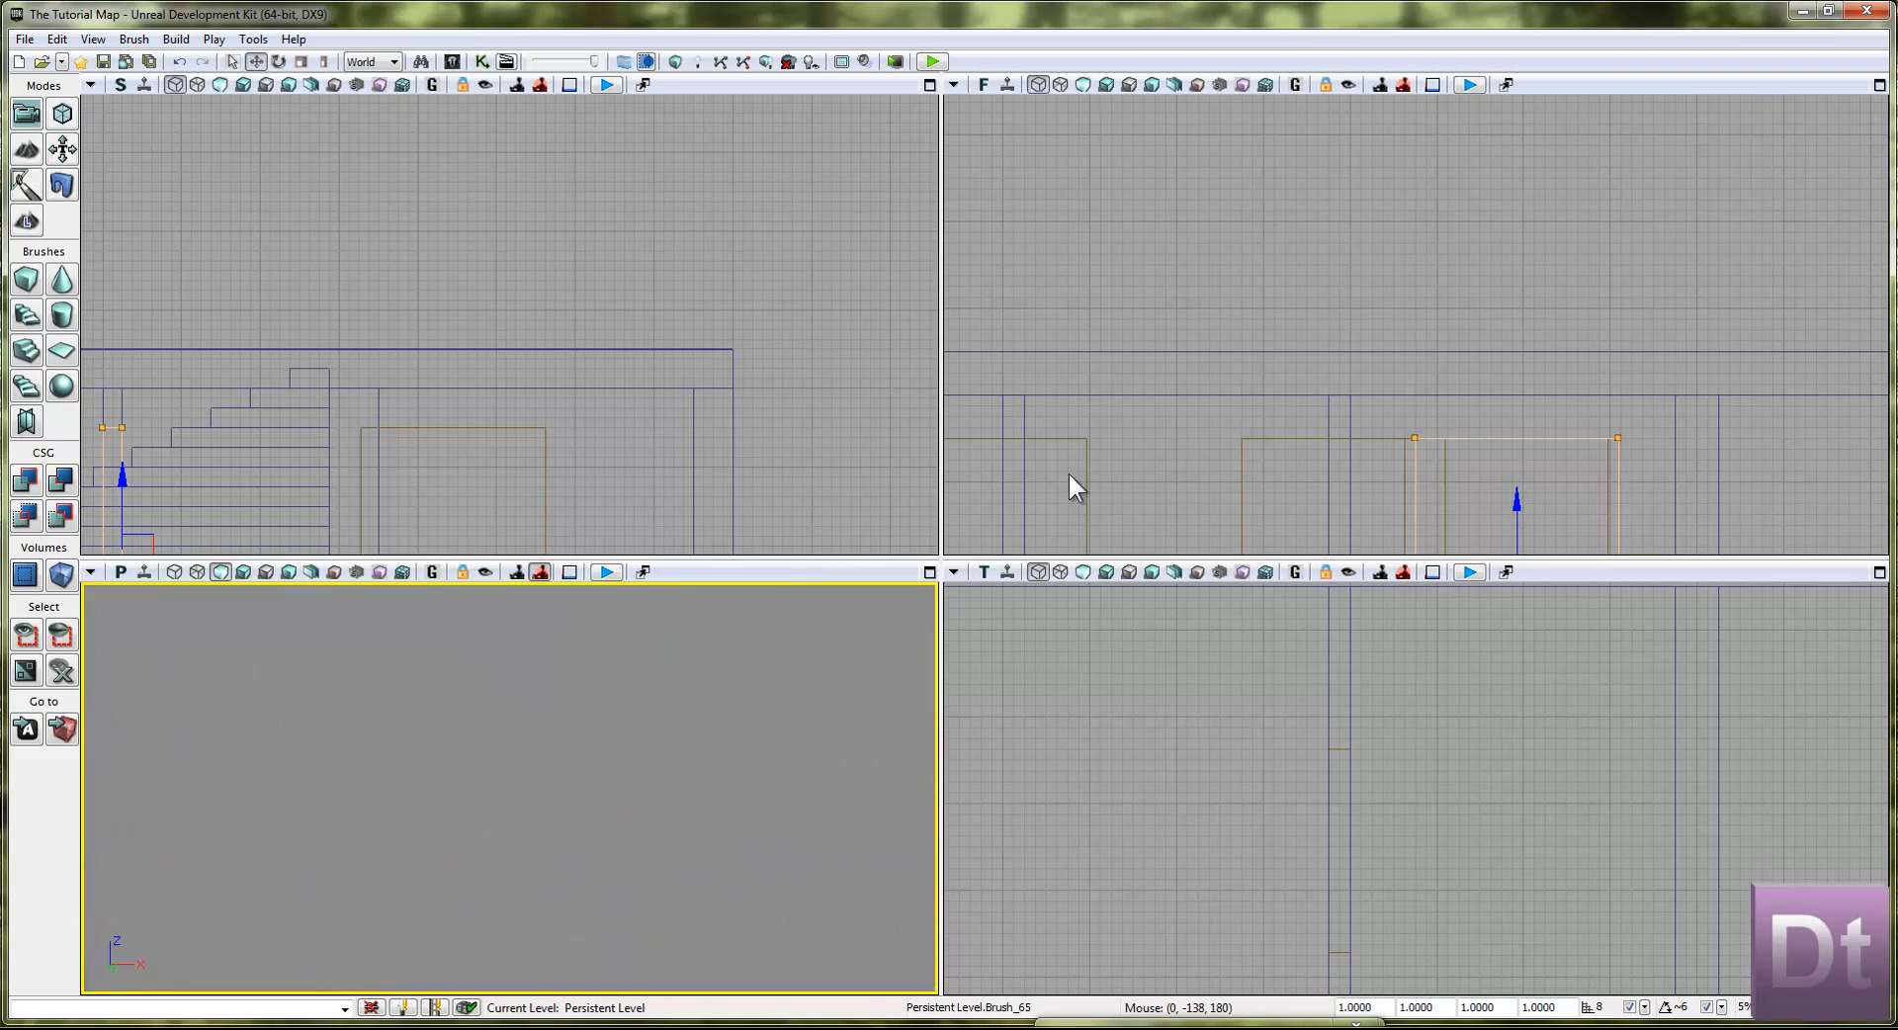
right_drag(1339, 712, 1280, 759)
scroll(1285, 754, down, 7)
scroll(1315, 756, down, 2)
right_drag(1370, 819, 1416, 595)
scroll(1364, 870, down, 1)
right_drag(1357, 875, 1397, 749)
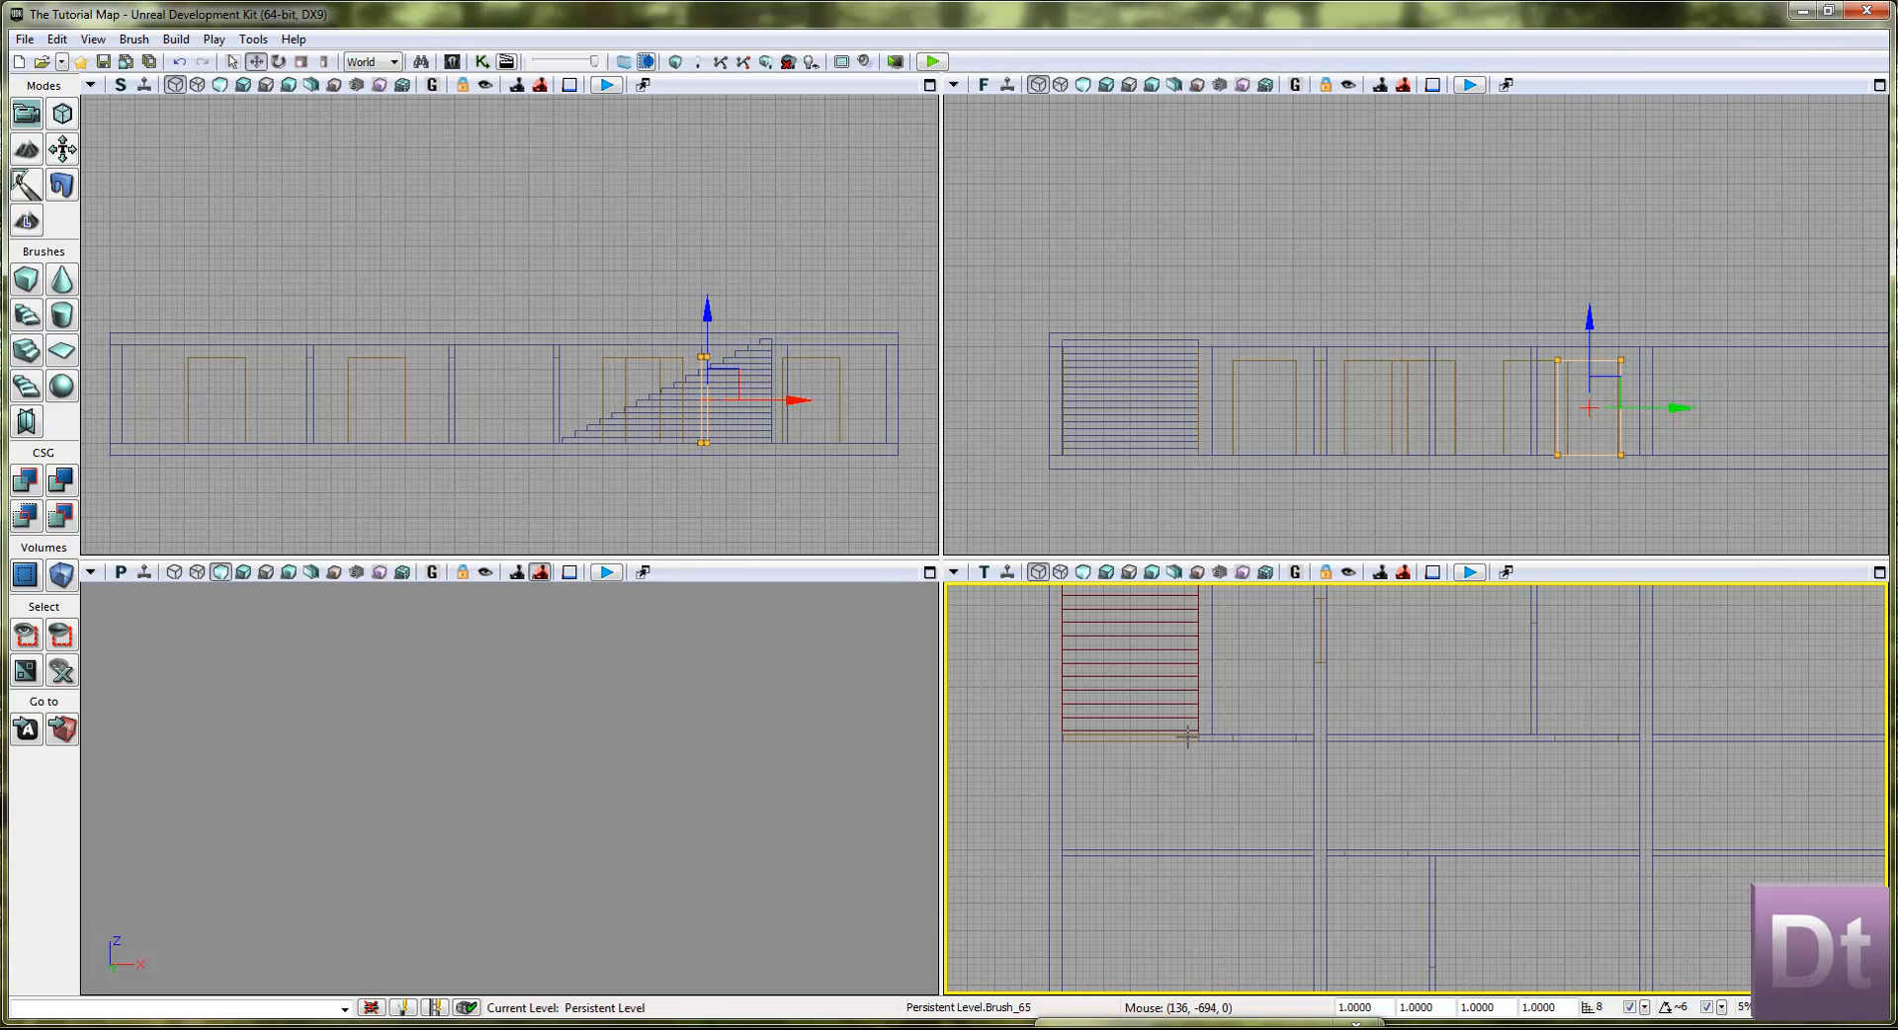
Step: Select both doorway brushes in the thick wall near the stairs and duplicate them along X into the corridor section
scroll(1280, 714, up, 2)
right_drag(1328, 696, 1296, 703)
click(1289, 710)
key(Home)
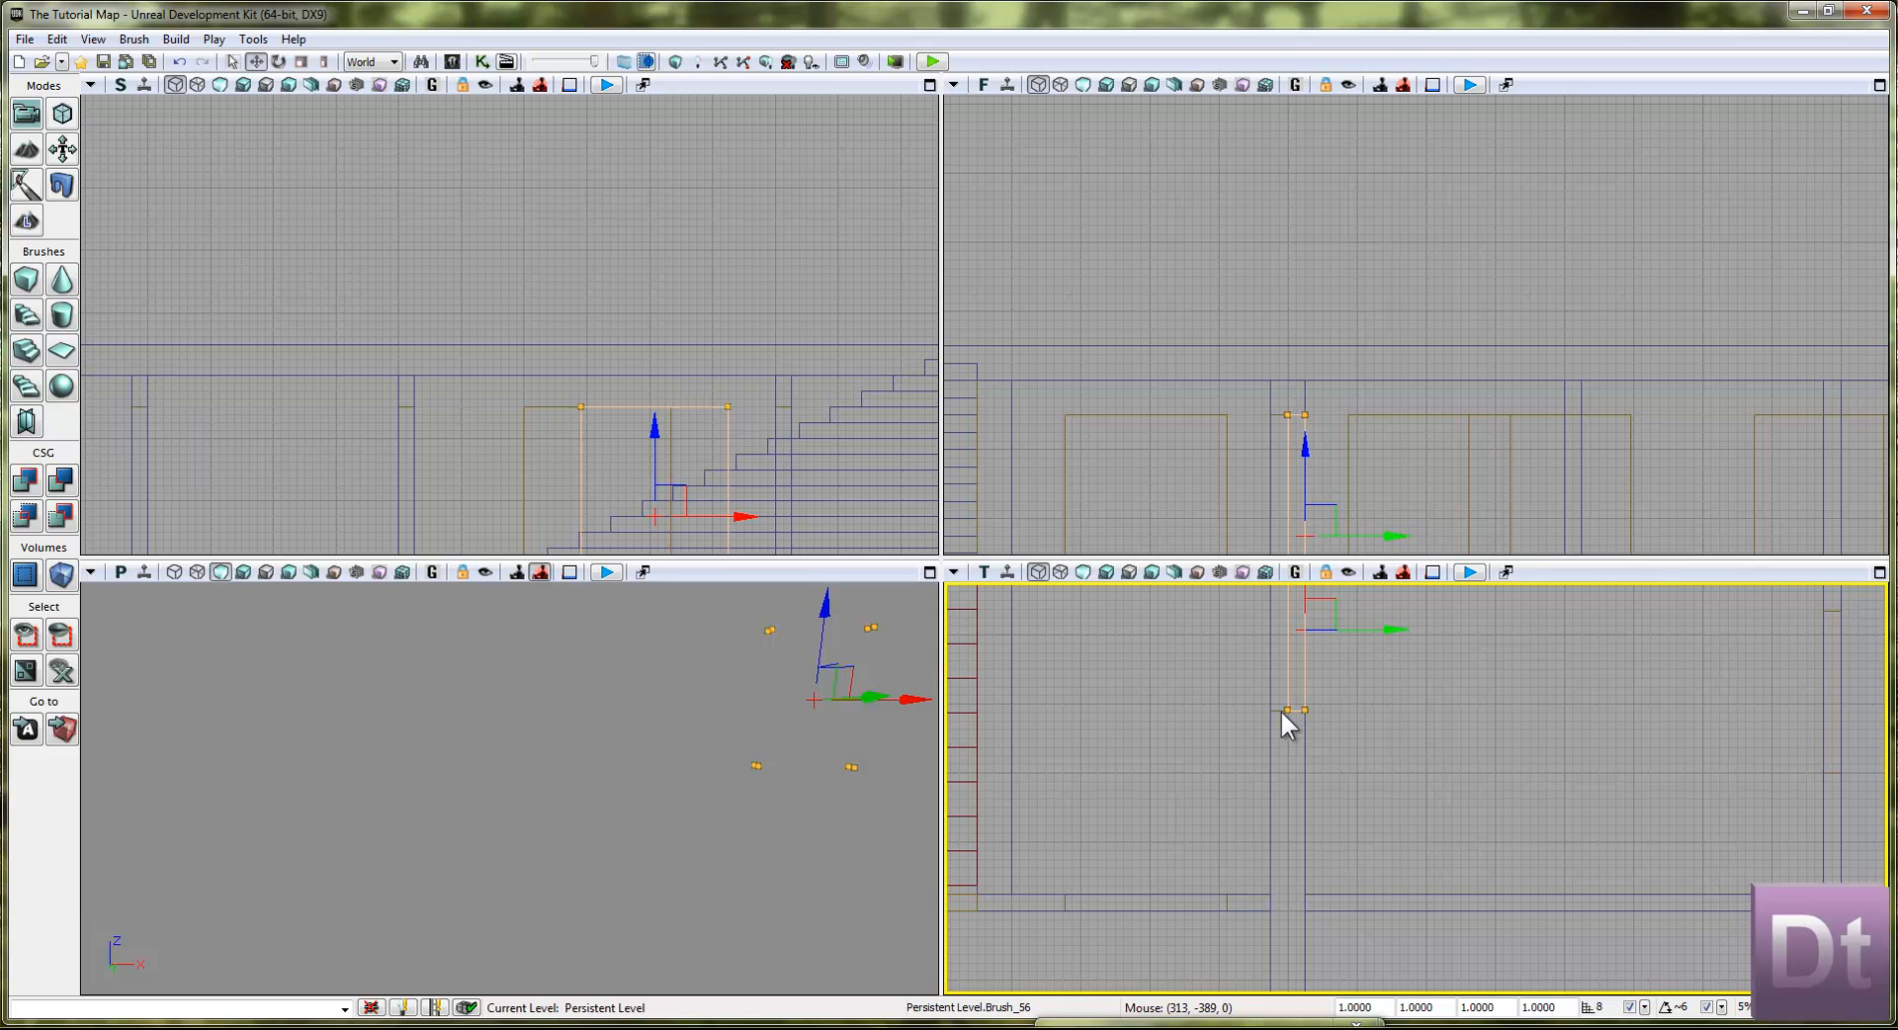
click(1275, 710)
ctrl+click(1289, 708)
key(Home)
mouse_move(1289, 693)
mouse_down()
mouse_move(1296, 615)
mouse_move(1293, 736)
mouse_move(1293, 720)
mouse_up()
Step: Duplicate the corridor doorway pair along Y into the opposite thick wall and again into the exterior wall
mouse_move(1422, 838)
mouse_down()
mouse_move(1399, 782)
mouse_move(1676, 736)
mouse_up()
scroll(1559, 829, up, 3)
drag(1409, 795, 1198, 807)
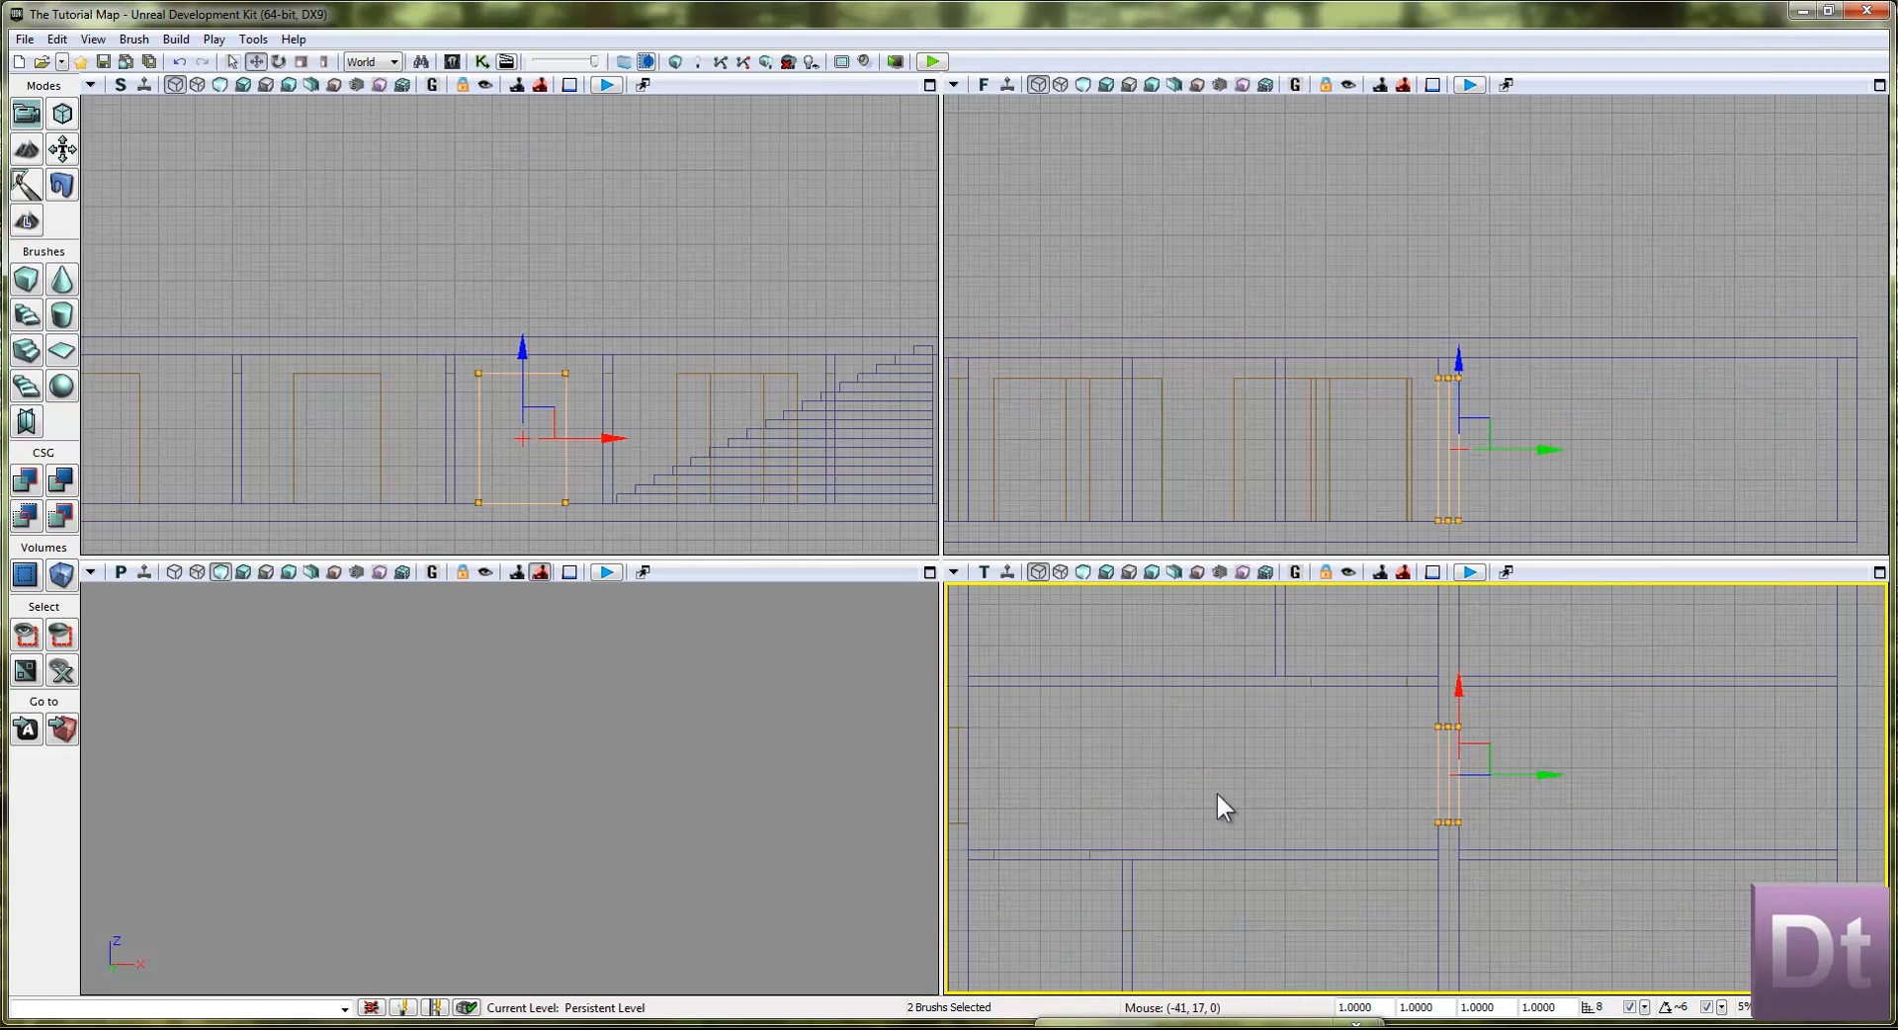
mouse_move(1594, 735)
mouse_down()
mouse_move(1292, 752)
mouse_move(1708, 792)
mouse_move(1645, 801)
mouse_up()
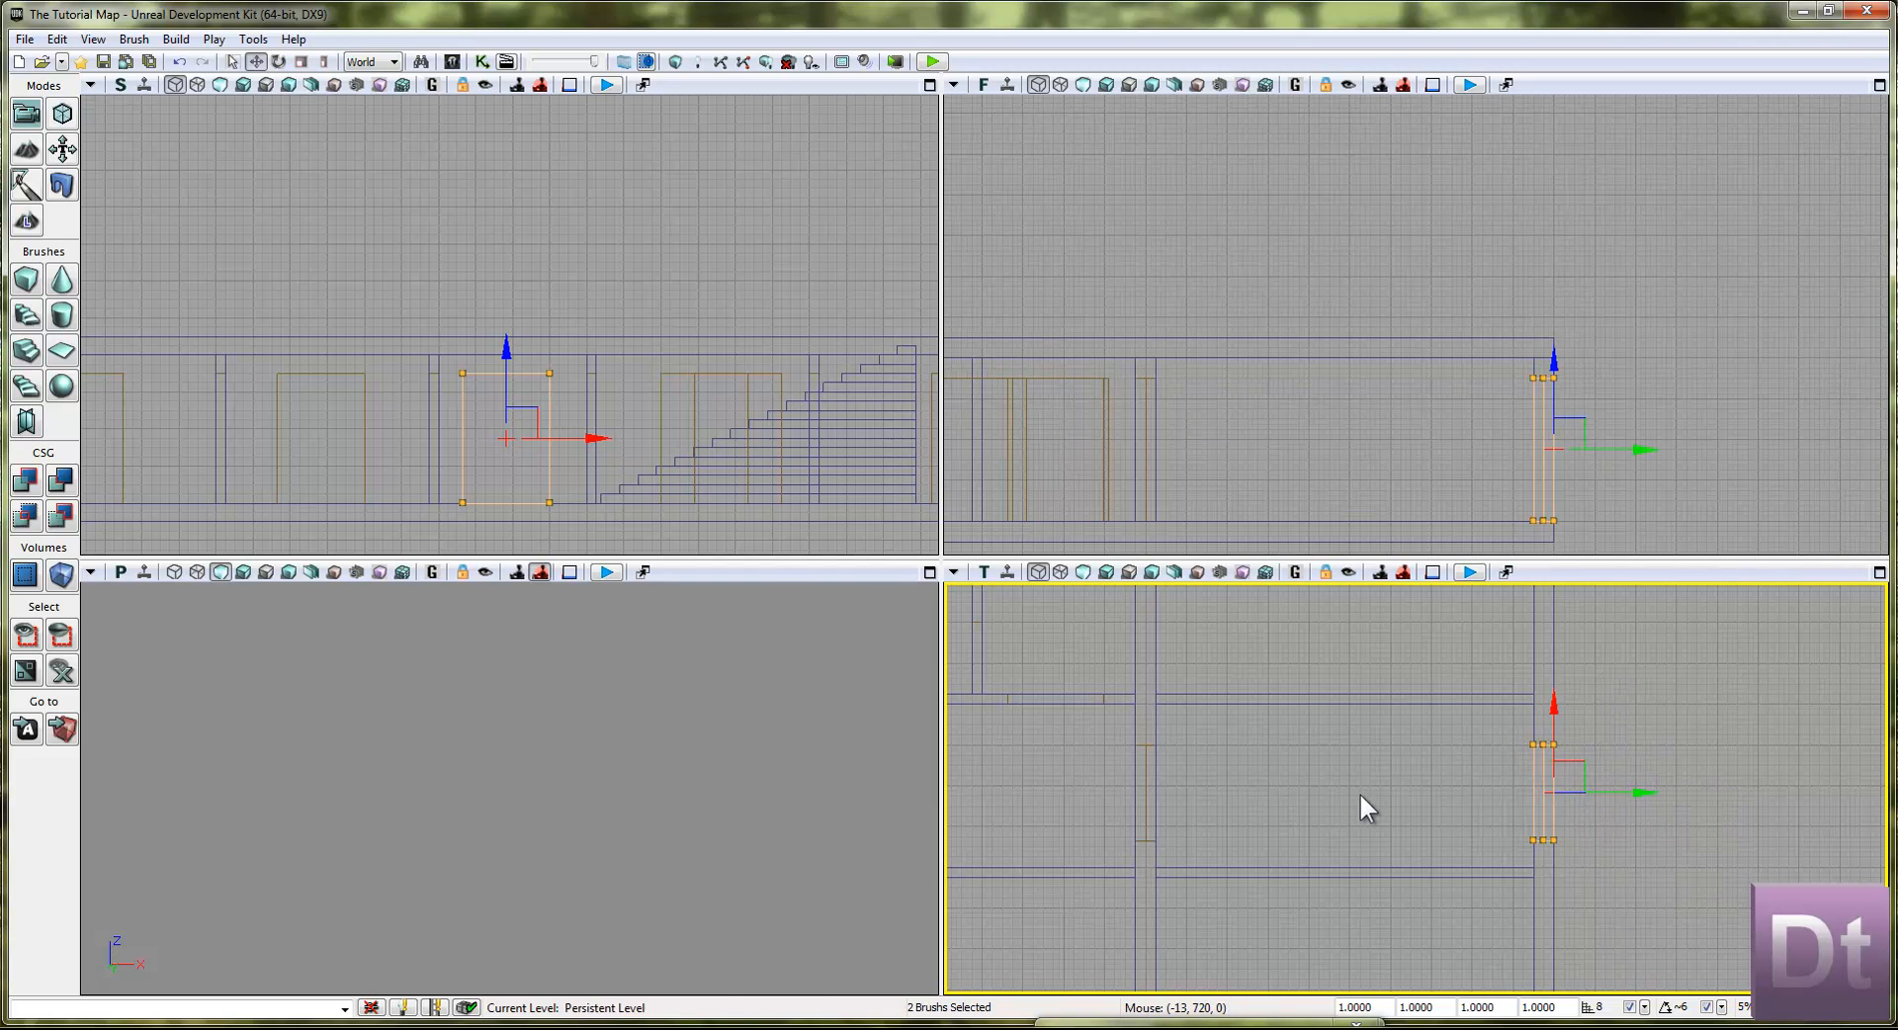
click(1641, 805)
scroll(1464, 786, down, 6)
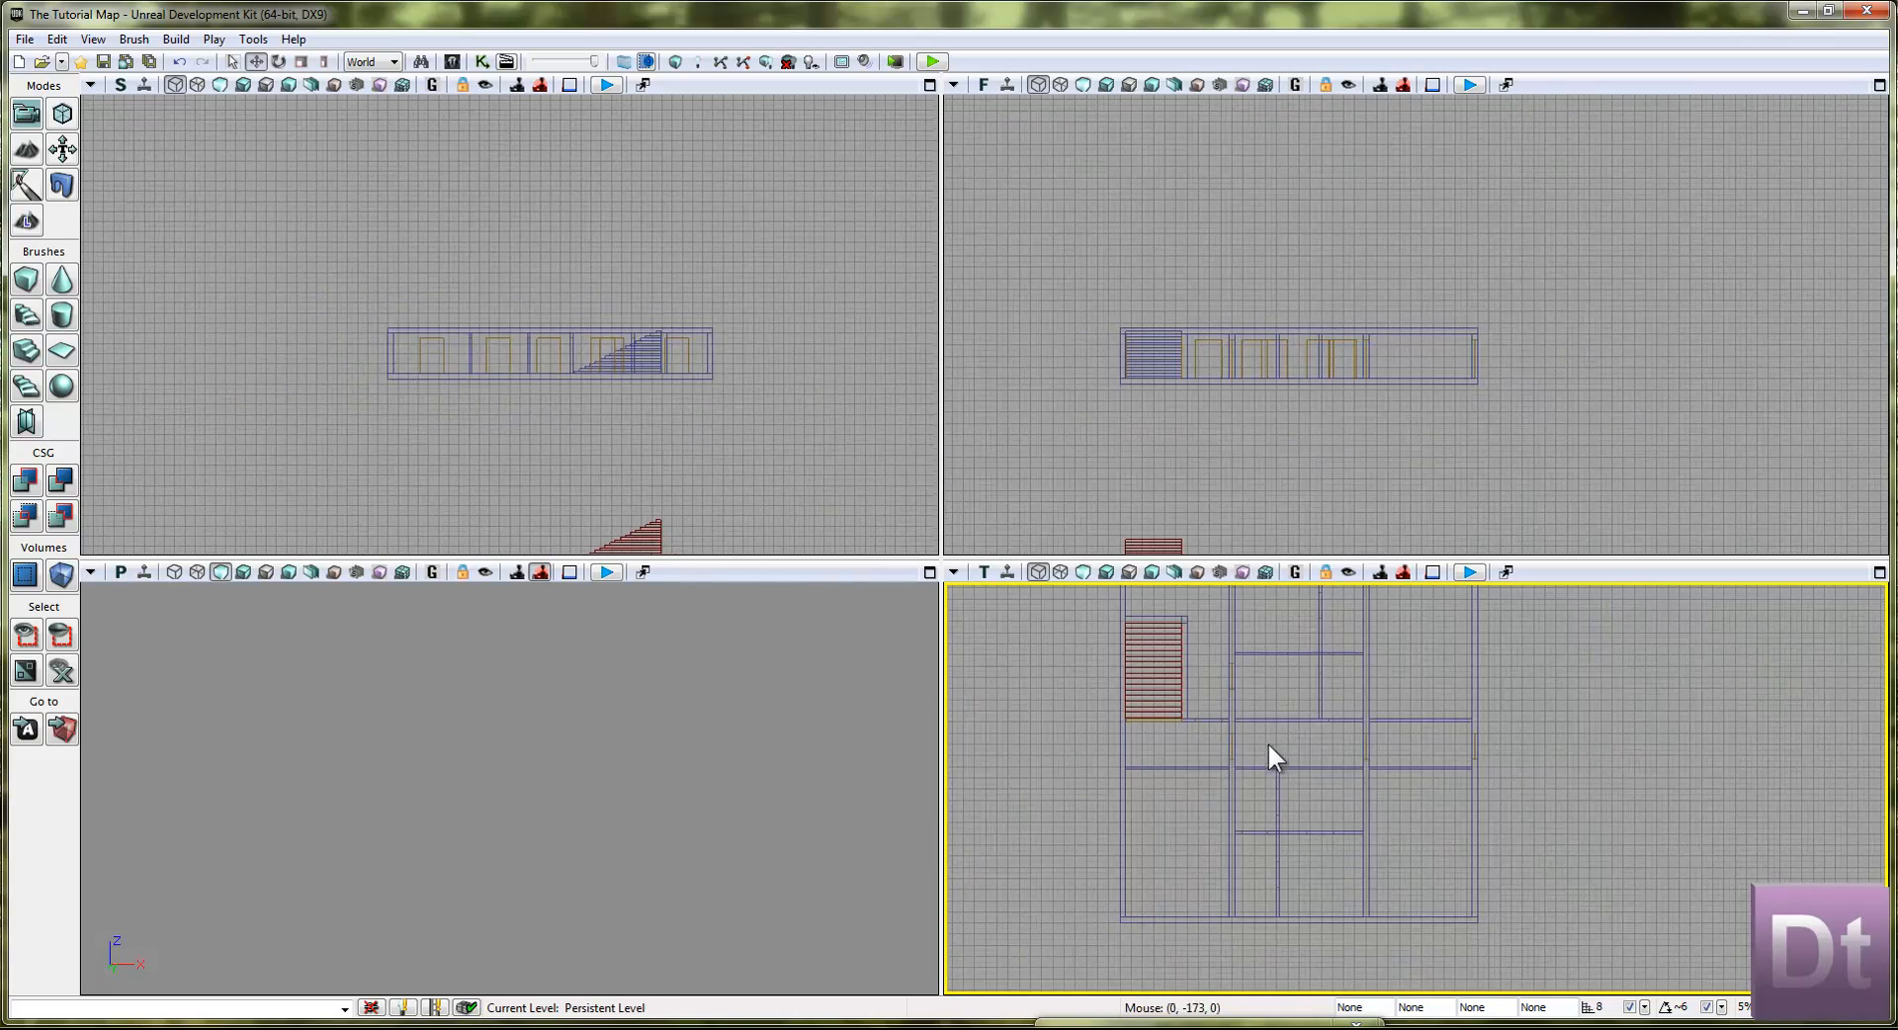
Step: Examine the floor plan for rooms along the corridor that still lack a doorway
scroll(1277, 802, up, 3)
scroll(1256, 767, down, 4)
scroll(1273, 785, up, 4)
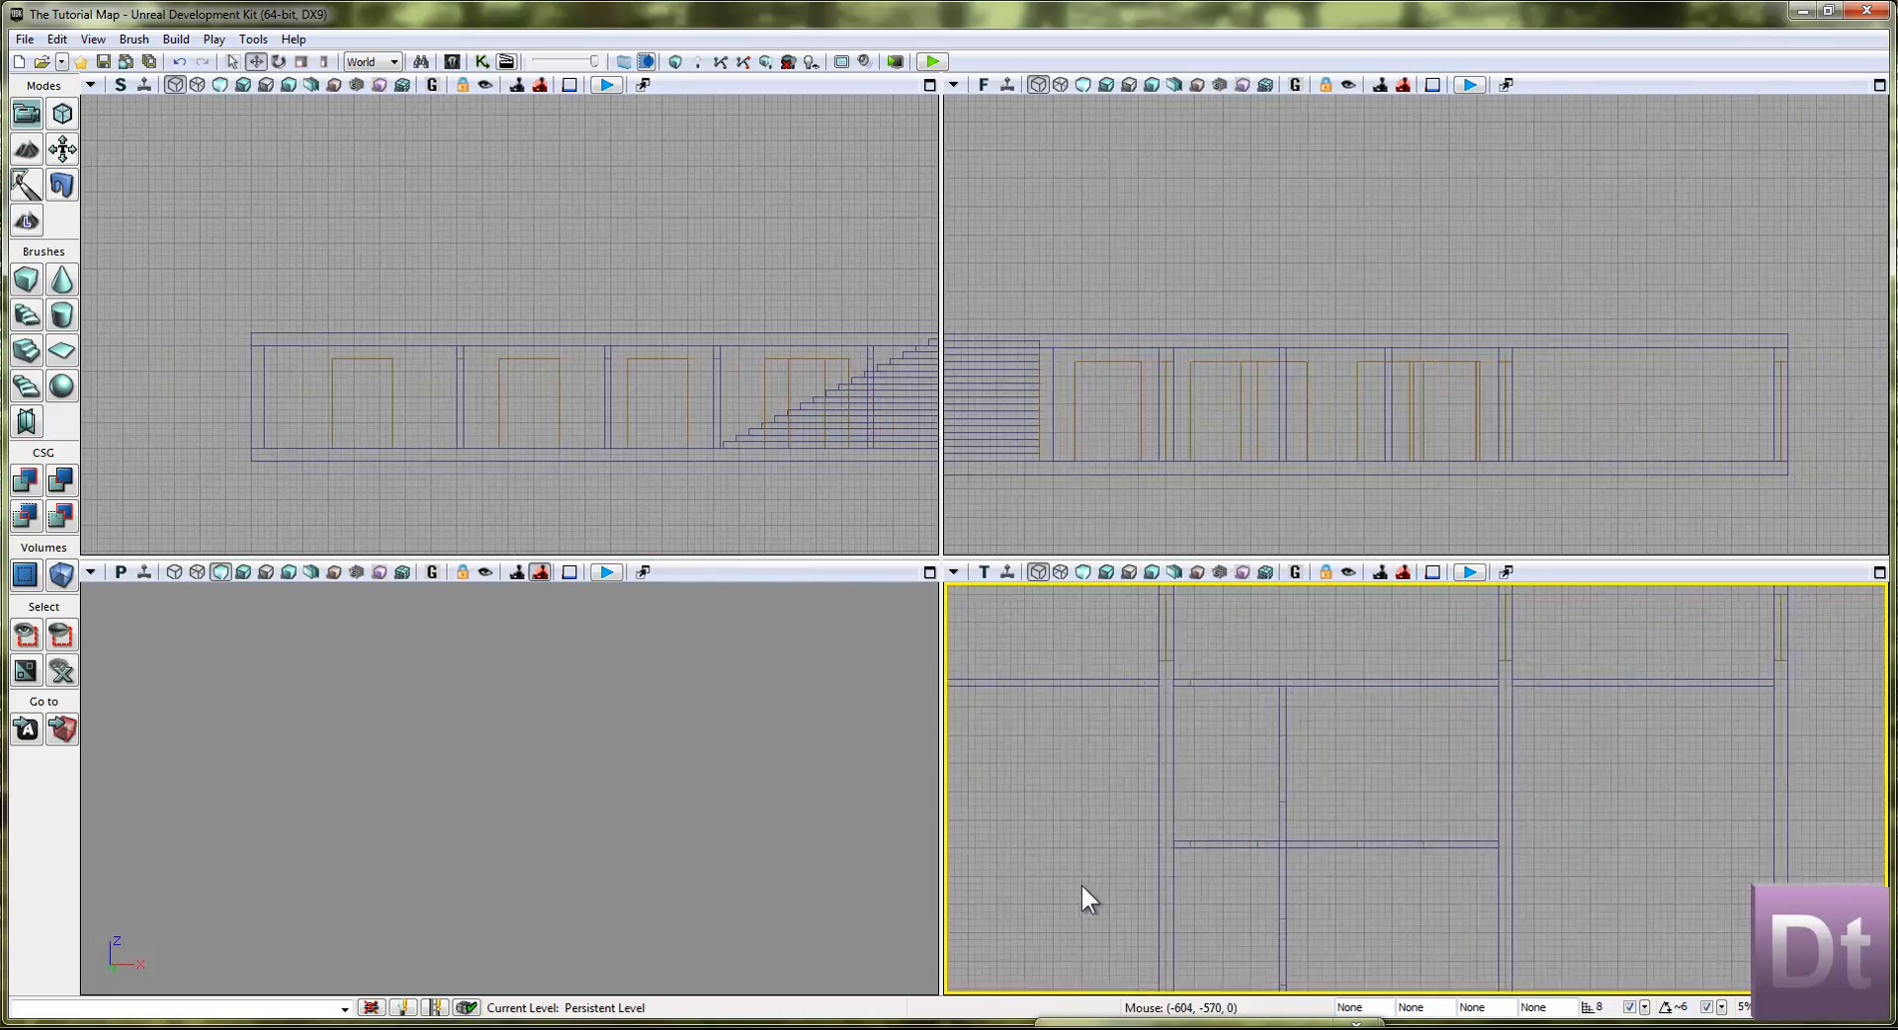
scroll(1385, 721, down, 2)
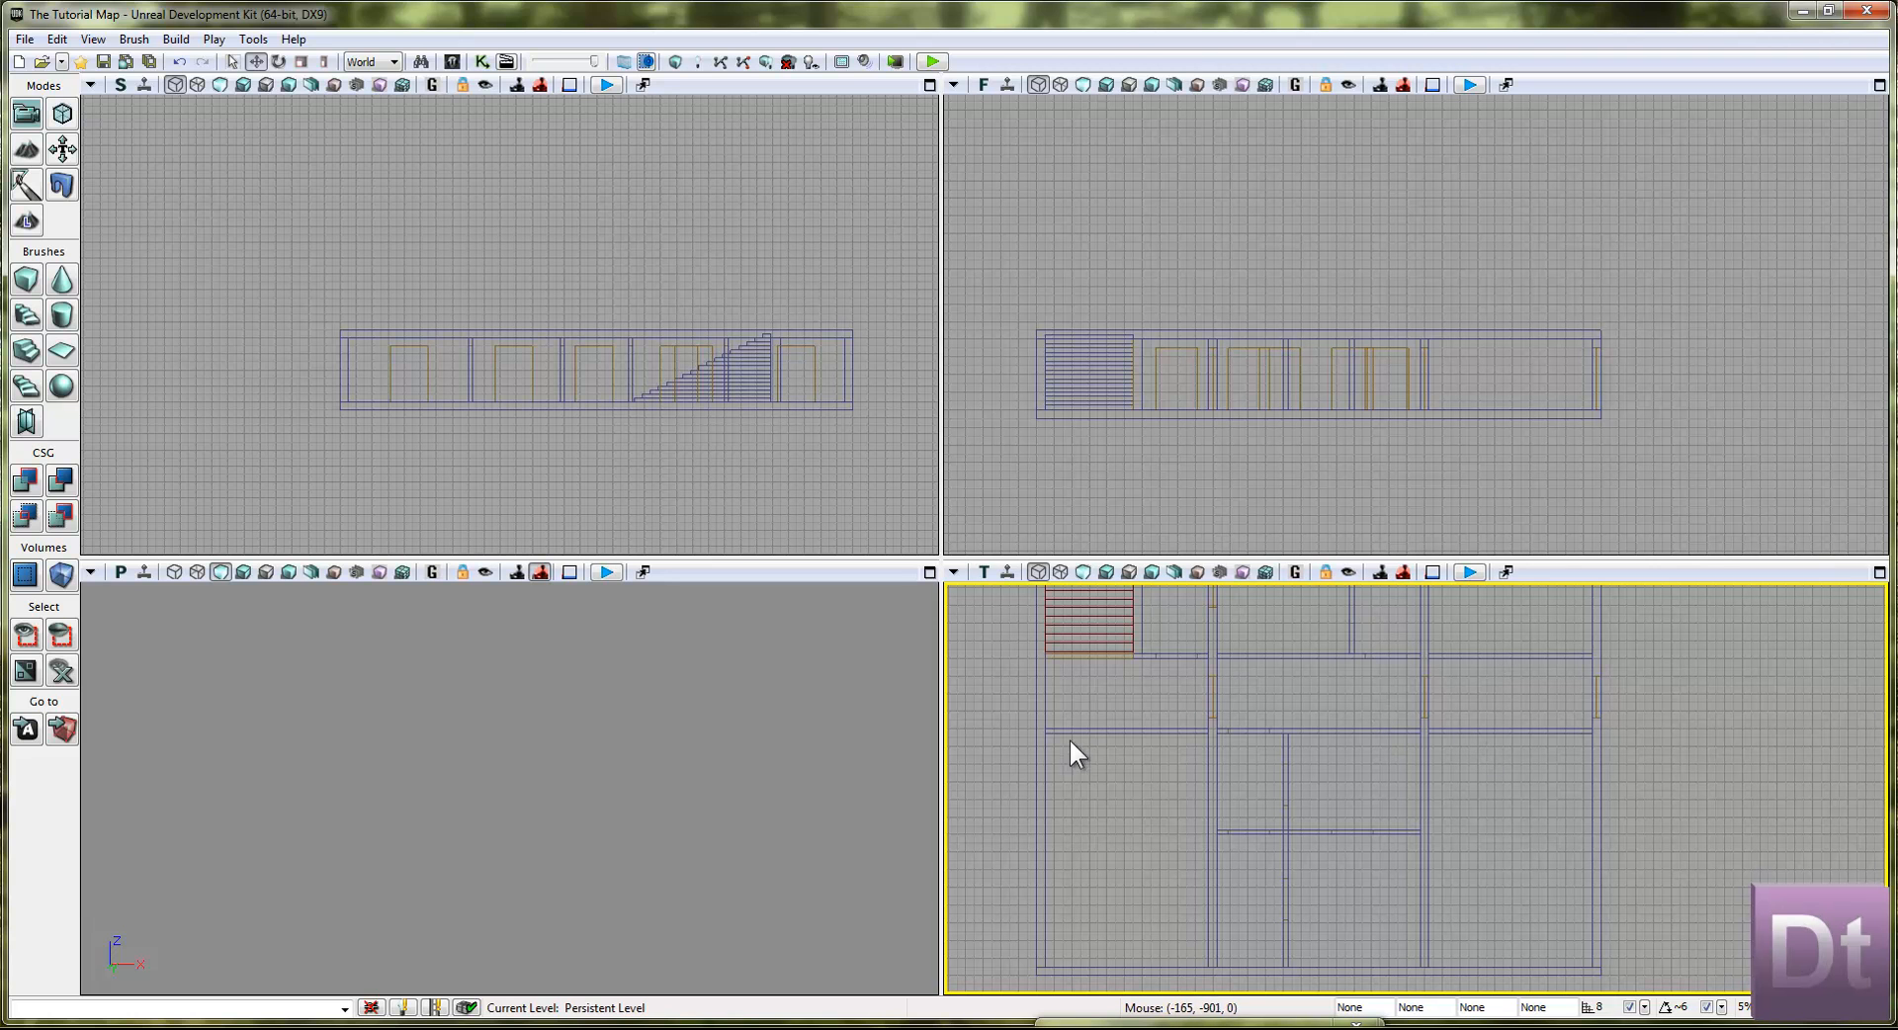
scroll(1495, 655, down, 3)
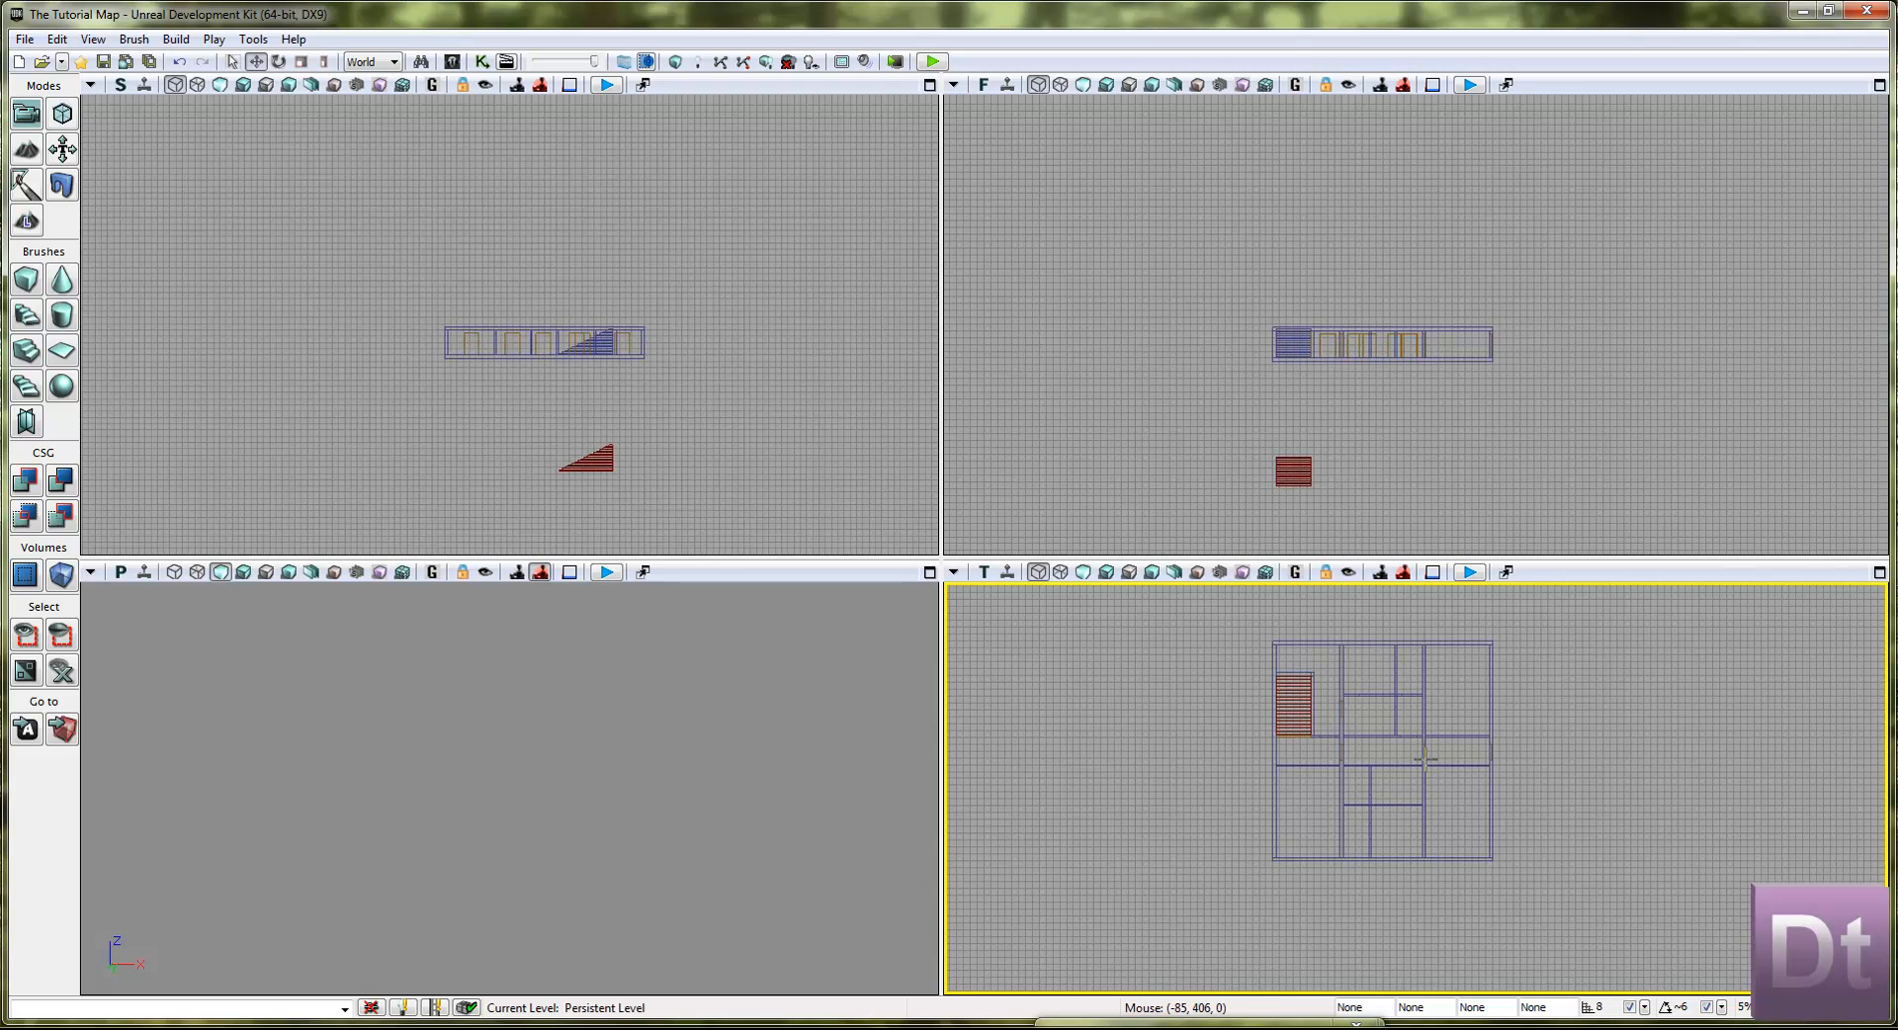
scroll(1425, 759, up, 4)
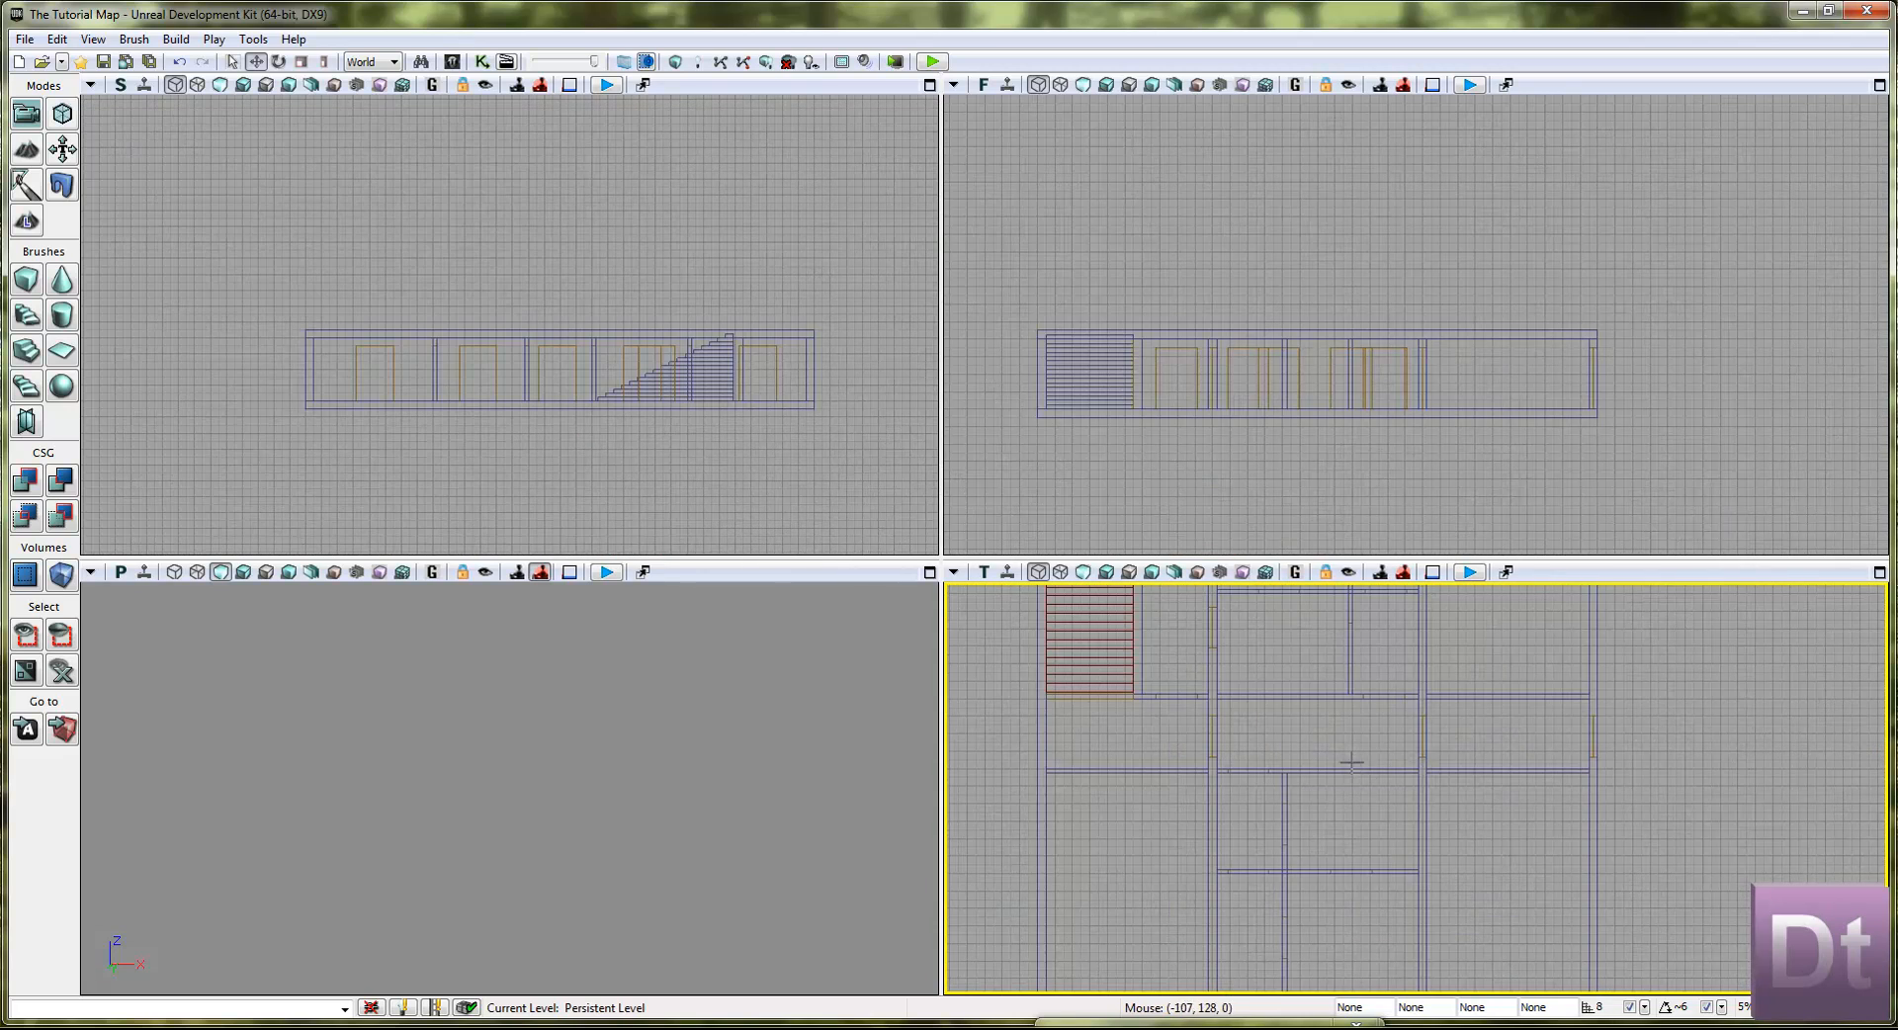
scroll(1351, 761, up, 2)
scroll(1201, 786, down, 2)
scroll(1200, 785, up, 1)
Step: Duplicate the lower corridor-wall doorway along Y into the wall of the room opposite the stairs
click(1255, 801)
scroll(1270, 800, up, 2)
scroll(1269, 801, up, 4)
click(1264, 798)
scroll(1268, 841, down, 4)
mouse_move(1269, 841)
right_down()
mouse_move(1302, 857)
mouse_move(1487, 781)
right_up()
drag(1572, 733, 1296, 768)
right_drag(1418, 820, 1381, 835)
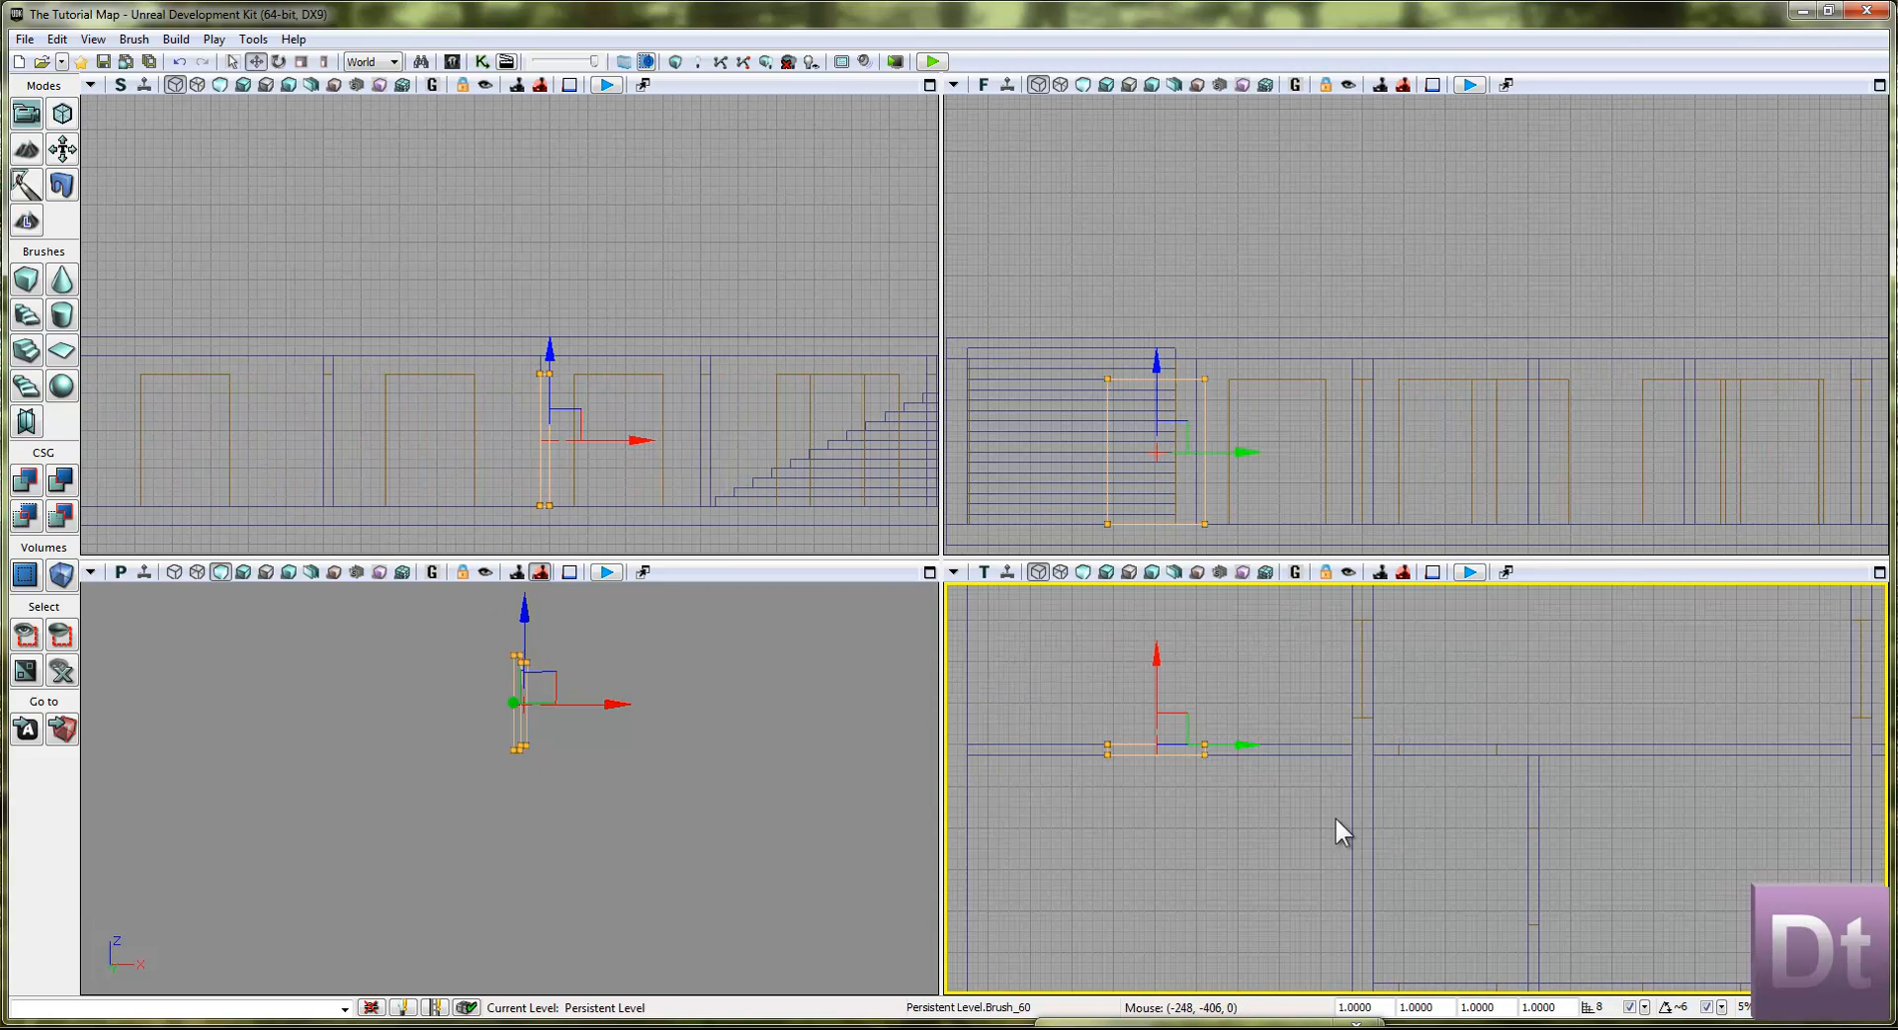
ctrl+alt+drag(1393, 782, 1394, 782)
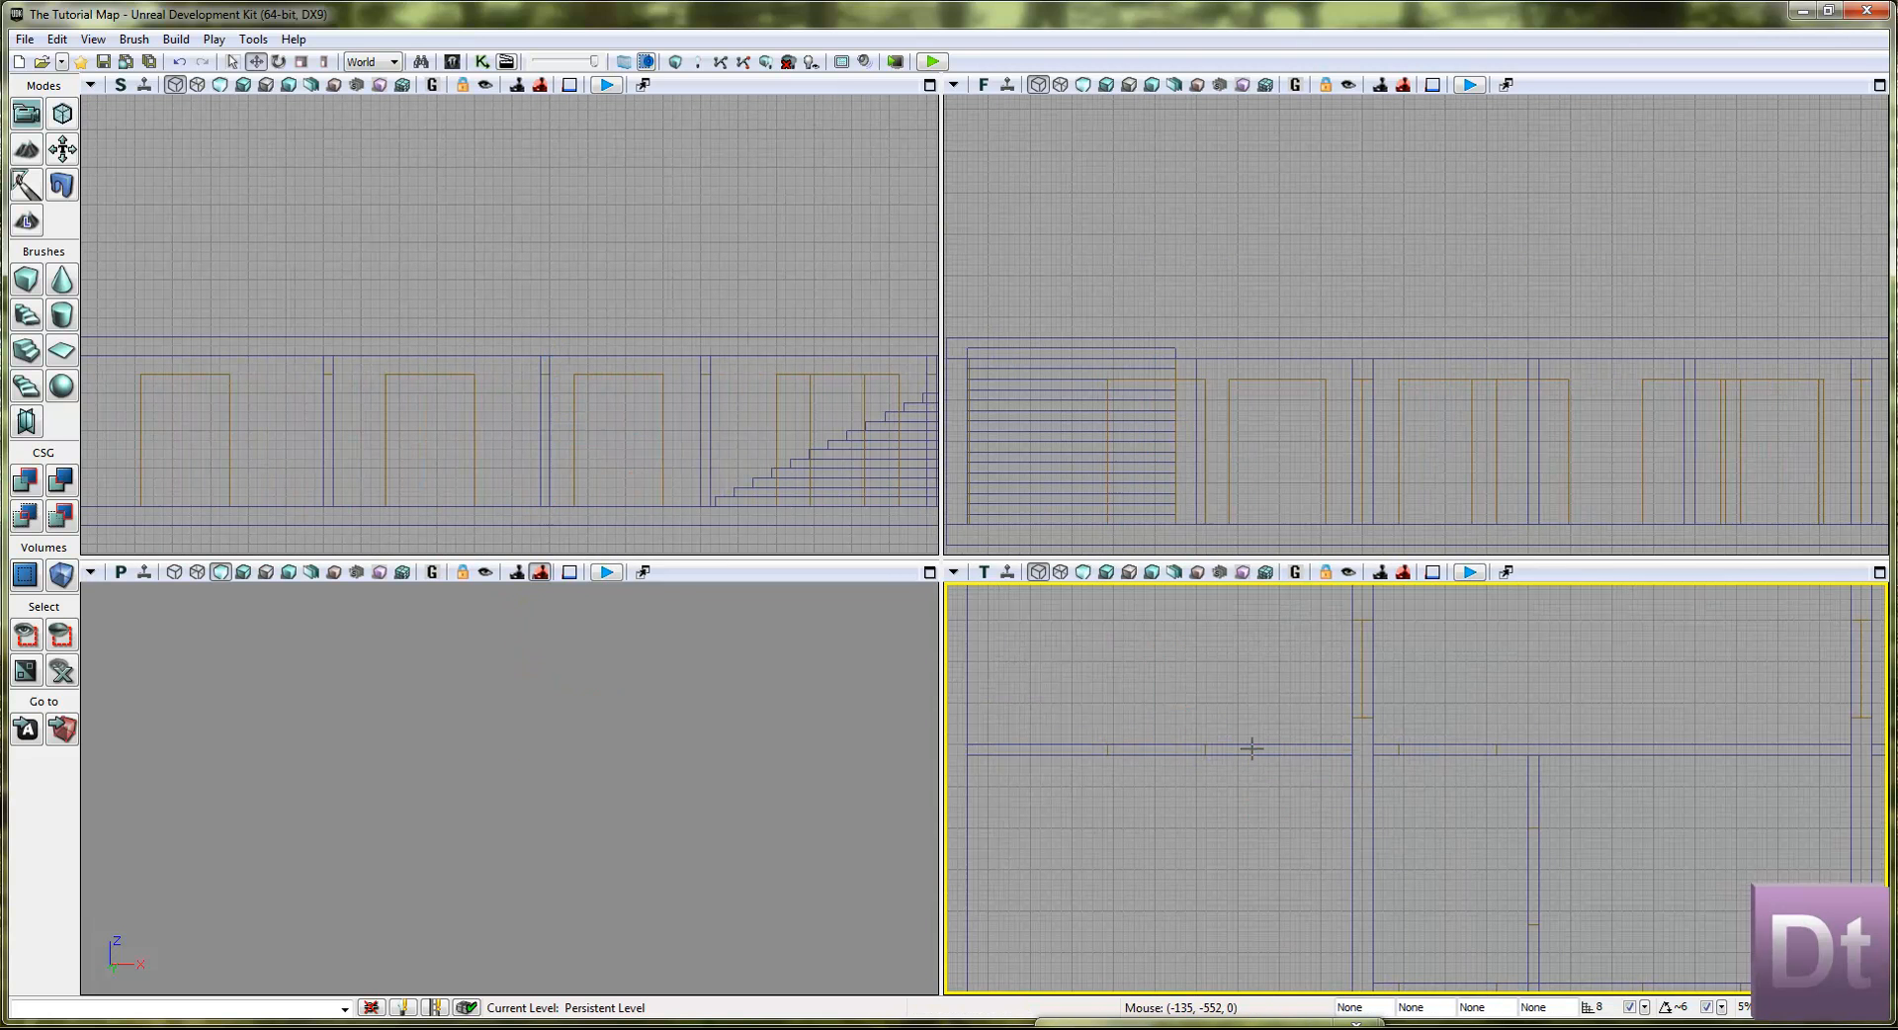
Step: Duplicate that doorway along Y into the far room's corridor wall and copy it along X into the opposite corridor wall
click(1205, 747)
click(1209, 748)
shift+drag(1274, 740, 1891, 727)
drag(1876, 736, 1881, 738)
right_drag(1147, 790, 1164, 894)
shift+drag(1174, 770, 1174, 658)
scroll(1189, 794, down, 11)
mouse_move(1185, 791)
right_down()
mouse_move(1165, 833)
mouse_move(1318, 847)
right_up()
click(1563, 834)
mouse_move(1563, 834)
right_down()
mouse_move(1450, 827)
mouse_move(1376, 860)
mouse_move(1374, 818)
right_up()
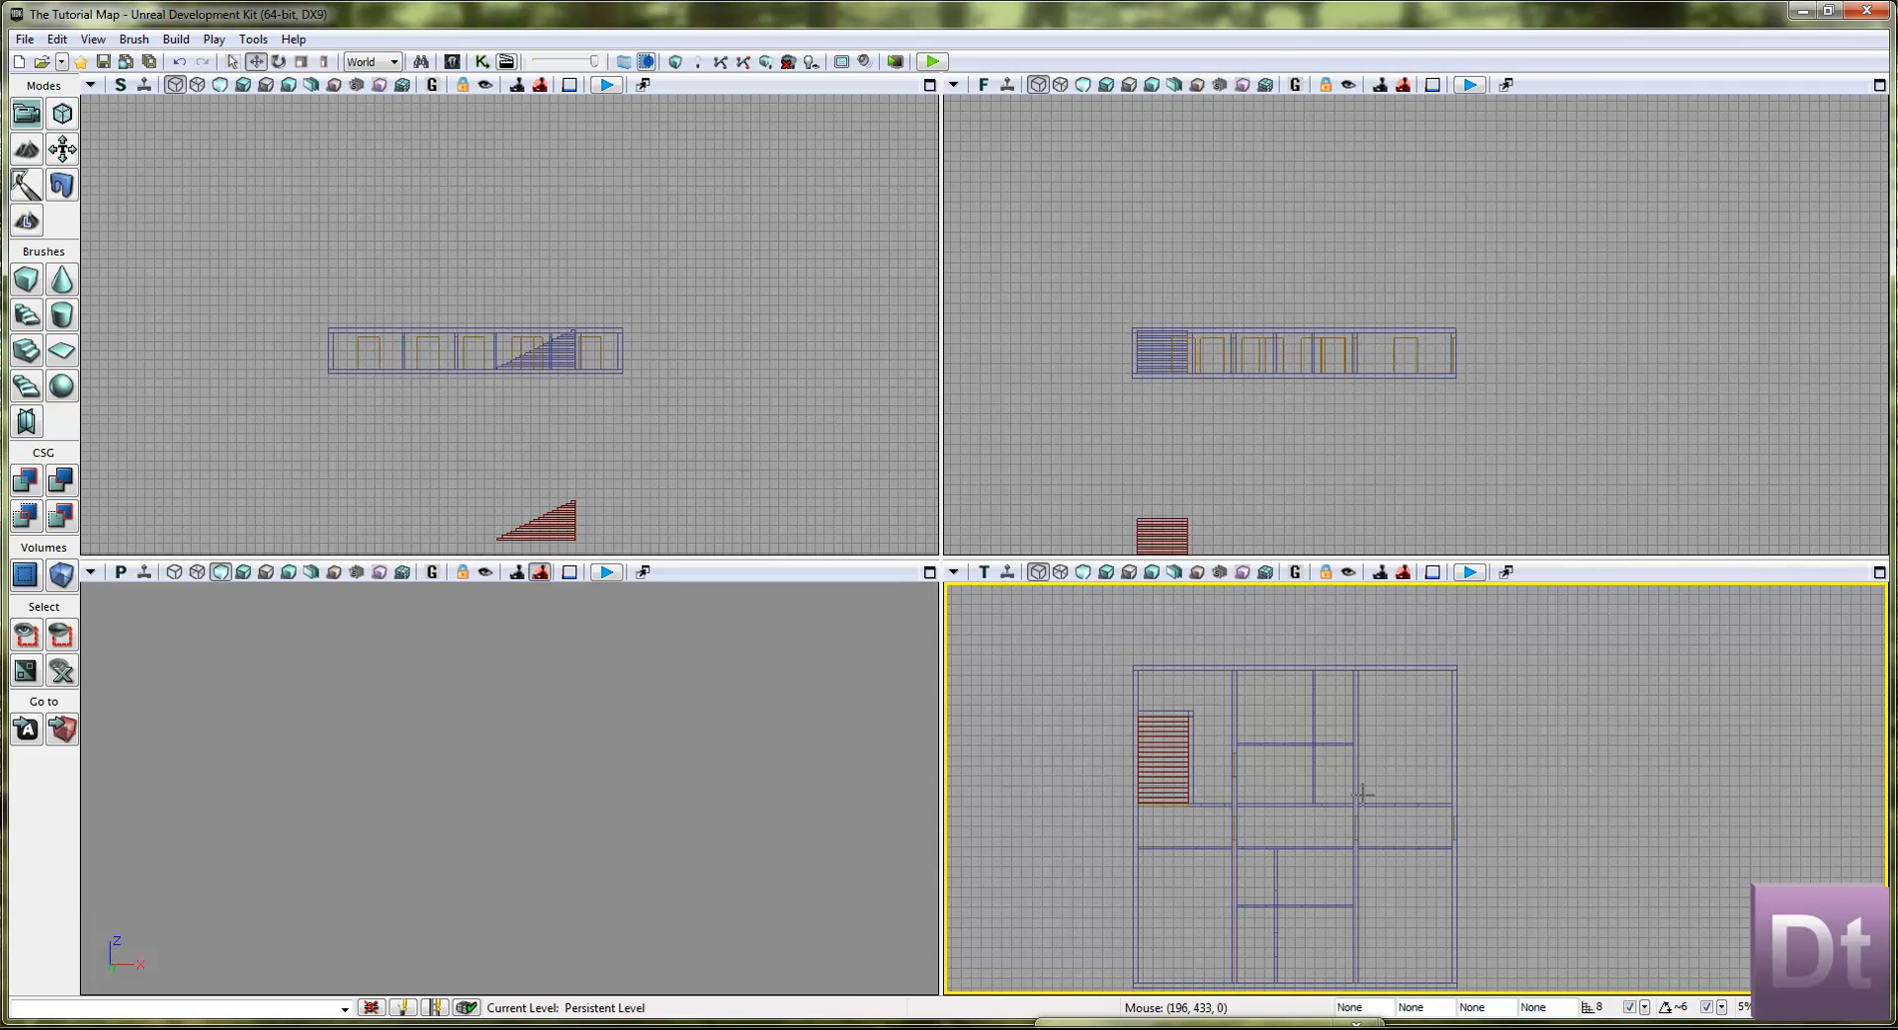
Step: Rebuild the map geometry and inspect the new exterior doorway and the whole building from outside
scroll(1362, 794, down, 1)
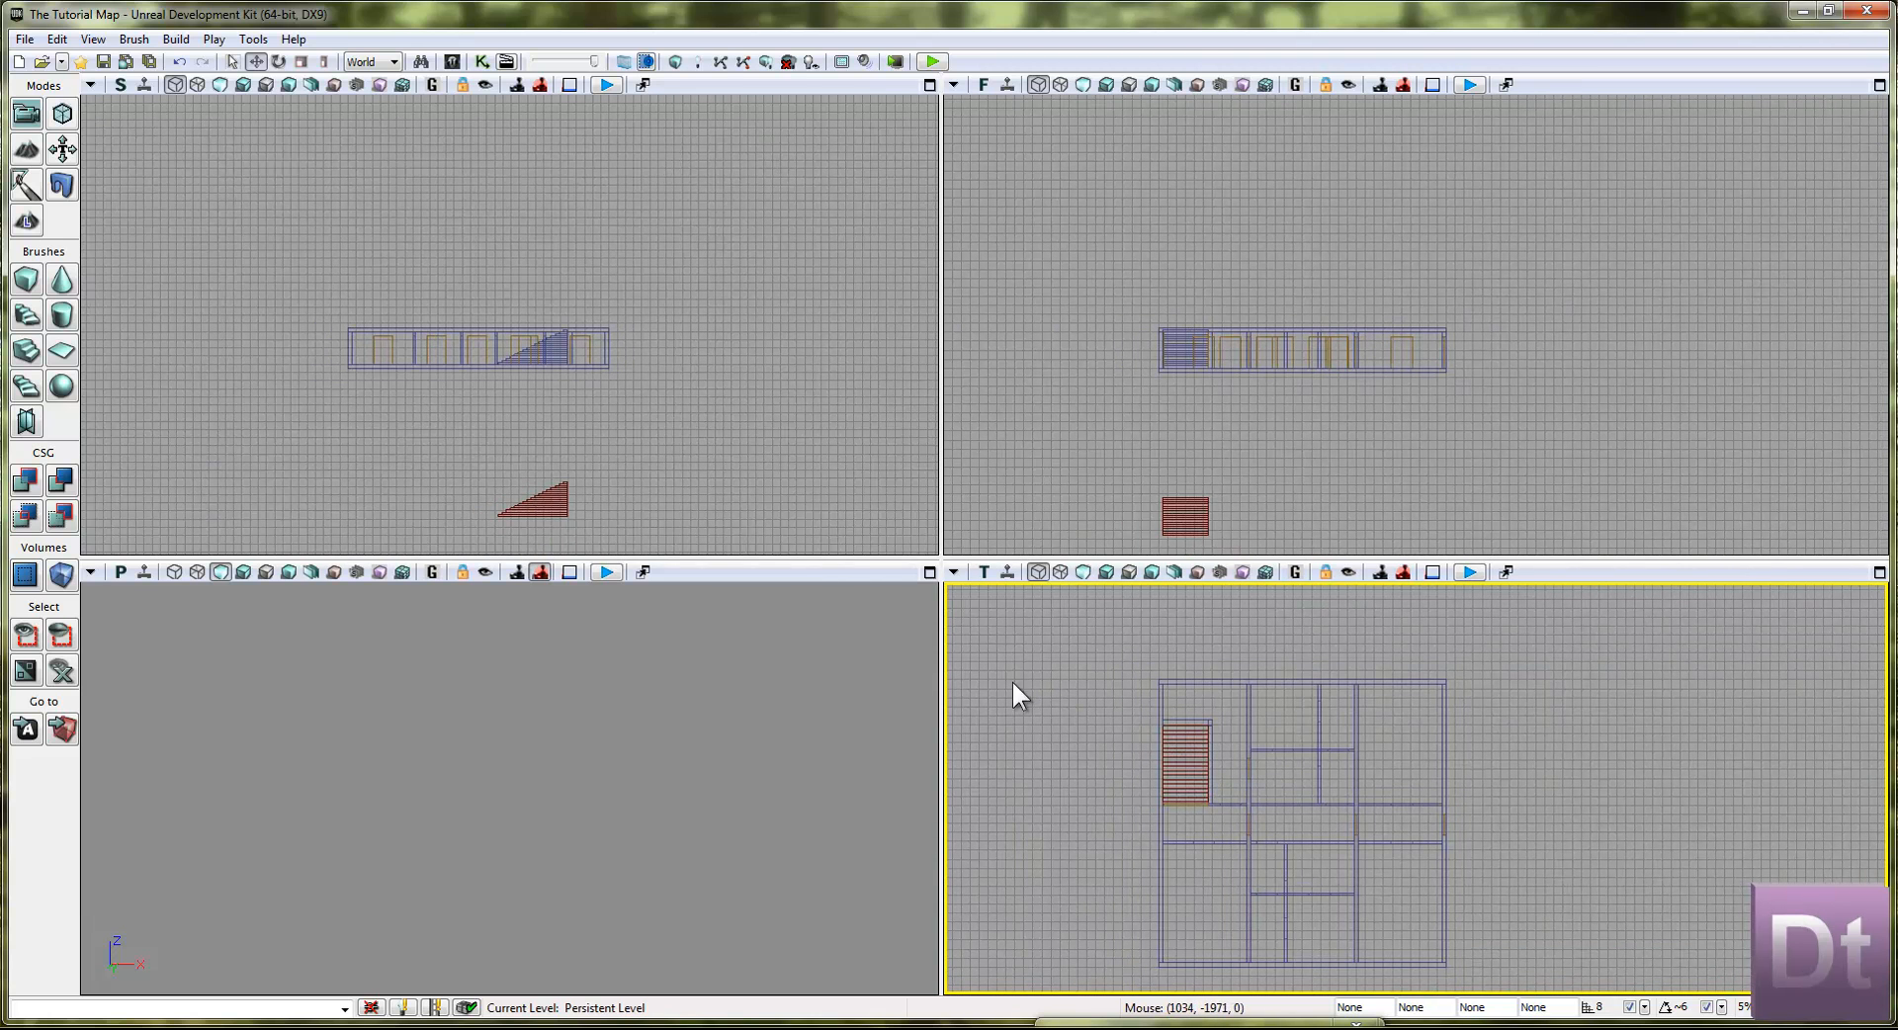
right_drag(781, 727, 1004, 672)
drag(633, 732, 598, 415)
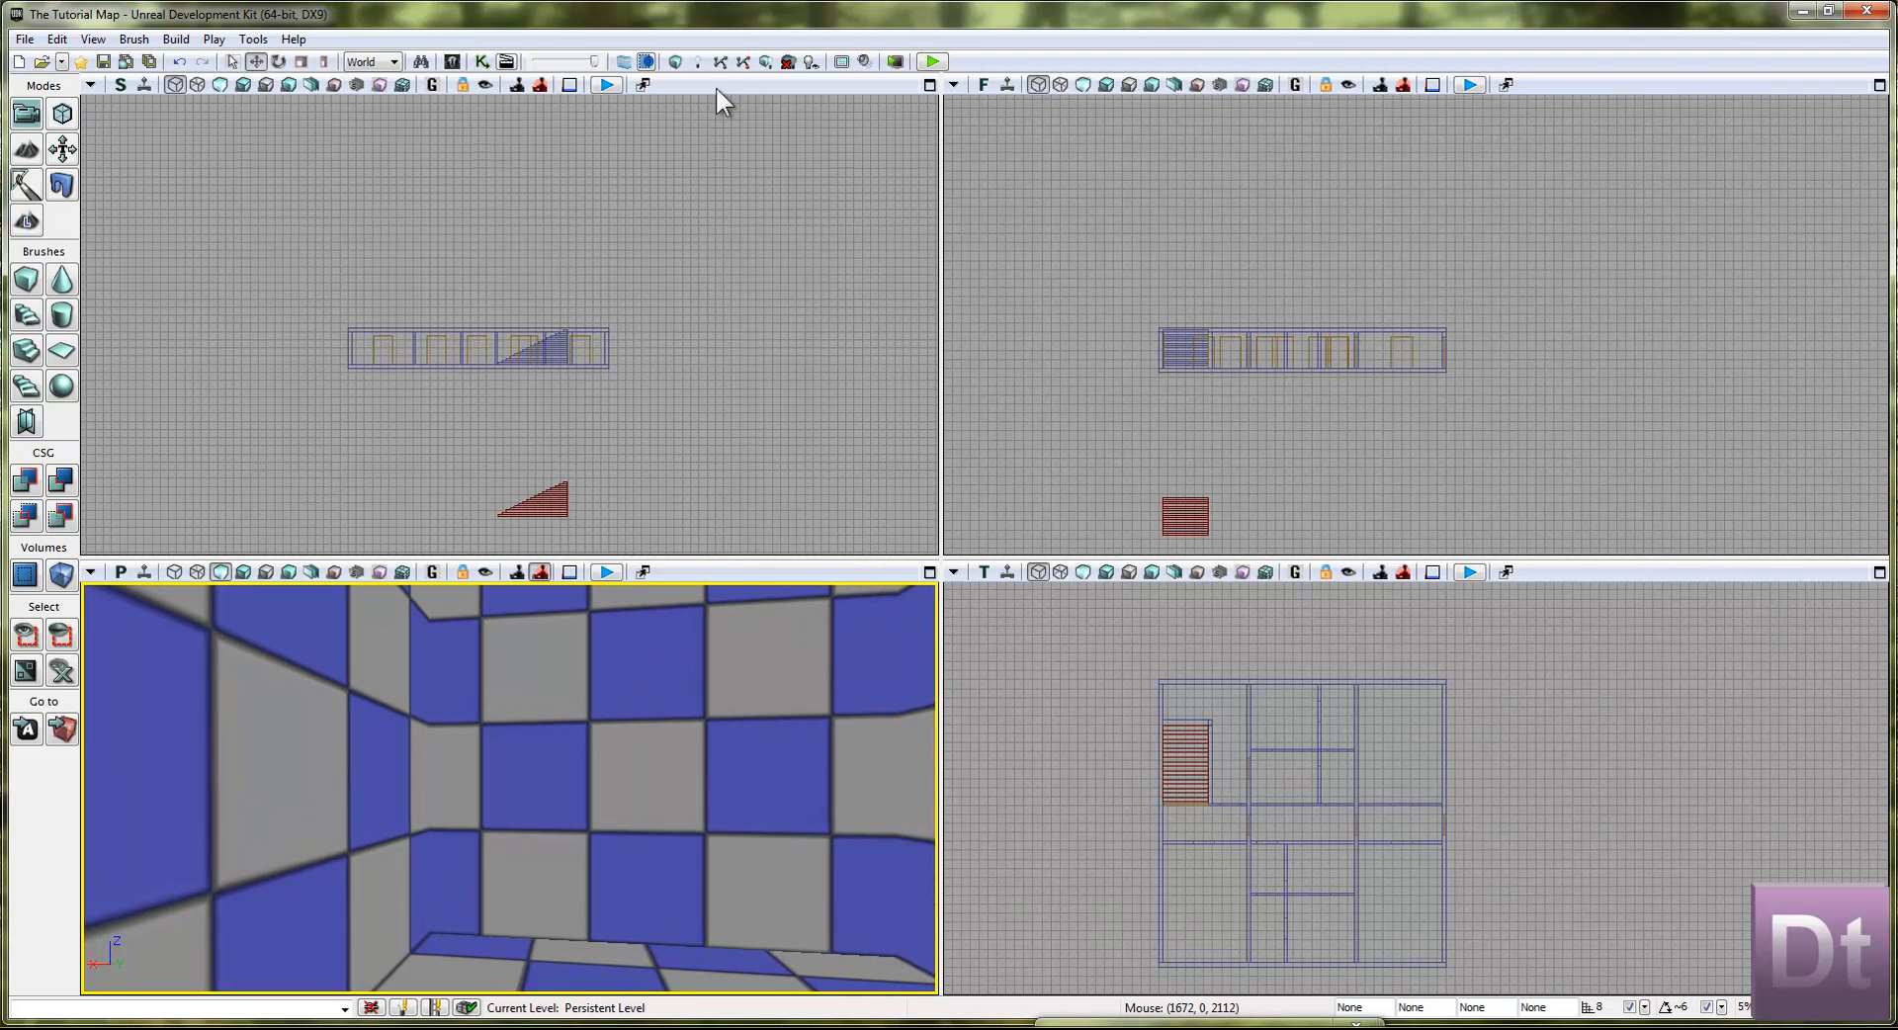
click(673, 63)
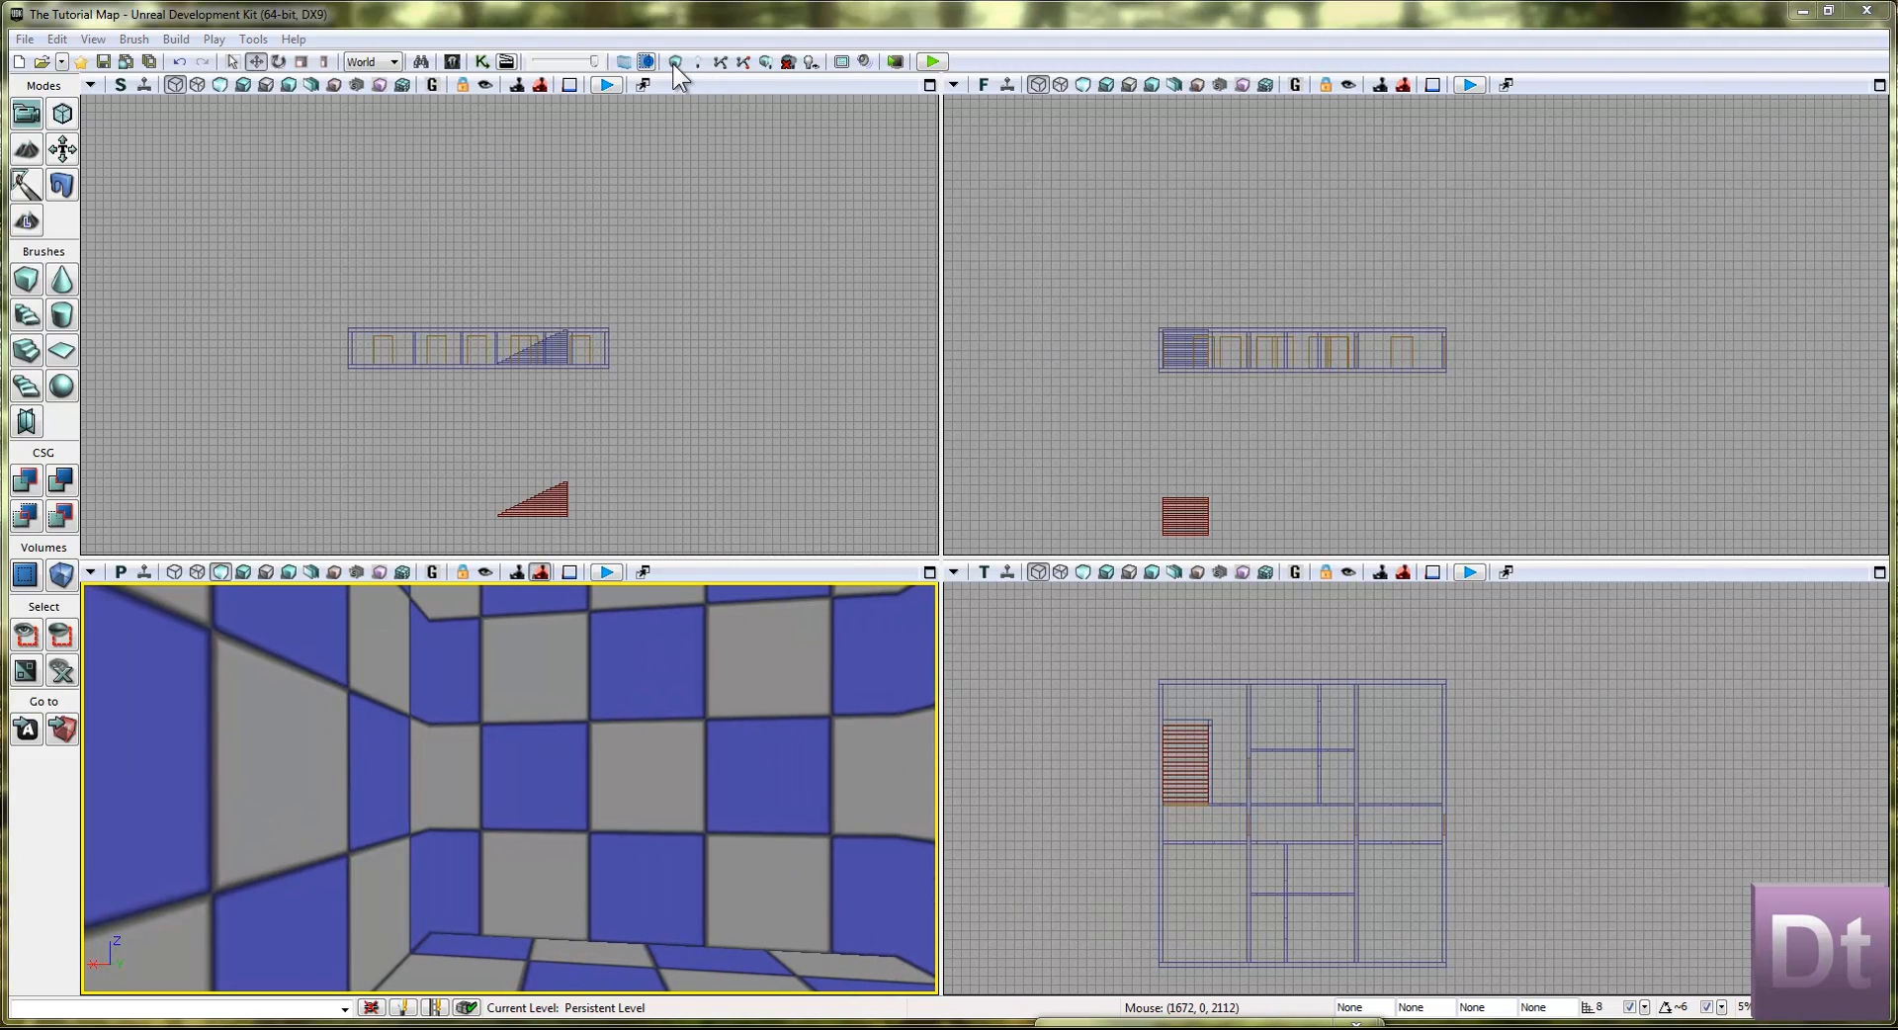
click(1440, 465)
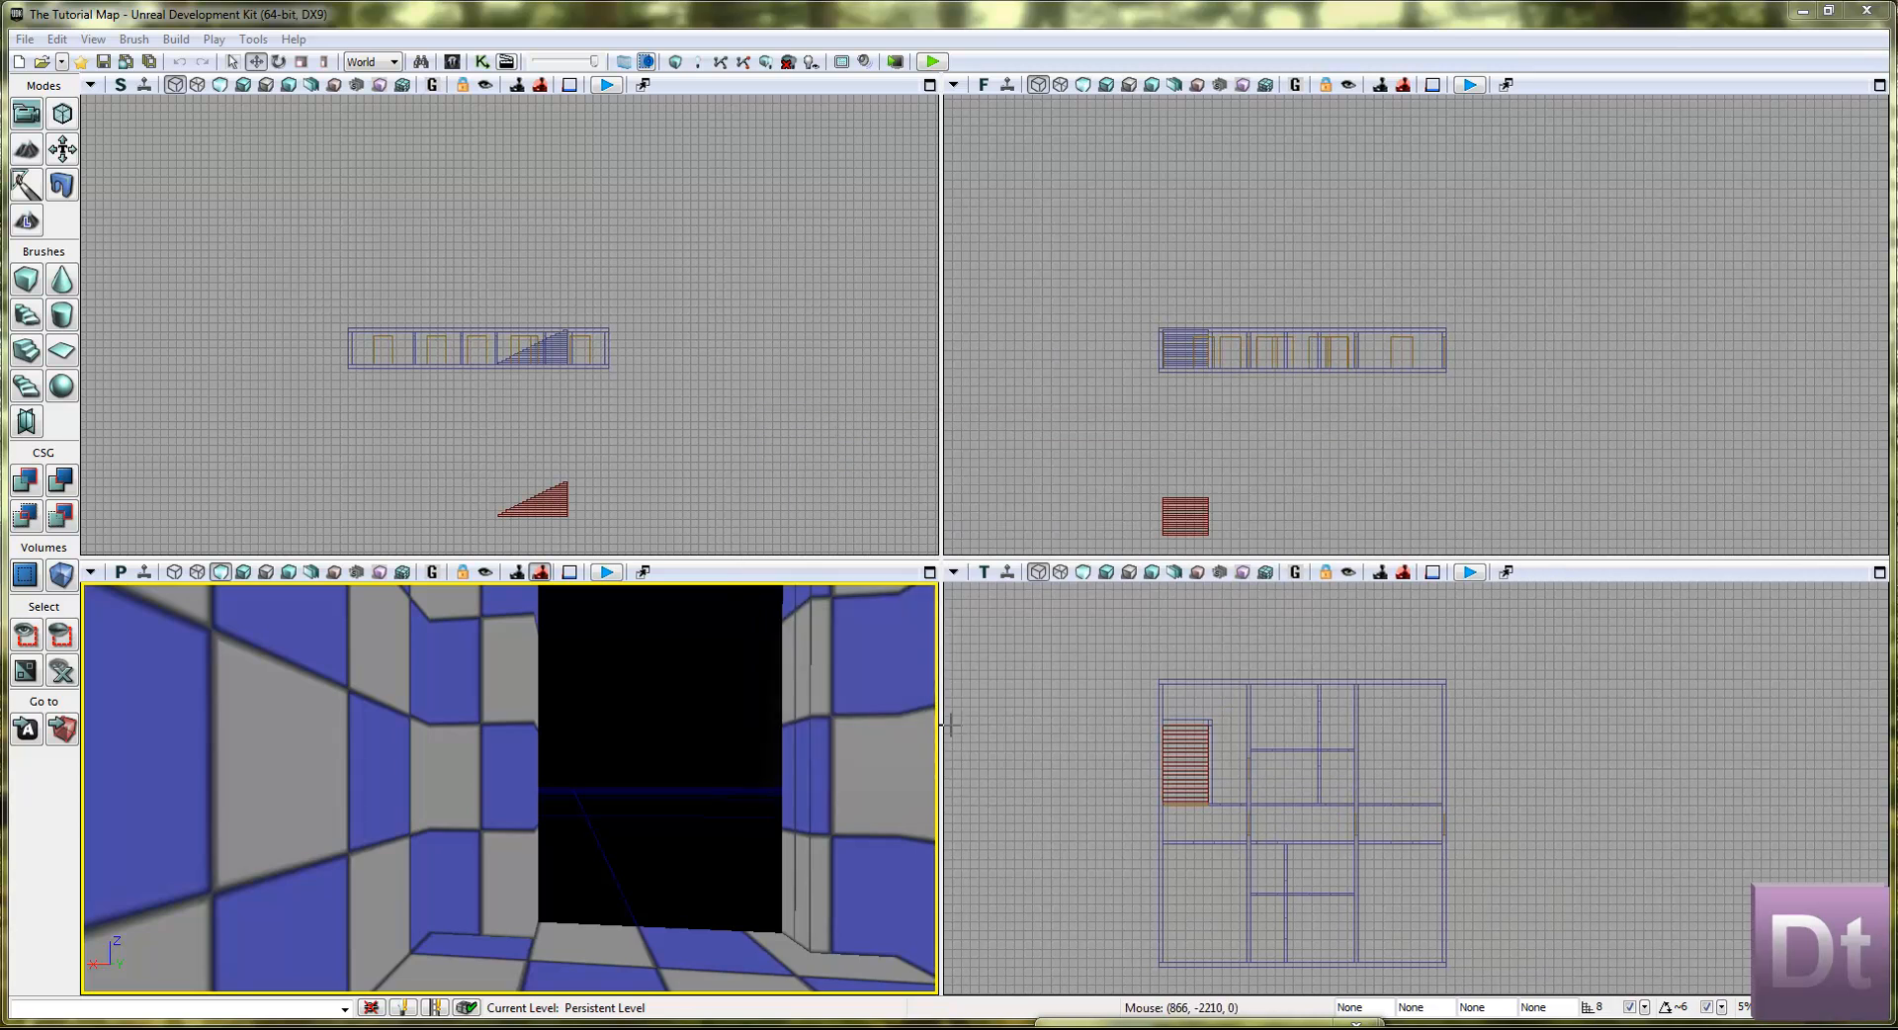
drag(878, 840, 894, 793)
right_drag(893, 793, 803, 805)
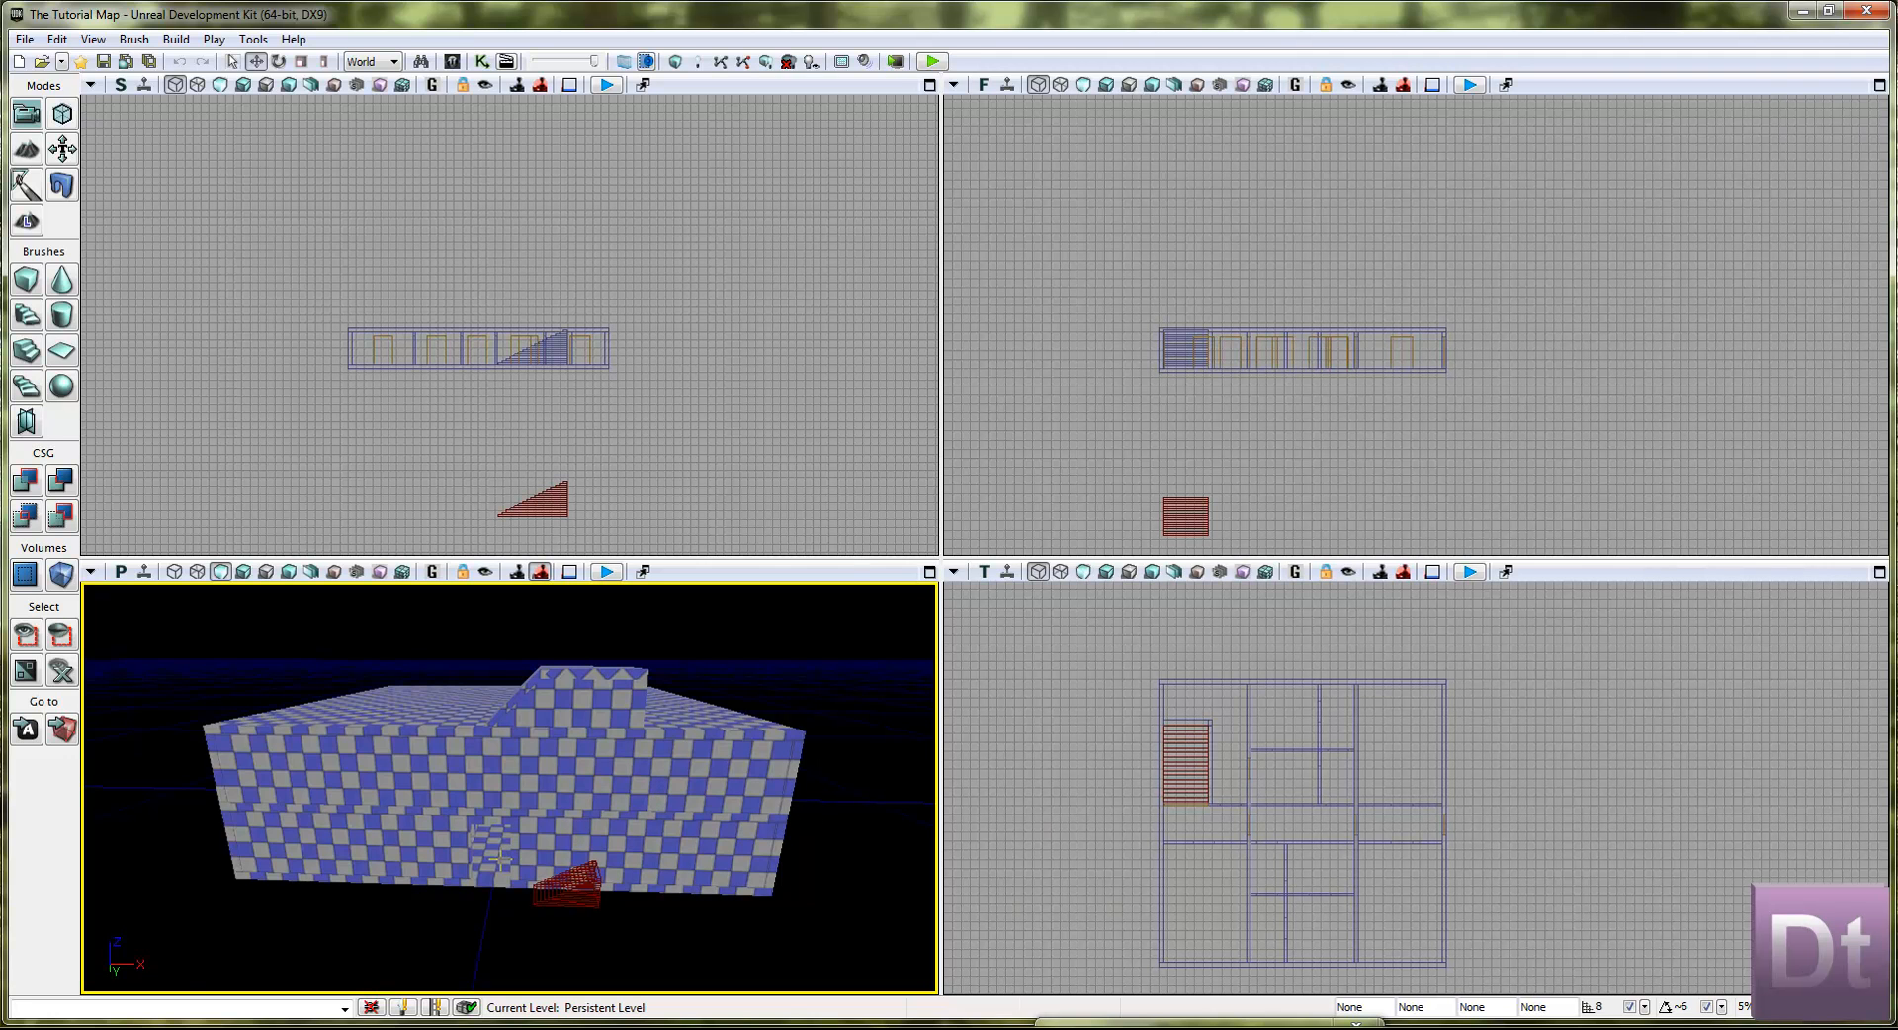
mouse_move(490, 918)
right_down()
mouse_move(466, 819)
mouse_move(490, 914)
right_up()
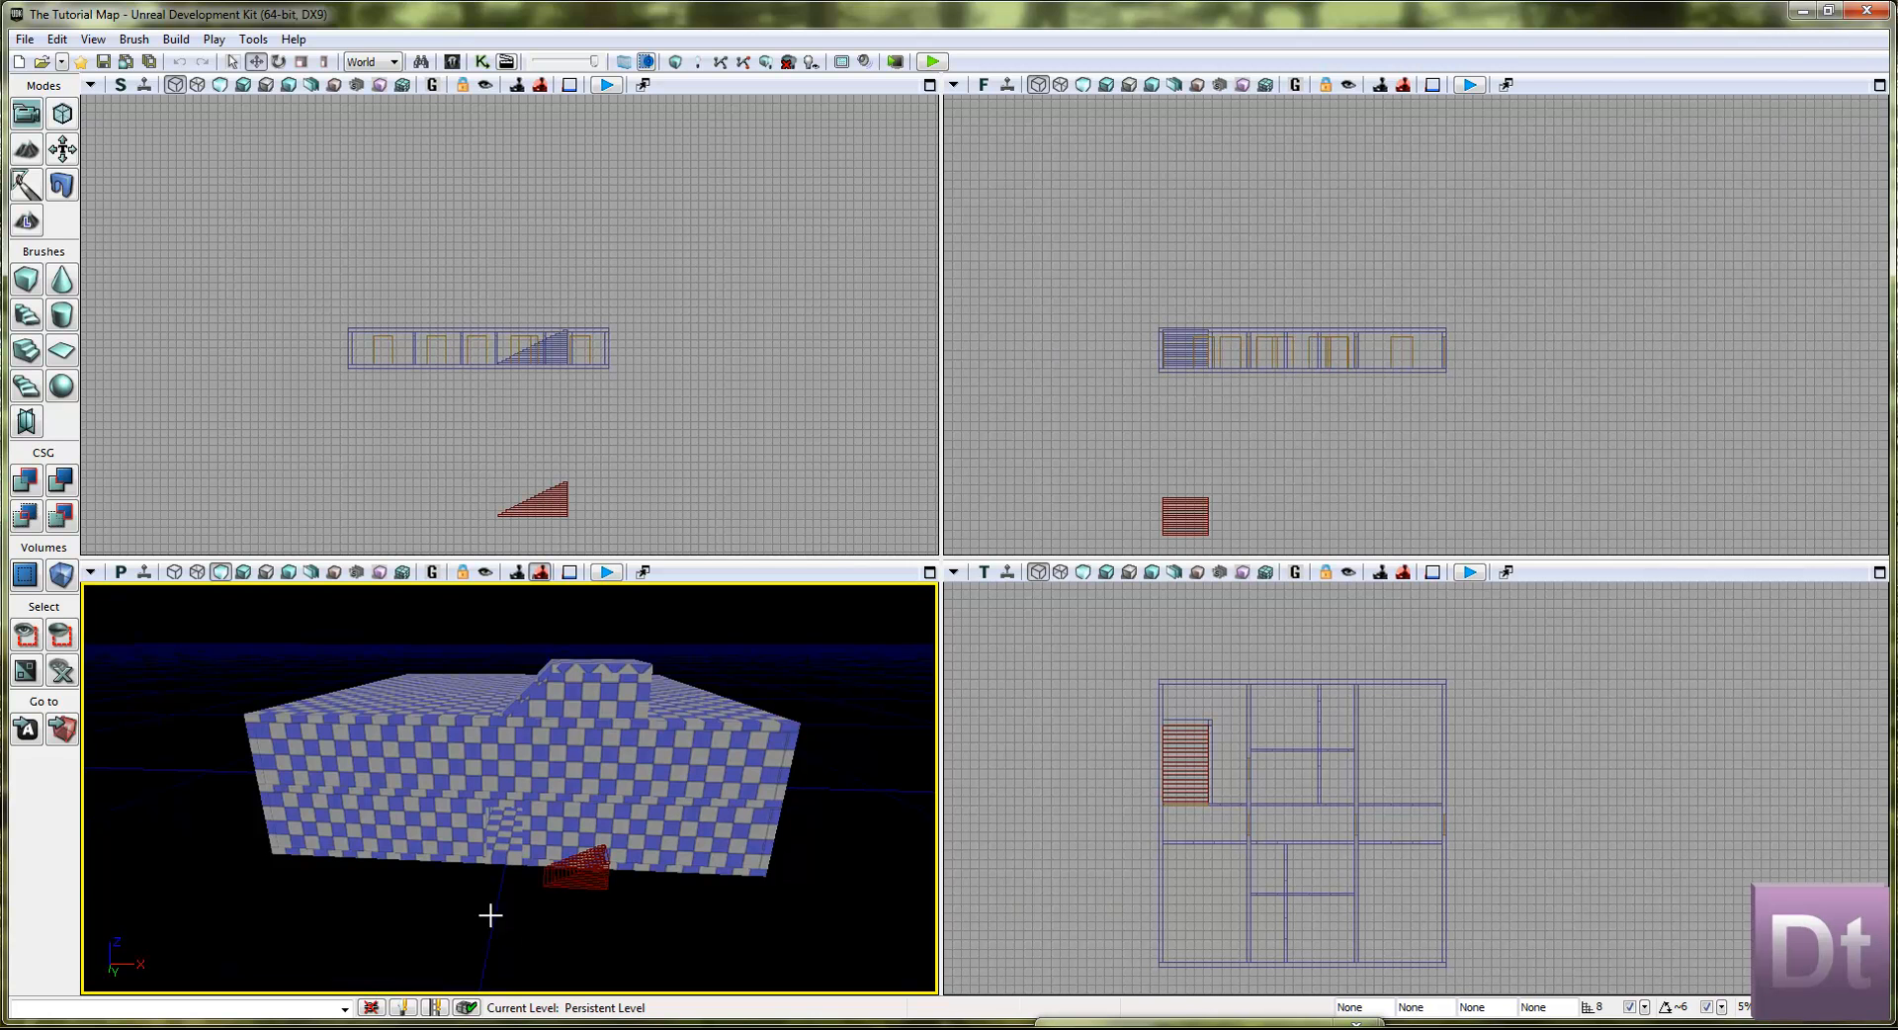
scroll(1212, 386, up, 2)
Step: Select the floor slab brush beneath the building
click(1204, 399)
scroll(1197, 405, up, 6)
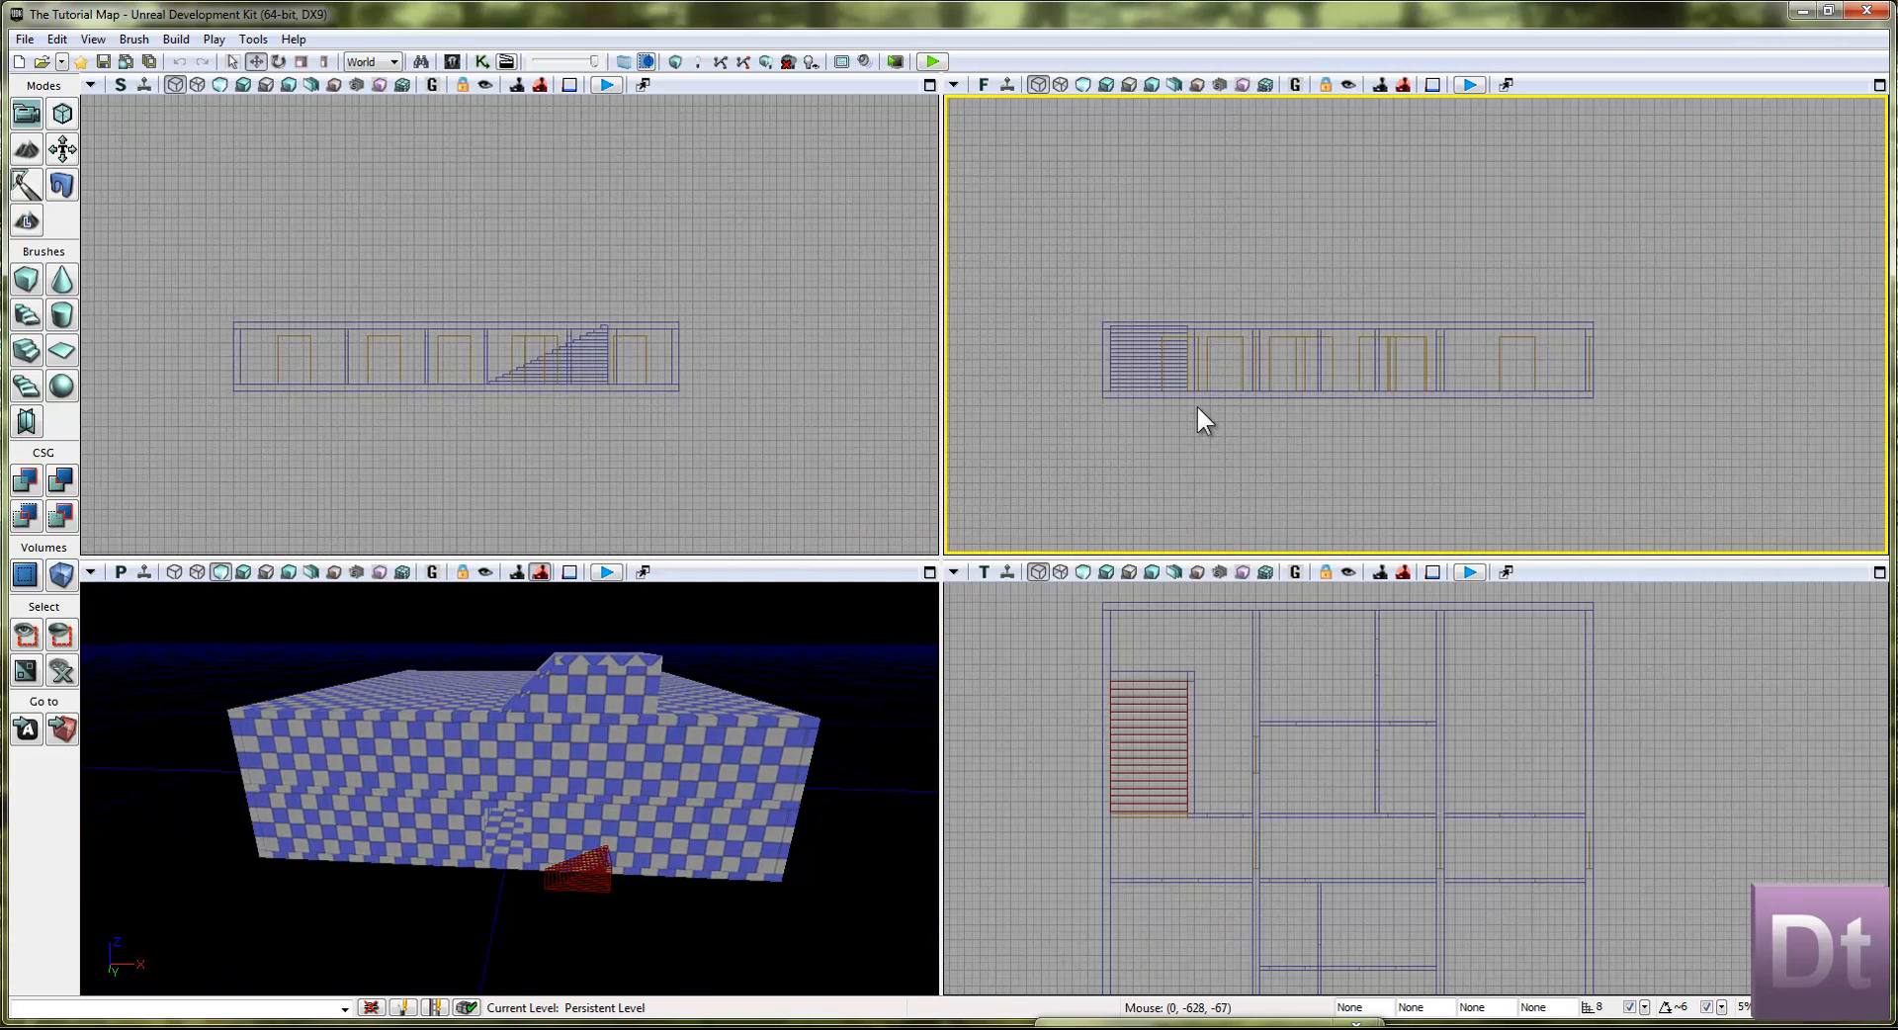
click(1200, 396)
right_drag(1327, 472, 1245, 482)
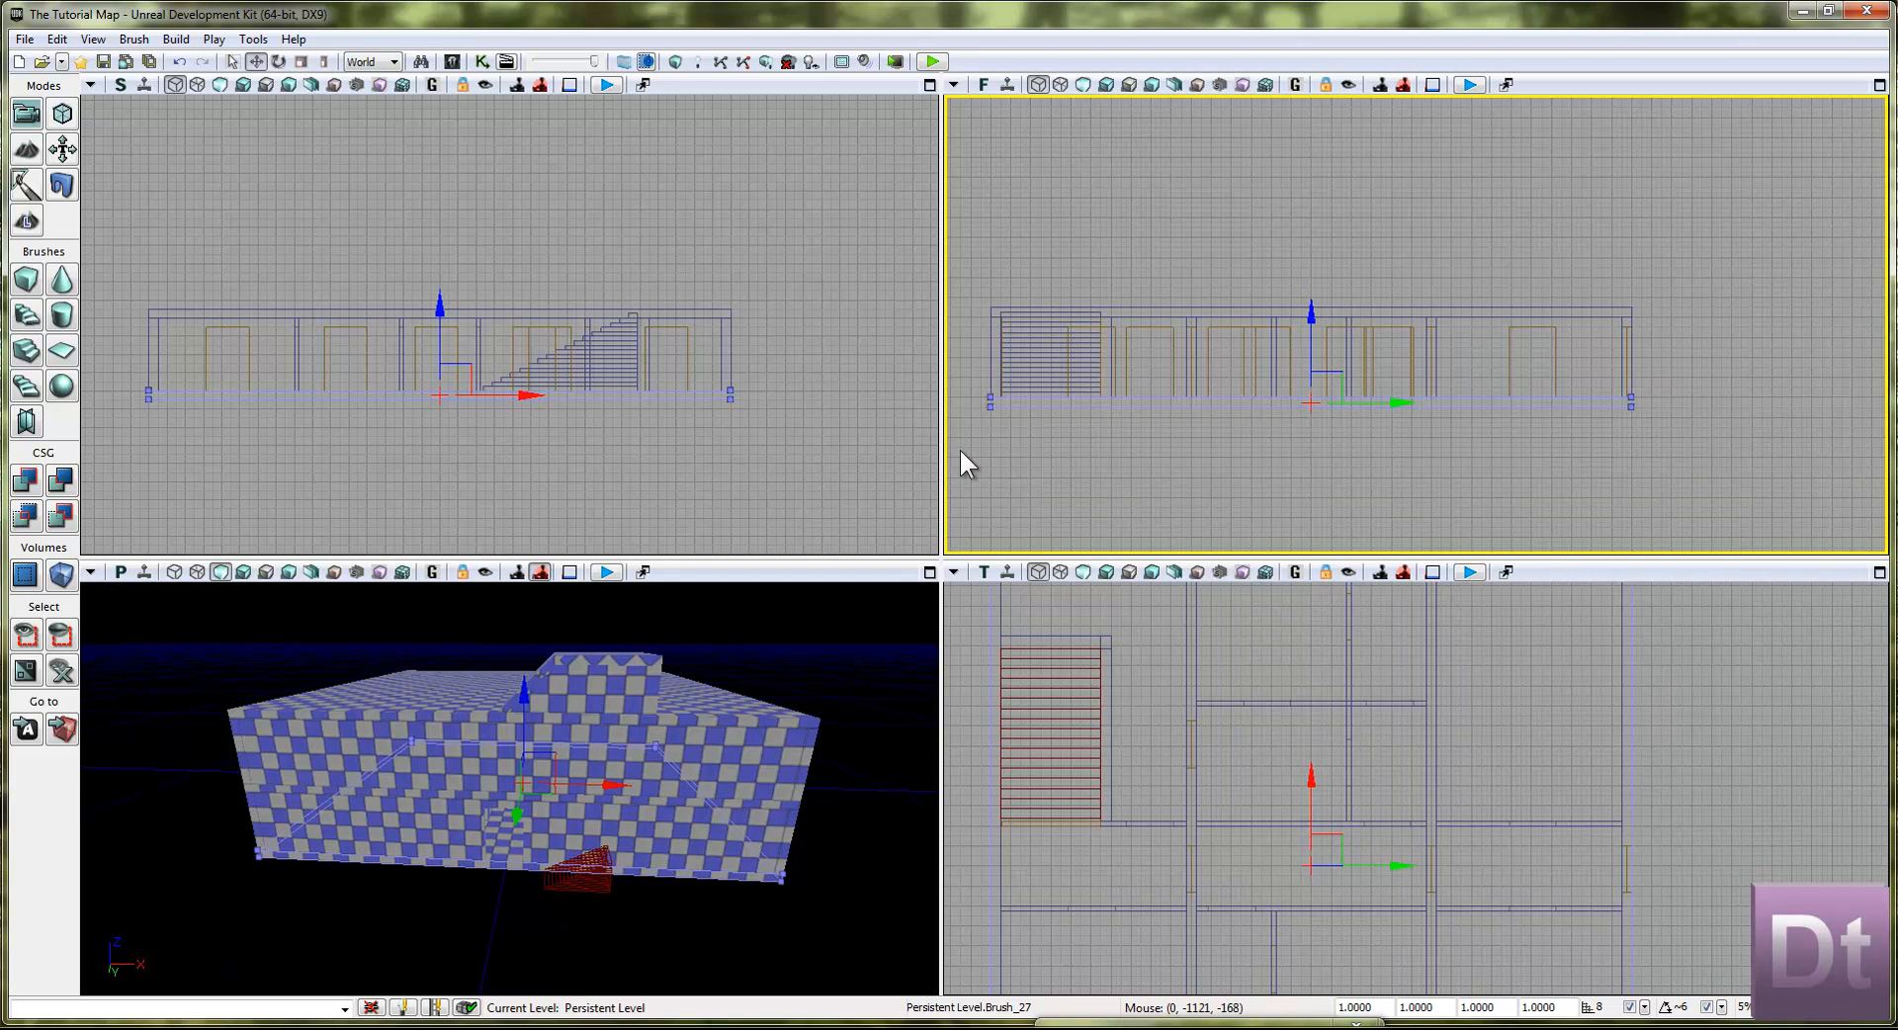
click(65, 117)
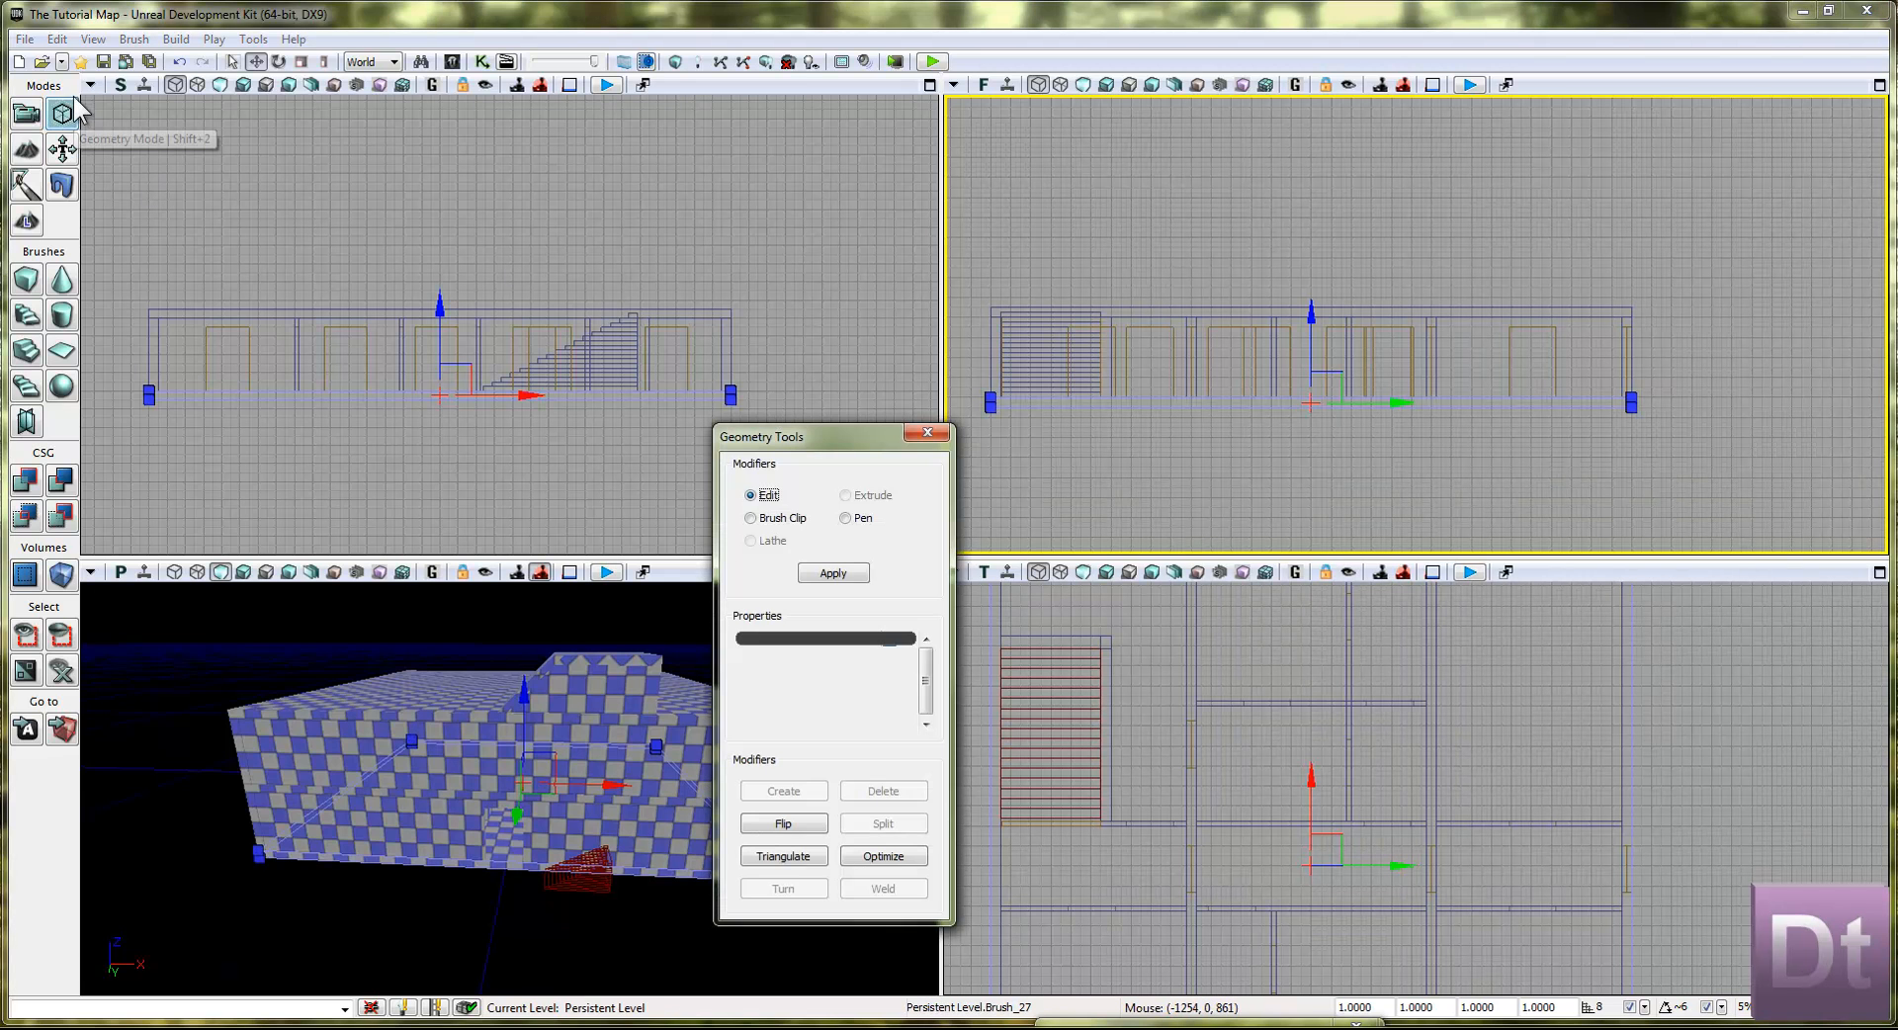
drag(866, 437, 593, 496)
click(649, 482)
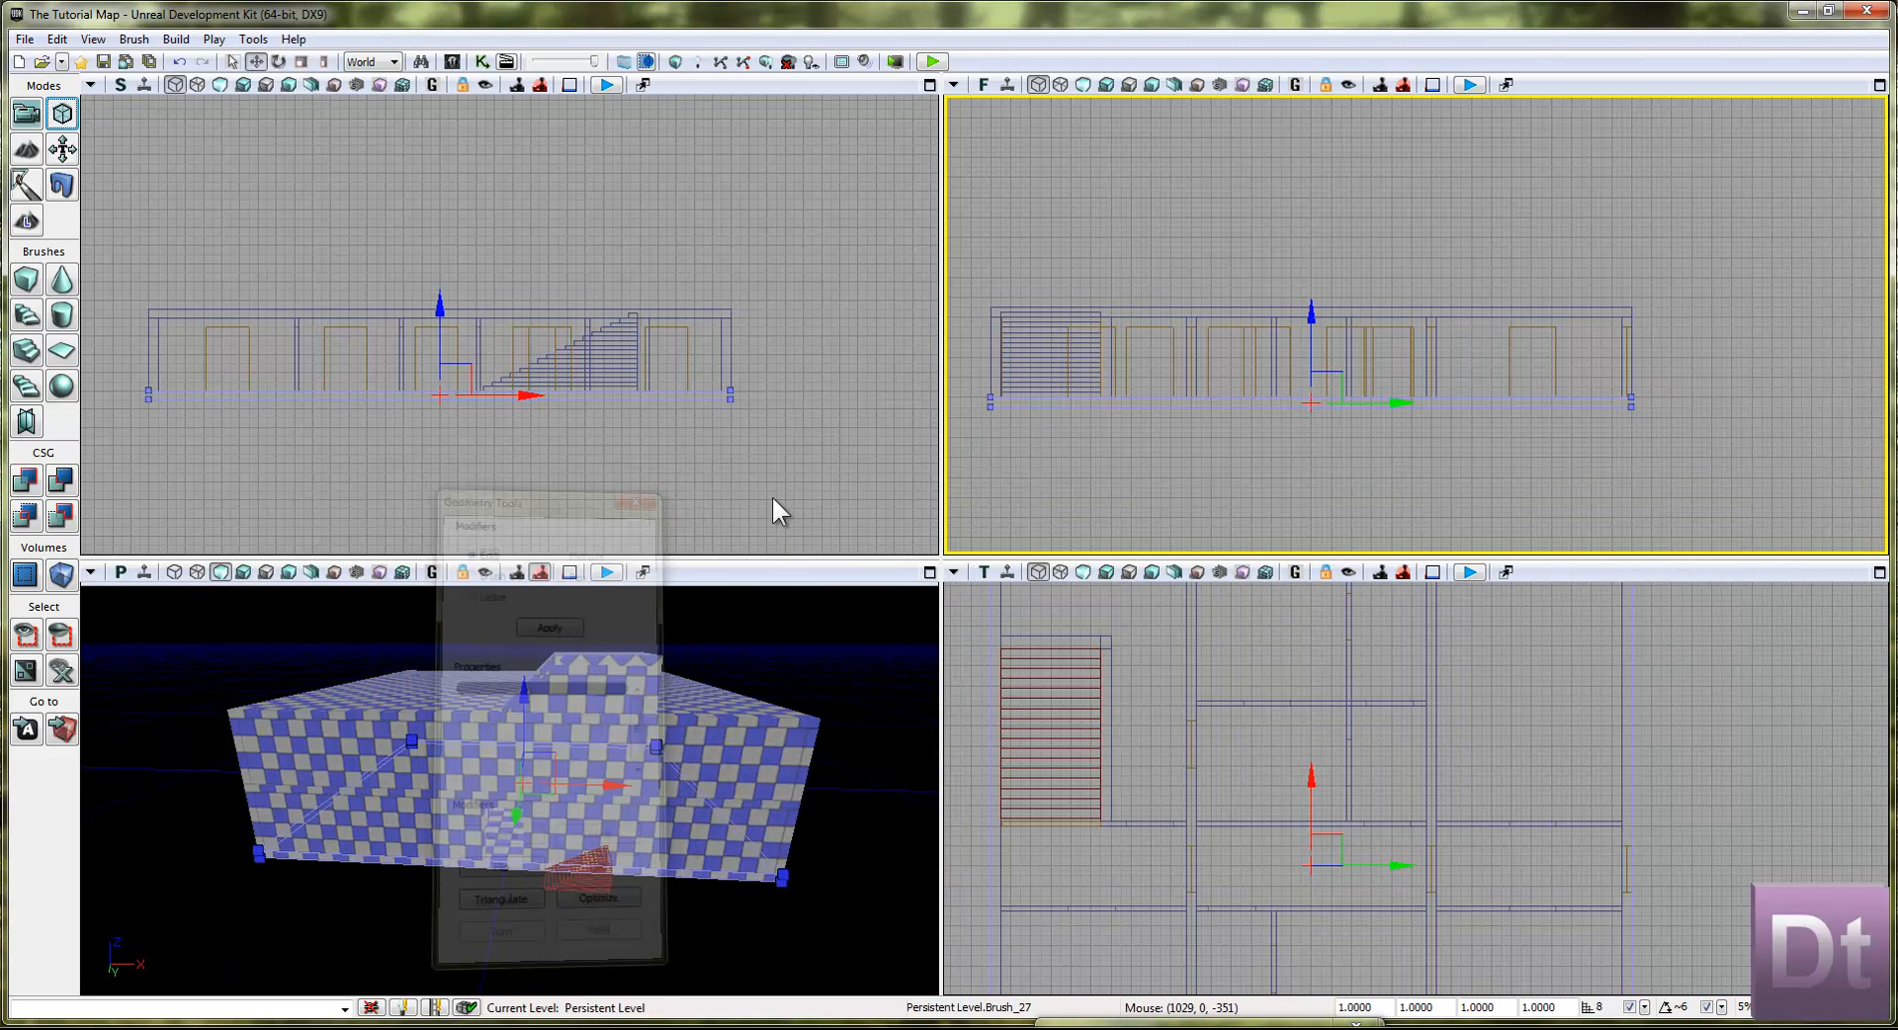
key(shift+2)
drag(989, 514, 1023, 461)
click(661, 480)
Step: Scale the selected floor slab outward past the building's exterior walls
key(space)
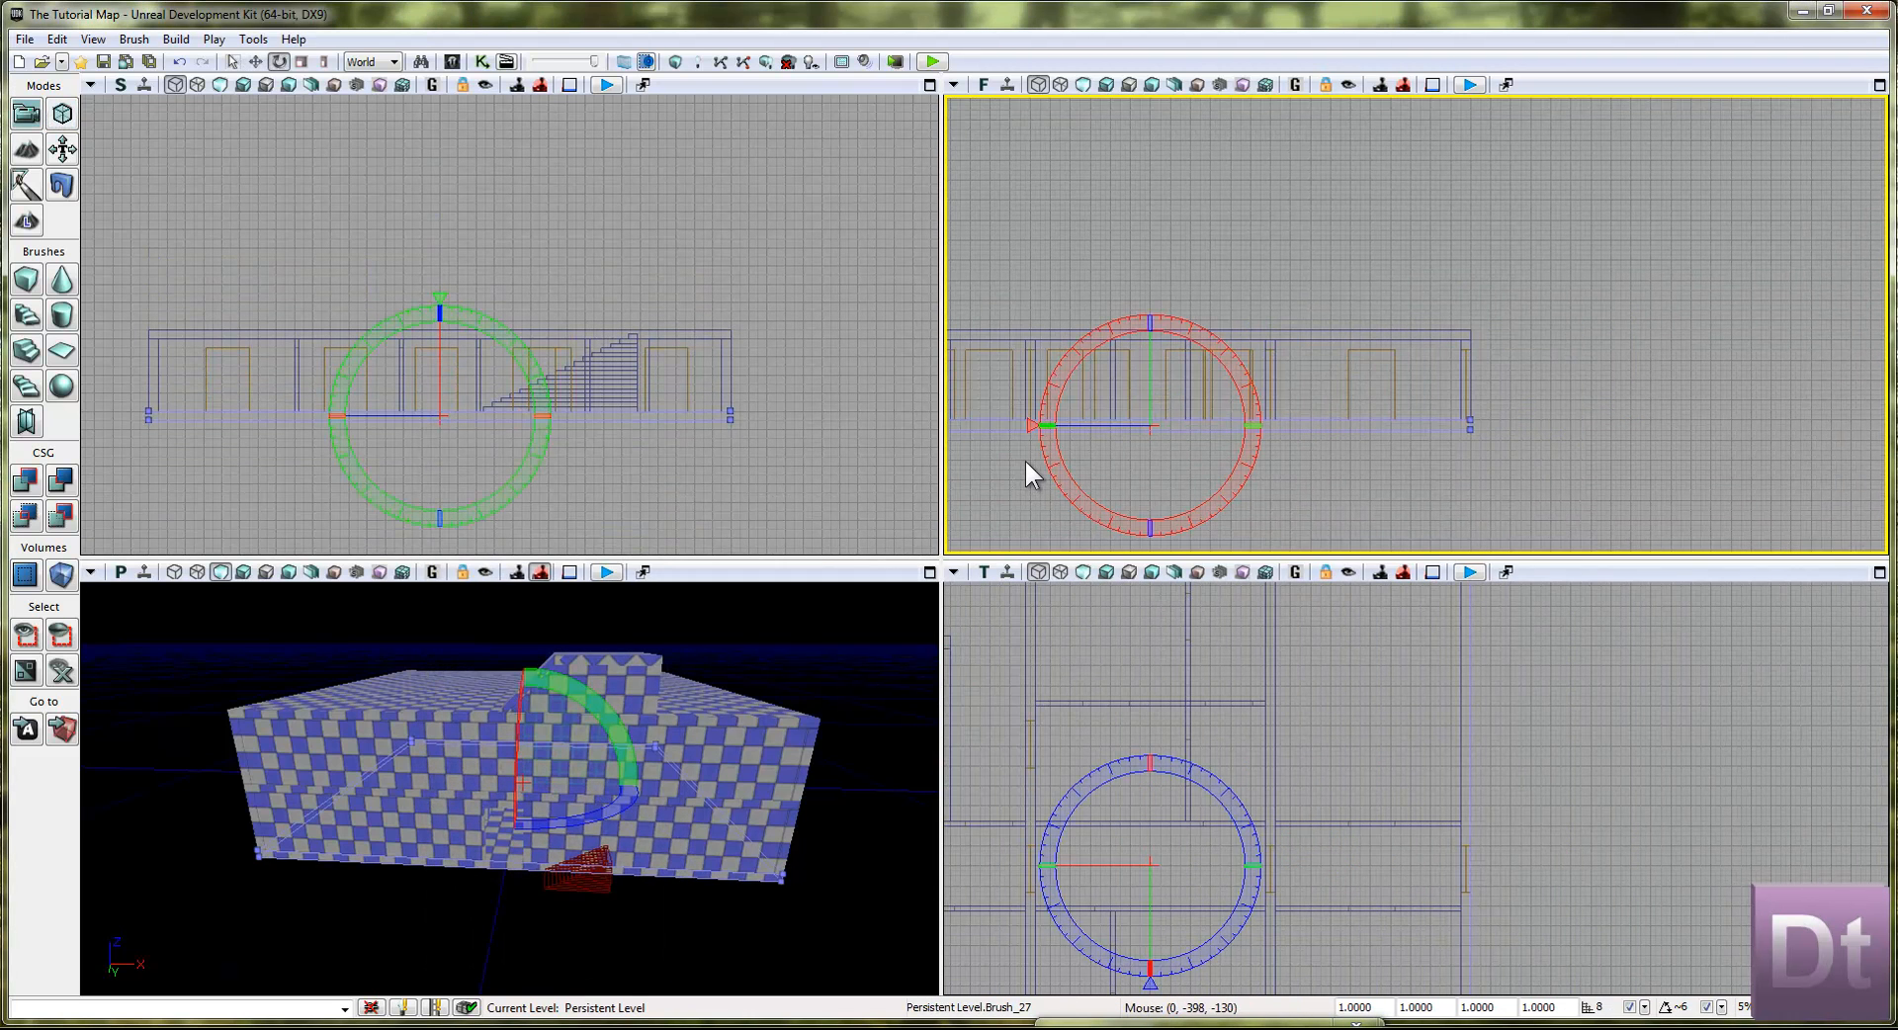
key(space)
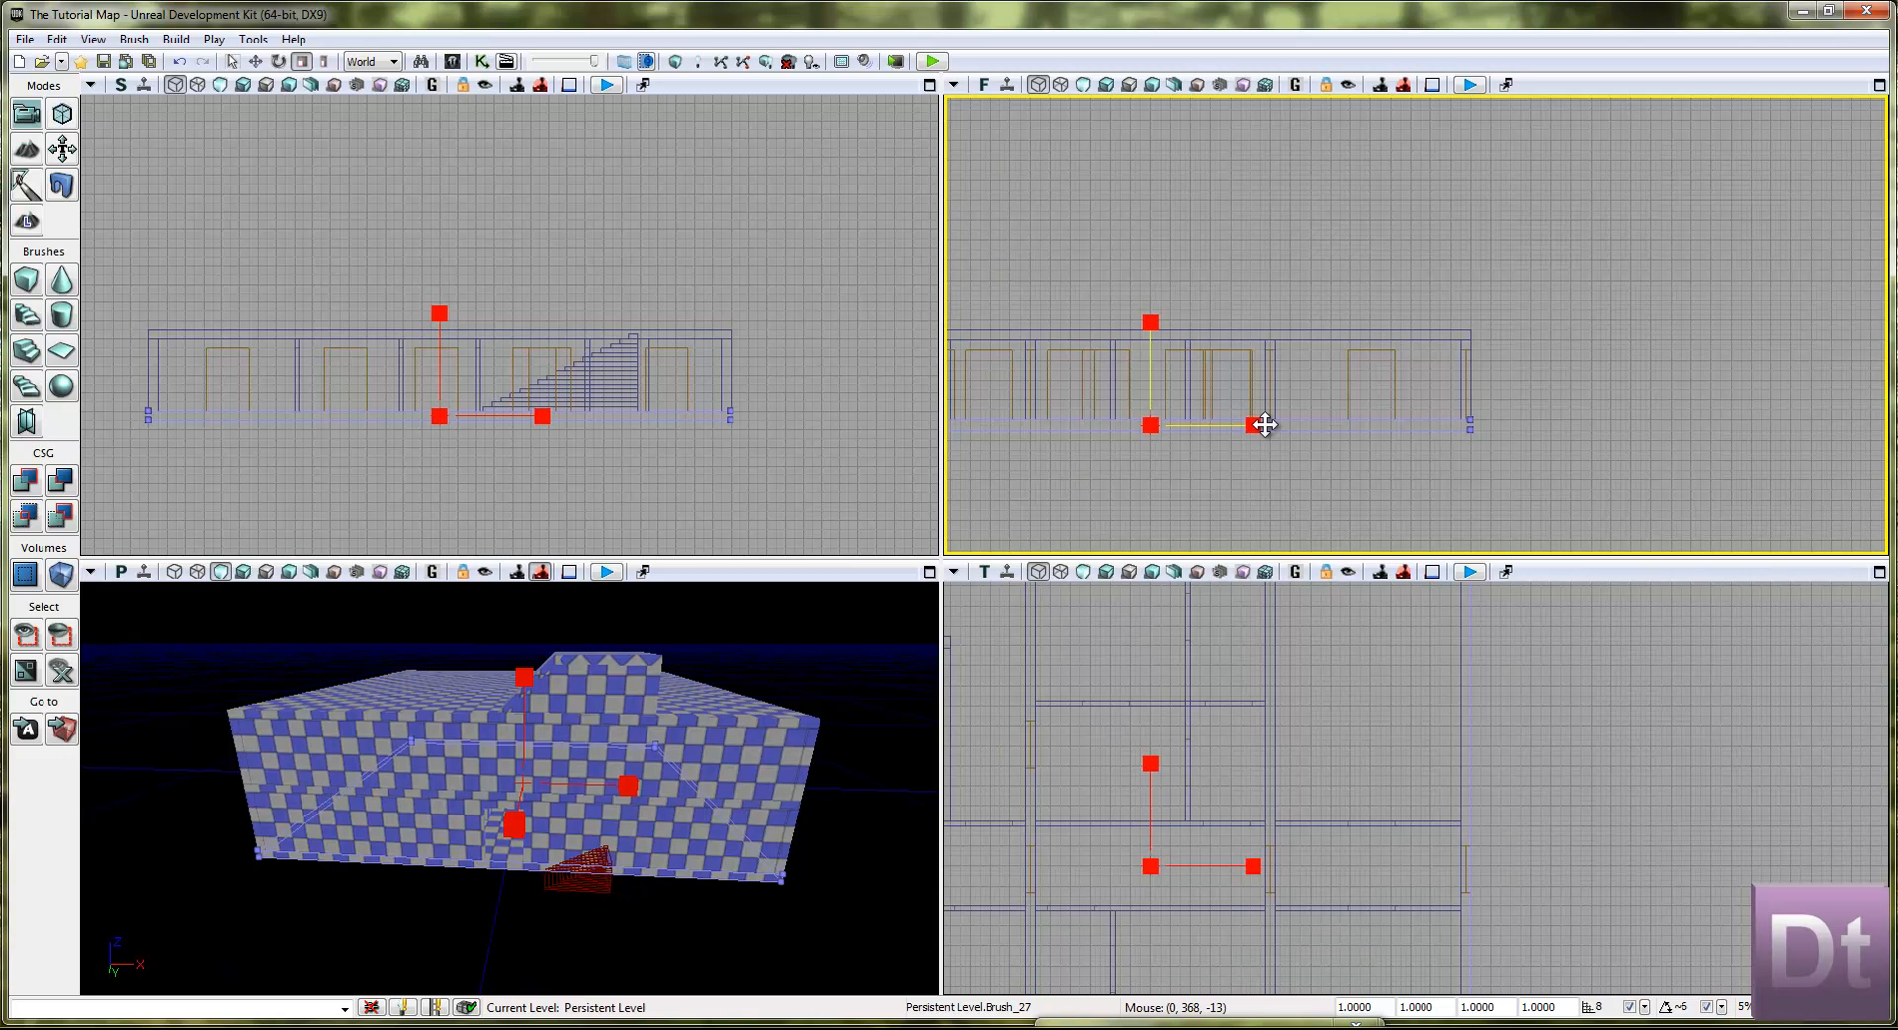
right_drag(1255, 467, 1344, 436)
right_drag(1344, 766, 1356, 695)
scroll(1357, 695, down, 6)
drag(1404, 742, 1441, 738)
scroll(1437, 889, down, 4)
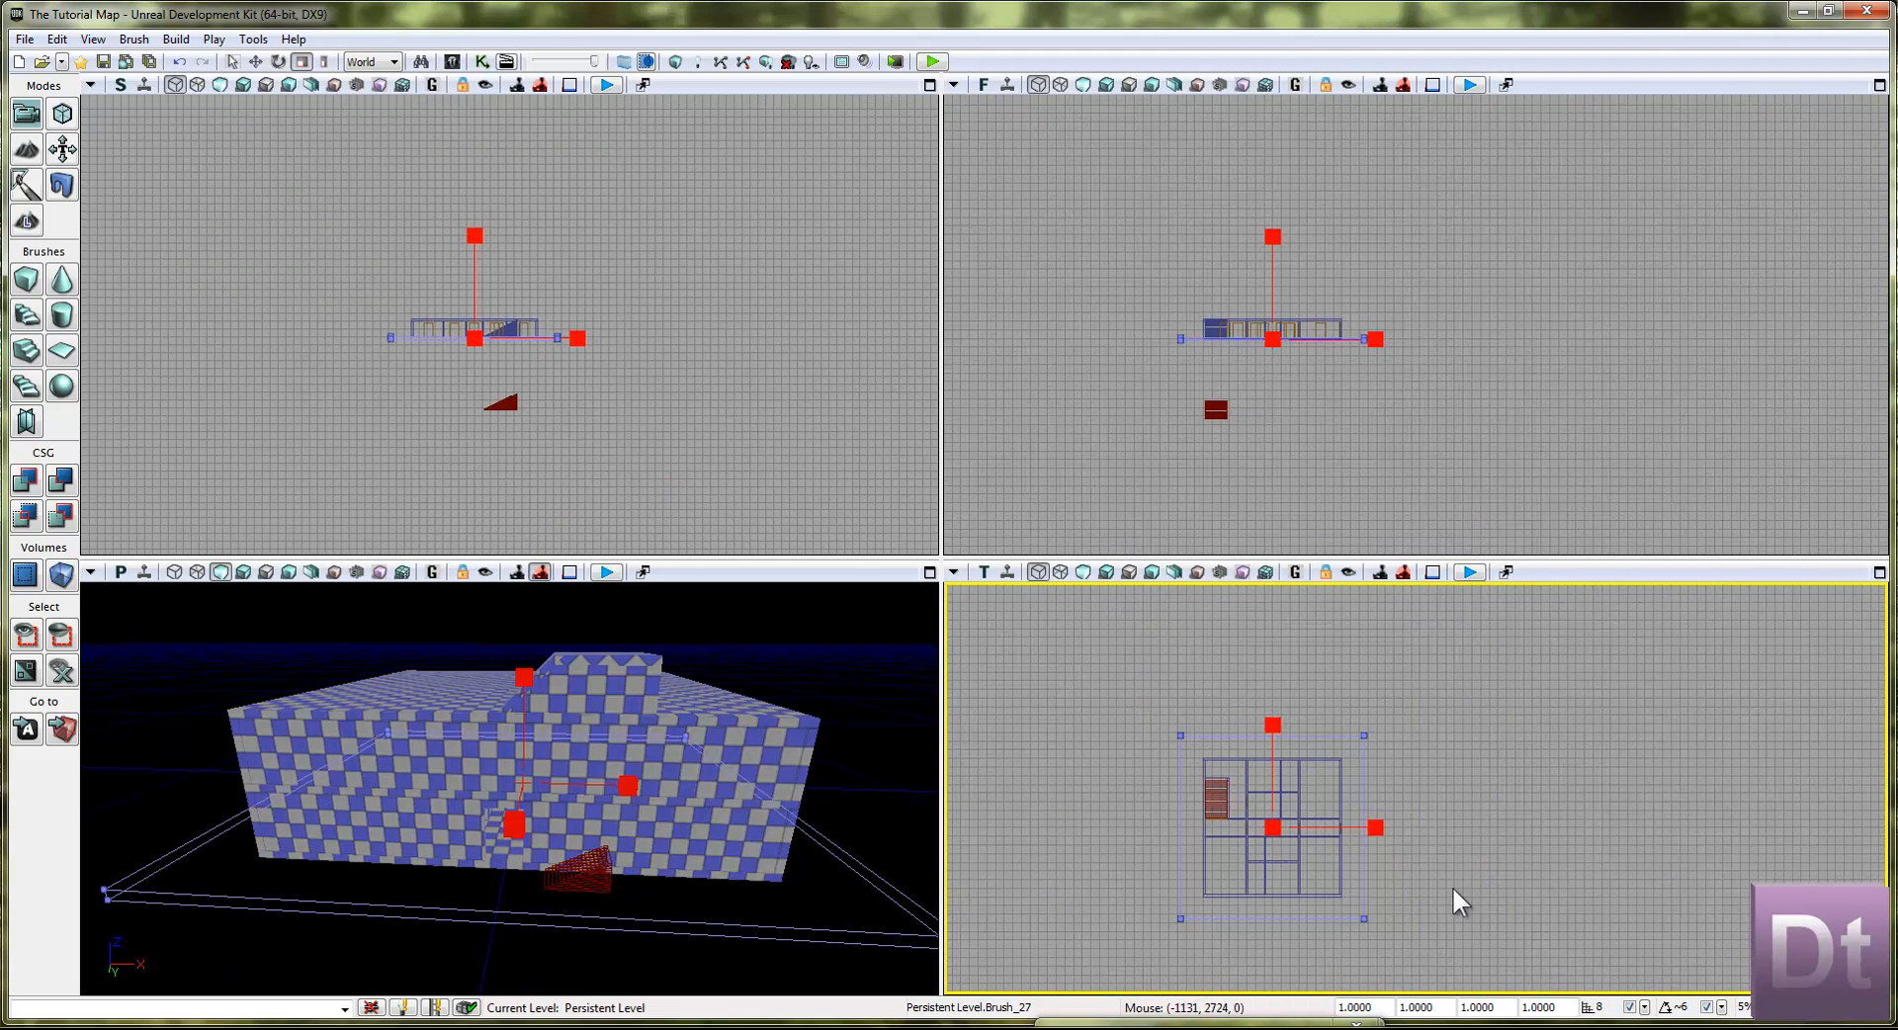
Step: Set the drag grid snap to 256 and scale the floor slab further, well beyond the building on every side
click(1644, 1007)
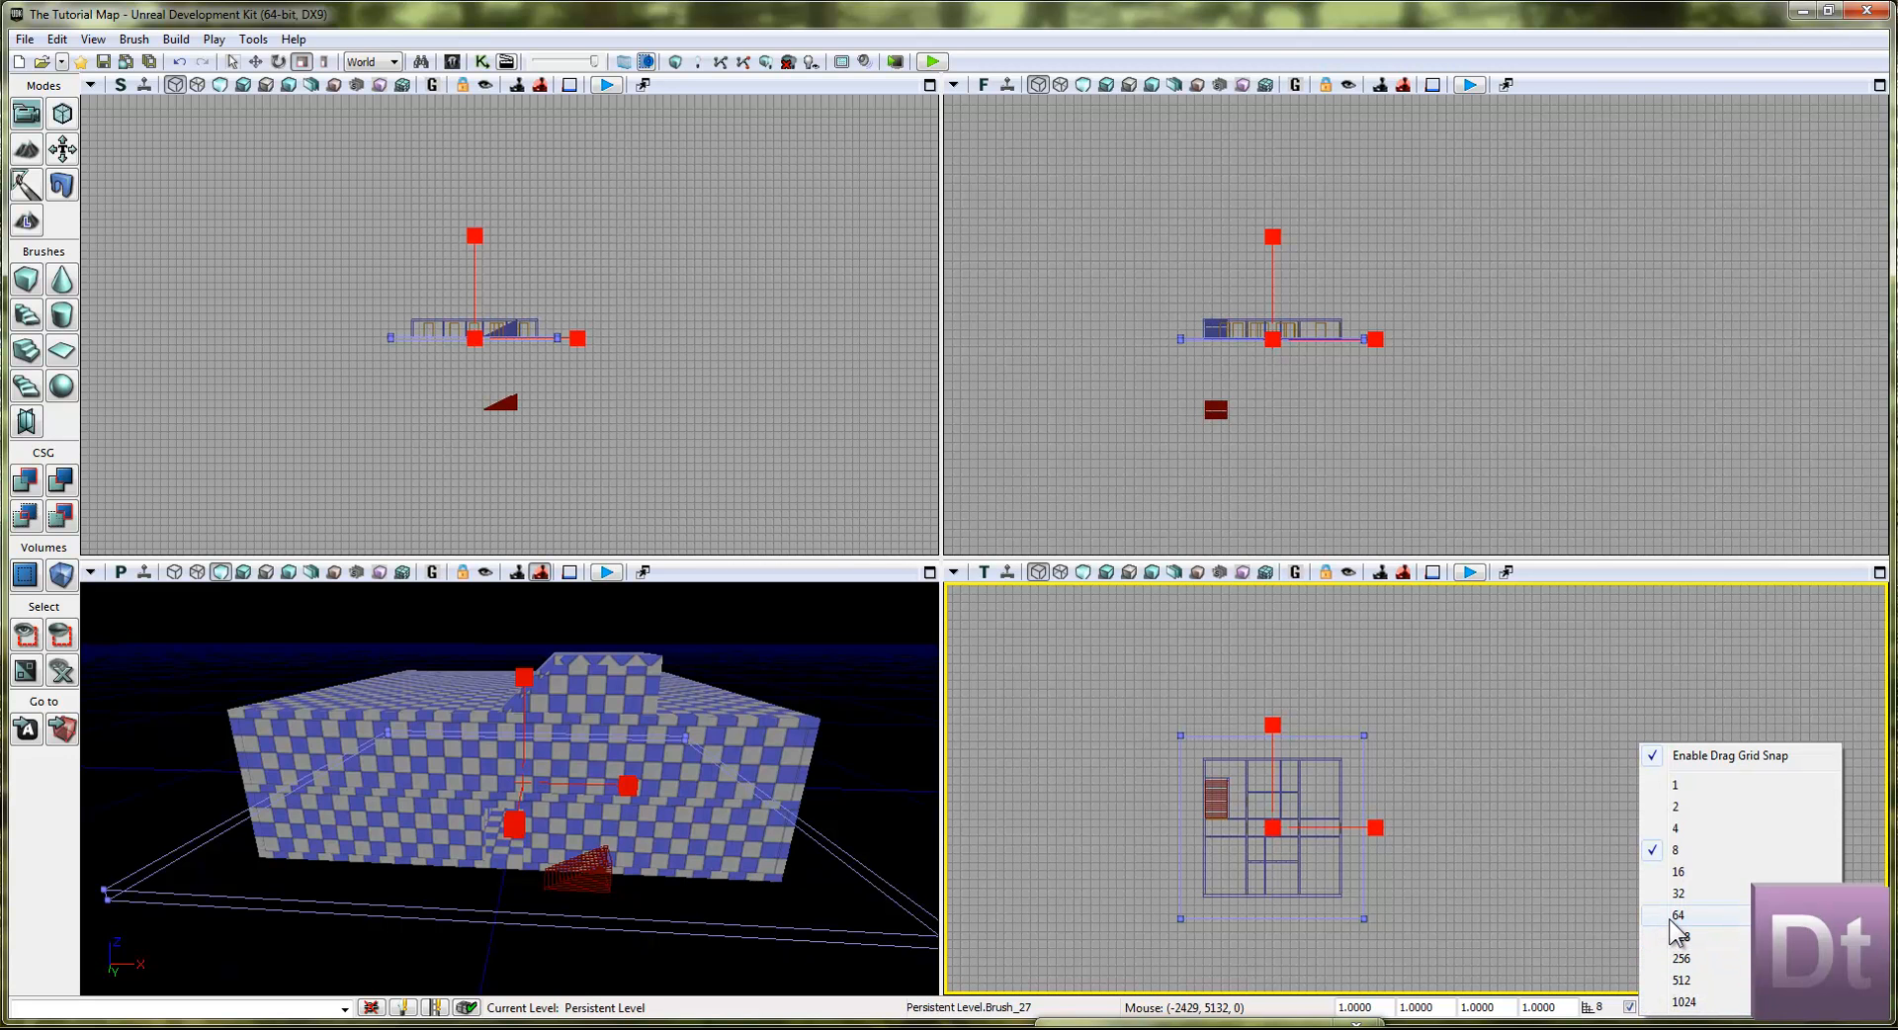
click(1679, 958)
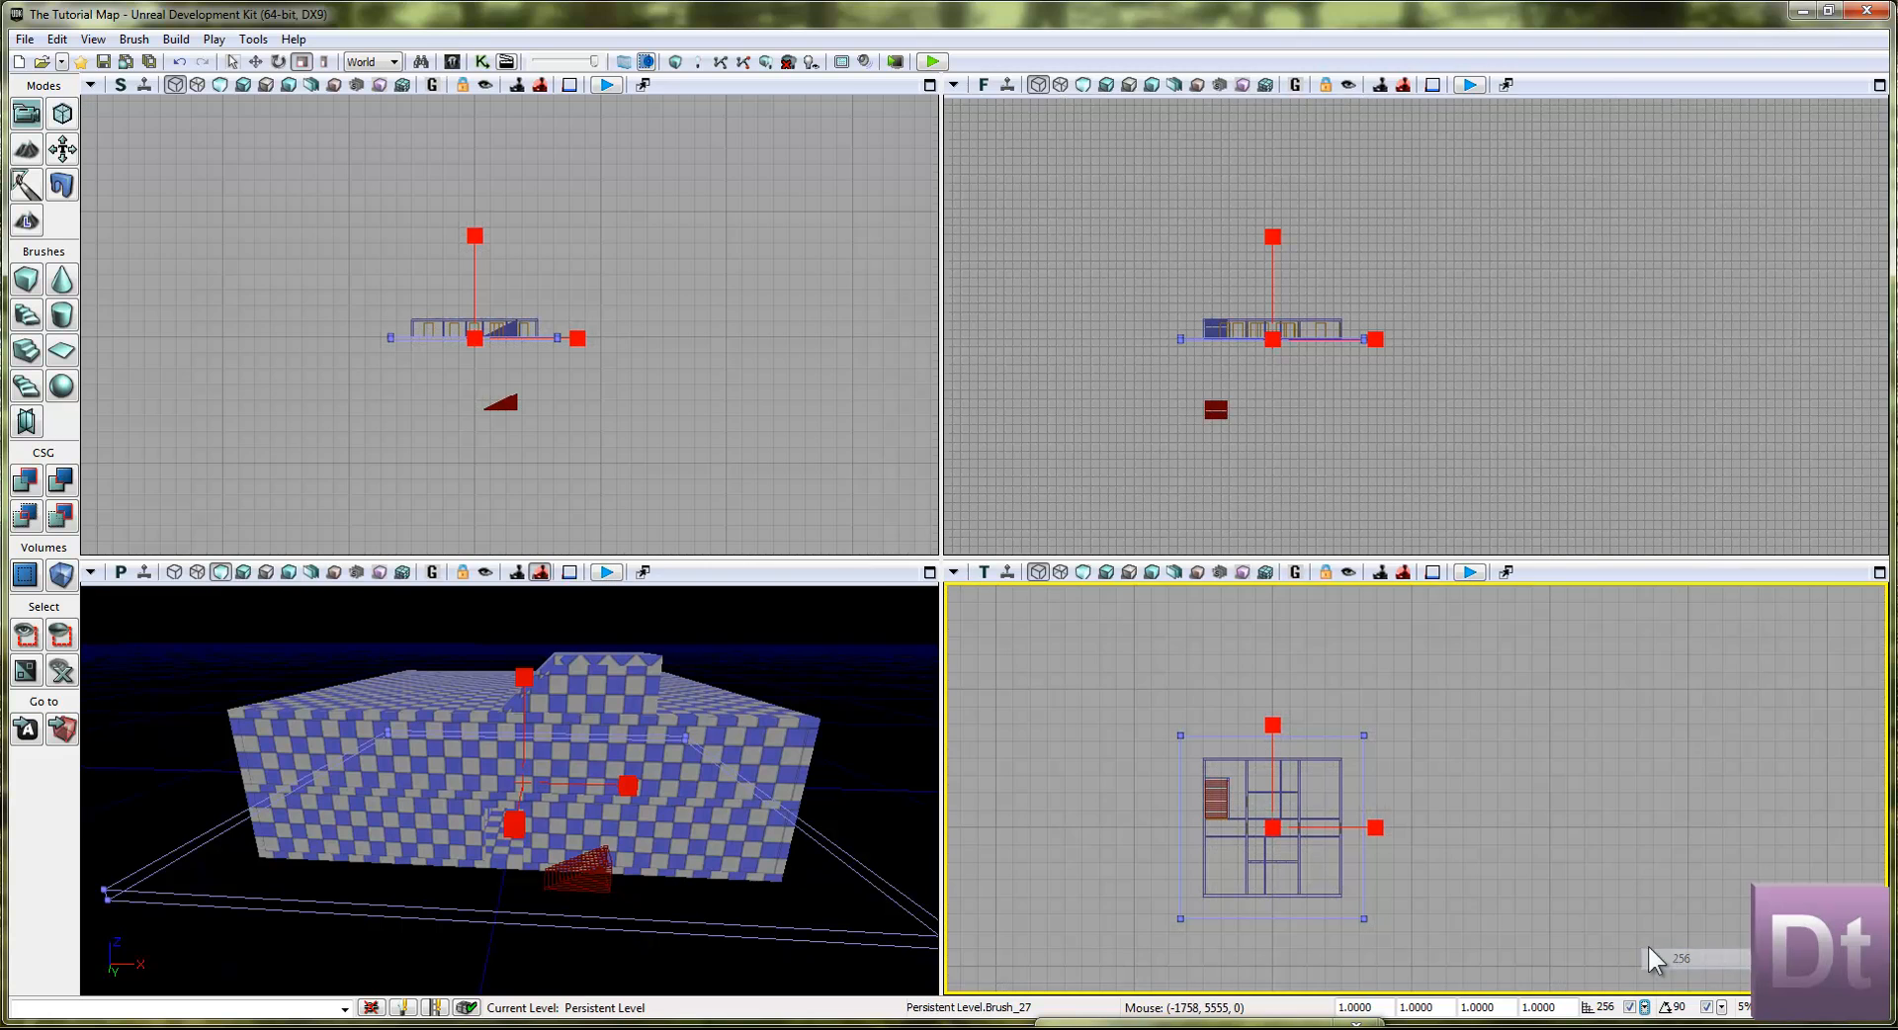
mouse_move(1510, 905)
mouse_down()
mouse_move(1426, 813)
mouse_move(1514, 813)
mouse_move(1440, 807)
mouse_move(1542, 782)
mouse_move(1666, 712)
mouse_move(1504, 682)
mouse_move(1729, 825)
mouse_up()
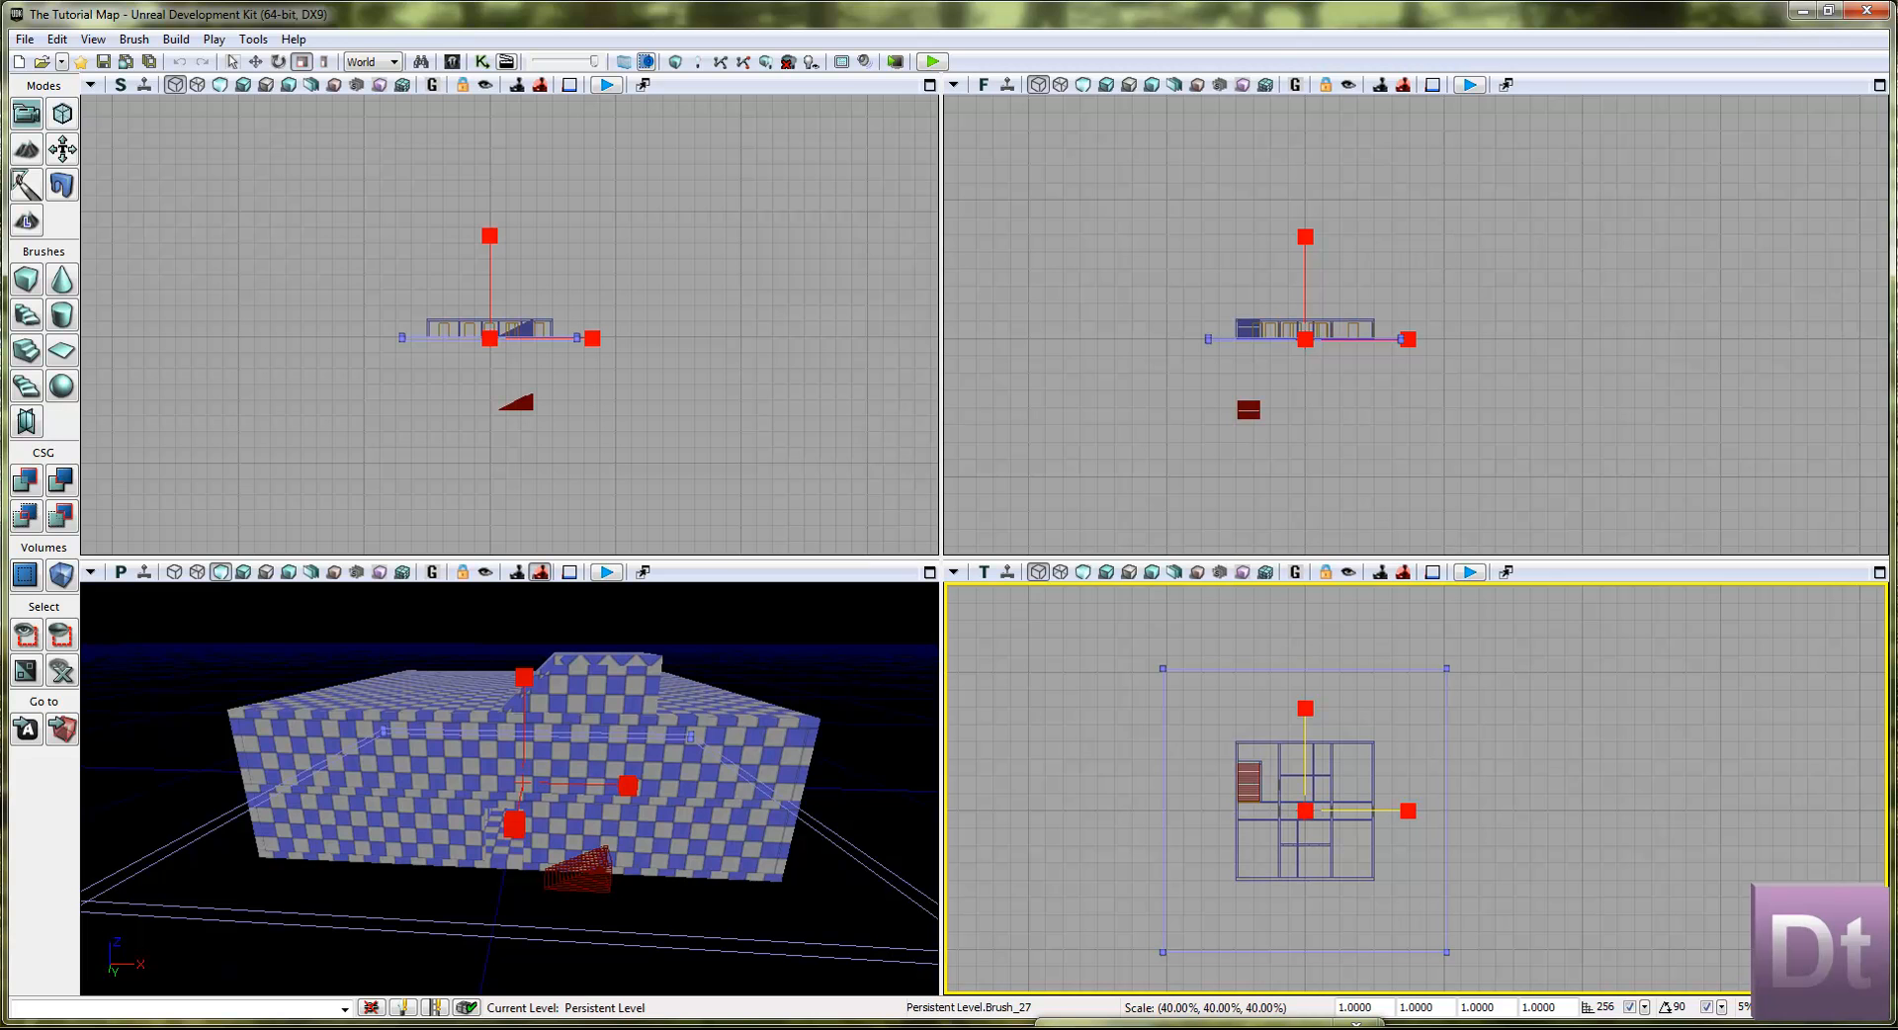
click(1501, 799)
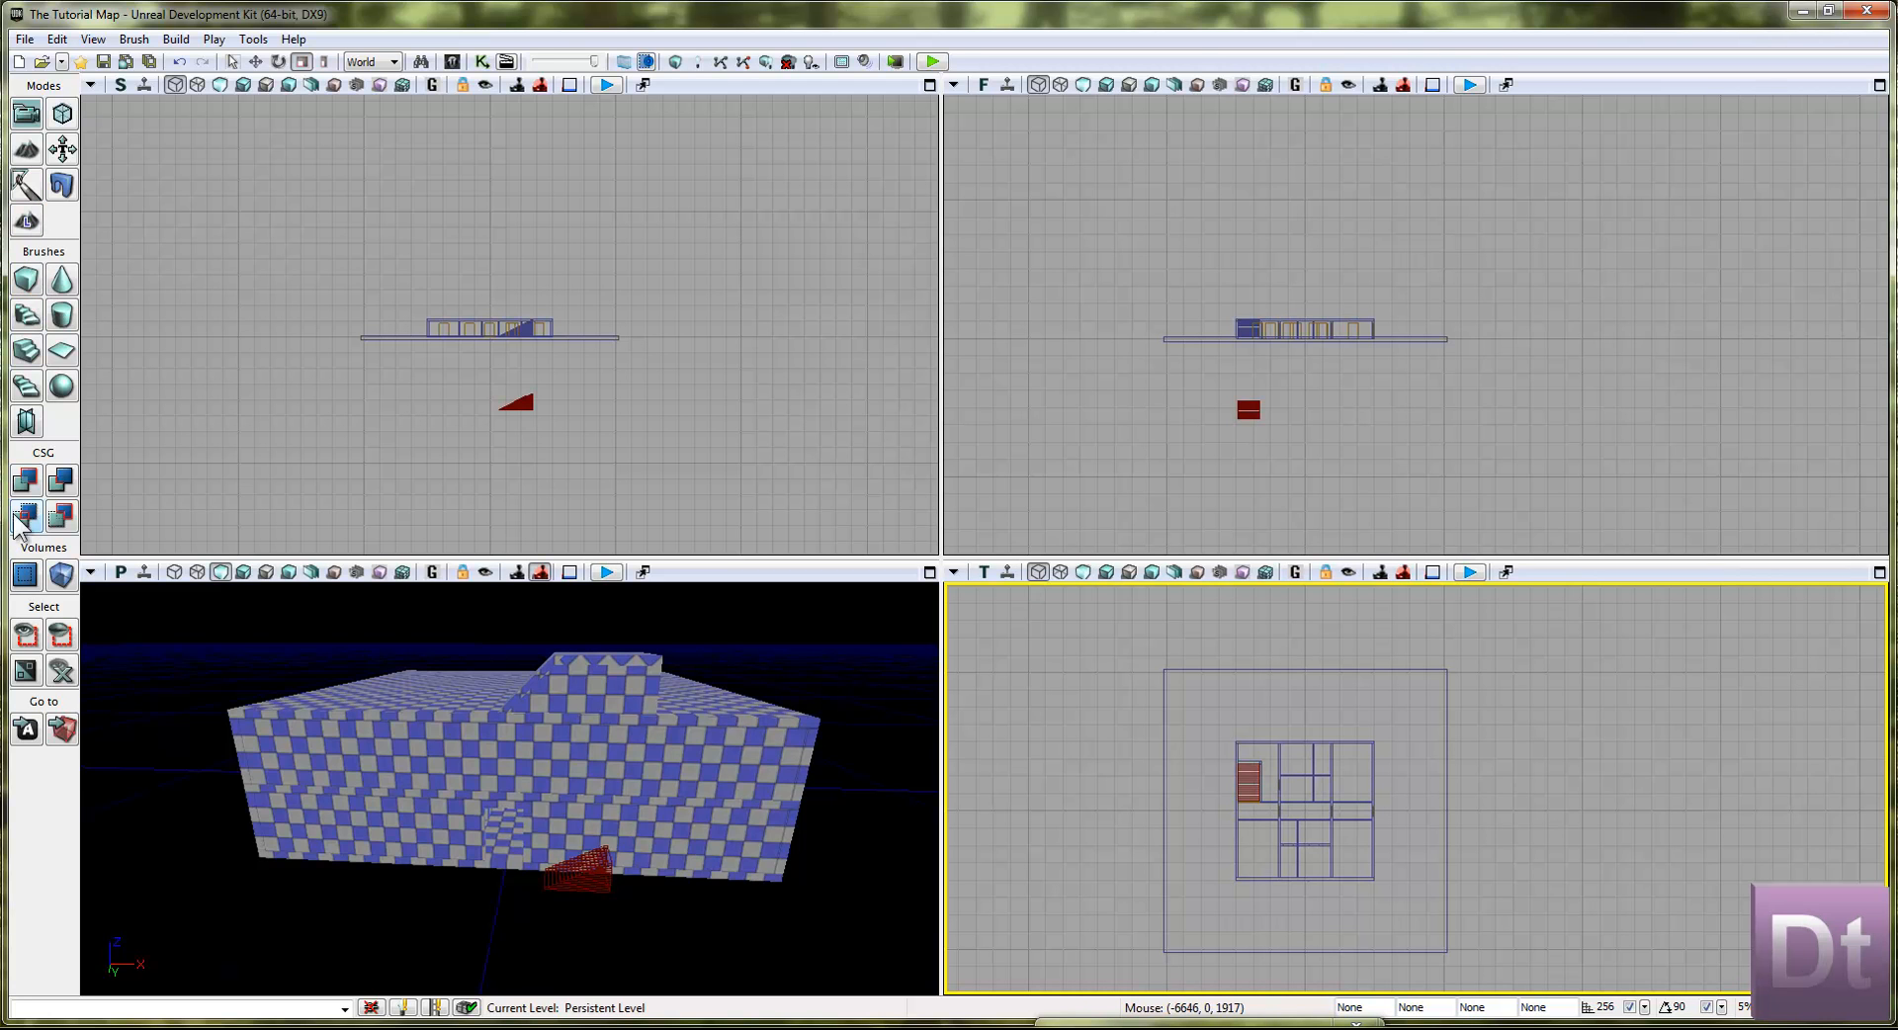
Step: Add a stair brush from the builder brush and move the builder brush straight down away from the copy
click(27, 482)
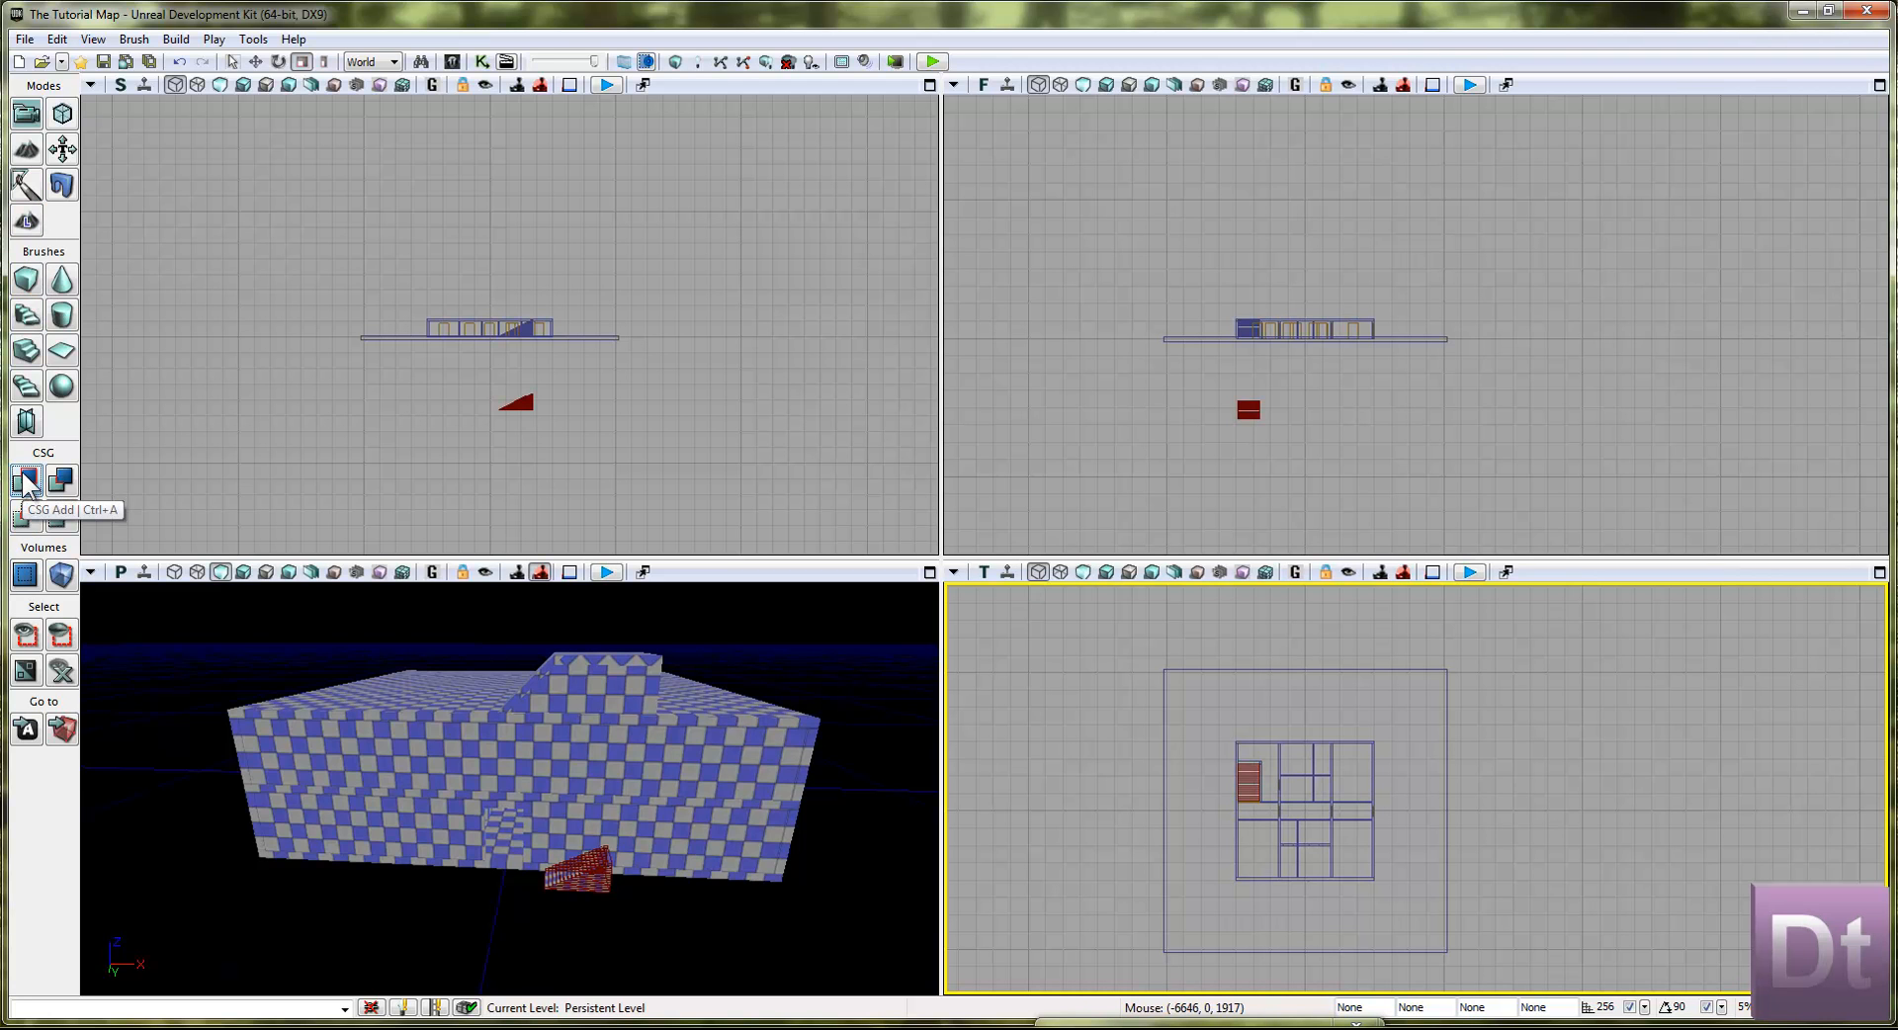
scroll(1246, 820, up, 4)
click(1254, 809)
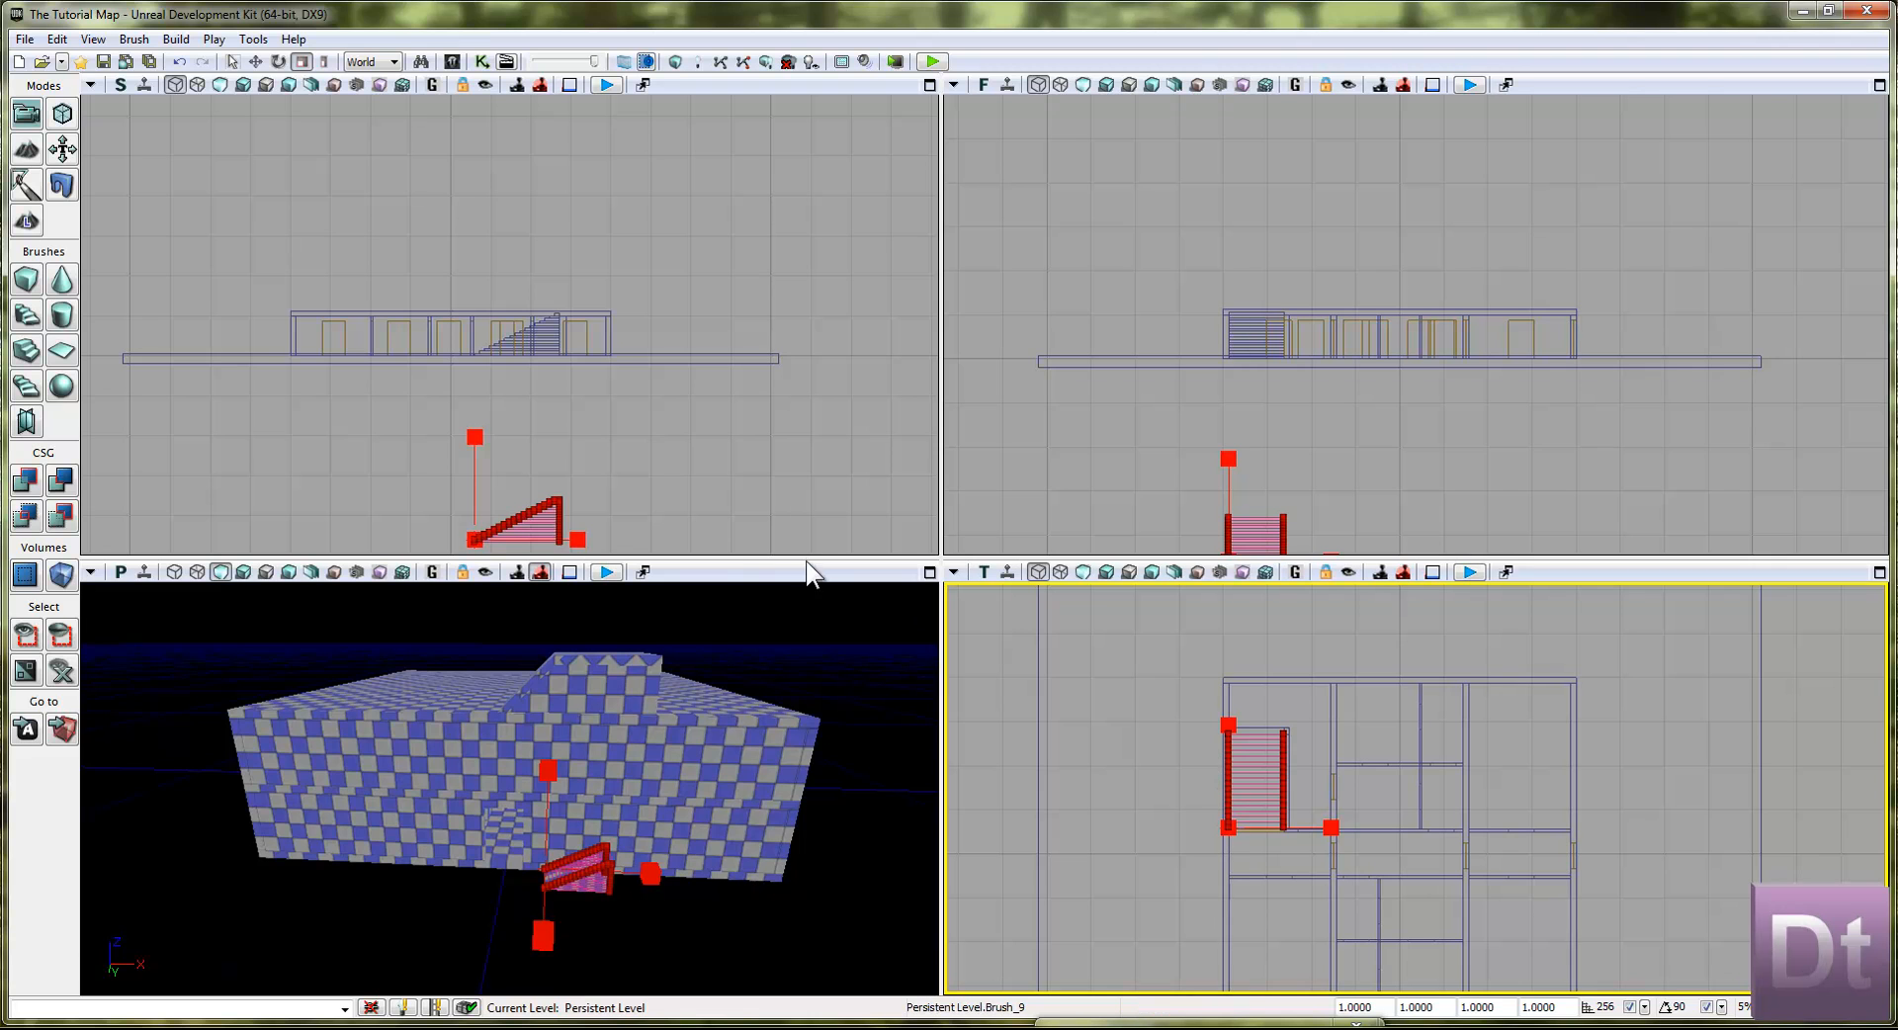
click(687, 516)
scroll(748, 445, up, 4)
mouse_move(744, 455)
mouse_down()
mouse_move(774, 416)
mouse_move(814, 411)
mouse_up()
click(632, 427)
key(space)
drag(542, 396, 555, 583)
Step: Delete the added stair copy beneath the building
click(596, 471)
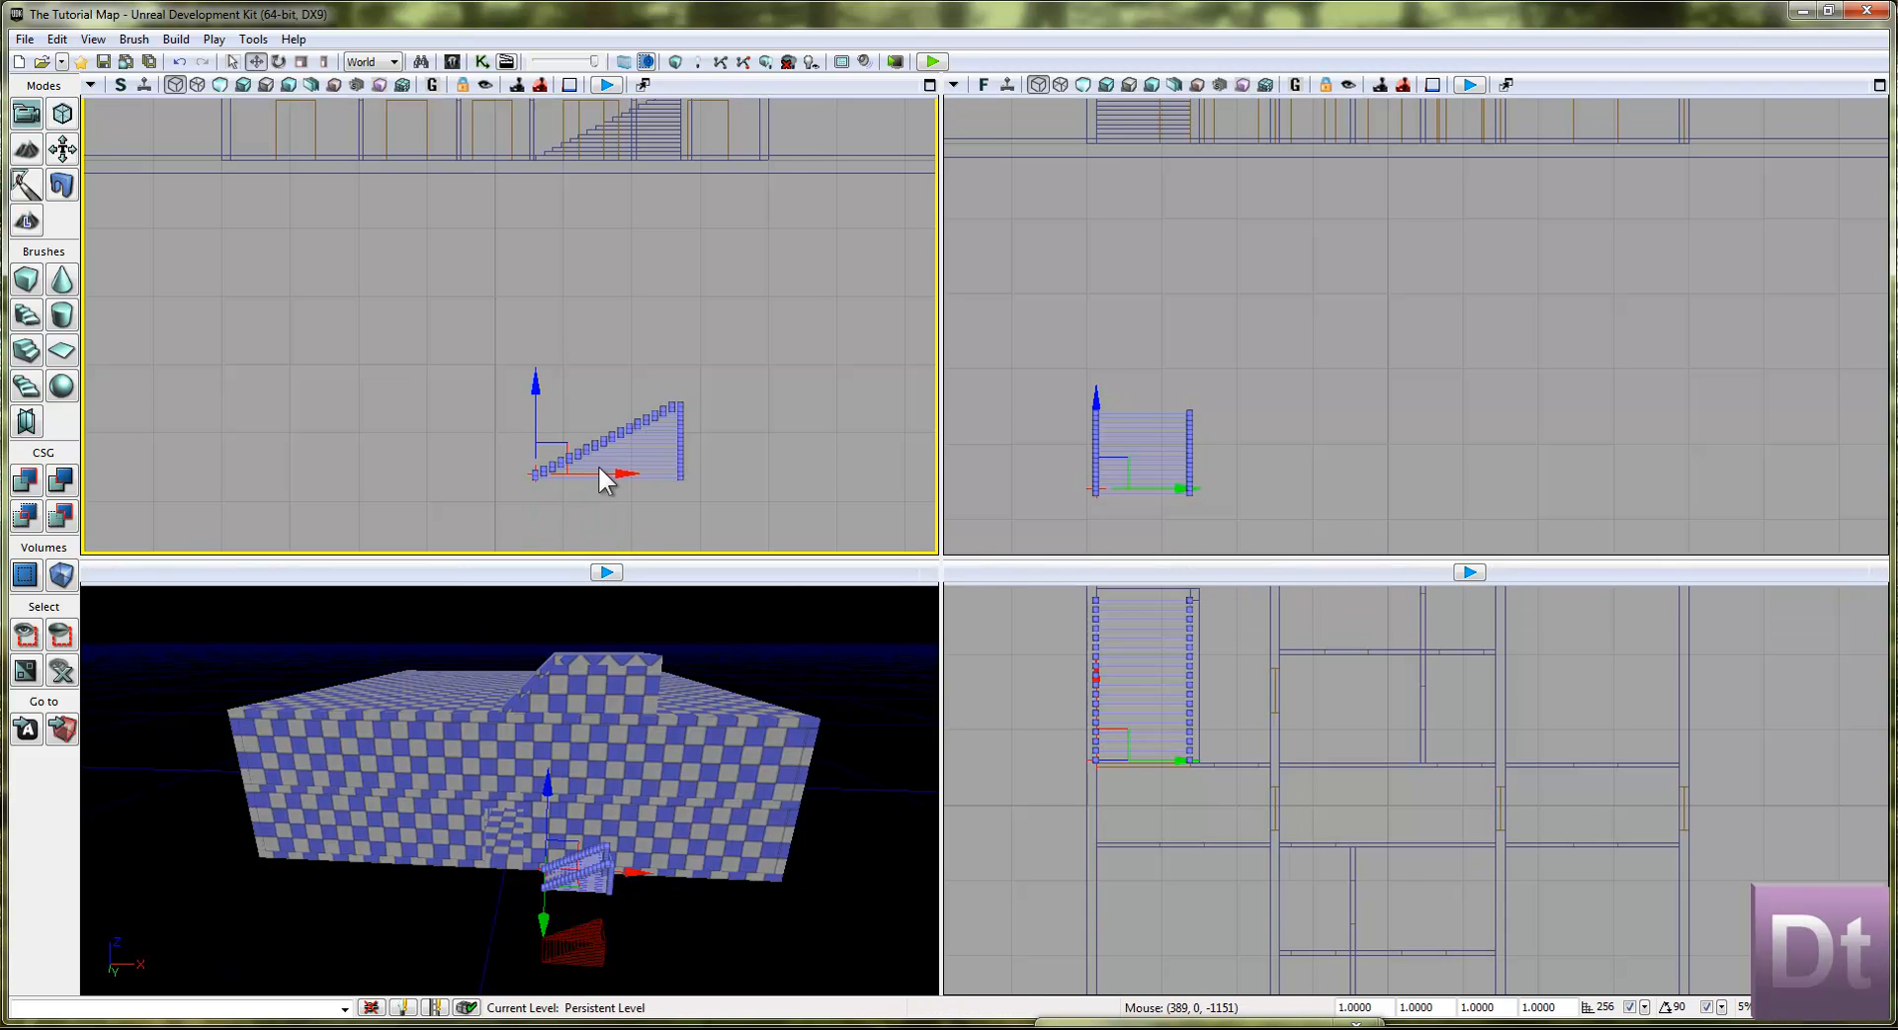
click(716, 387)
scroll(716, 388, down, 5)
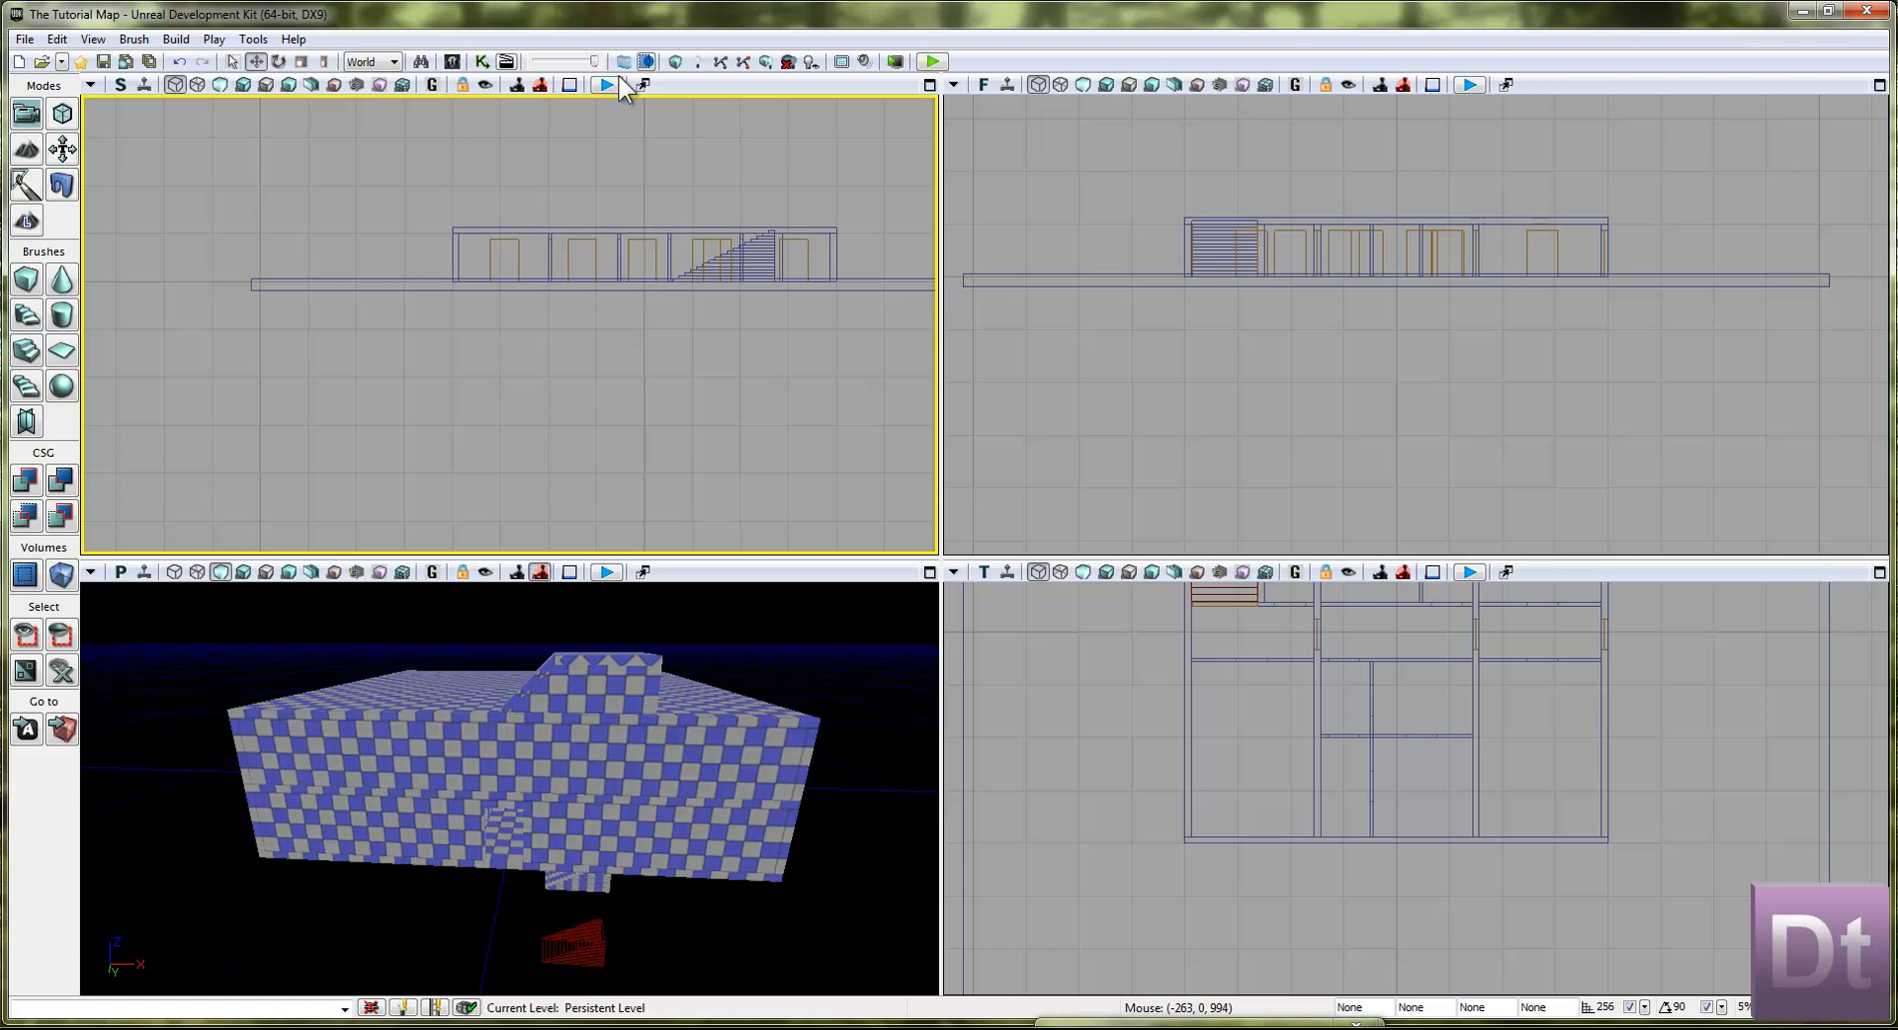
Step: Rebuild the map geometry, close the map check, and inspect a doorway threshold at floor level
click(673, 61)
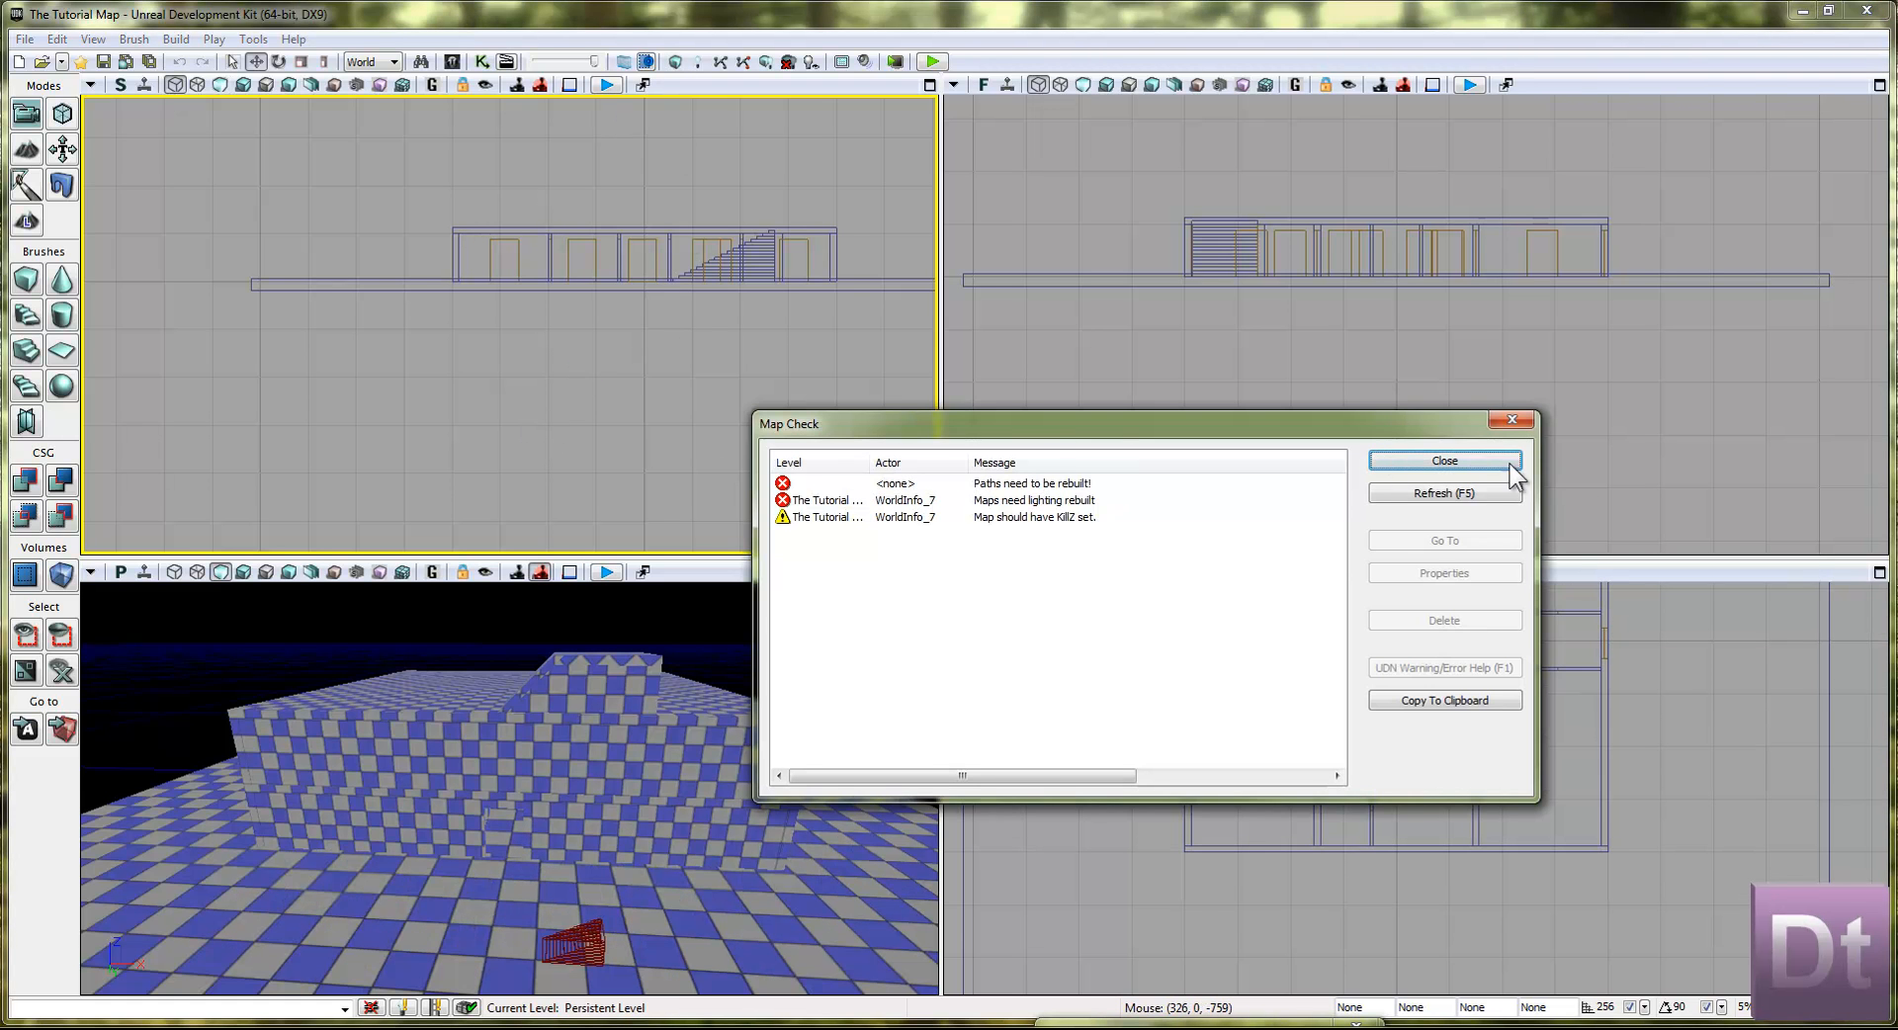
click(1487, 468)
right_drag(899, 516, 979, 619)
mouse_move(890, 692)
right_down()
mouse_move(861, 737)
mouse_move(939, 729)
mouse_move(938, 676)
mouse_move(867, 769)
mouse_move(911, 818)
mouse_move(935, 811)
mouse_move(746, 754)
mouse_move(198, 741)
mouse_move(600, 744)
mouse_move(547, 828)
mouse_move(283, 772)
mouse_move(415, 754)
mouse_move(605, 870)
mouse_move(614, 805)
right_up()
key(w)
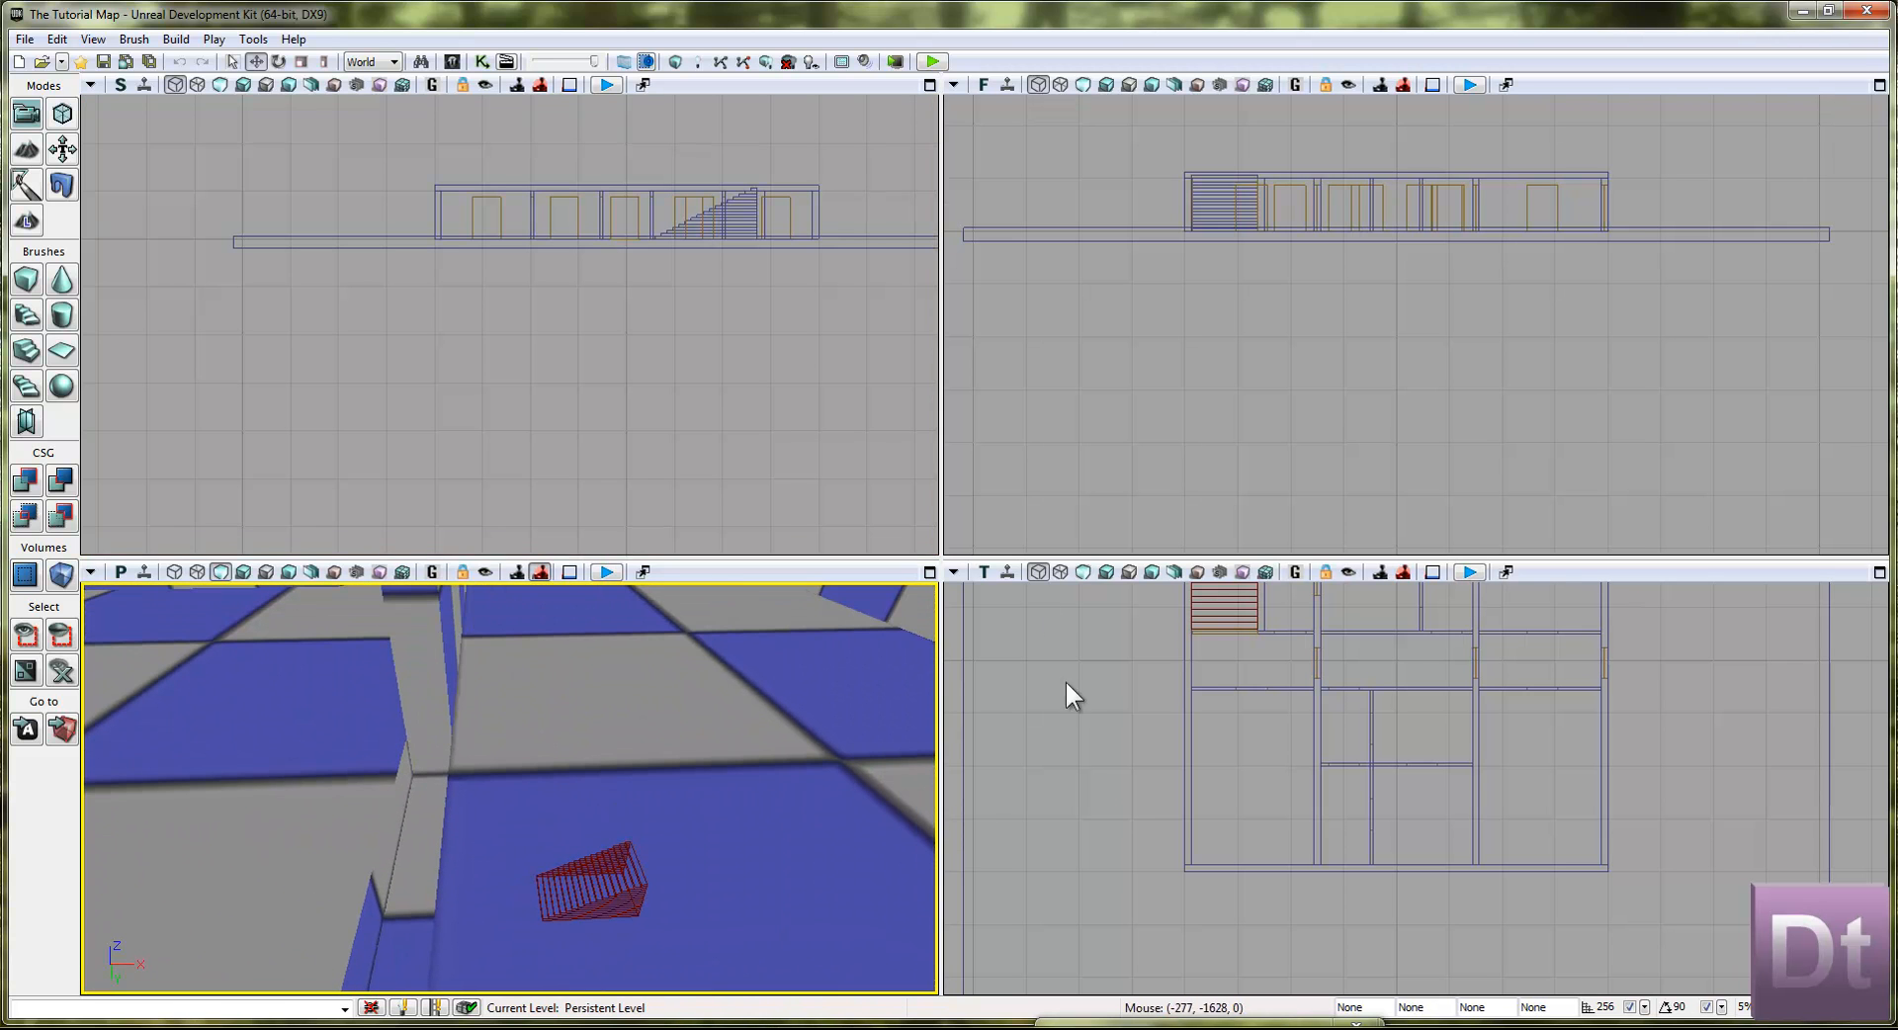
Step: Select the exterior doorway brush at the corridor's end and set the drag grid snap to 8
scroll(645, 424, up, 8)
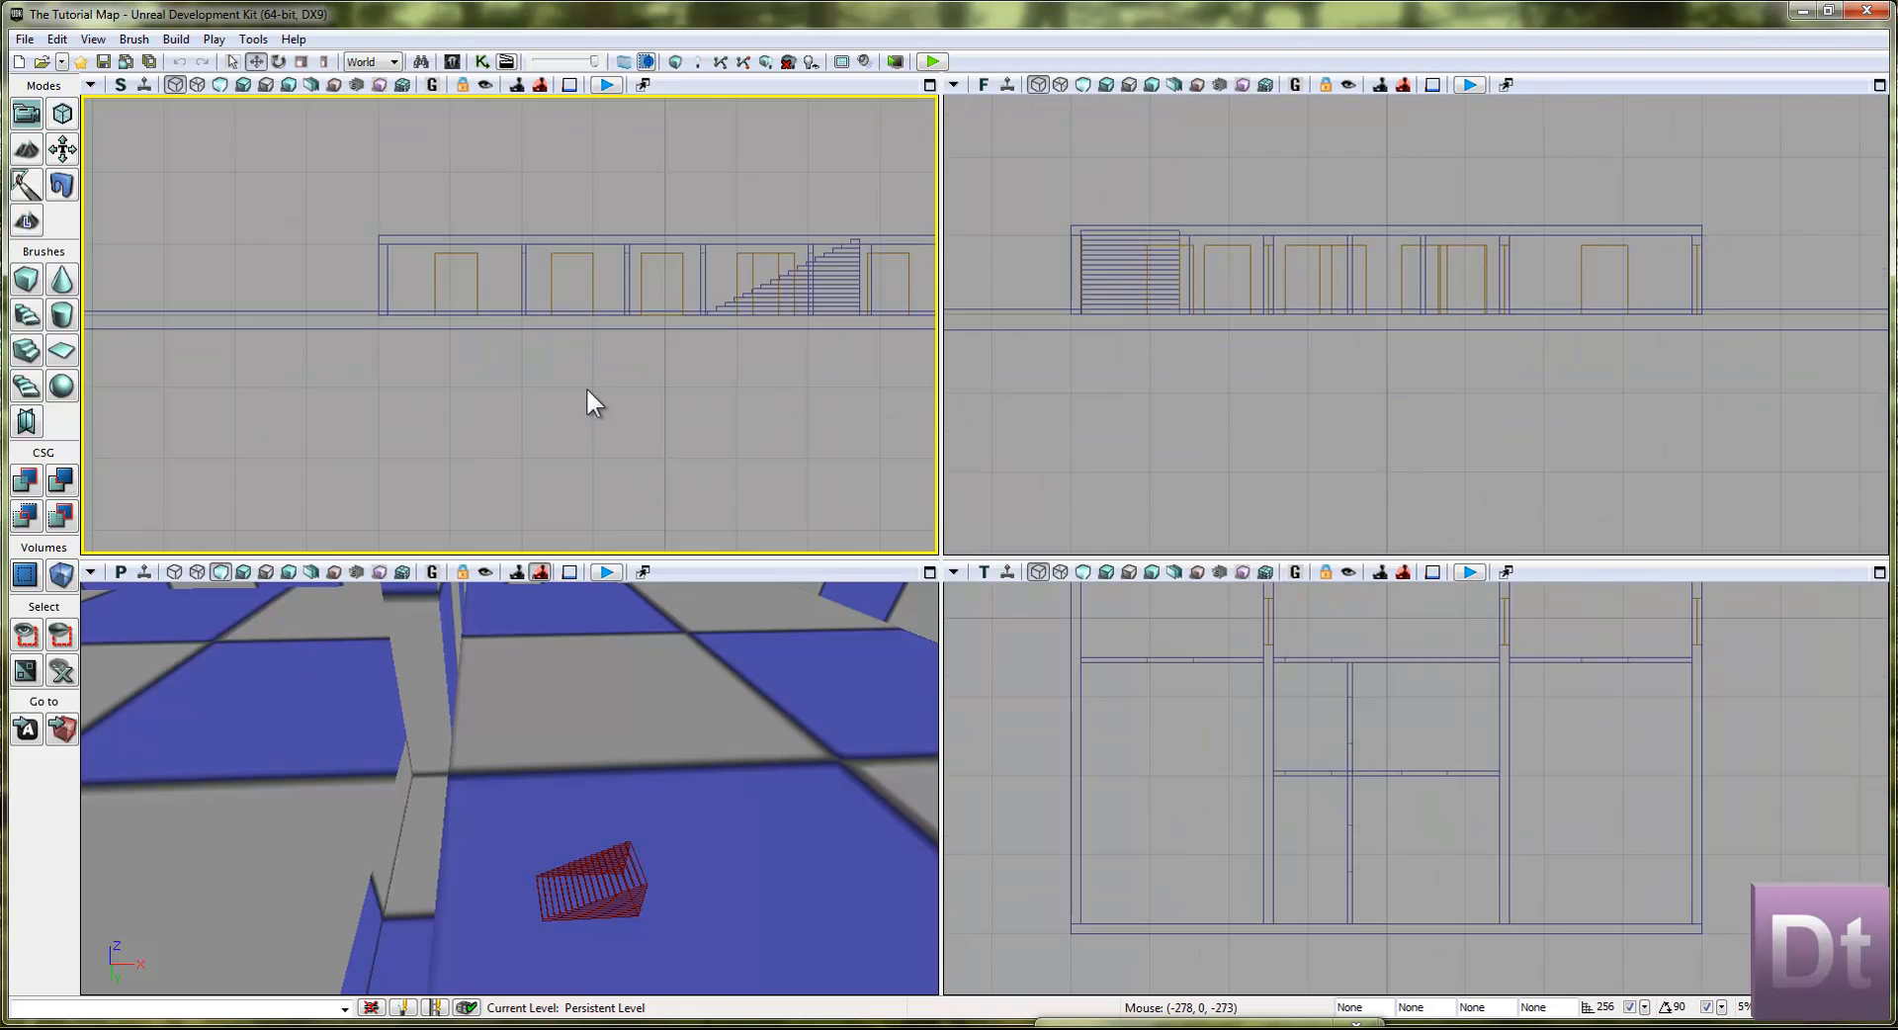
drag(675, 258, 662, 407)
scroll(662, 406, up, 2)
click(655, 424)
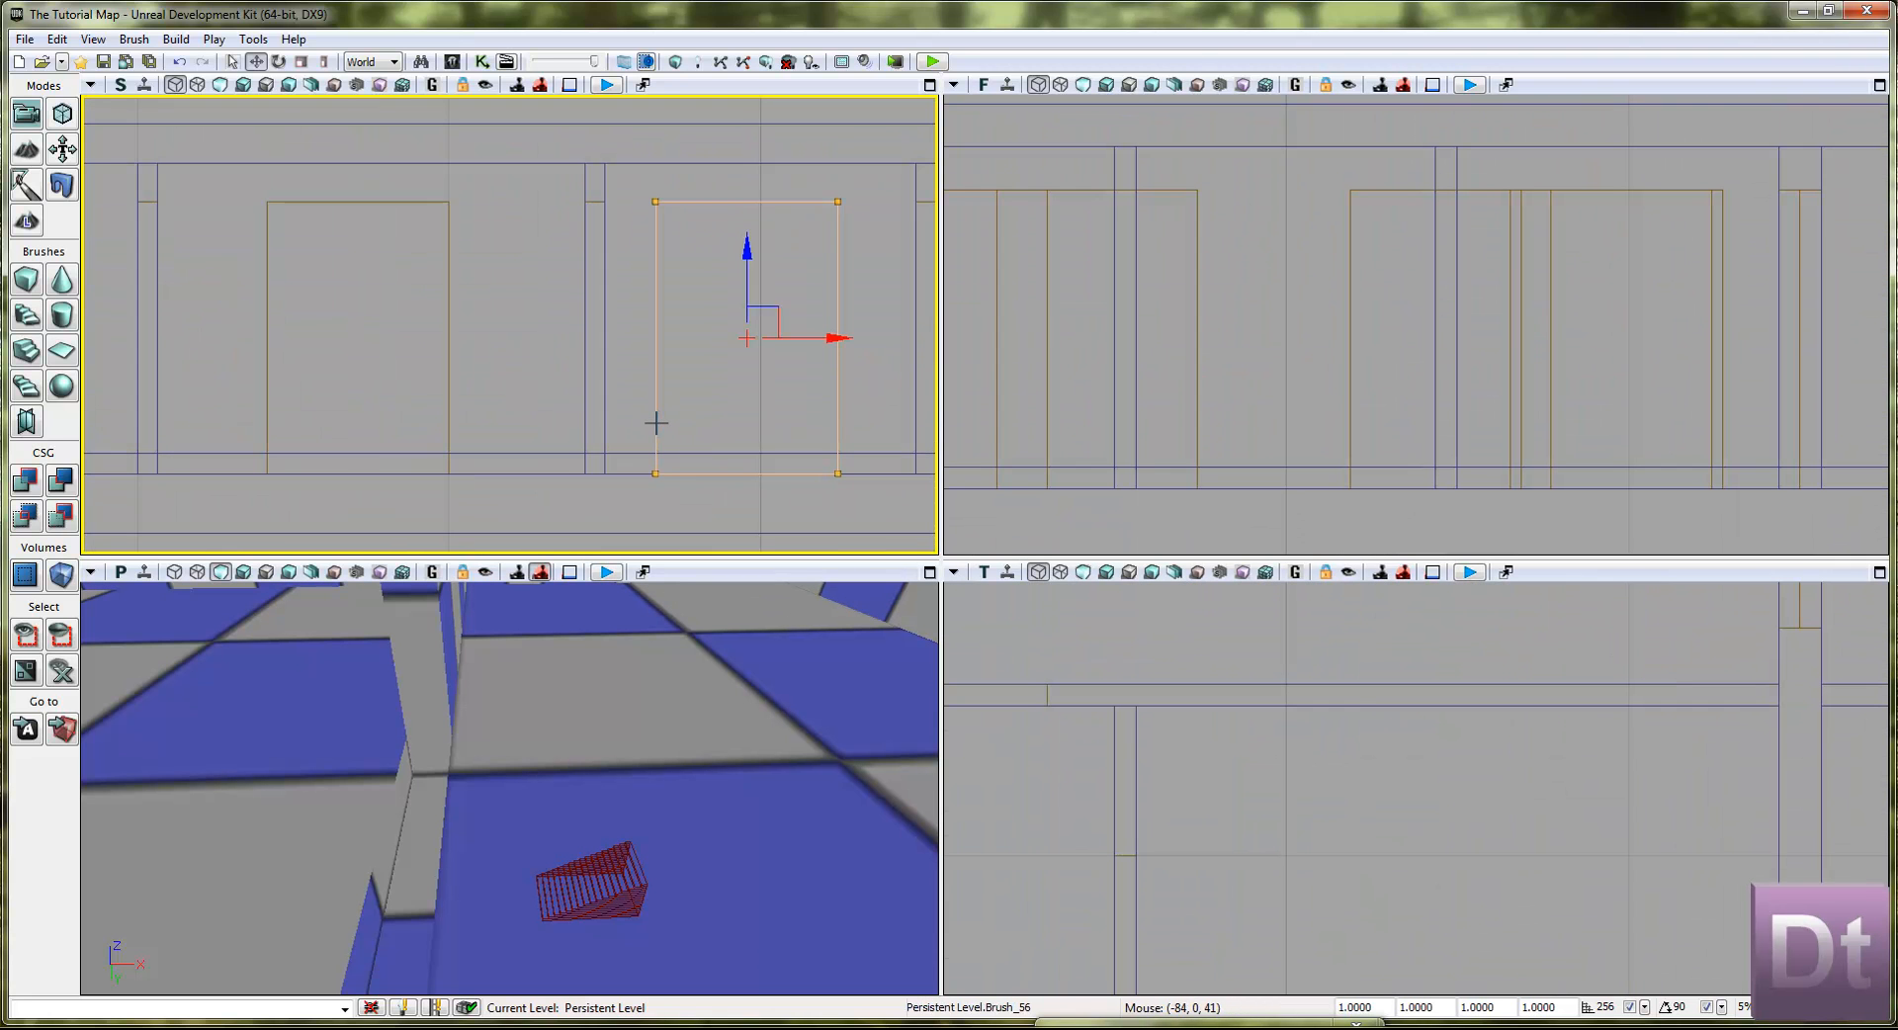
click(1646, 1009)
click(1681, 857)
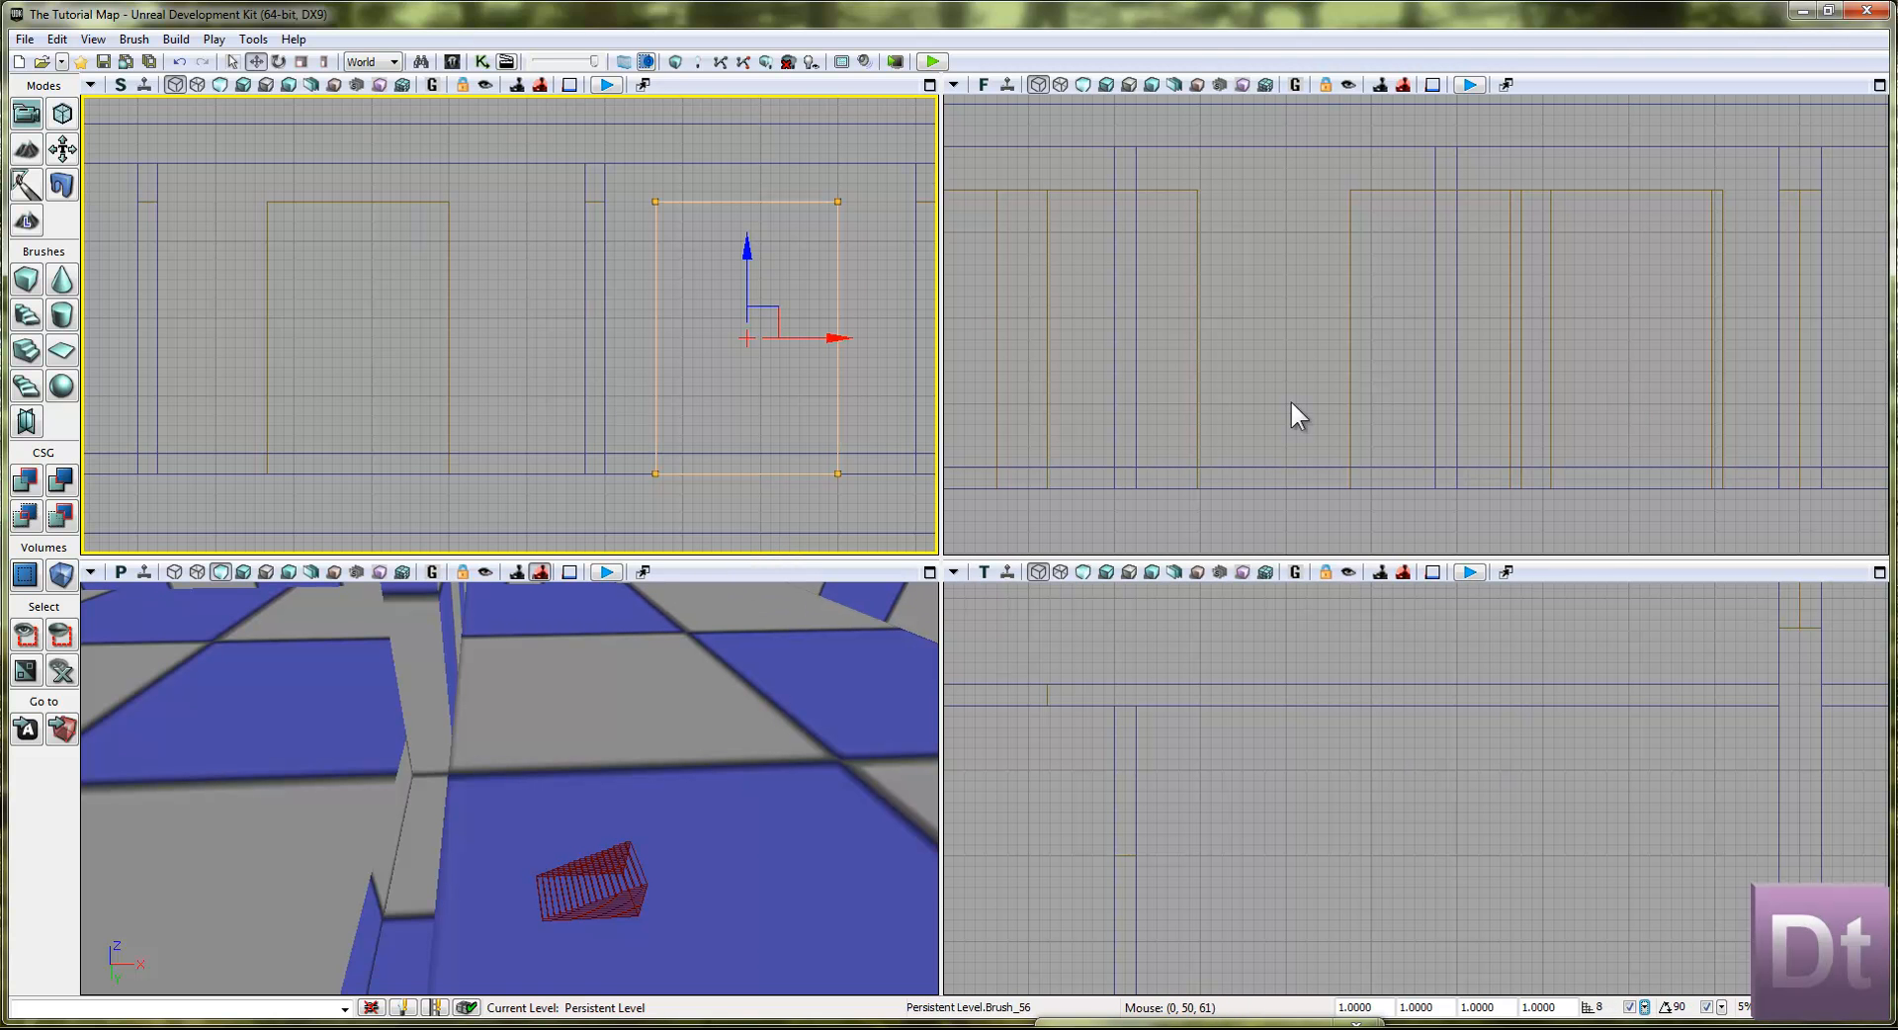
Step: Select the building's additive wall, ceiling and stair brushes and hide them, leaving the doorway brushes and floor slab
scroll(1335, 465, down, 5)
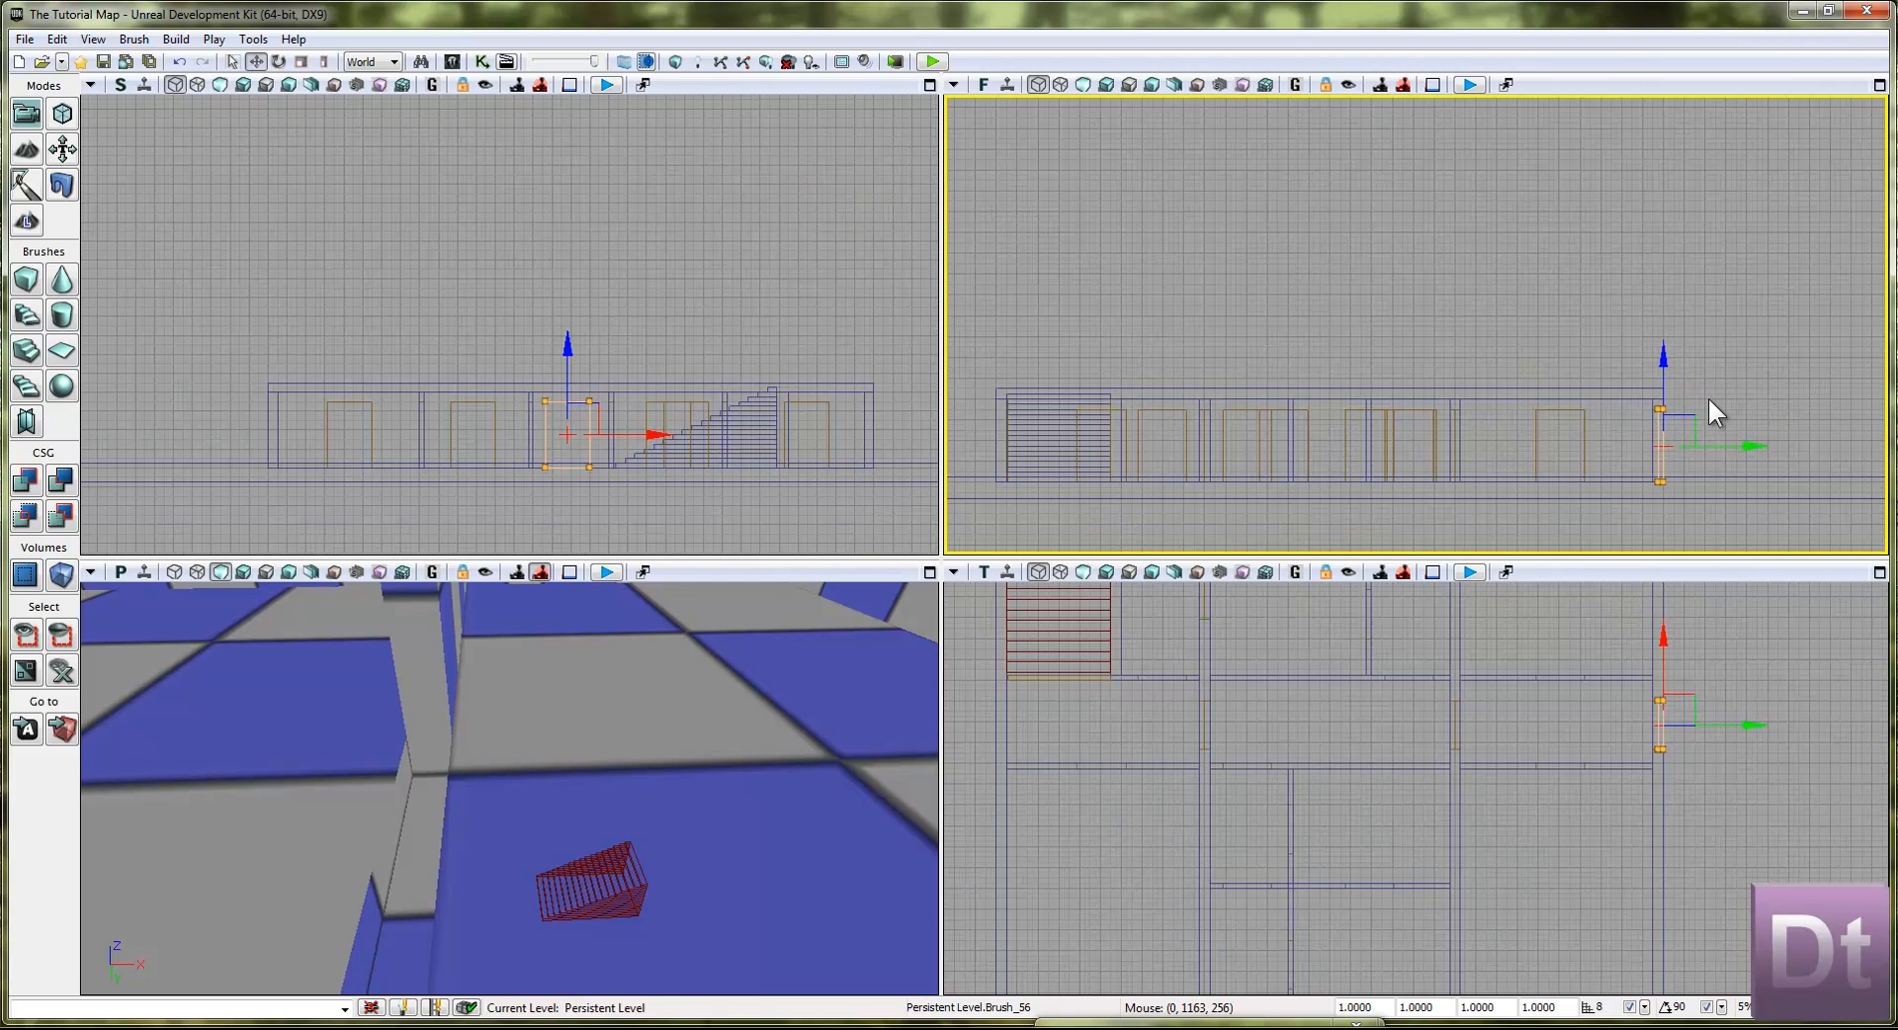
ctrl+alt+drag(1708, 399, 979, 362)
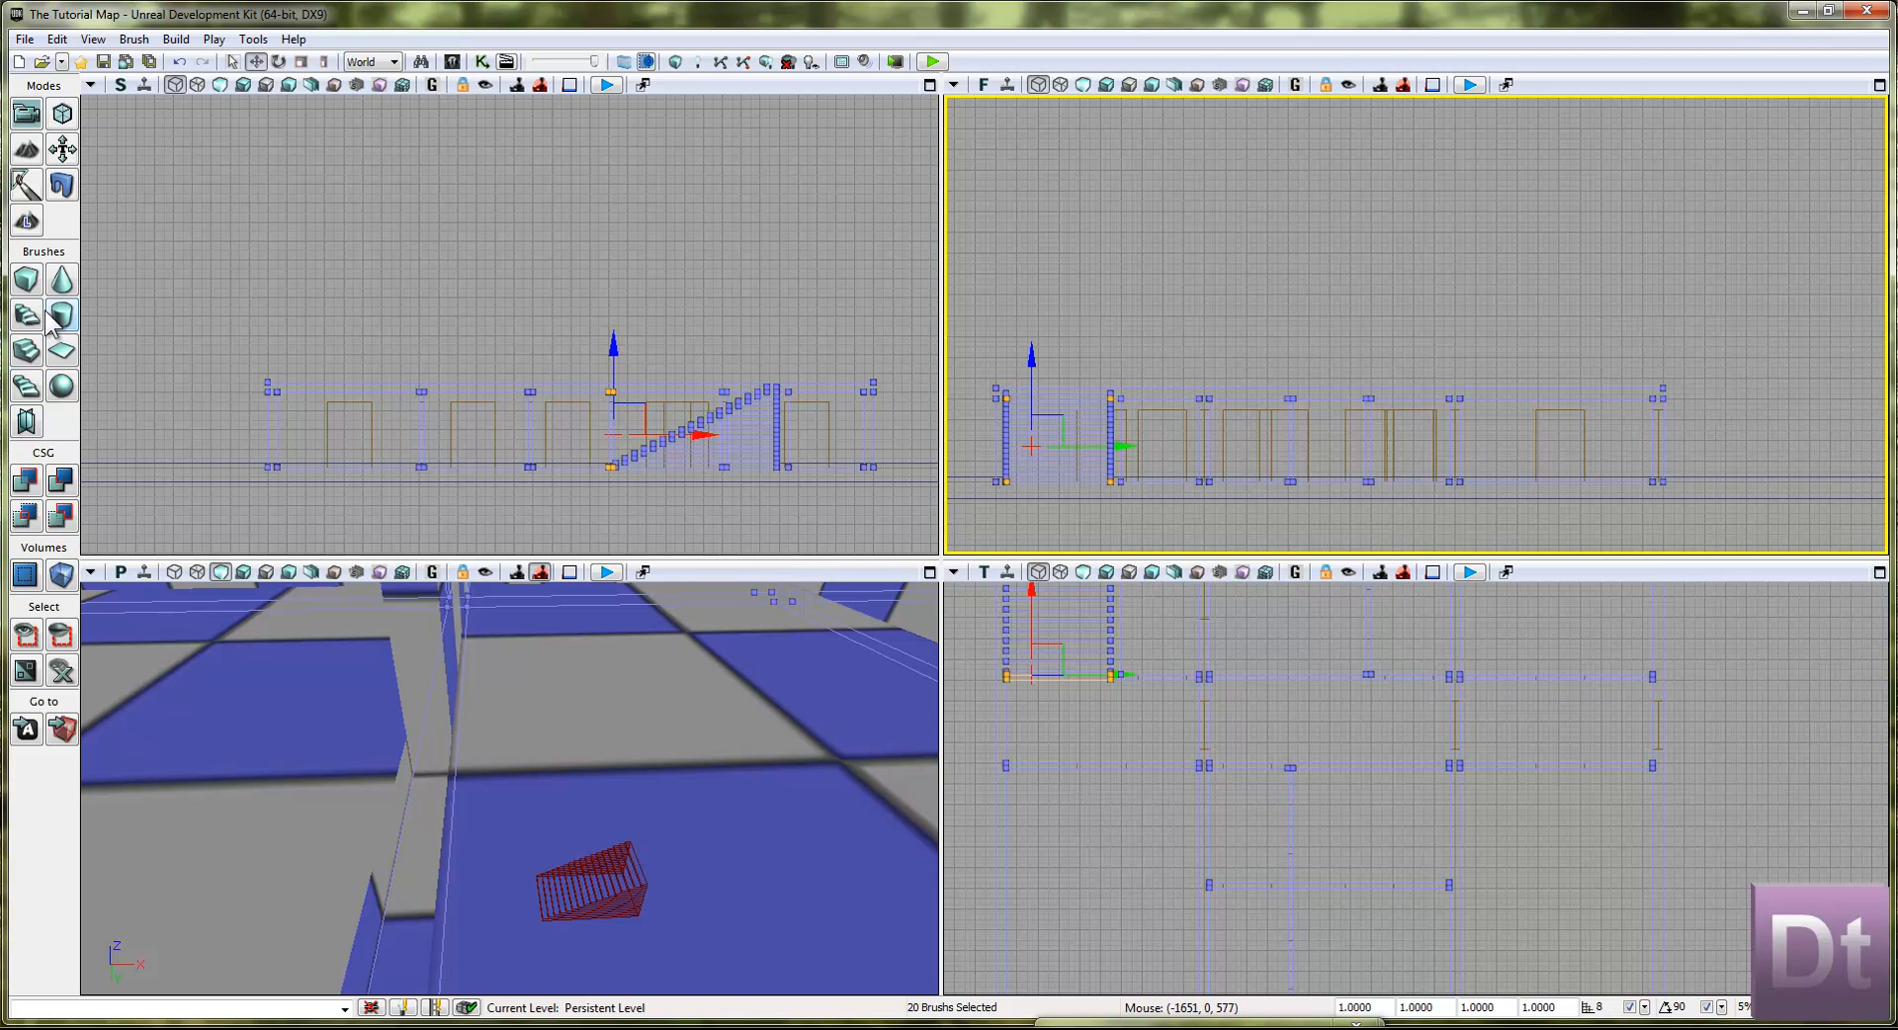
scroll(989, 514, up, 10)
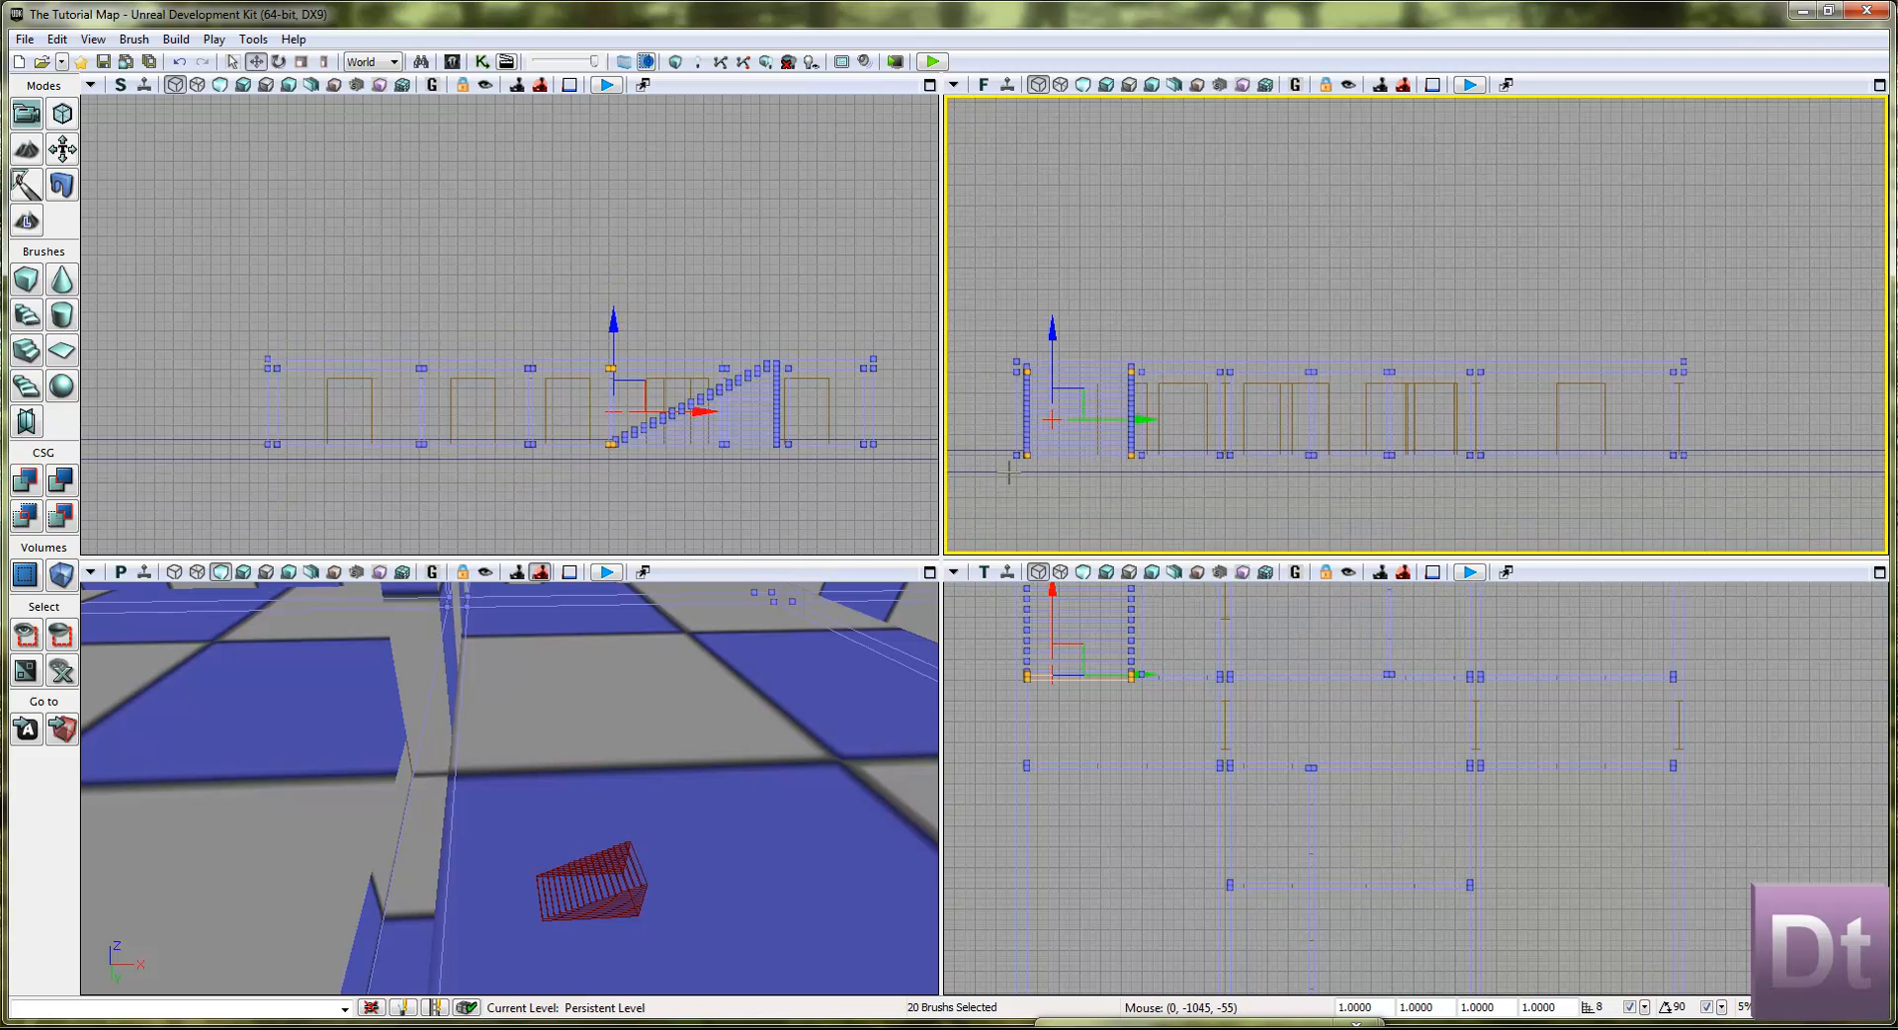
drag(988, 524, 981, 538)
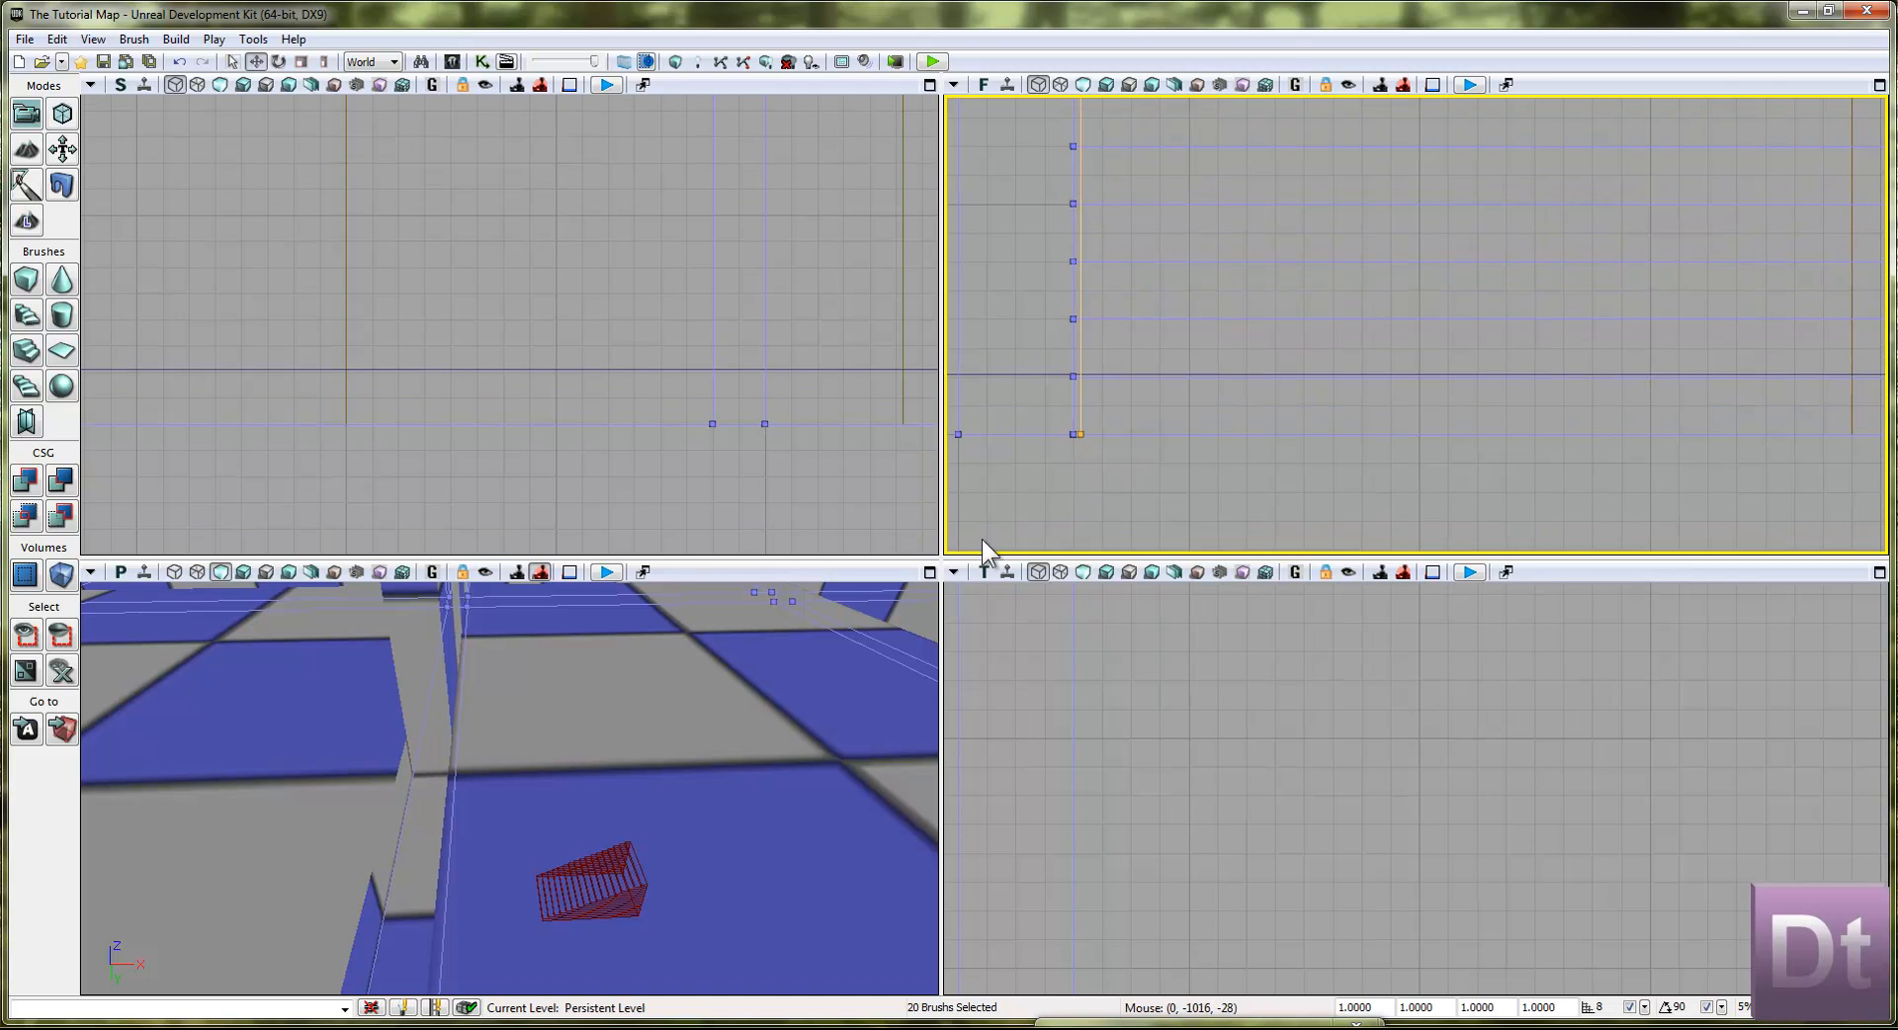
click(69, 631)
Step: Select all the subtractive doorway brushes together, leaving out the floor slab
drag(760, 472, 562, 462)
scroll(1269, 387, down, 8)
drag(1271, 388, 1178, 530)
scroll(1088, 336, down, 2)
mouse_move(1259, 354)
mouse_down()
mouse_move(1088, 336)
mouse_move(1832, 366)
mouse_up()
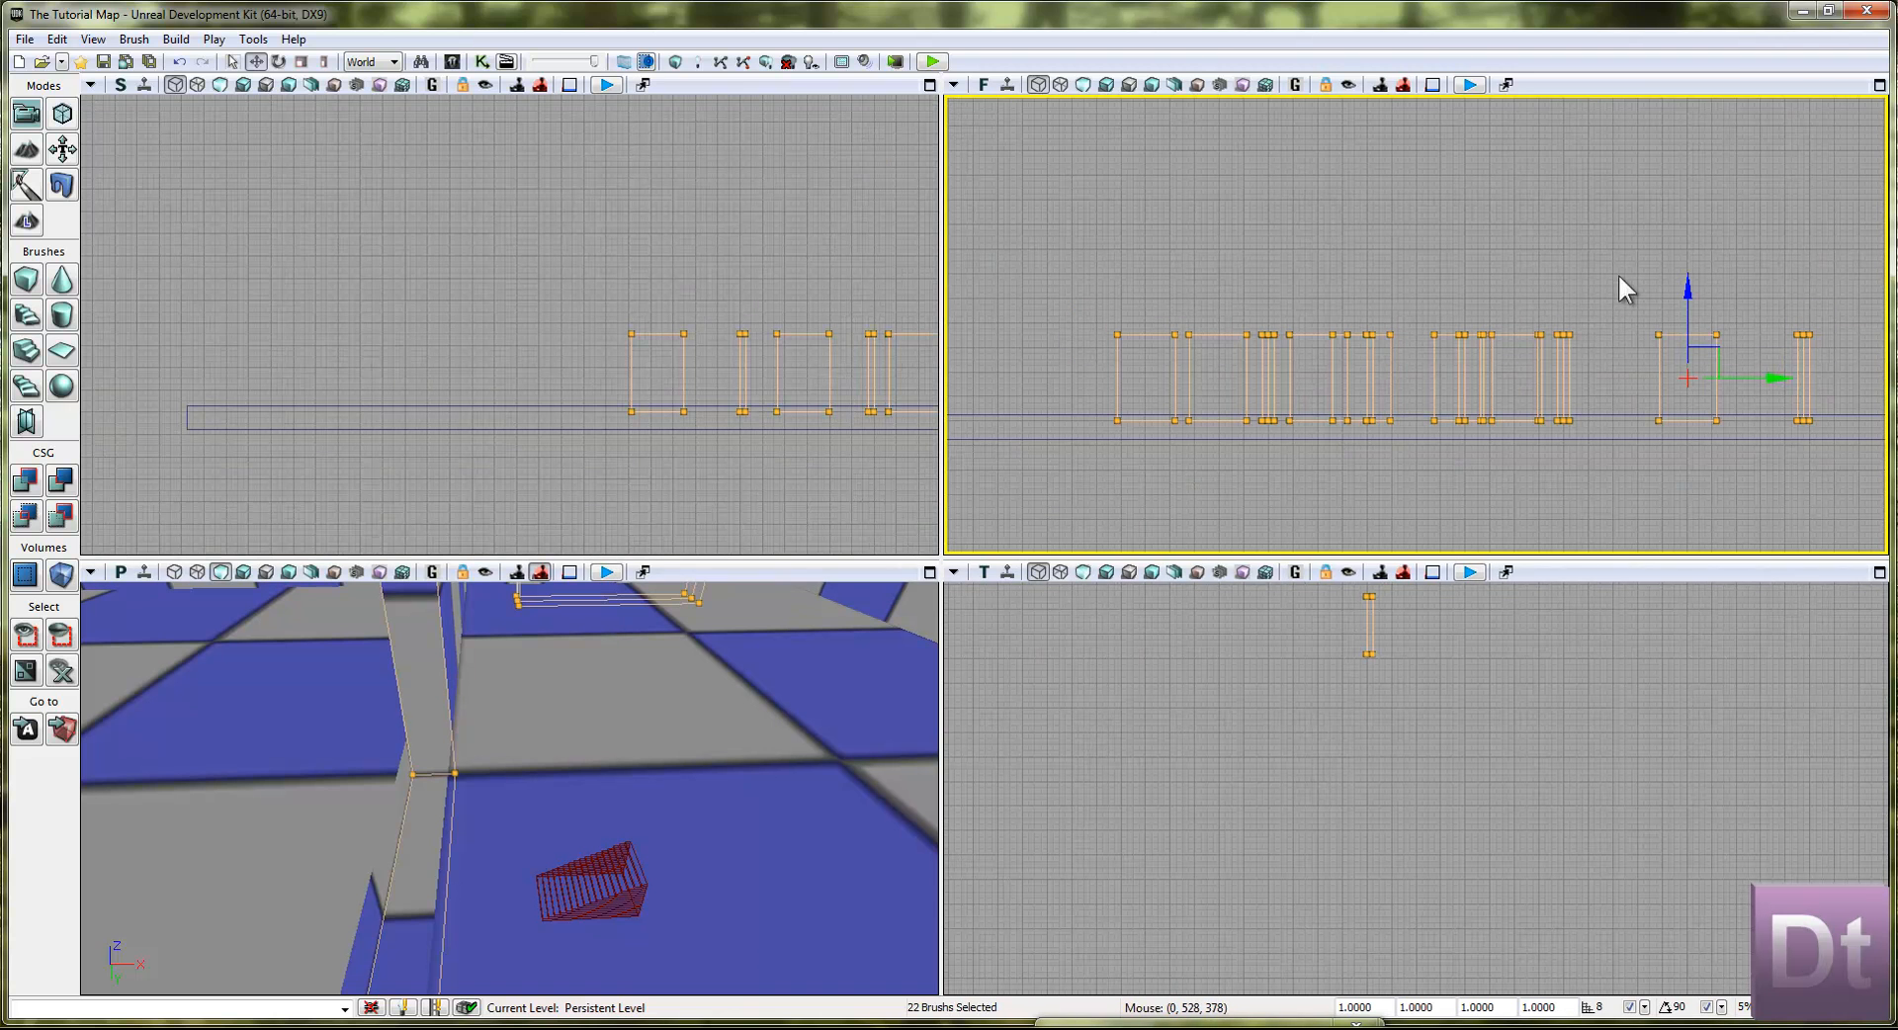
Step: Raise the selected doorway brushes until their bottoms align with the top of the floor slab
scroll(1644, 381, up, 6)
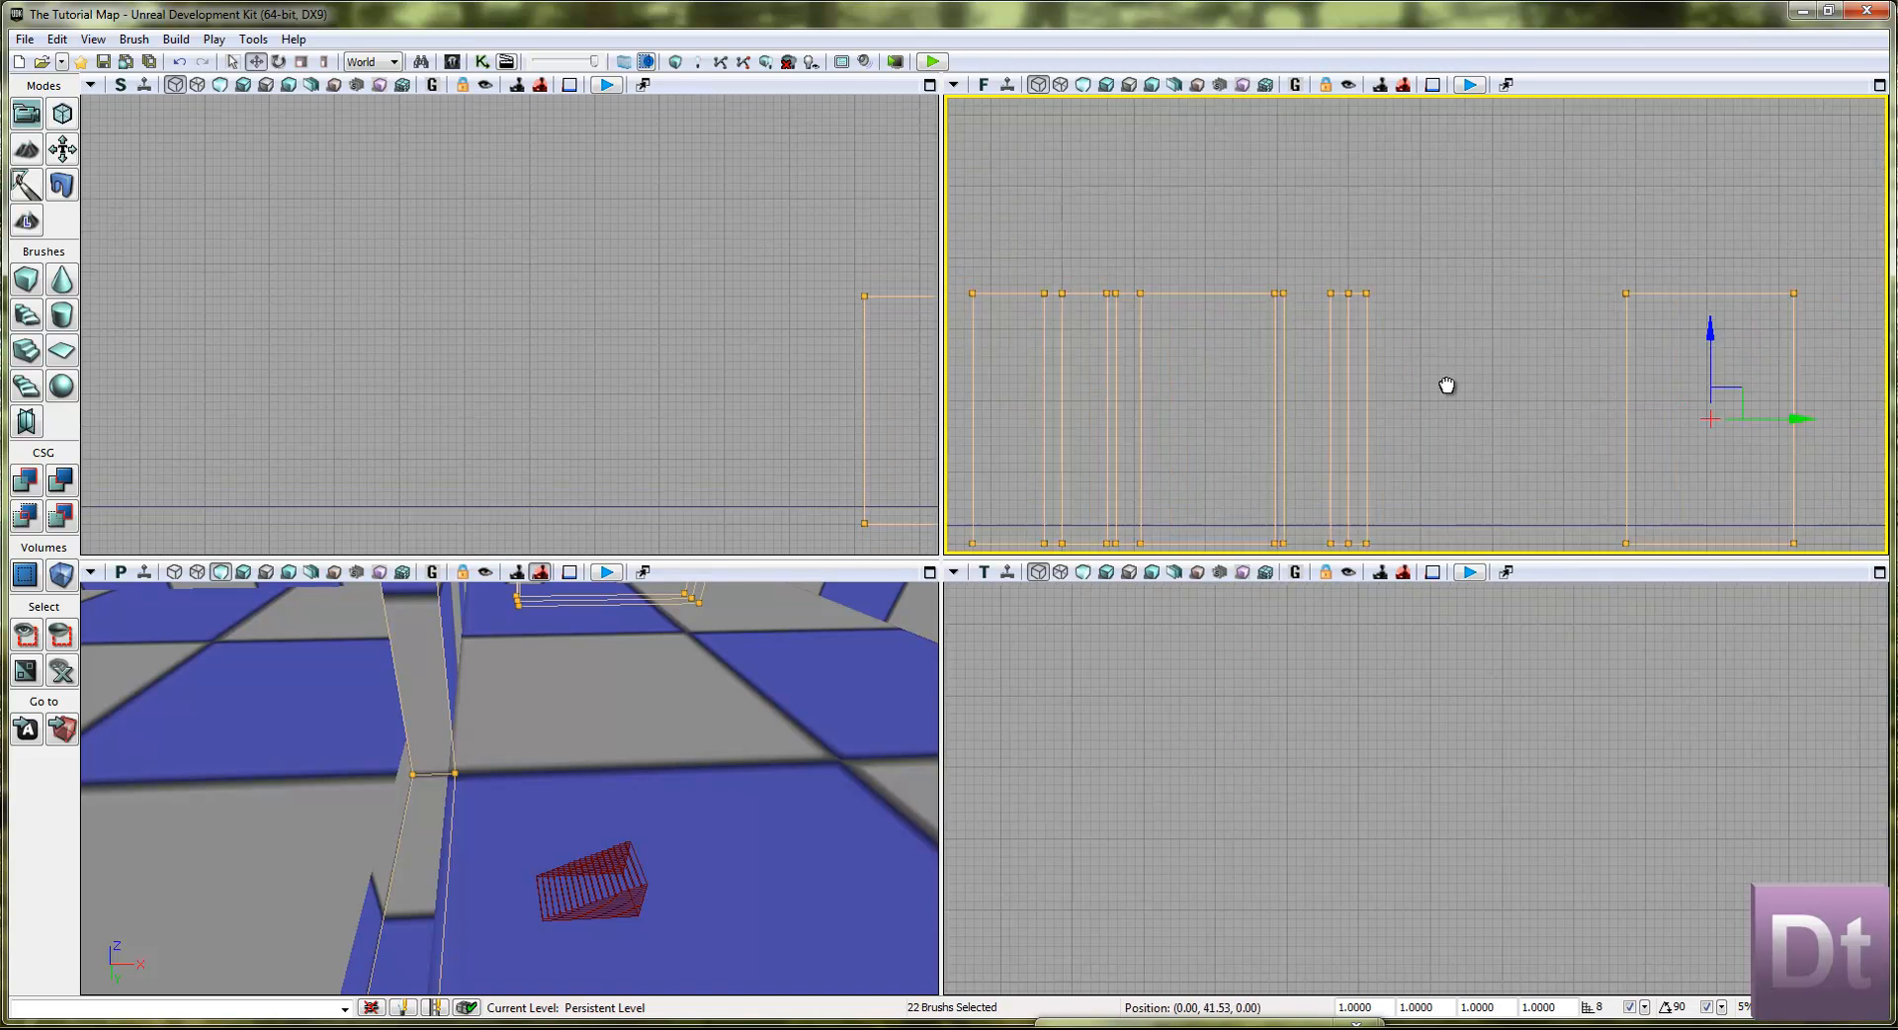
drag(1506, 307, 1505, 291)
scroll(1396, 473, up, 2)
scroll(1407, 500, up, 2)
right_click(1446, 513)
click(1338, 441)
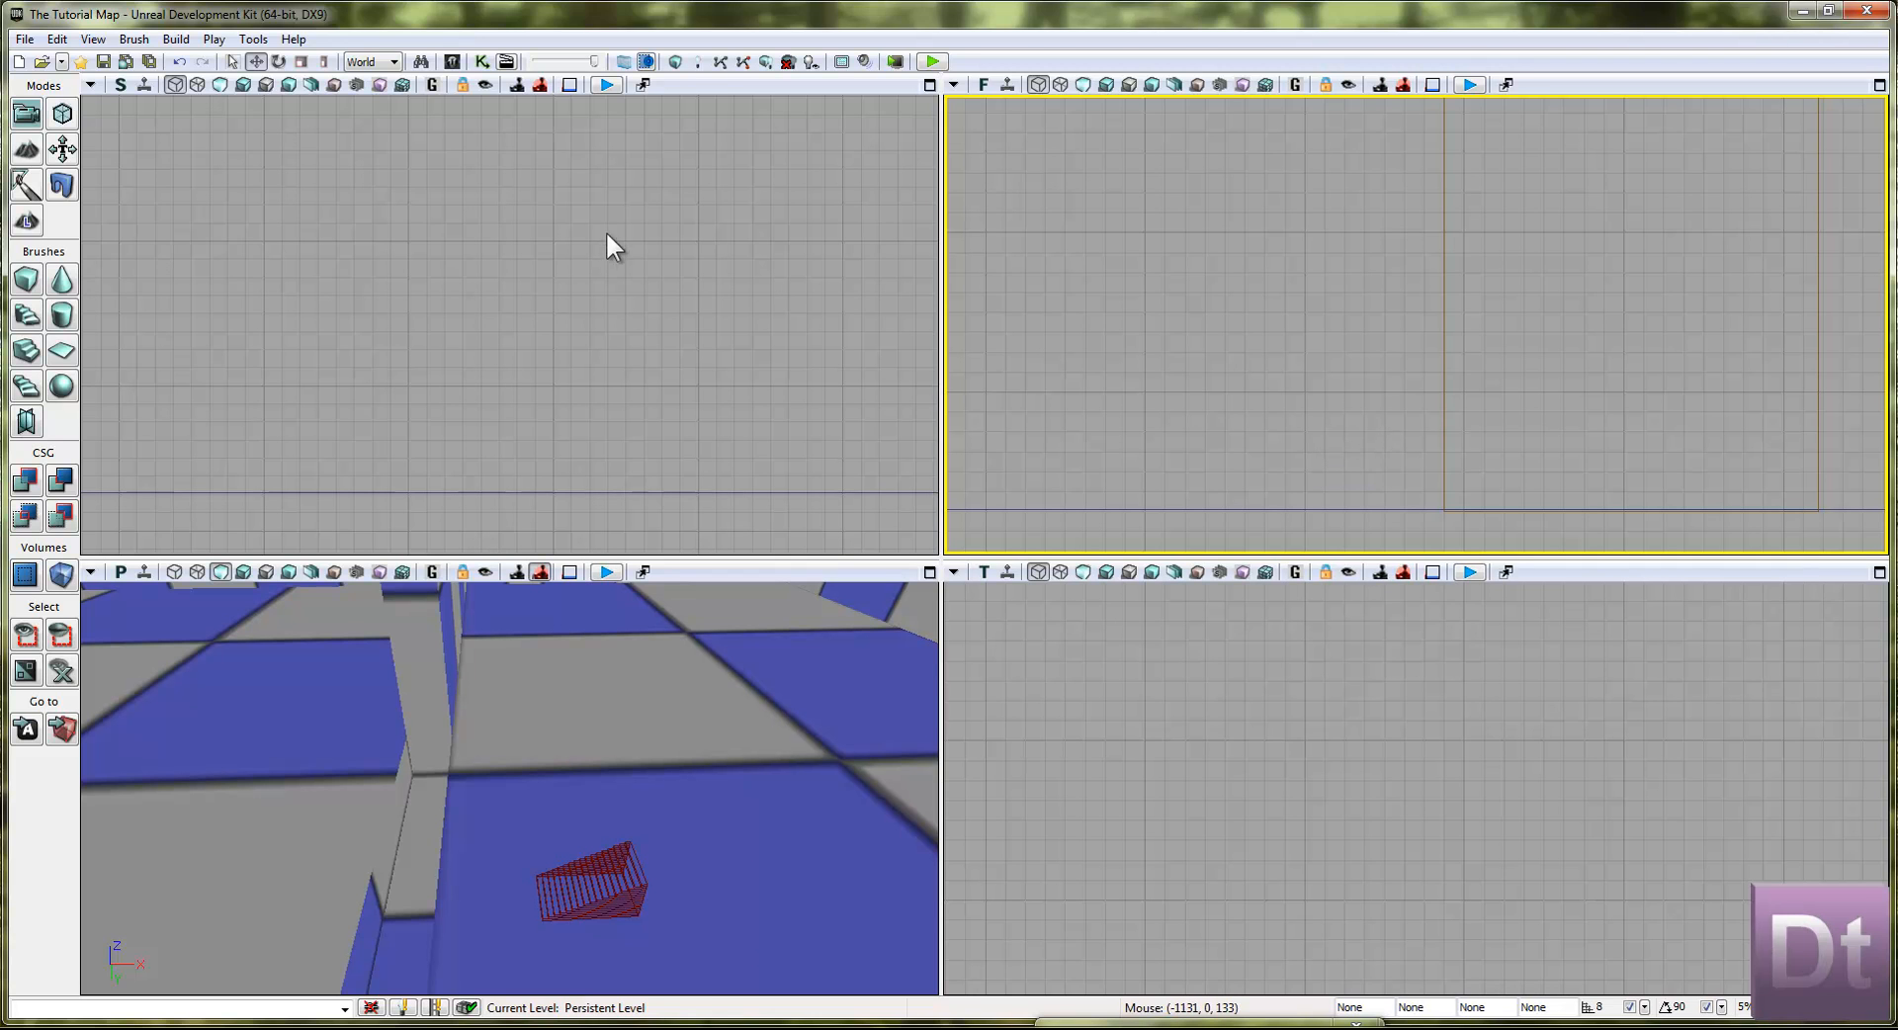
Step: Rebuild the map geometry with the raised doorways, close the map check, and inspect the result along the floor
click(674, 60)
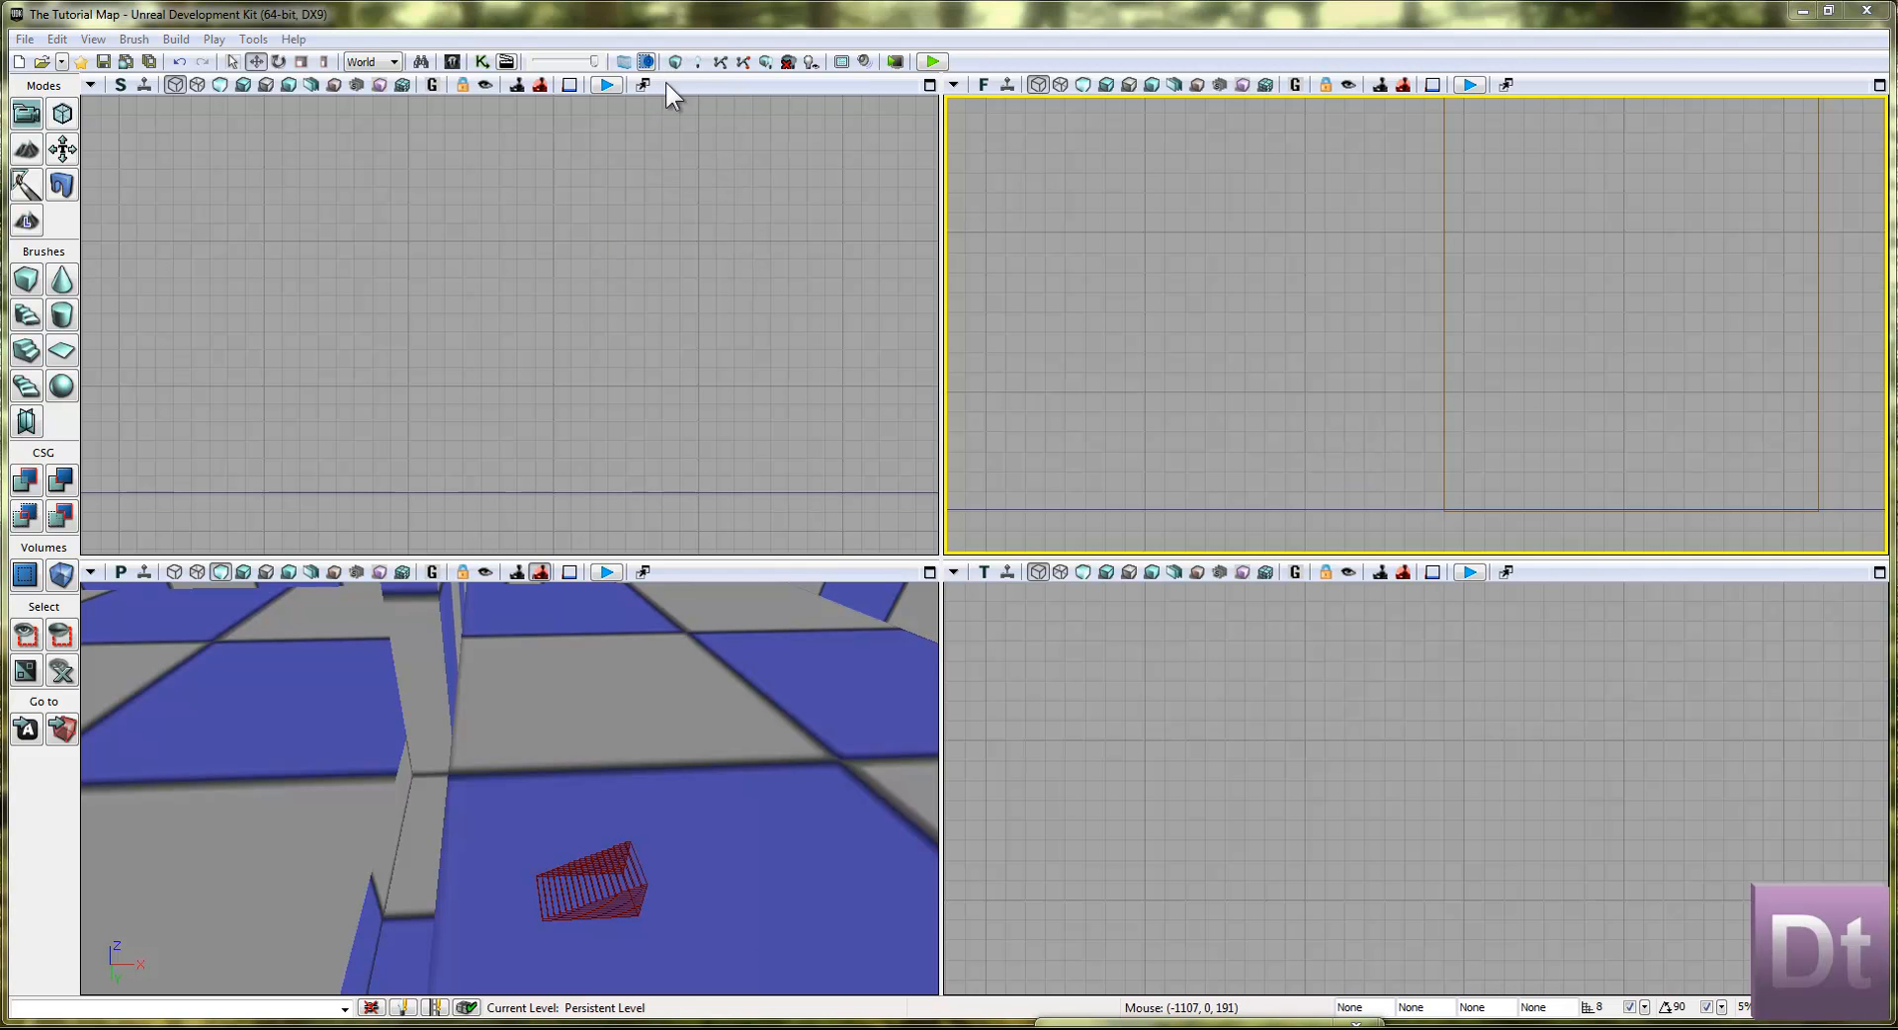
click(1459, 462)
right_drag(633, 657, 514, 851)
right_drag(557, 443, 943, 337)
scroll(1385, 261, down, 8)
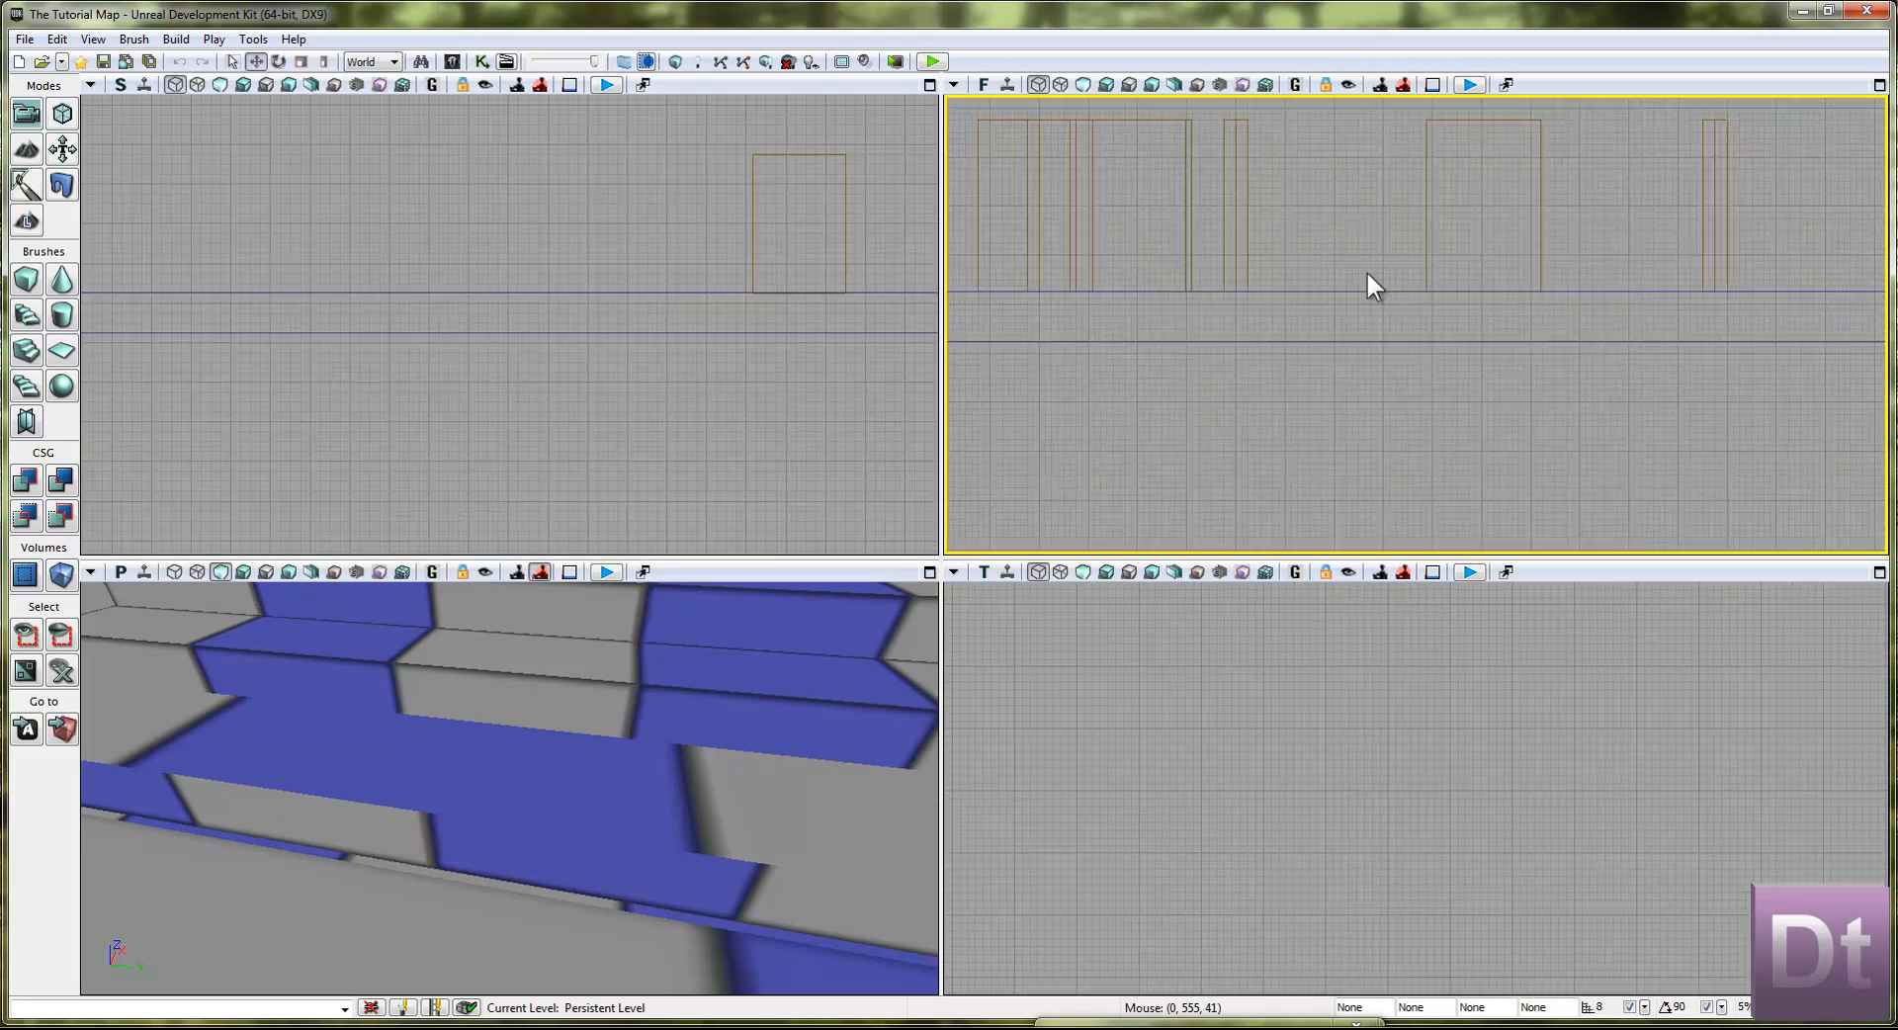
Step: Raise the bottom vertices of the subtractive brush around the ground-floor stairs to the top of the floor slab
scroll(818, 487, up, 10)
scroll(1328, 435, up, 4)
click(1430, 490)
scroll(1430, 490, down, 5)
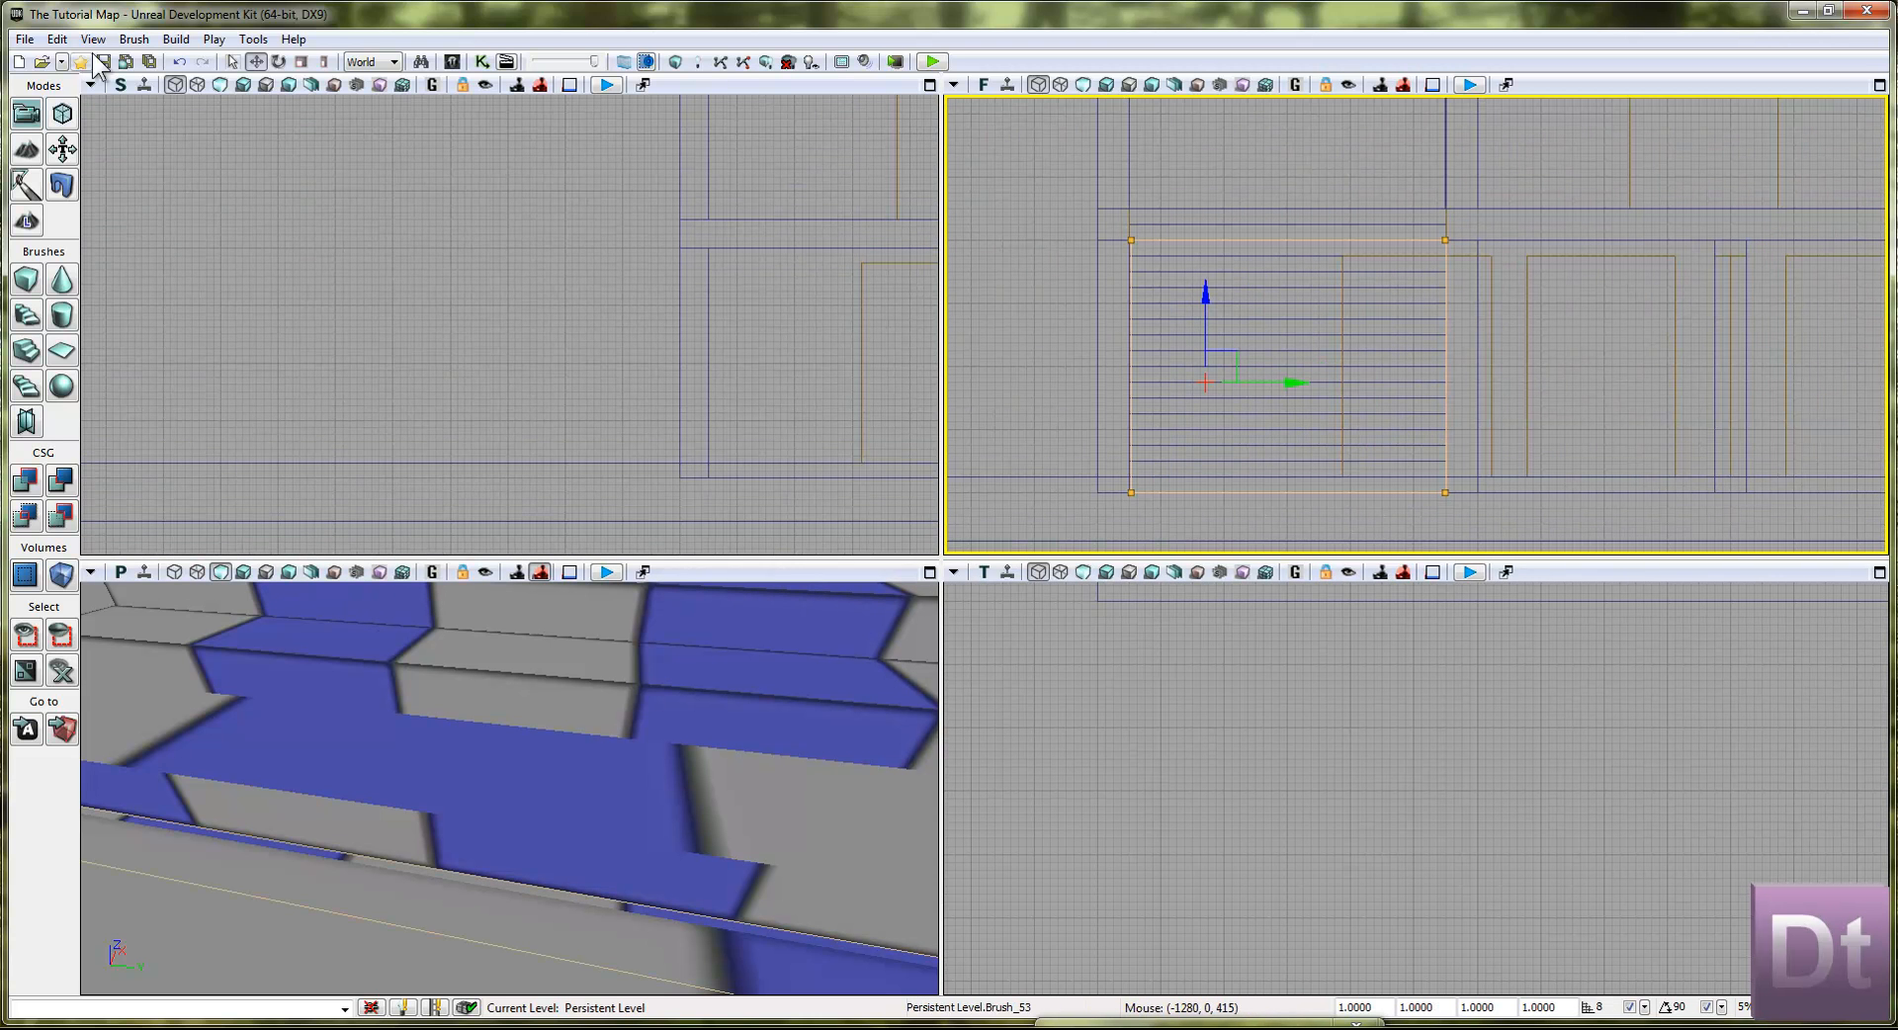
click(61, 112)
mouse_move(1017, 466)
ctrl+alt+mouse_down()
mouse_move(1229, 521)
mouse_move(1495, 529)
ctrl+alt+mouse_up()
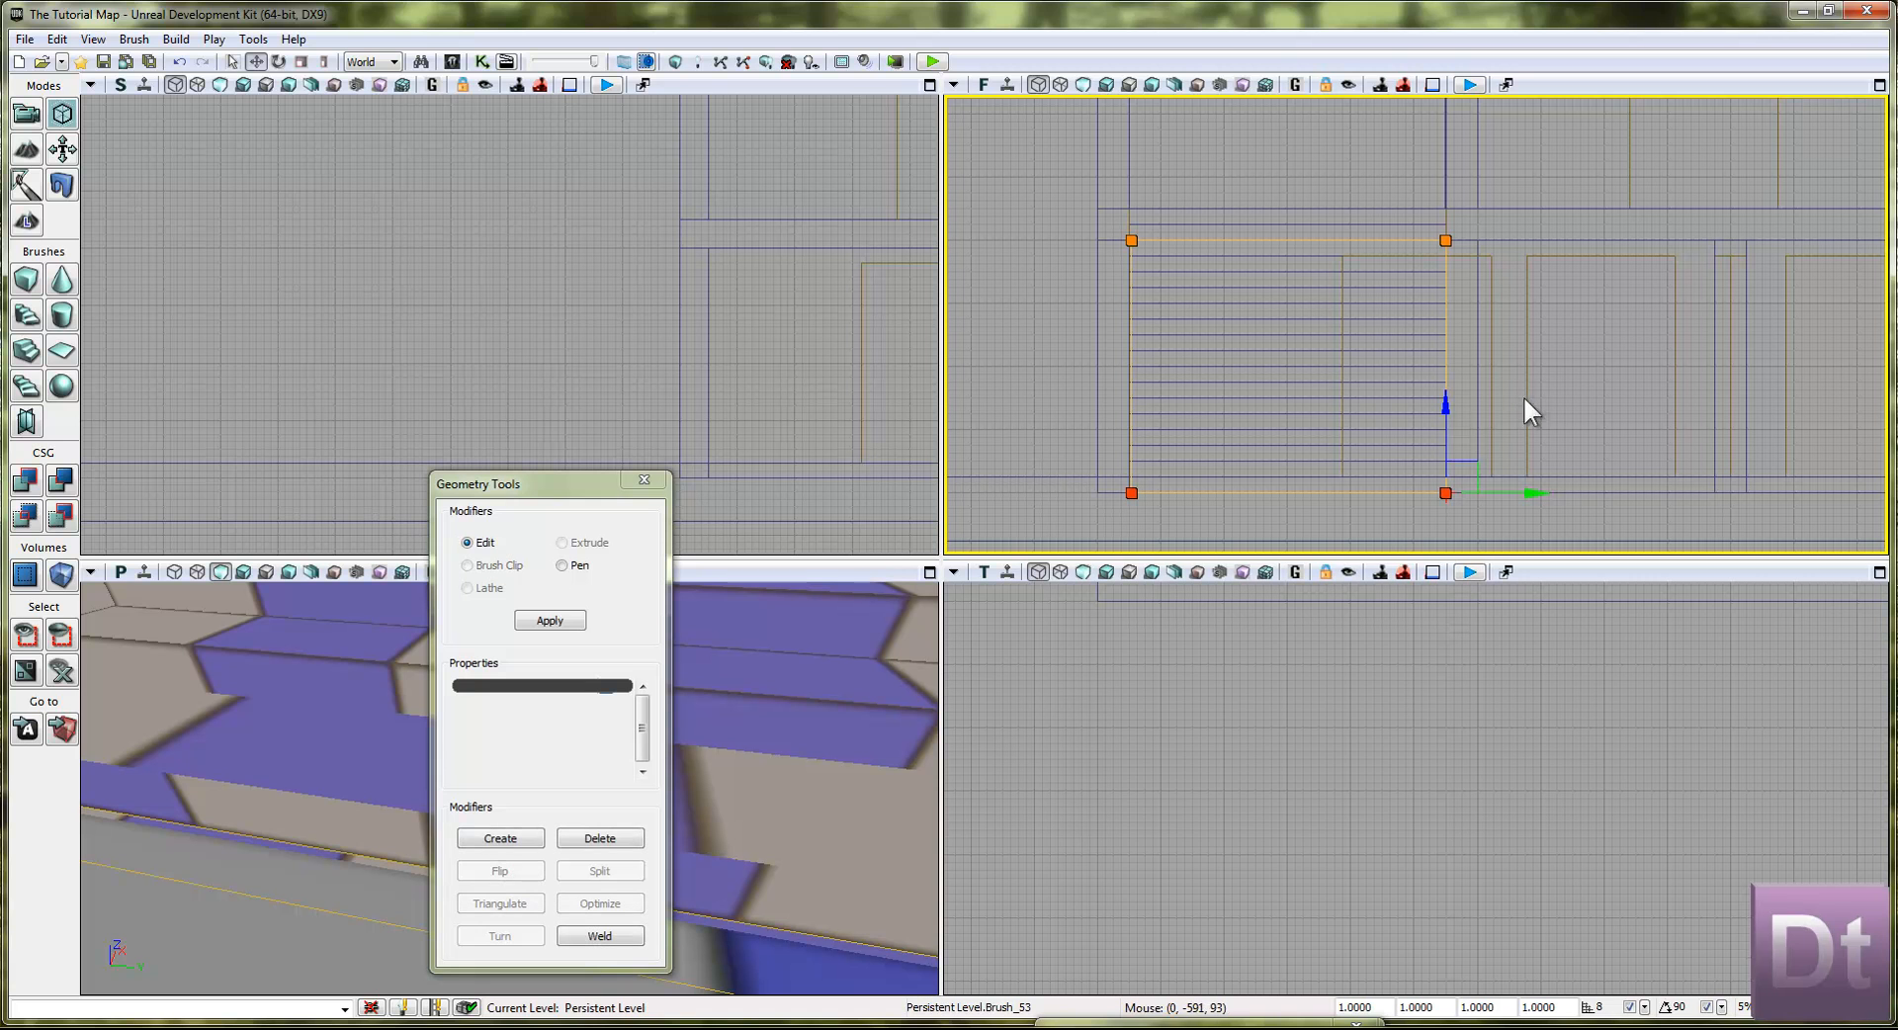
click(1453, 395)
Step: Rebuild the map geometry, close the map check and Geometry Tools, and inspect the area in perspective
scroll(1408, 501, up, 4)
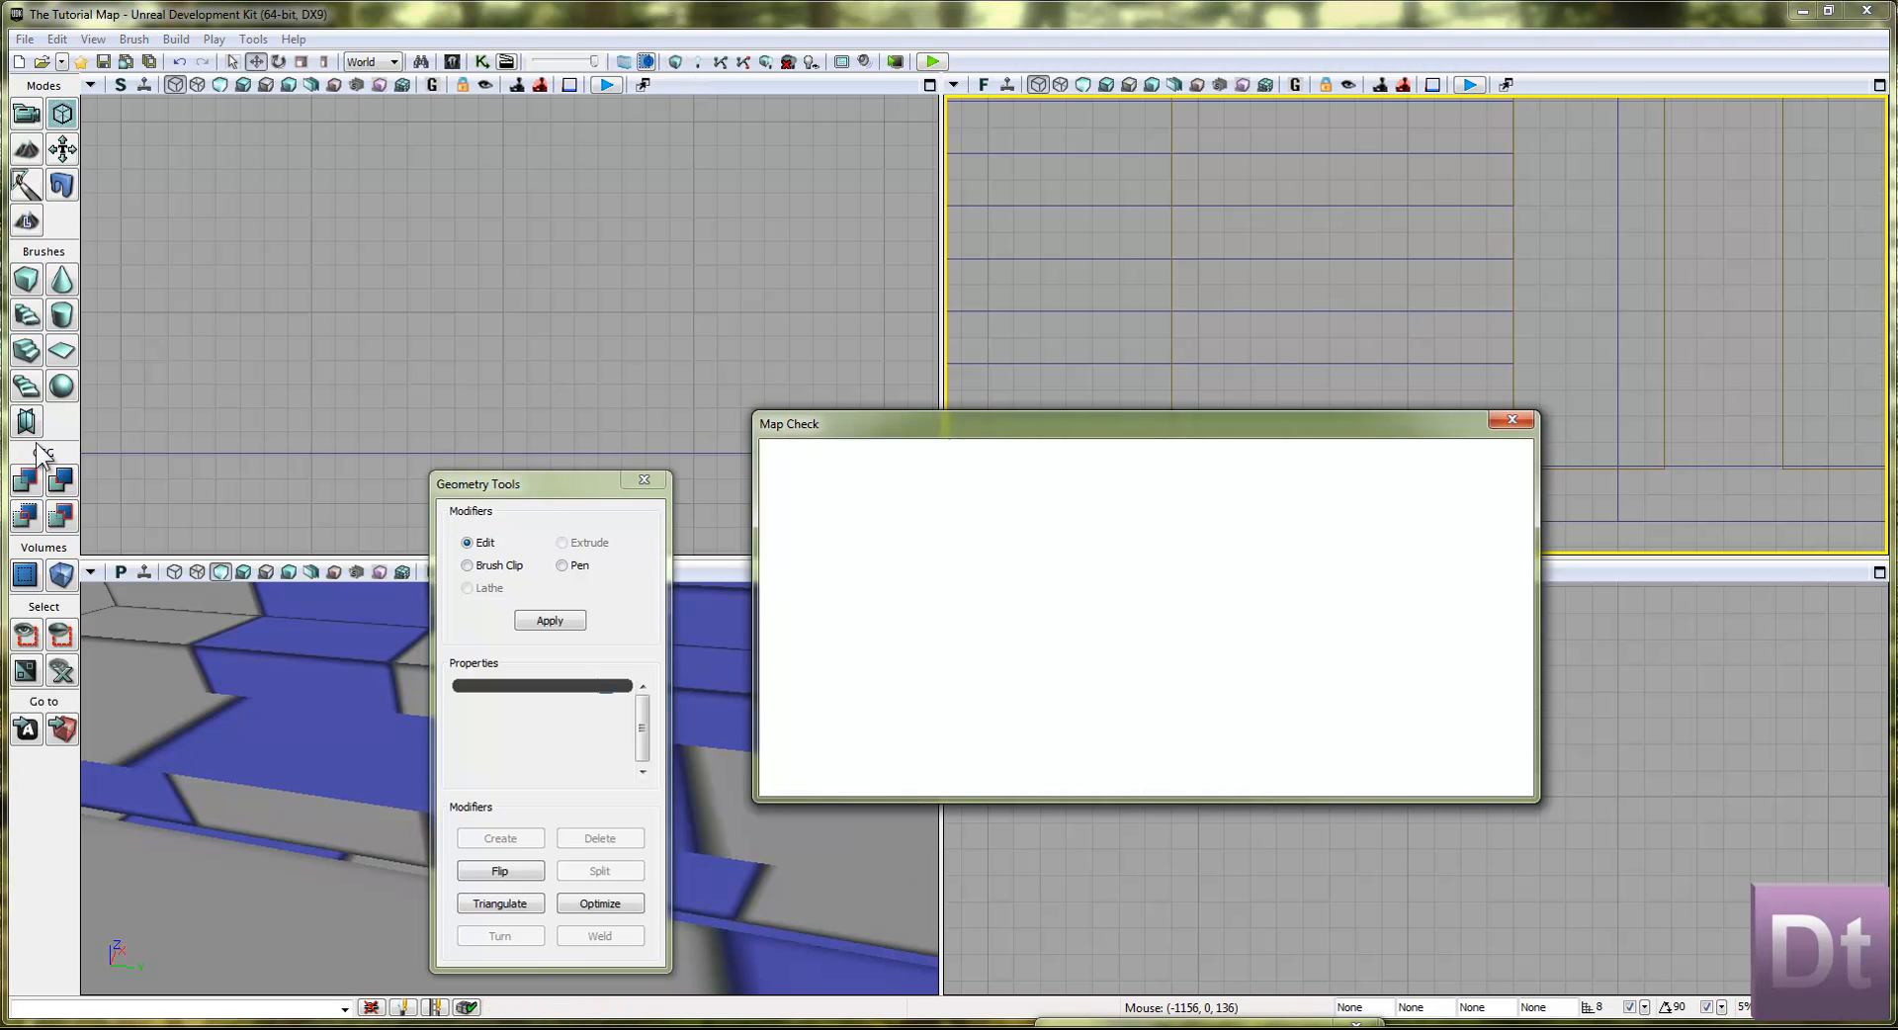
click(1468, 463)
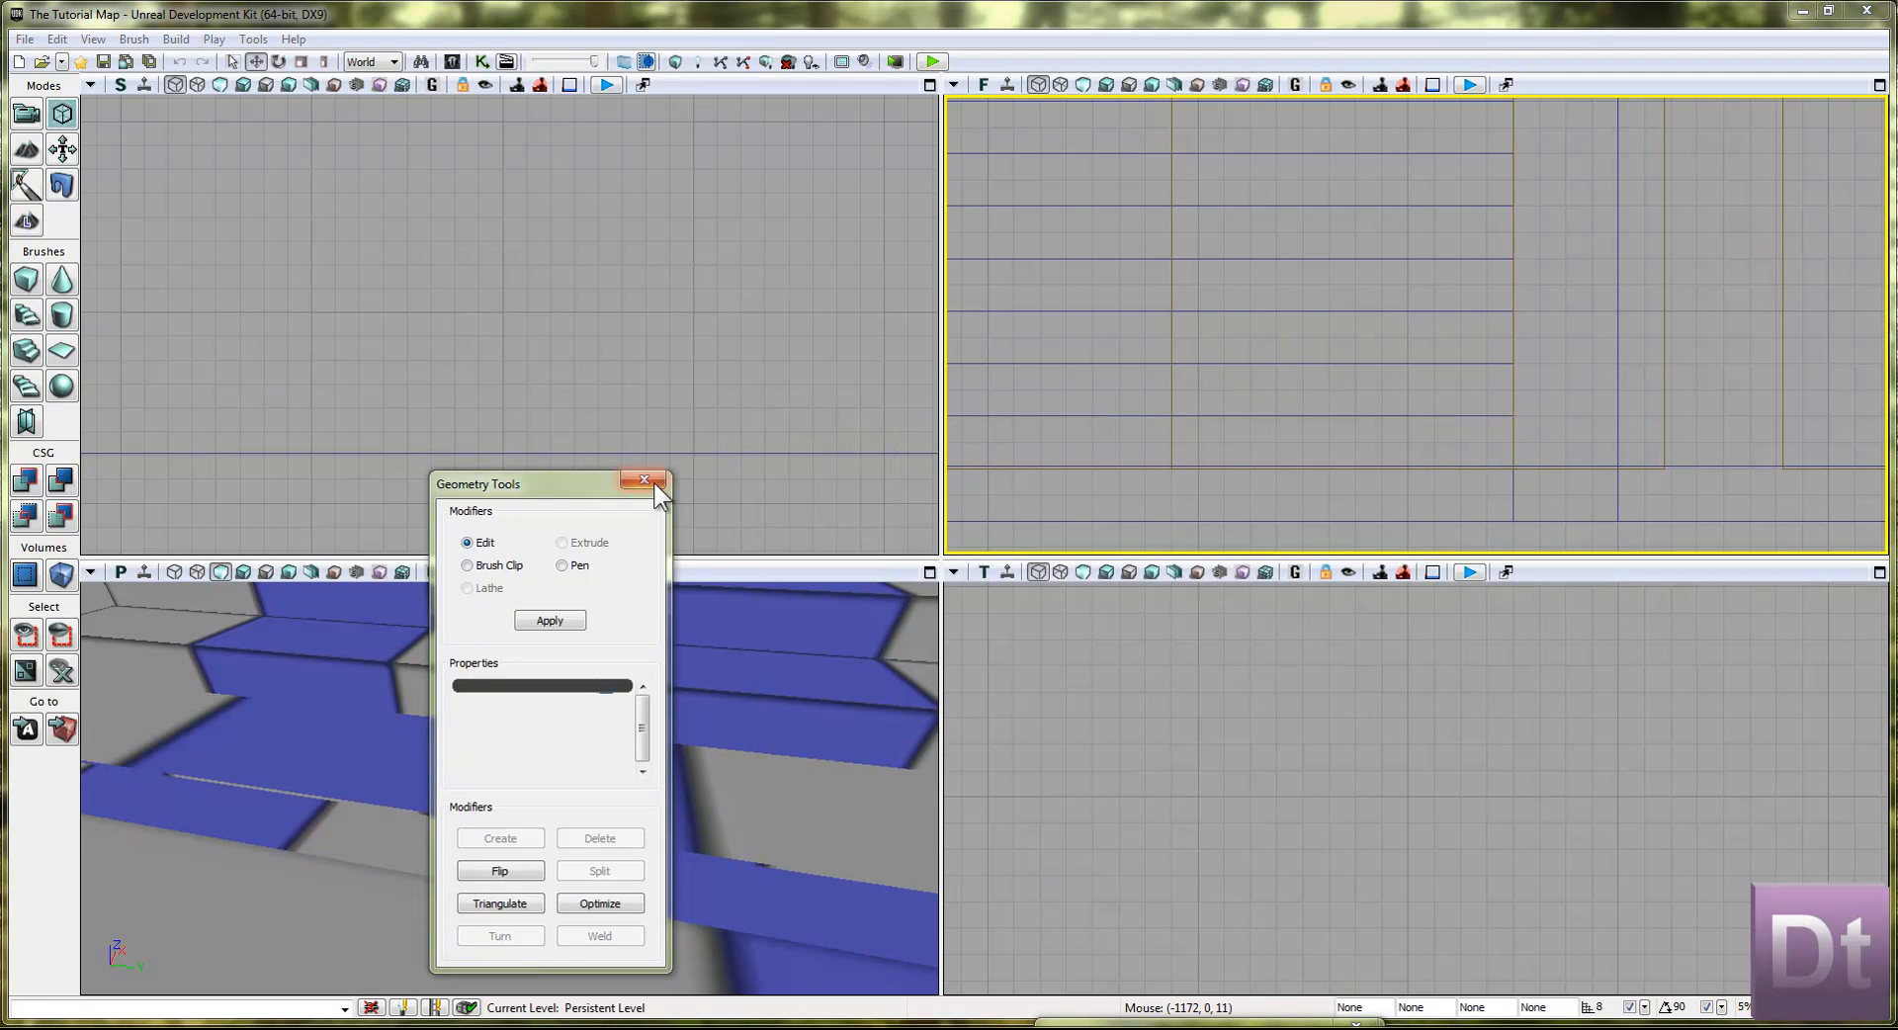
click(645, 480)
drag(622, 372, 603, 466)
right_drag(593, 772, 692, 732)
mouse_move(939, 587)
right_down()
mouse_move(940, 750)
mouse_move(940, 619)
mouse_move(852, 566)
mouse_move(857, 586)
mouse_move(83, 935)
mouse_move(135, 1001)
mouse_move(403, 725)
right_up()
mouse_move(203, 696)
right_down()
mouse_move(317, 602)
mouse_move(424, 652)
right_up()
right_drag(247, 781, 581, 730)
Step: Select the building's lower brushes together and hide them, leaving only the roof slab and the rooftop stair housing
click(703, 458)
scroll(484, 346, down, 6)
scroll(486, 348, down, 2)
click(1143, 368)
scroll(1145, 366, down, 3)
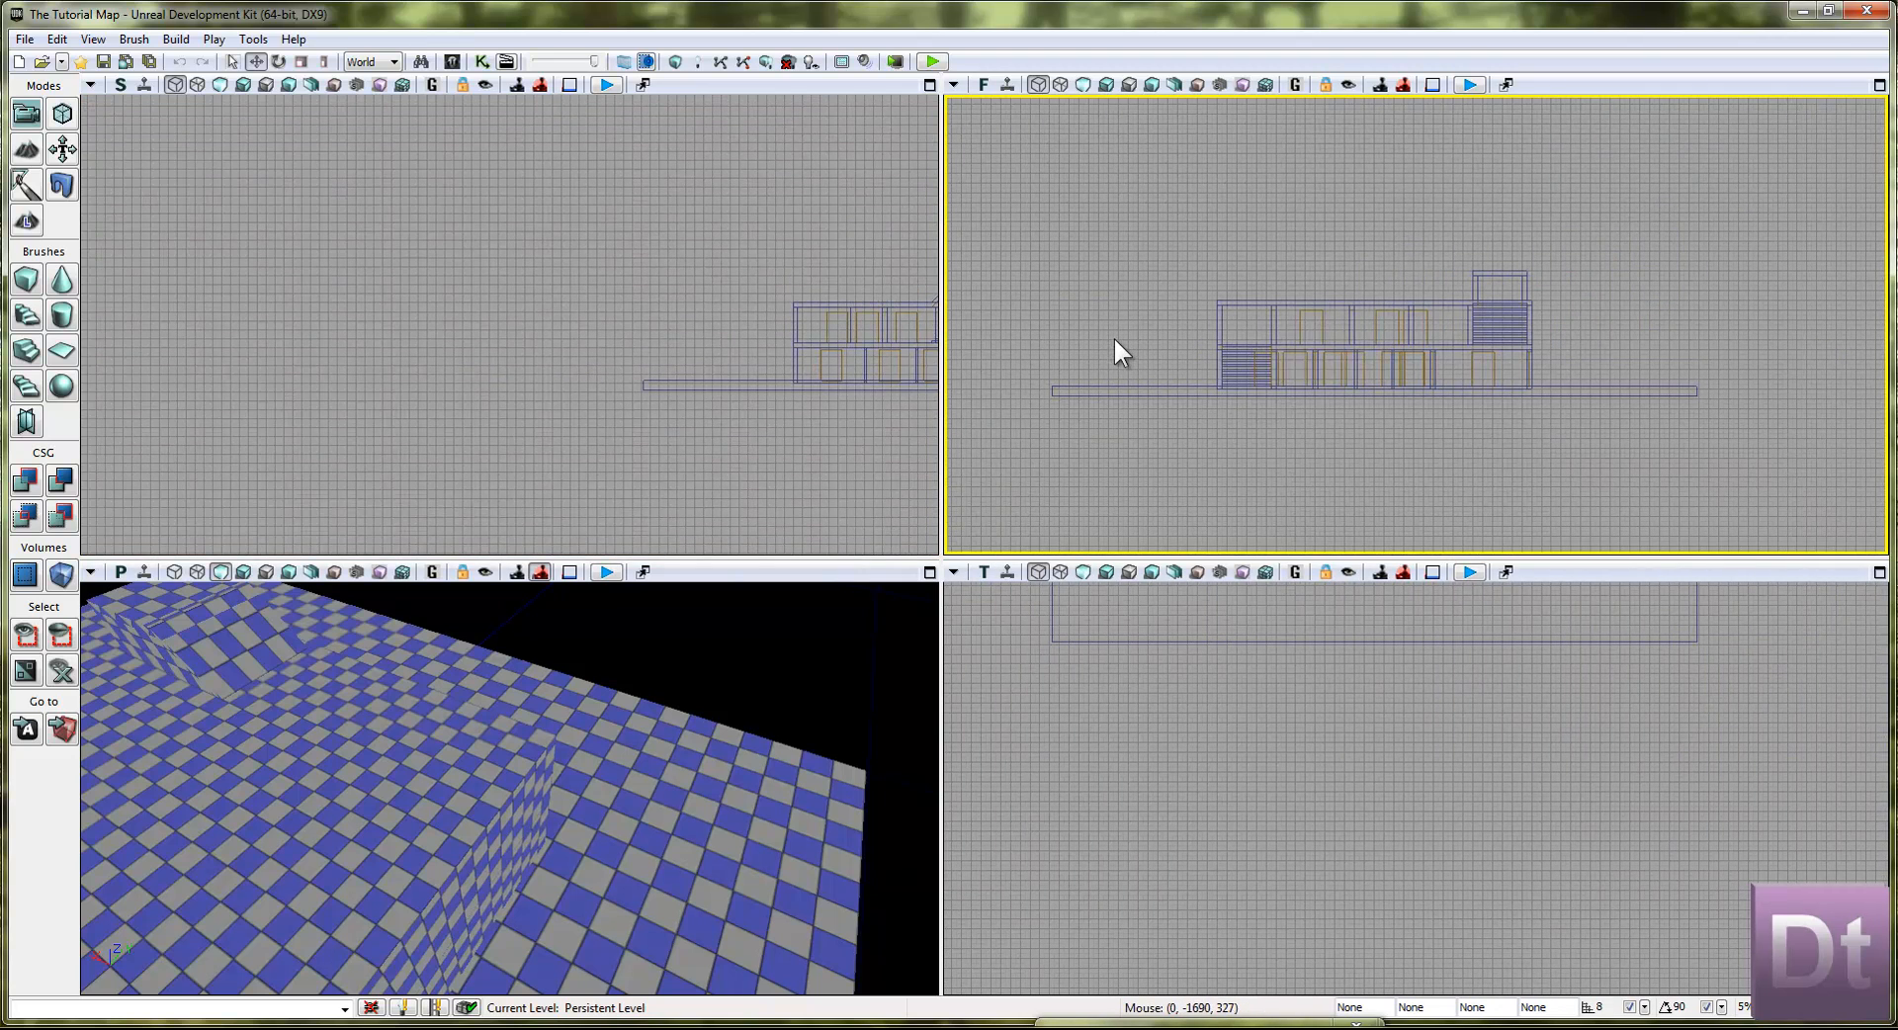
ctrl+alt+drag(1021, 340, 1809, 447)
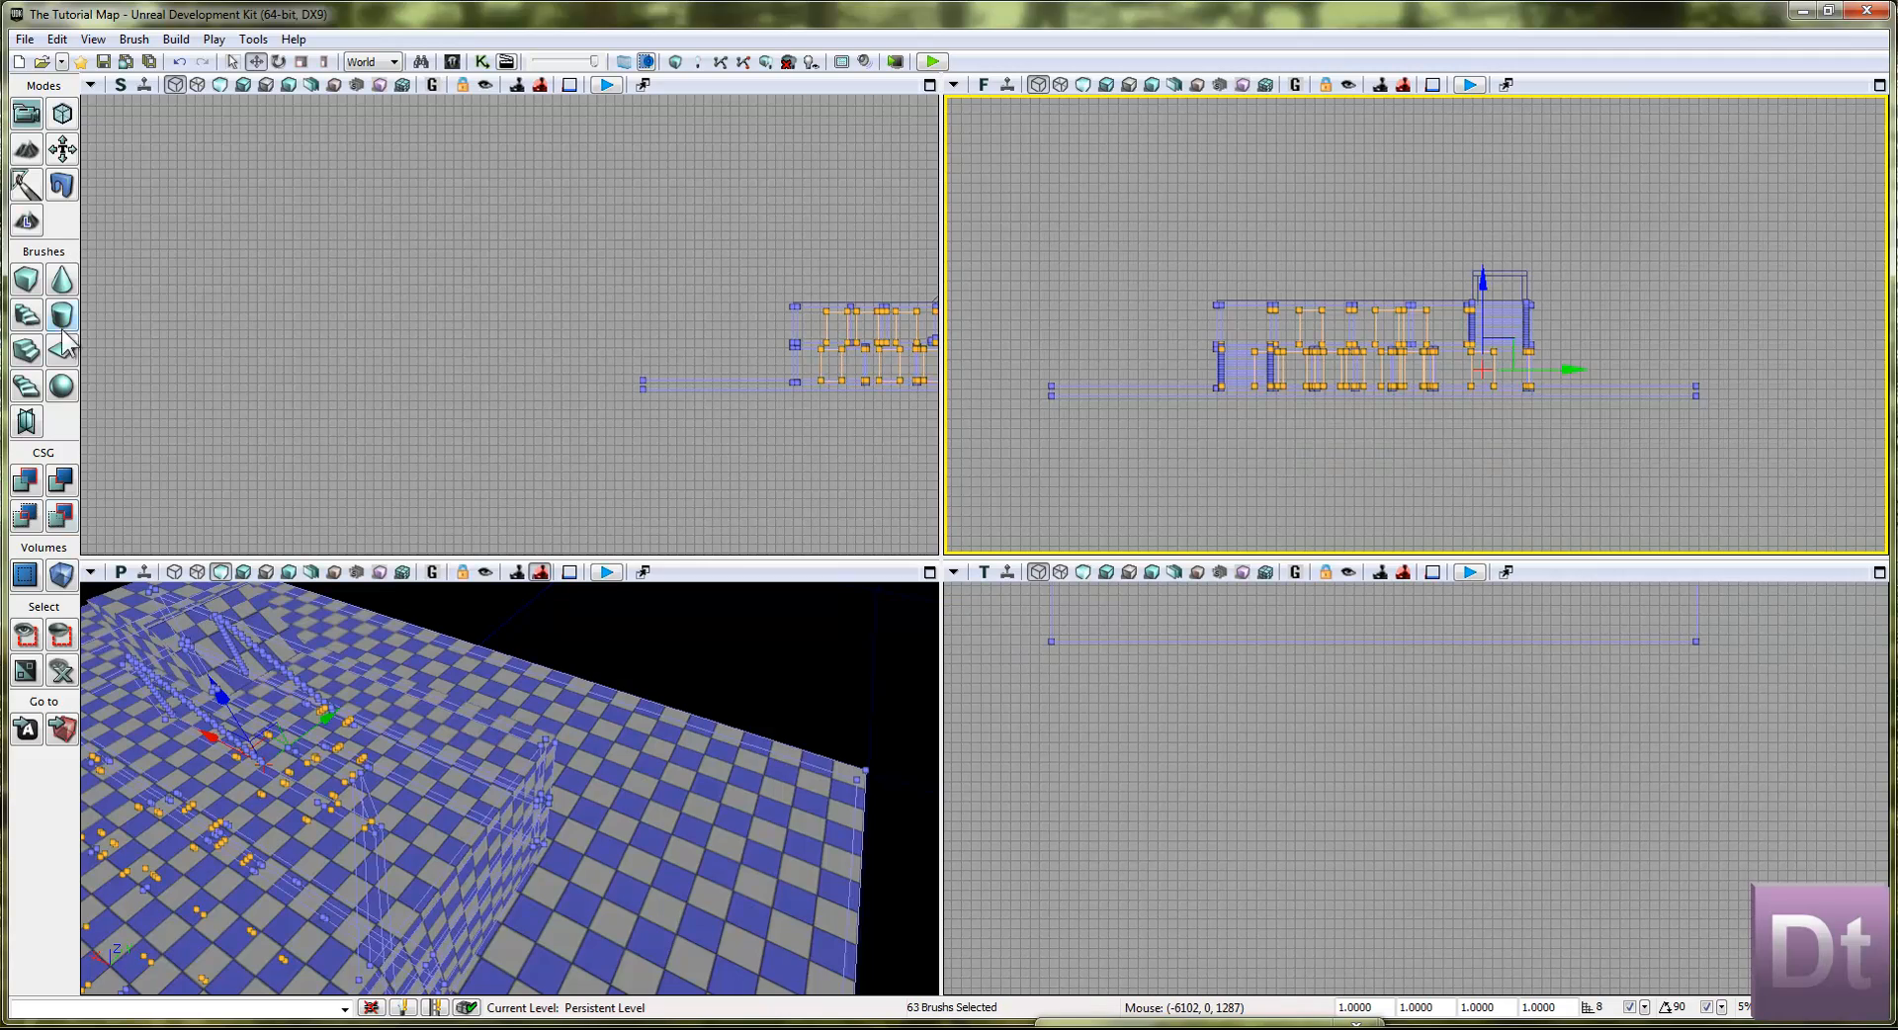
click(61, 638)
mouse_move(858, 331)
mouse_down()
mouse_move(602, 385)
mouse_move(514, 381)
mouse_move(643, 346)
mouse_up()
scroll(574, 318, up, 5)
click(1437, 762)
scroll(1437, 747, down, 3)
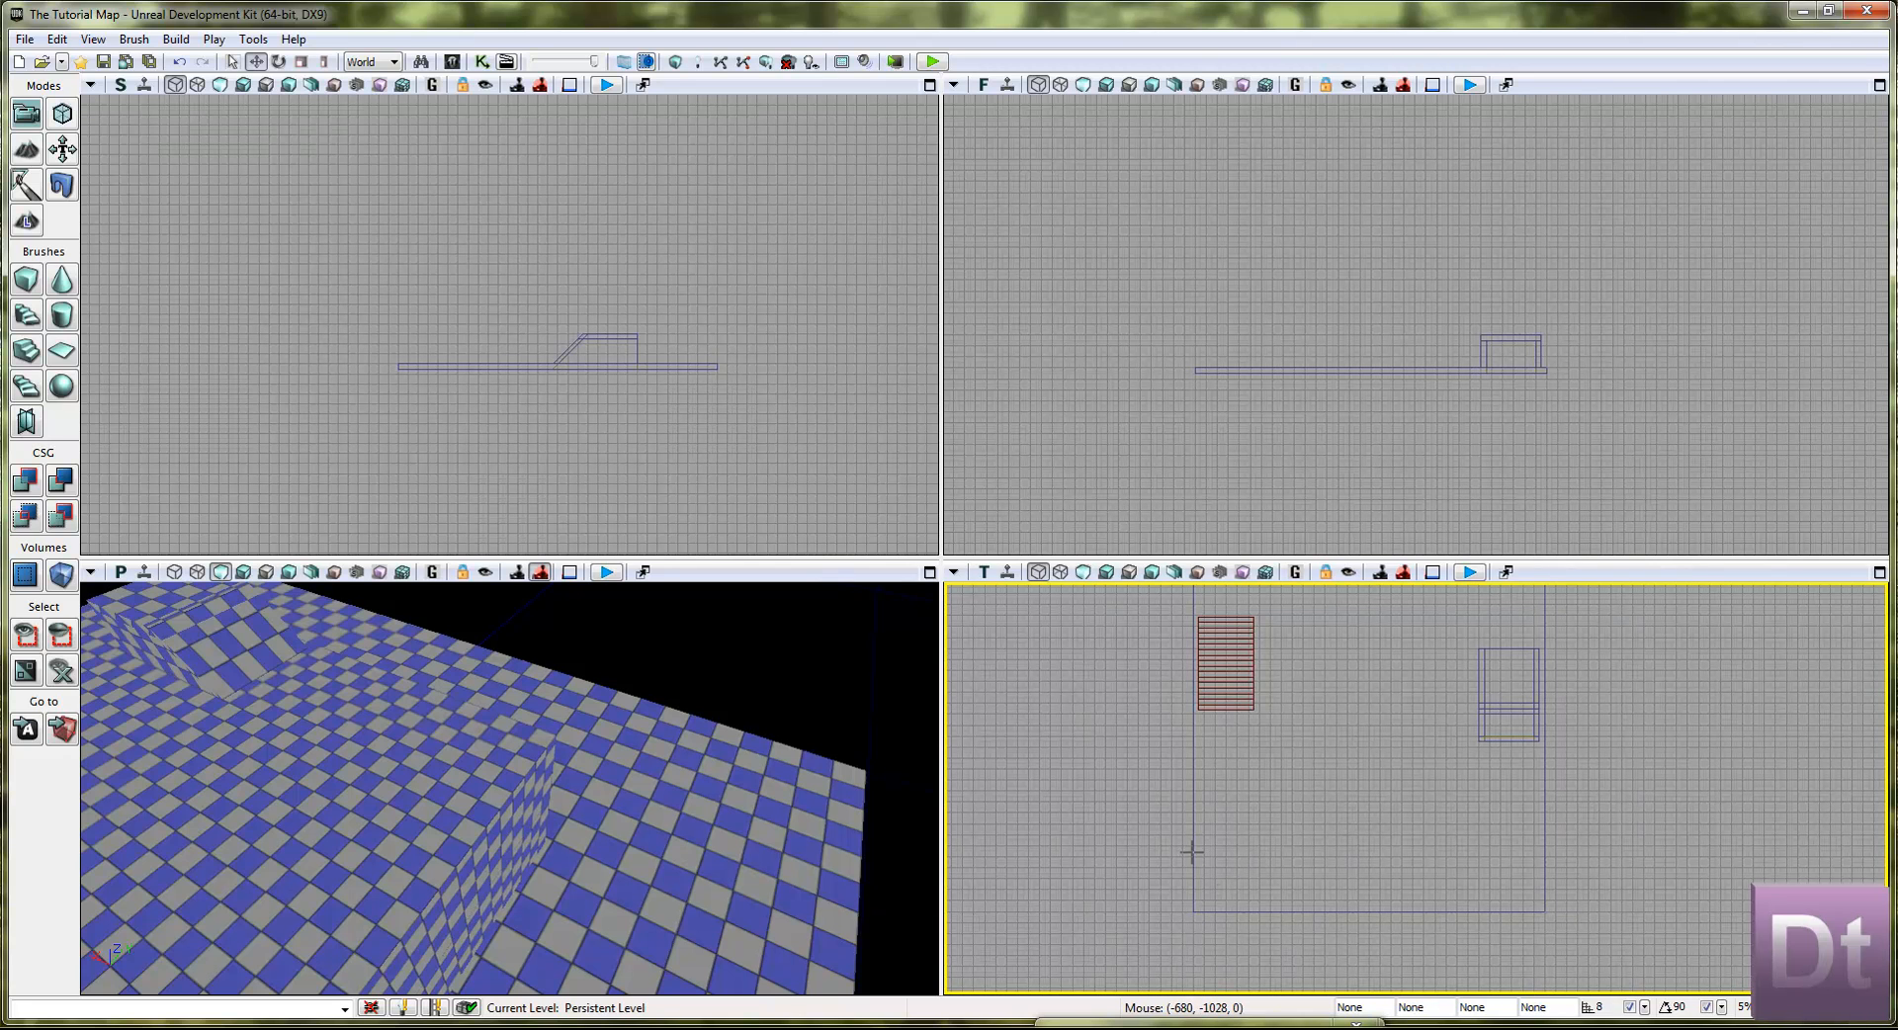
Step: Measure the roof slab's width and build a cube brush with X 2048, Y 32 and Z 64
middle_drag(1330, 846, 1434, 852)
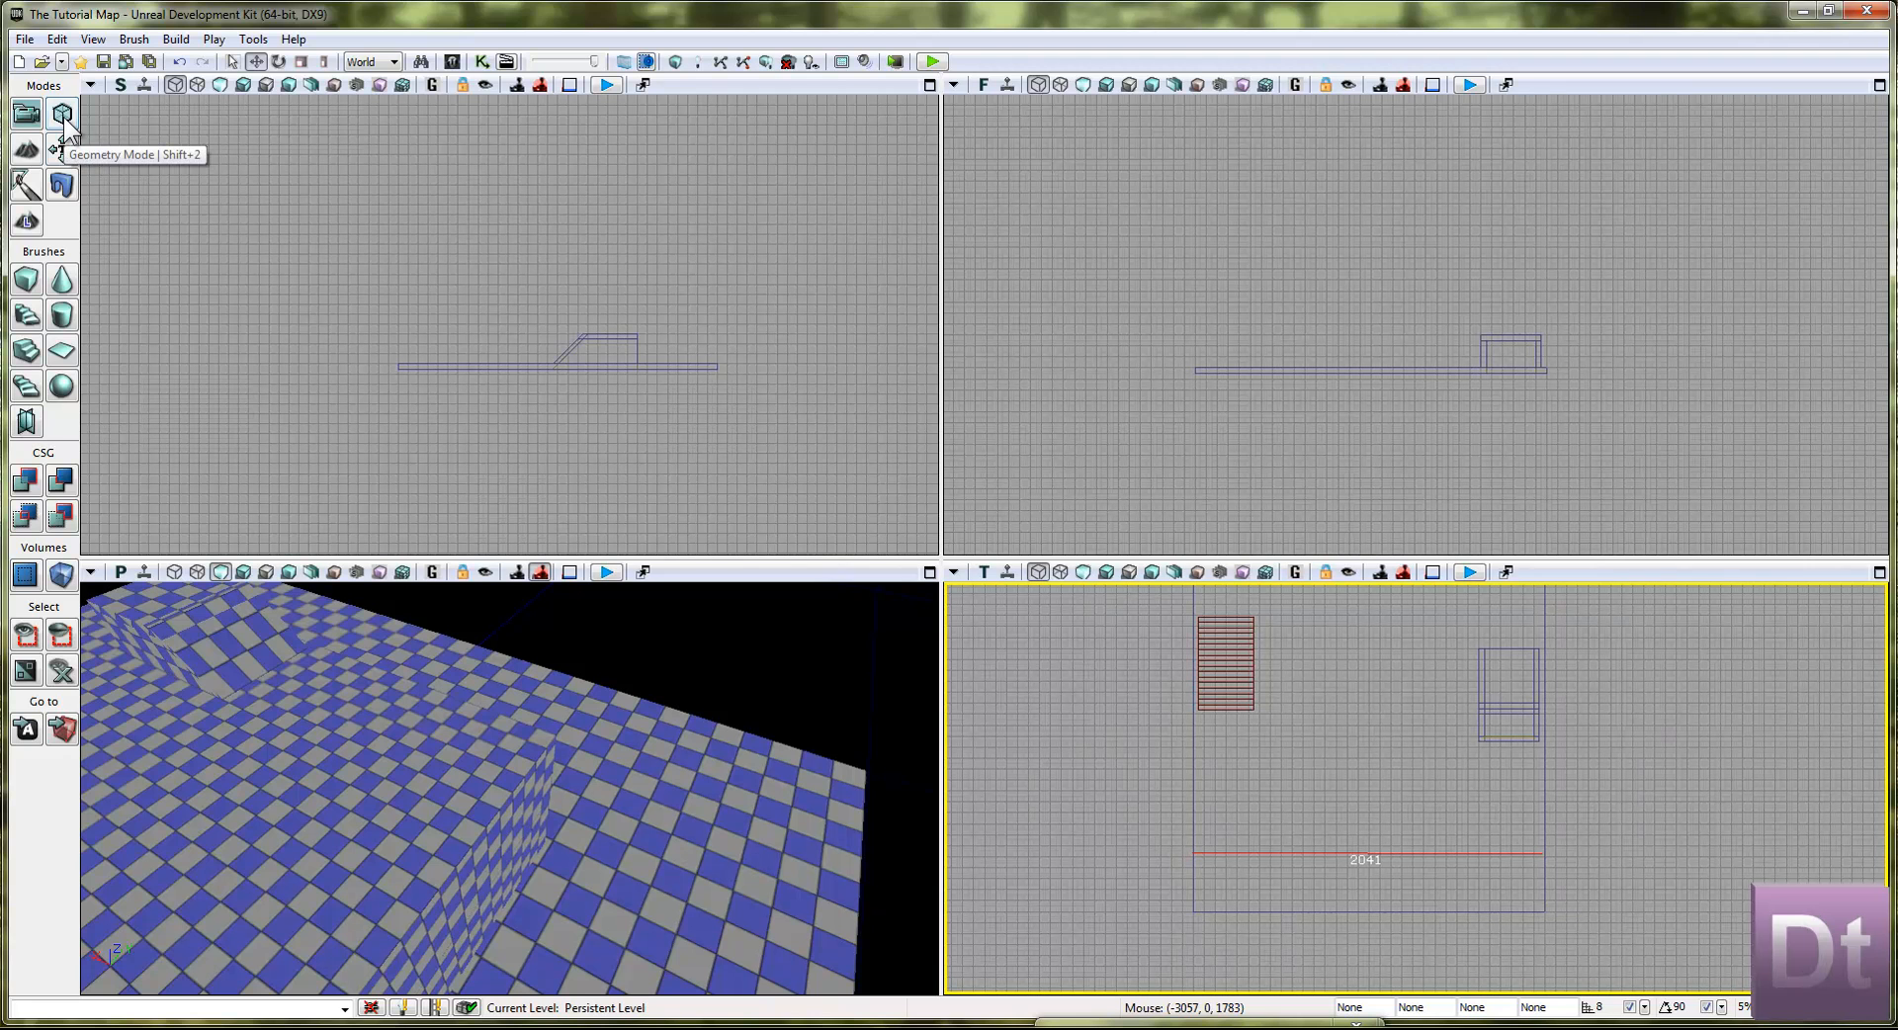
right_click(25, 280)
click(584, 667)
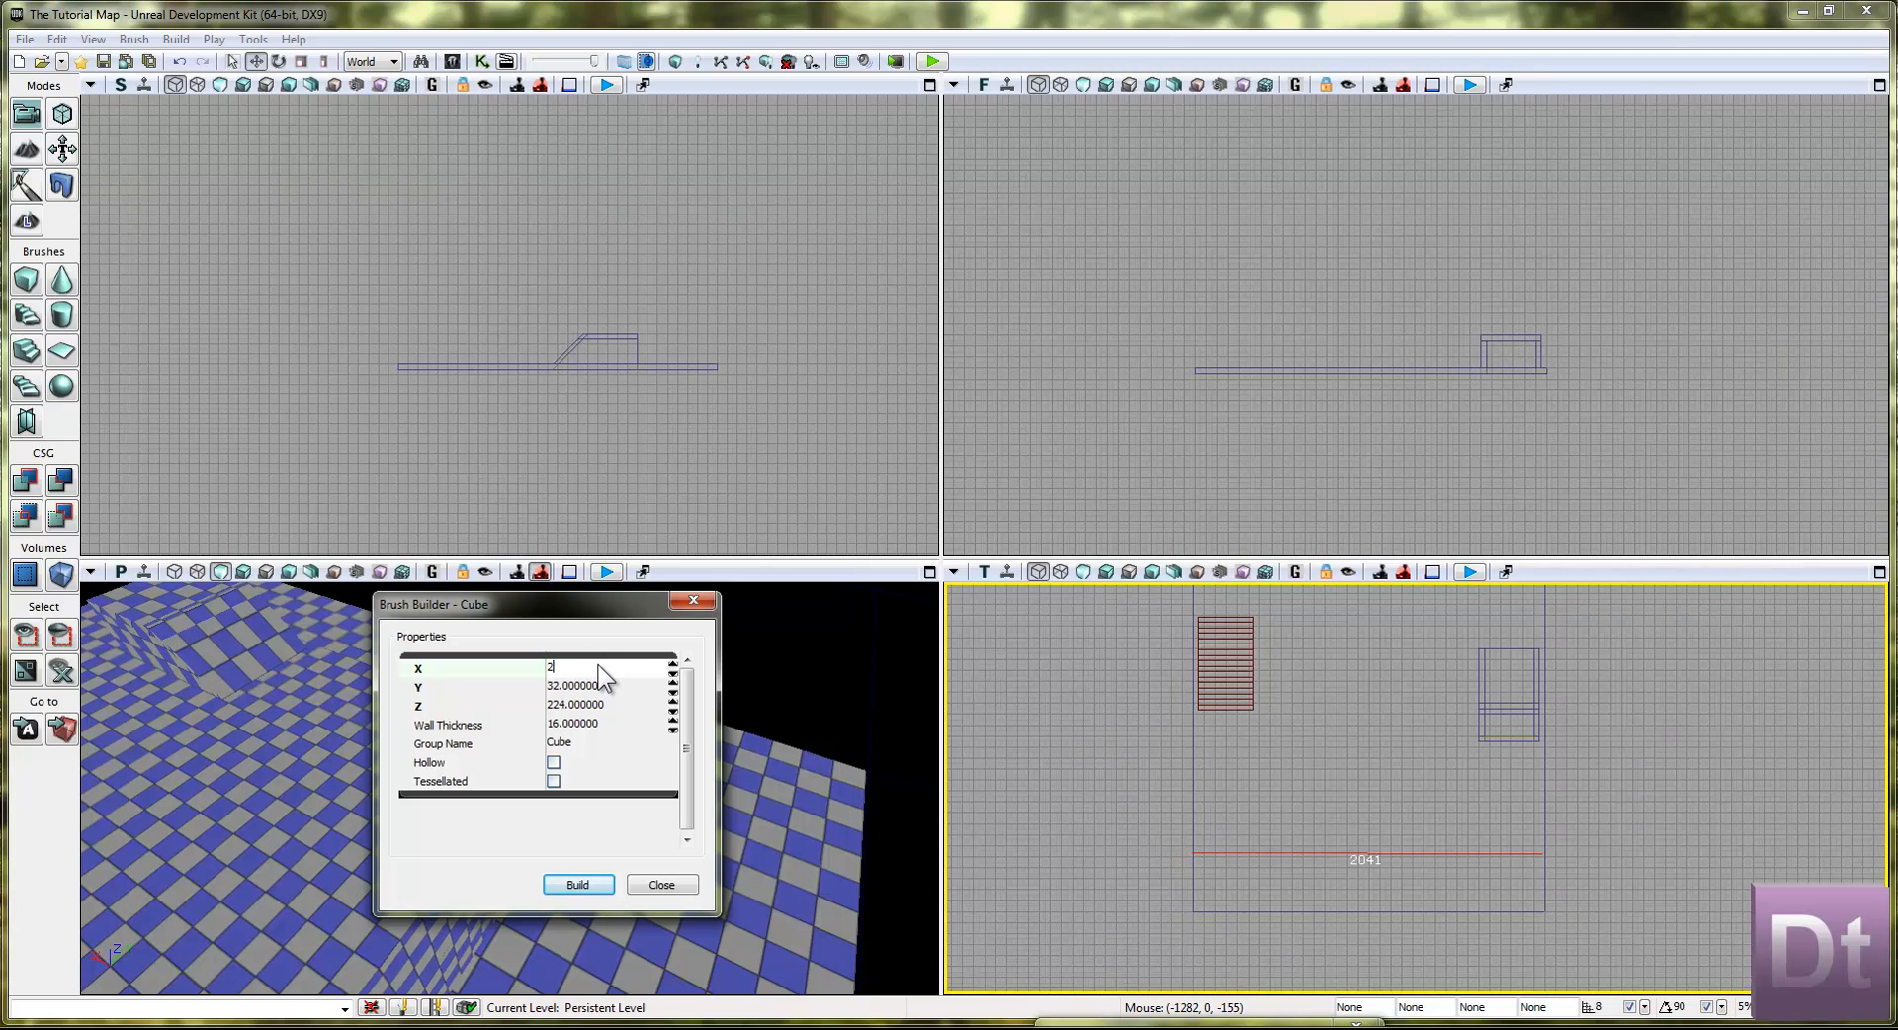
key(Return)
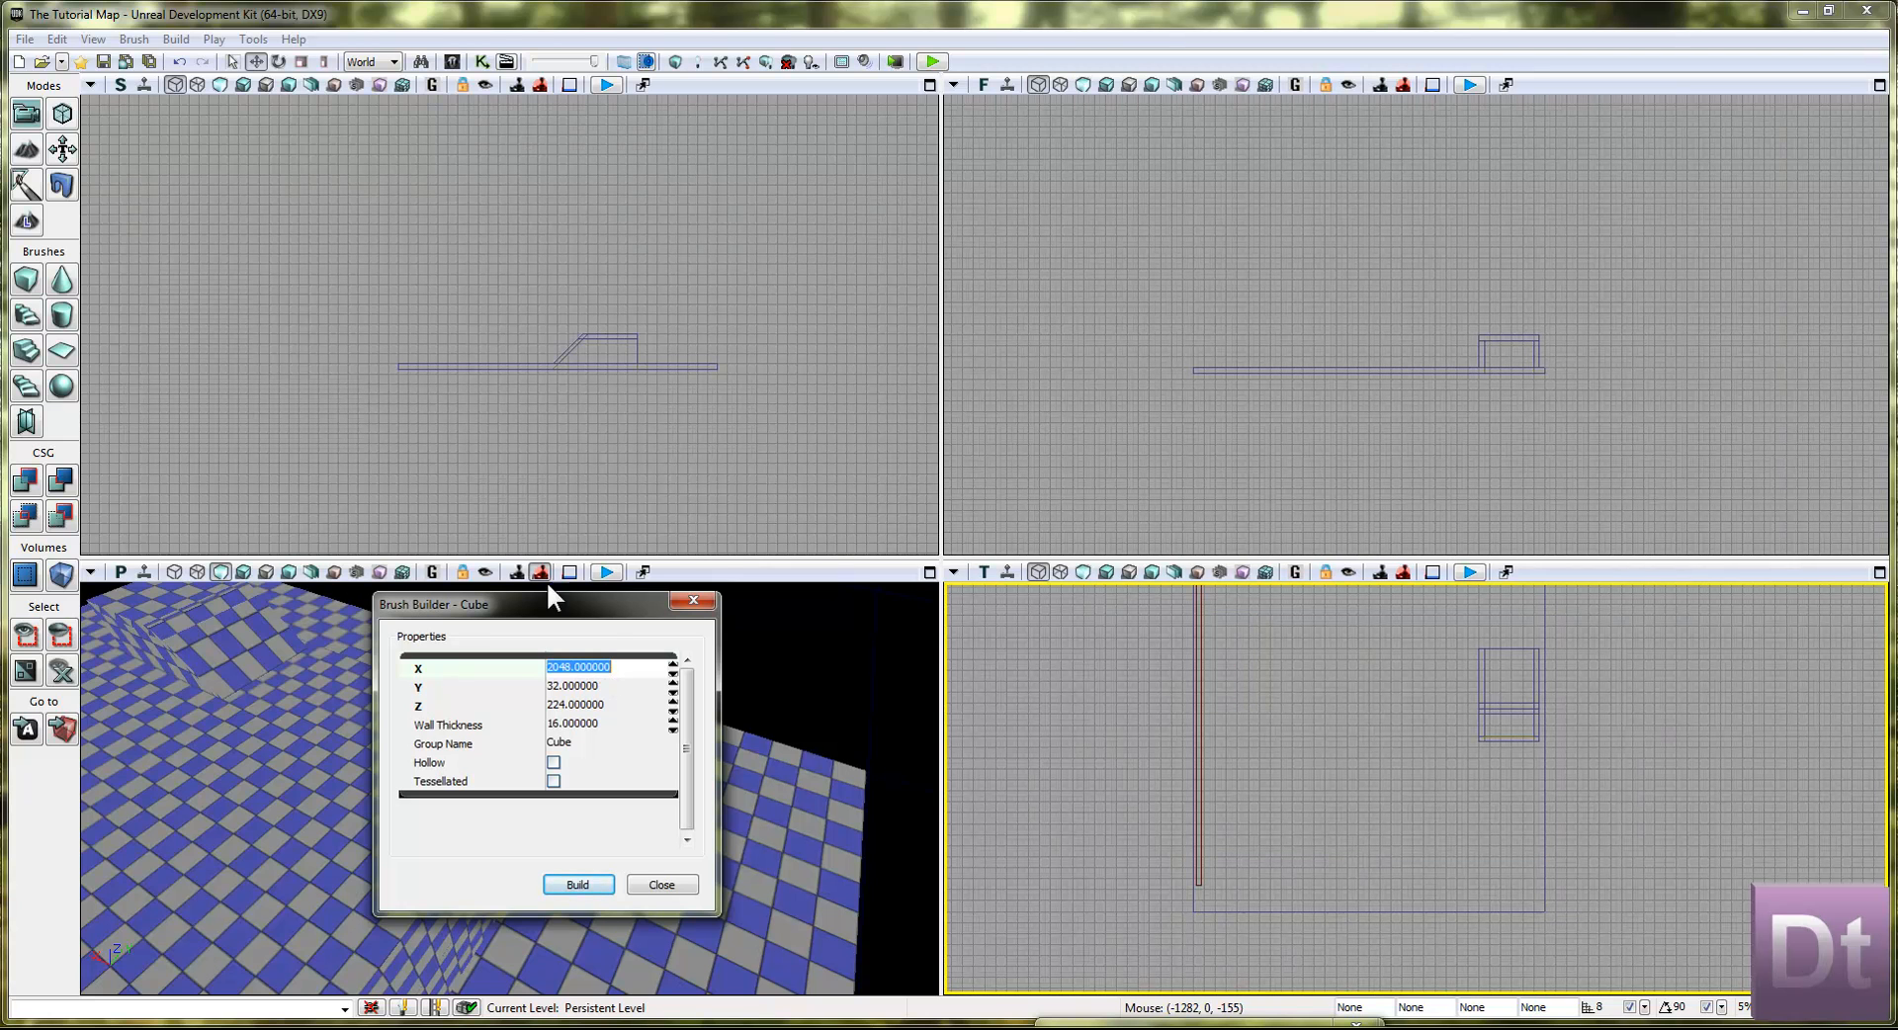
click(629, 688)
click(631, 704)
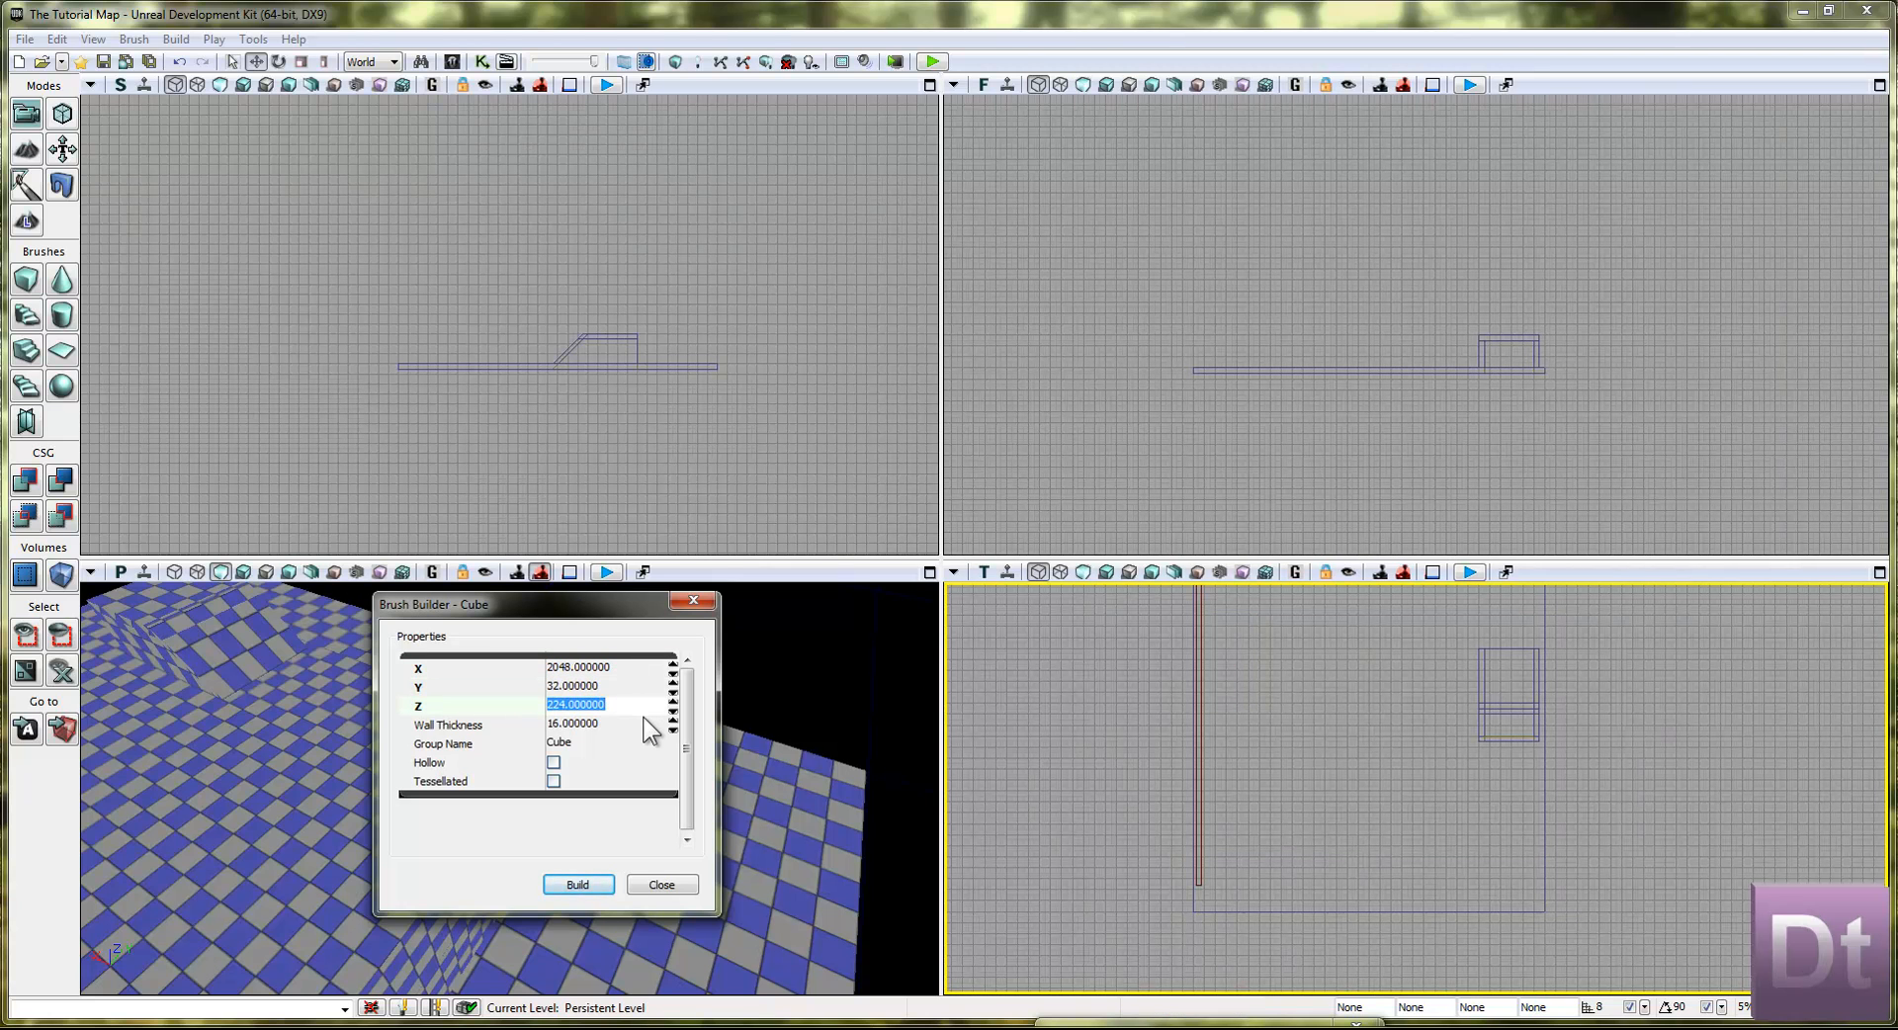
text(64)
click(630, 687)
click(1262, 859)
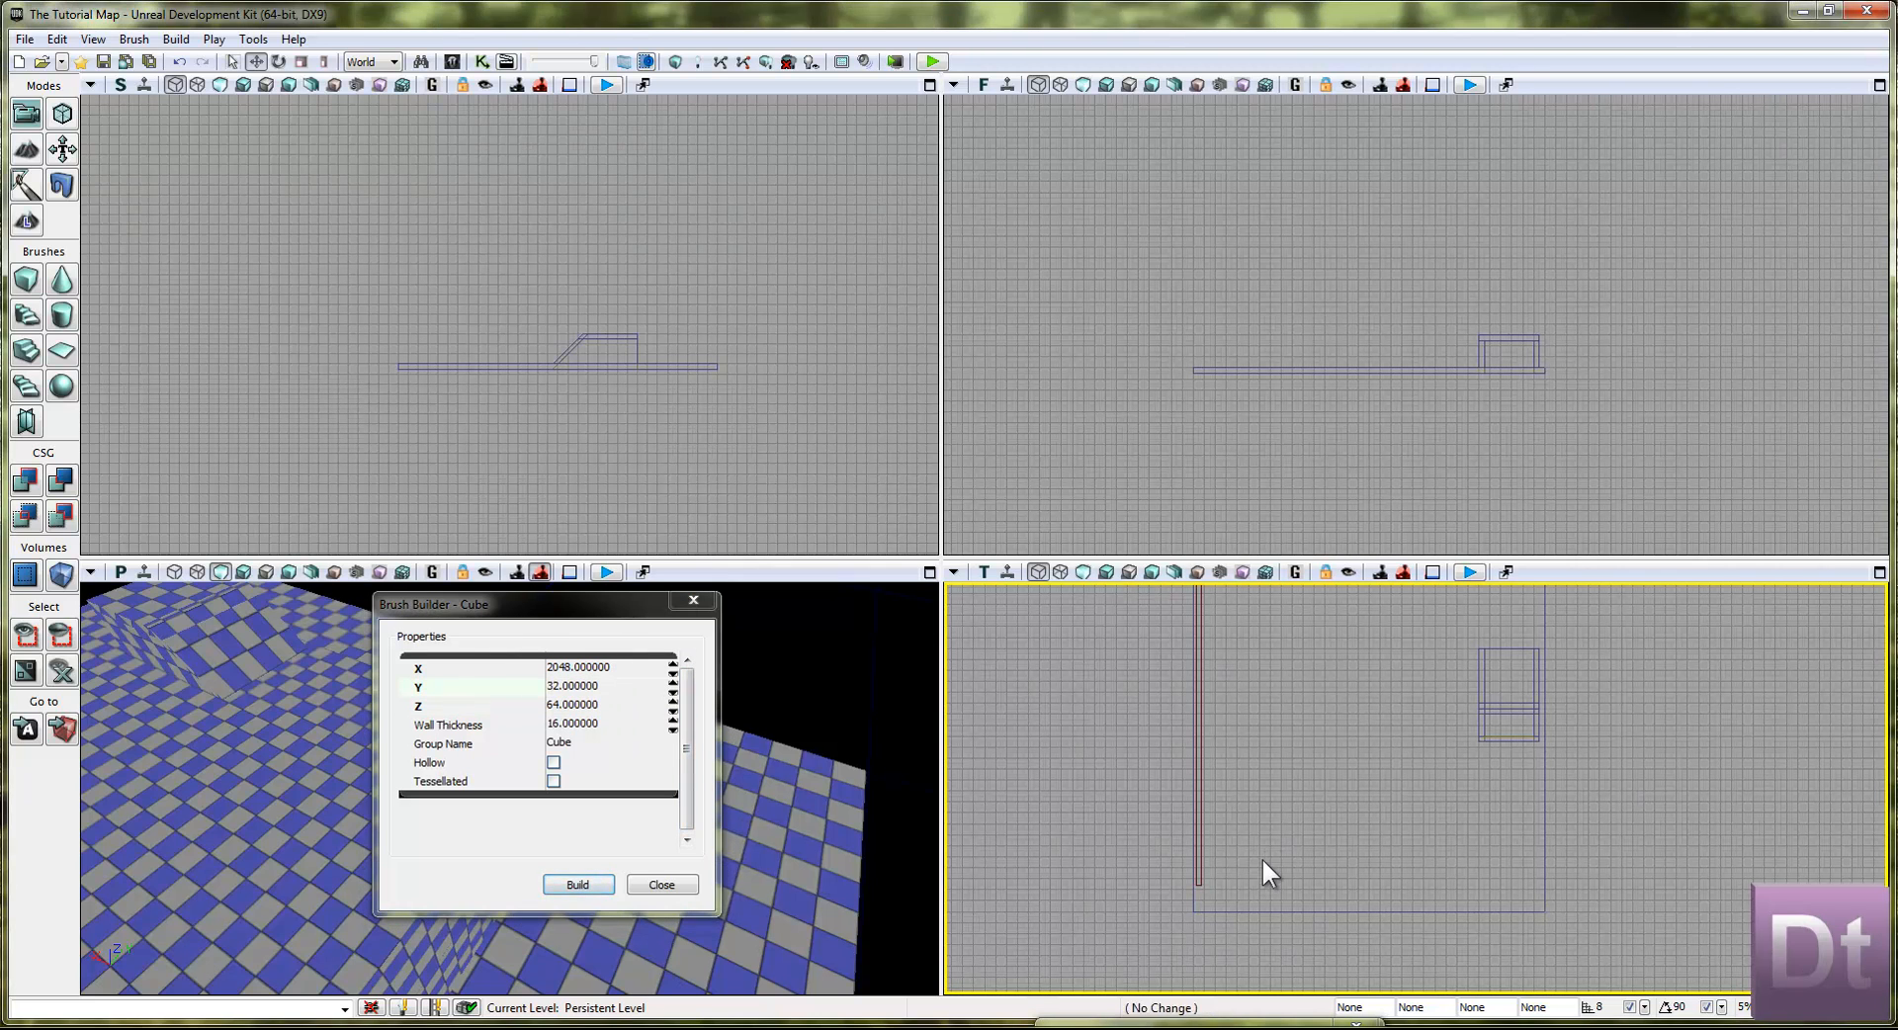
Step: Align the cube brush with one side edge of the roof slab, resting on its top surface, and add it as a wall
click(1200, 718)
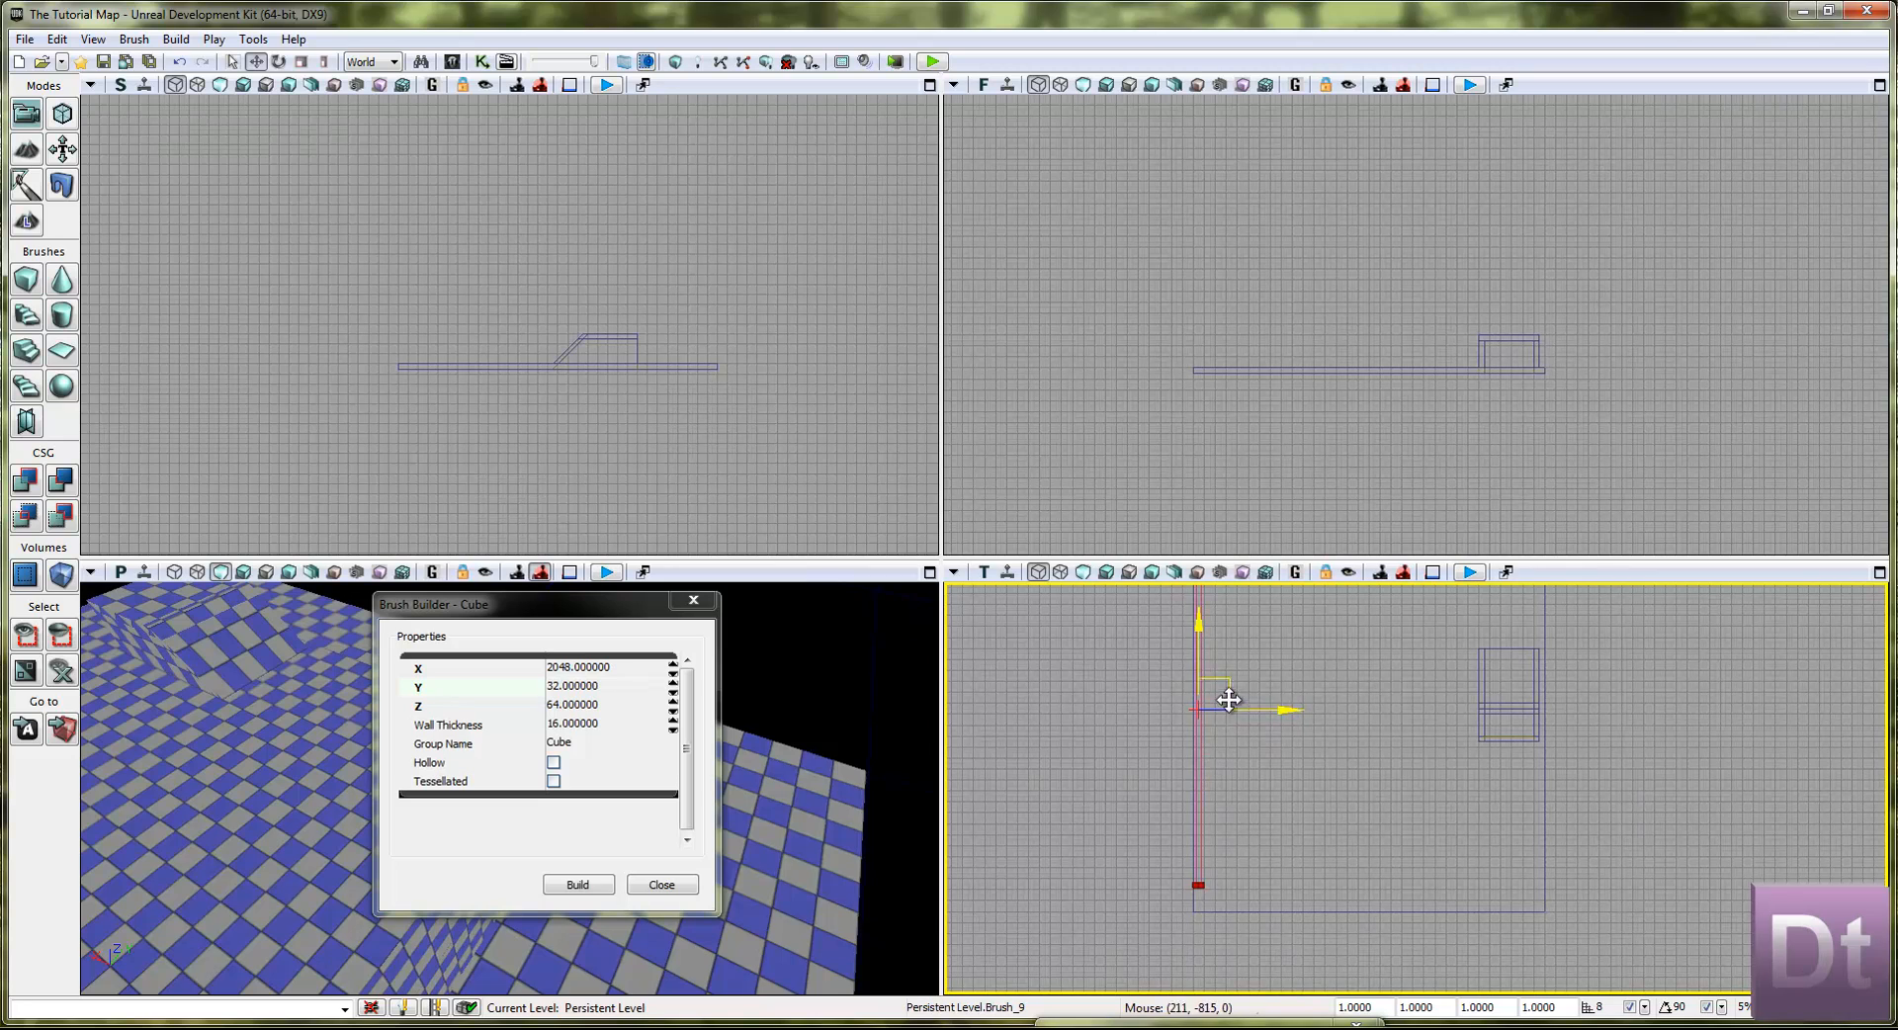
drag(1230, 717, 1230, 726)
scroll(1220, 831, up, 10)
mouse_move(1202, 906)
mouse_down()
mouse_move(1349, 680)
mouse_move(1224, 878)
mouse_move(1203, 822)
mouse_up()
scroll(1289, 791, up, 5)
scroll(1332, 753, down, 8)
mouse_move(1360, 806)
mouse_down()
mouse_move(1326, 975)
mouse_move(1279, 1010)
mouse_move(1124, 998)
mouse_move(1119, 916)
mouse_up()
scroll(1119, 915, down, 8)
scroll(1289, 148, down, 6)
drag(1276, 447, 1292, 157)
scroll(1274, 228, up, 6)
scroll(1276, 374, up, 3)
scroll(1325, 237, down, 3)
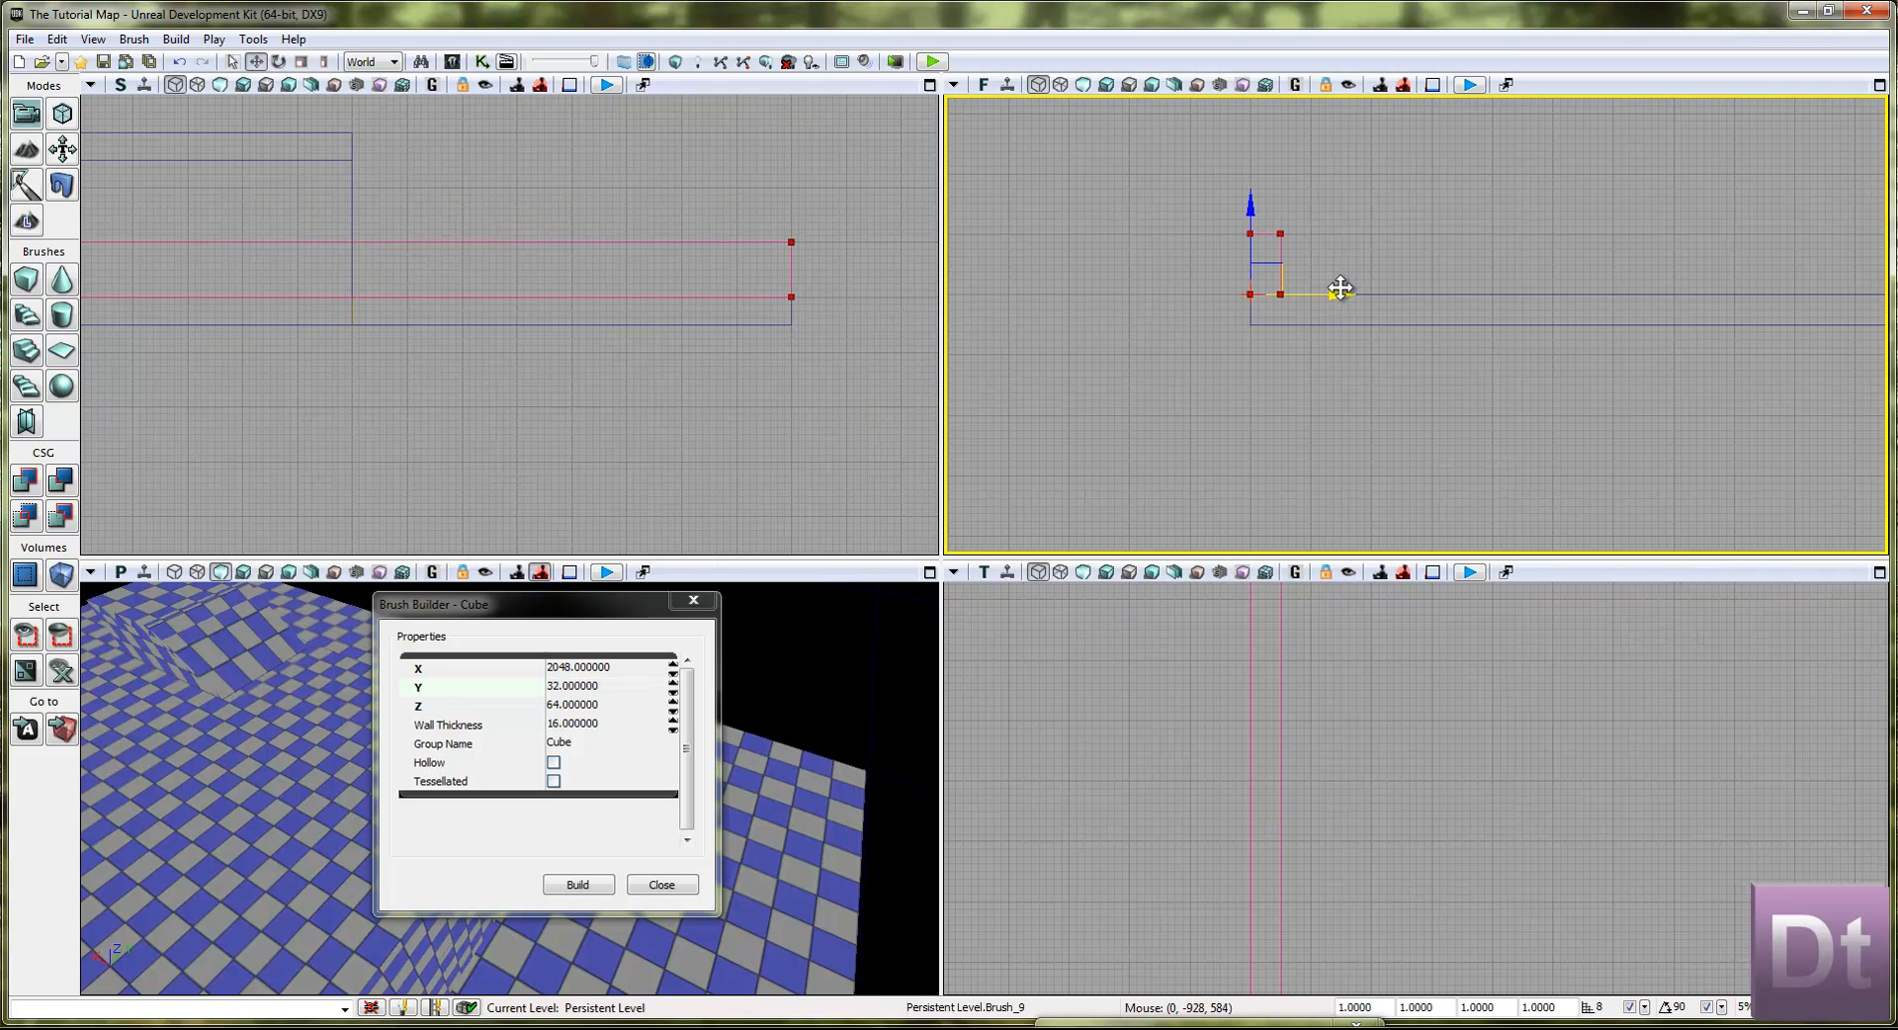
Step: Move the builder brush to the opposite side edge of the roof slab and add a second parapet wall
mouse_move(1339, 288)
mouse_down()
mouse_move(1849, 306)
mouse_move(1860, 332)
mouse_move(1885, 315)
mouse_up()
right_drag(1191, 388, 1300, 365)
scroll(1296, 364, down, 9)
right_drag(1254, 779, 1499, 600)
scroll(1395, 682, down, 3)
right_drag(1389, 684, 1402, 737)
mouse_move(1504, 708)
right_down()
mouse_move(1445, 636)
mouse_move(1499, 829)
right_up()
Step: Rotate the builder brush 90 degrees and align it along one of the roof slab's remaining edges
key(space)
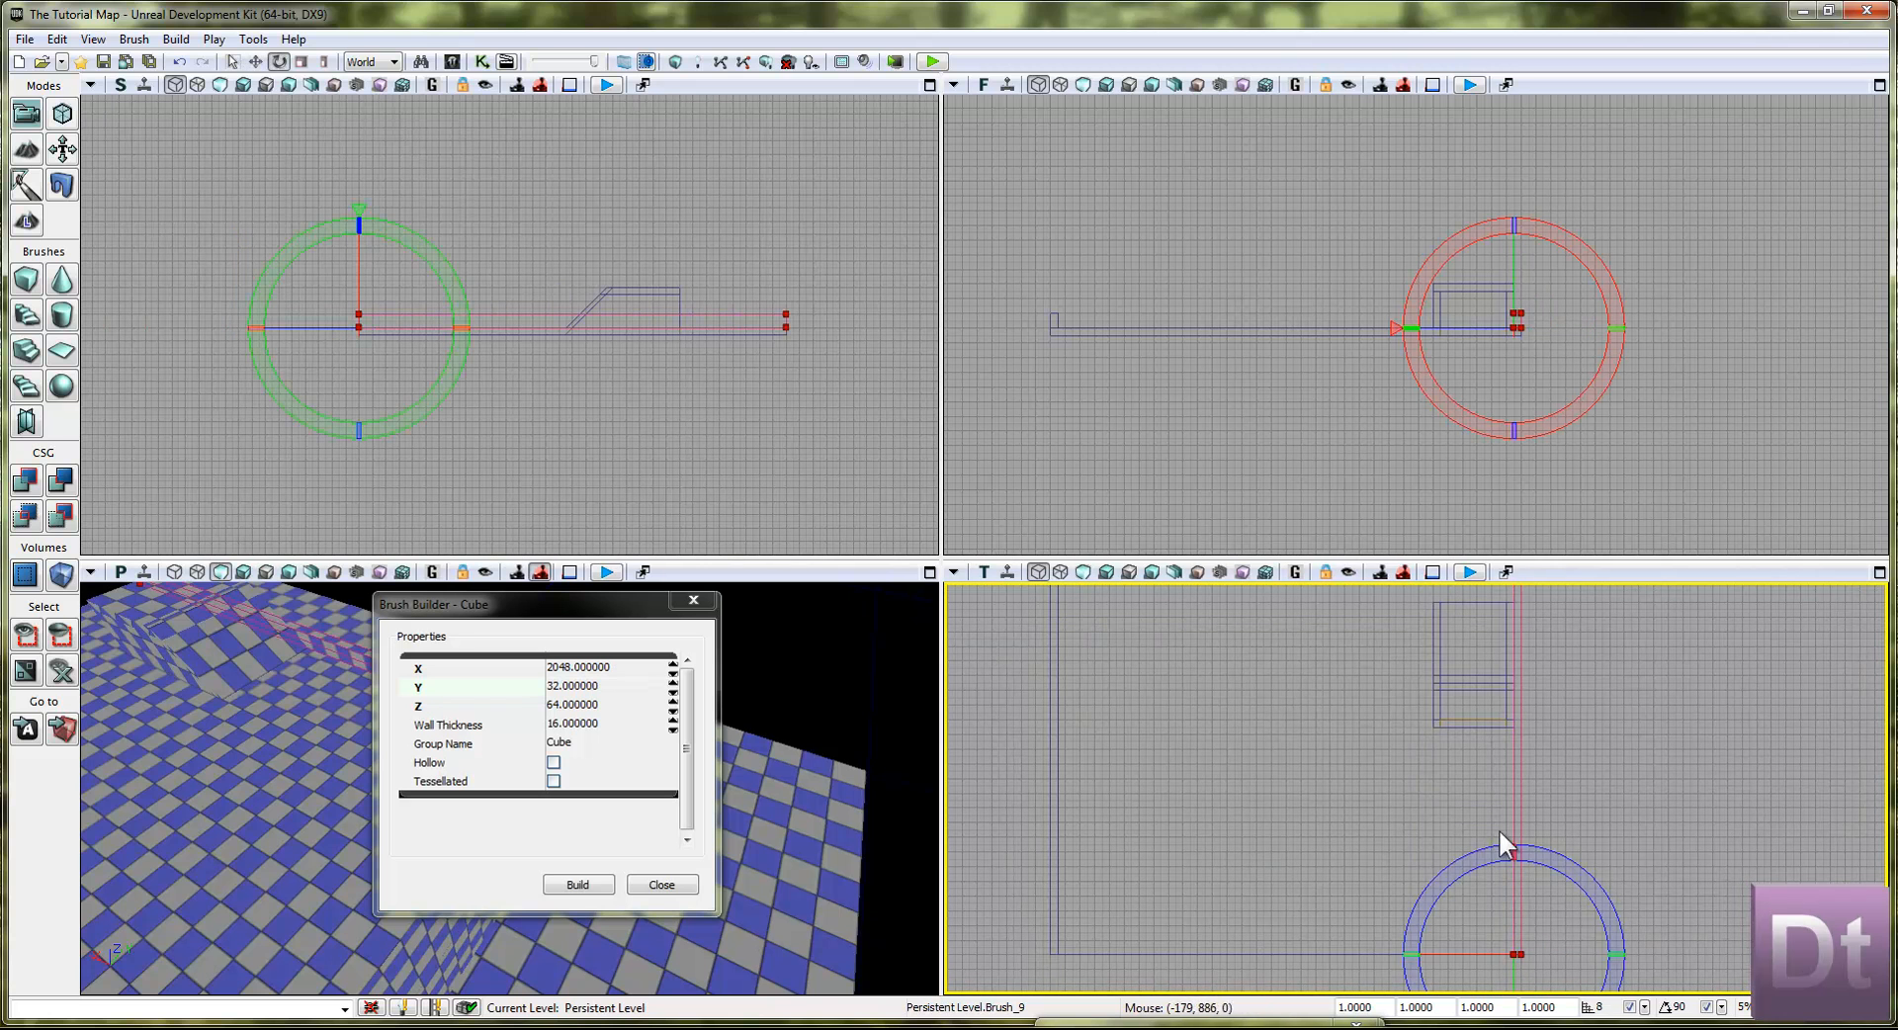
mouse_move(1605, 895)
mouse_down()
mouse_move(1637, 999)
mouse_move(947, 584)
mouse_move(1161, 991)
mouse_move(1220, 992)
mouse_up()
right_drag(1753, 898, 1576, 626)
right_drag(1503, 761, 1549, 853)
key(space)
mouse_move(1490, 781)
mouse_down()
mouse_move(990, 742)
mouse_move(1059, 739)
mouse_move(1041, 736)
mouse_up()
scroll(1115, 767, up, 12)
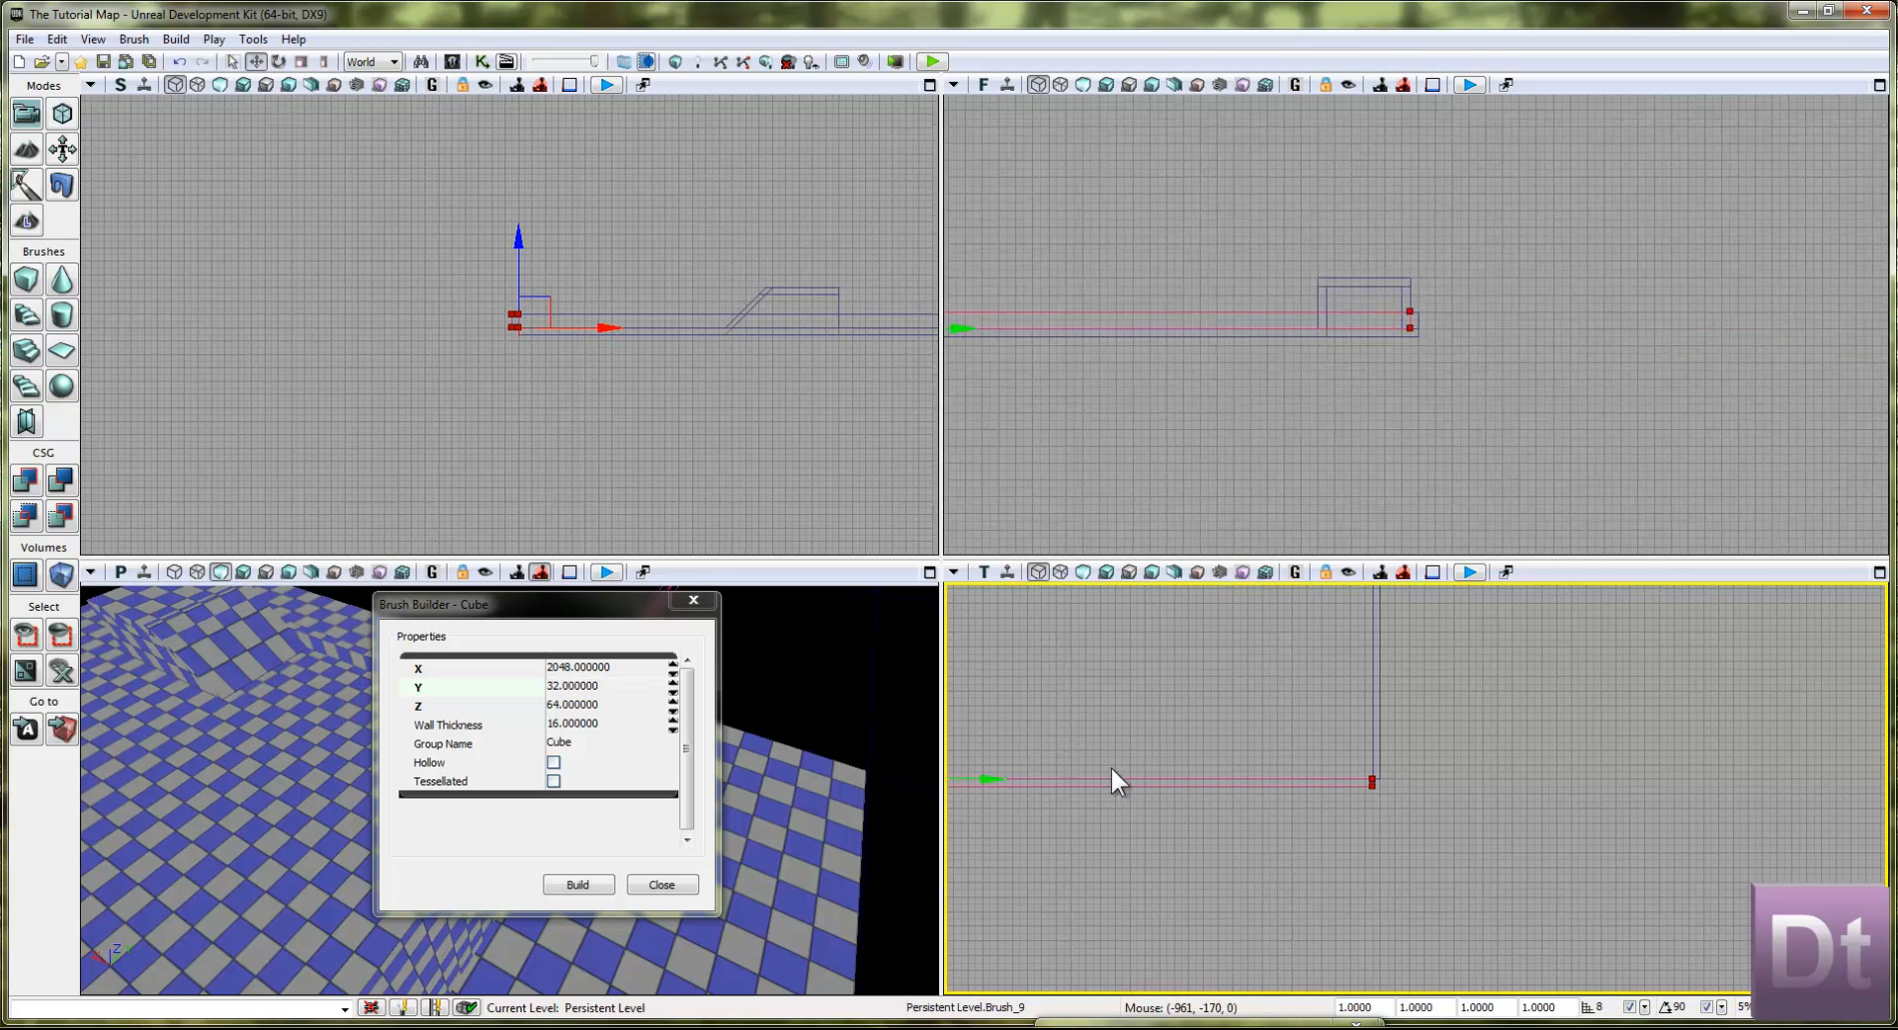
right_drag(1364, 844, 1022, 838)
right_click(1515, 741)
right_drag(1512, 694, 1469, 772)
drag(1478, 736, 1477, 685)
Step: Move the rotated brush's overhanging end vertices 64 units inward to meet the side wall, and add the parapet wall
right_drag(1271, 416, 1535, 408)
scroll(1385, 407, down, 5)
scroll(1007, 420, down, 6)
right_drag(1006, 420, 1743, 413)
scroll(1422, 370, up, 10)
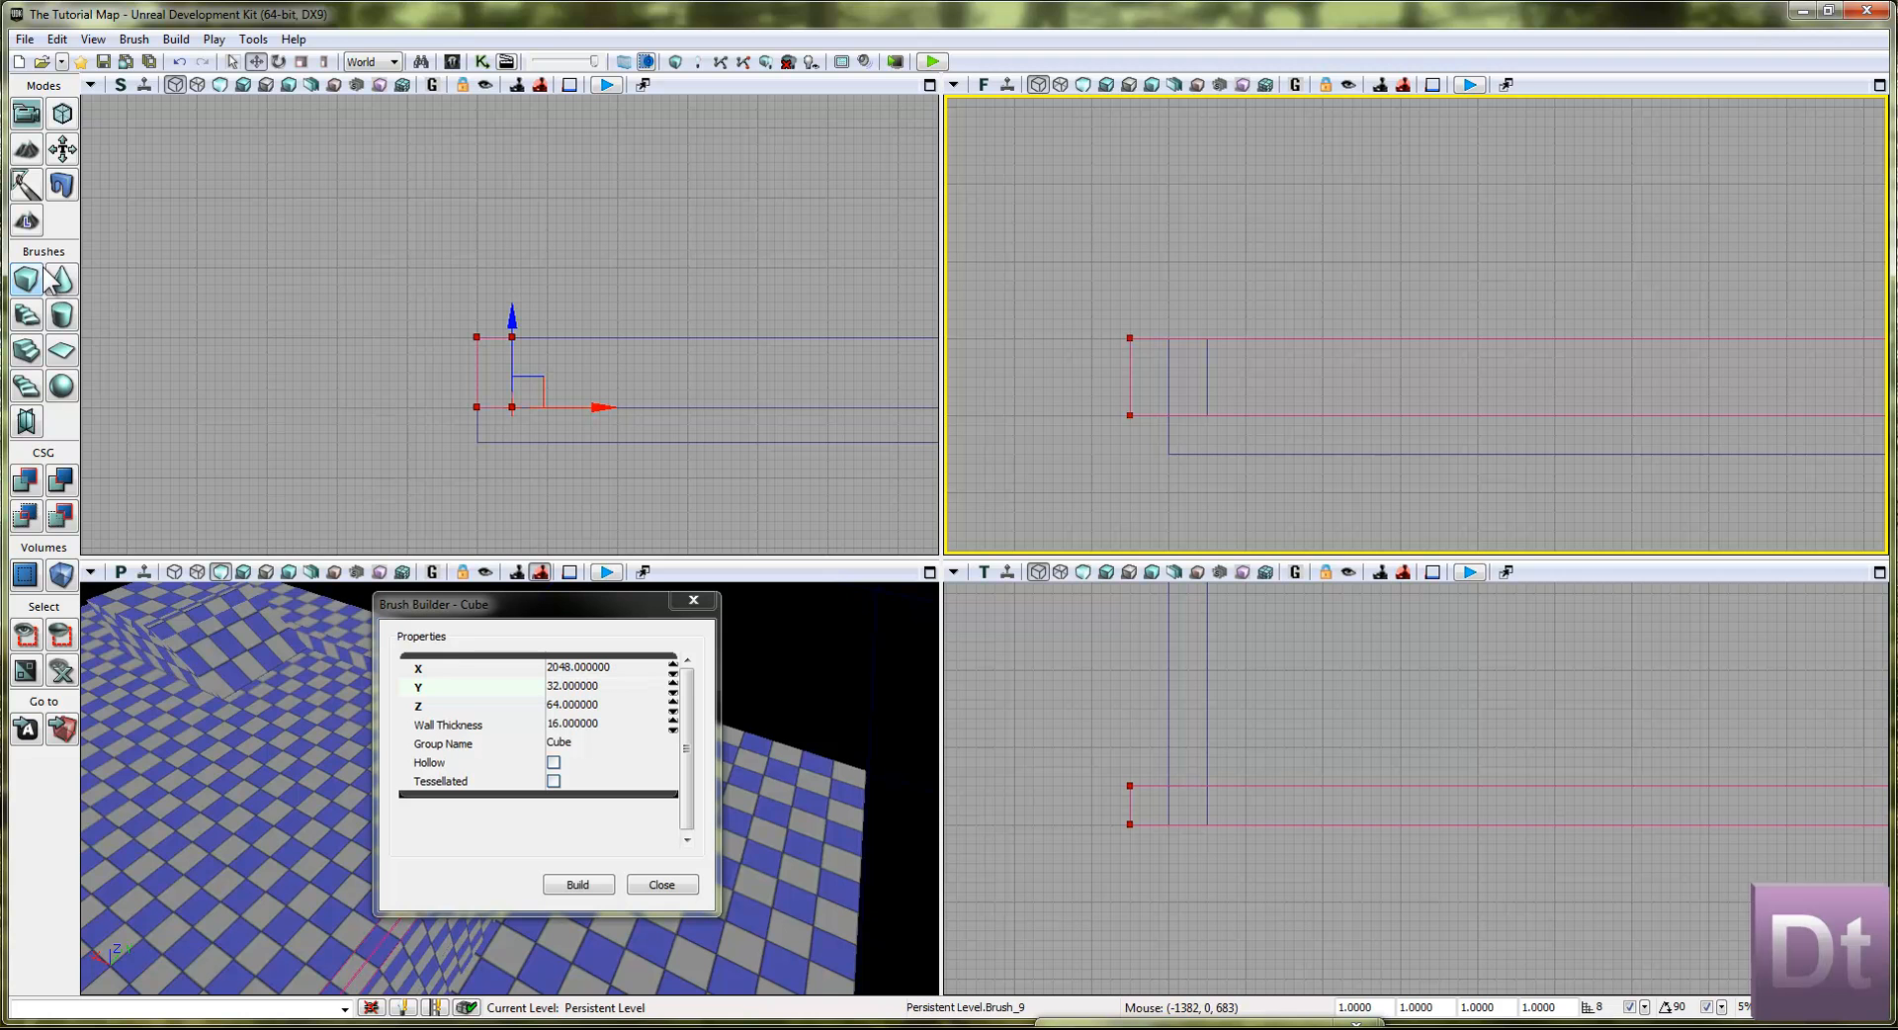
click(62, 113)
ctrl+alt+drag(1094, 318, 1147, 485)
drag(1214, 417, 1284, 419)
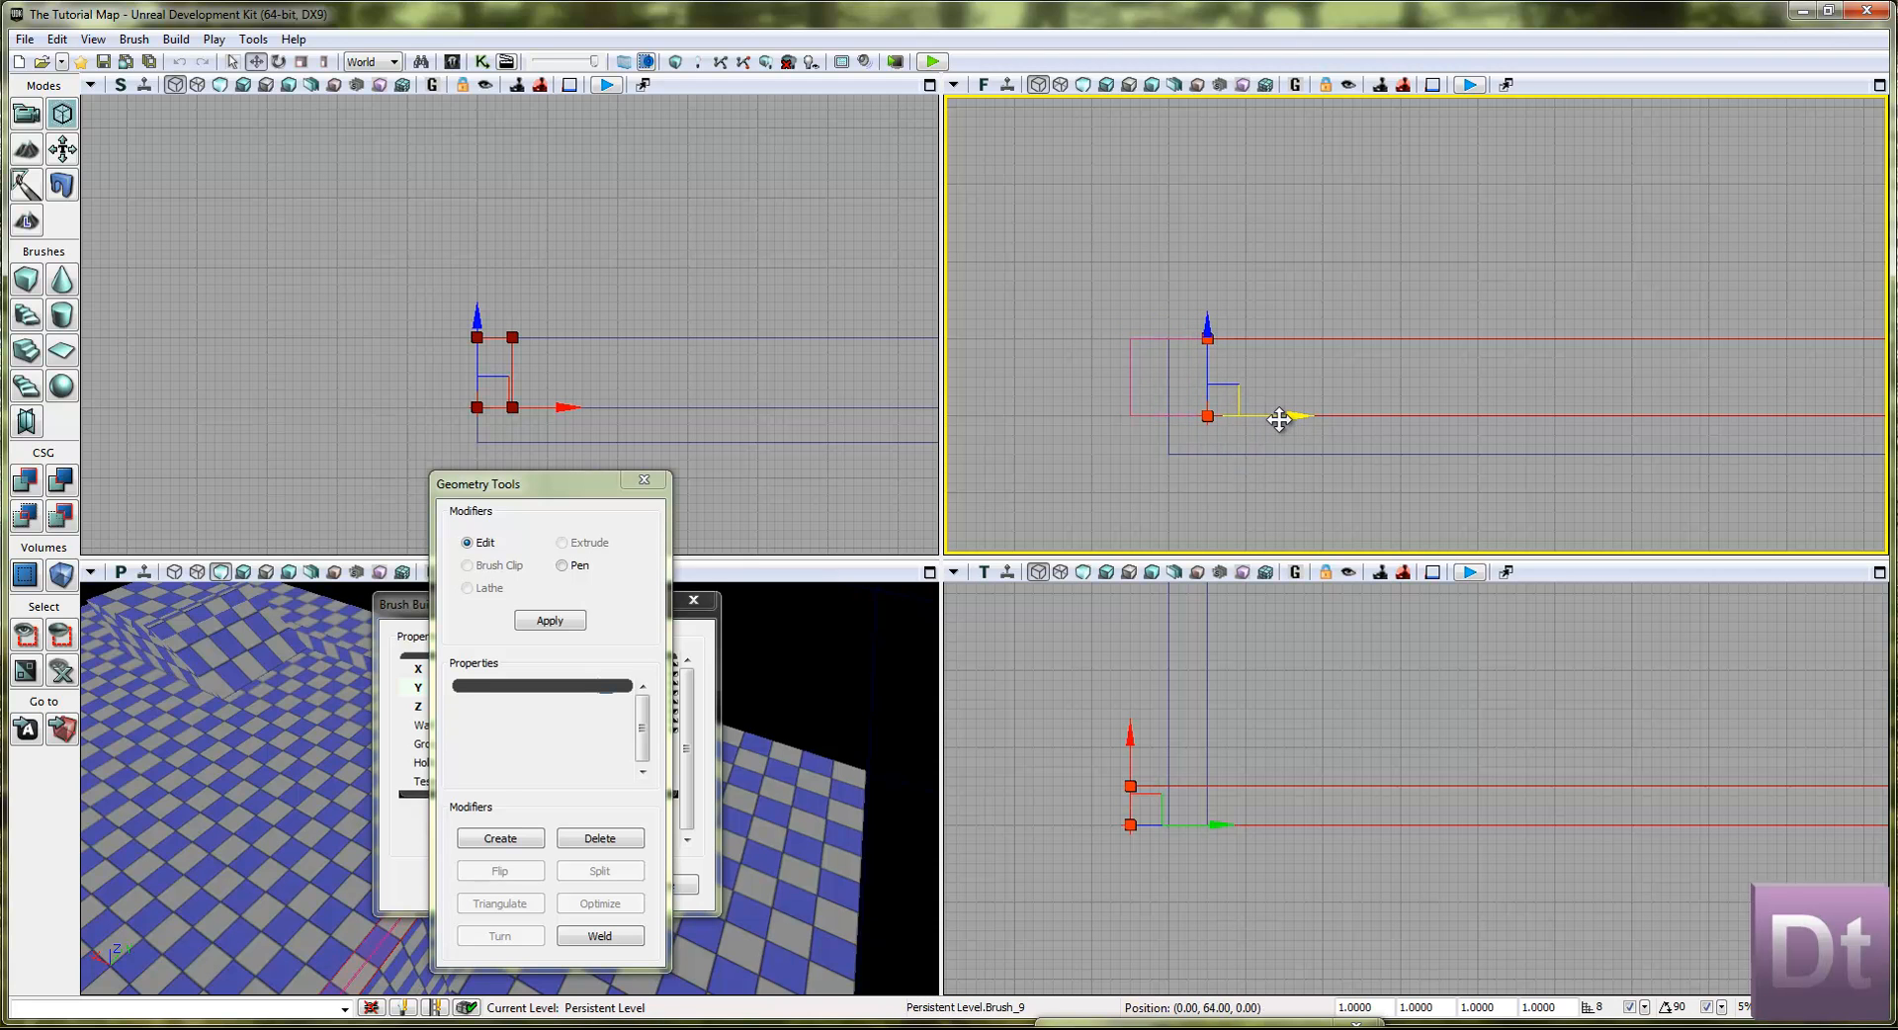
click(1276, 272)
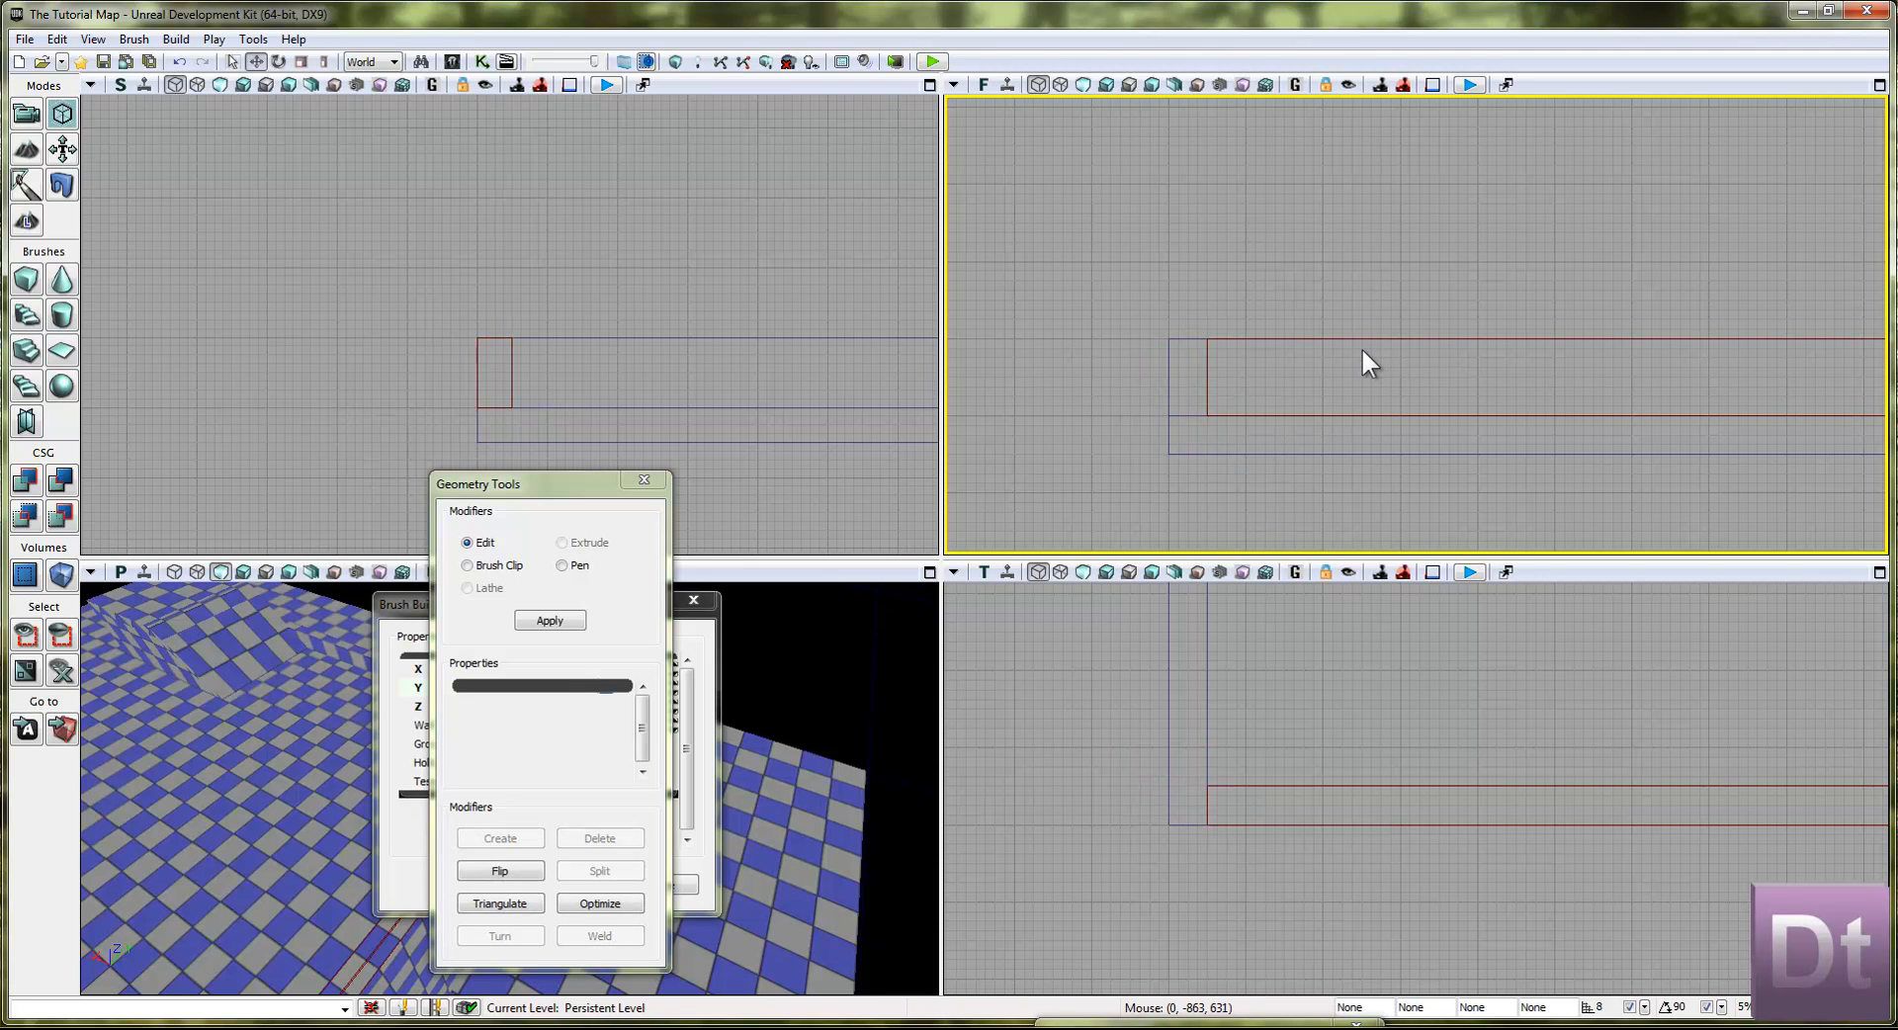
Step: Move the trimmed builder brush across to the last open edge of the roof slab
click(1300, 783)
scroll(1539, 639, down, 3)
right_drag(1513, 669, 1018, 718)
mouse_move(1396, 807)
alt+mouse_down()
mouse_move(1396, 593)
mouse_move(1414, 607)
mouse_move(1370, 621)
mouse_move(1356, 667)
mouse_move(1384, 613)
mouse_move(1345, 575)
mouse_move(1394, 578)
mouse_move(1386, 614)
mouse_move(1404, 619)
alt+mouse_up()
right_drag(1341, 447, 1329, 497)
scroll(1337, 443, down, 5)
Step: Adjust the brush's end vertices to meet the inner face of the side wall, and add the fourth parapet wall
scroll(1335, 468, down, 2)
drag(1440, 450, 1418, 450)
scroll(1588, 698, up, 12)
right_drag(1592, 771, 1602, 744)
right_click(1647, 727)
click(1652, 727)
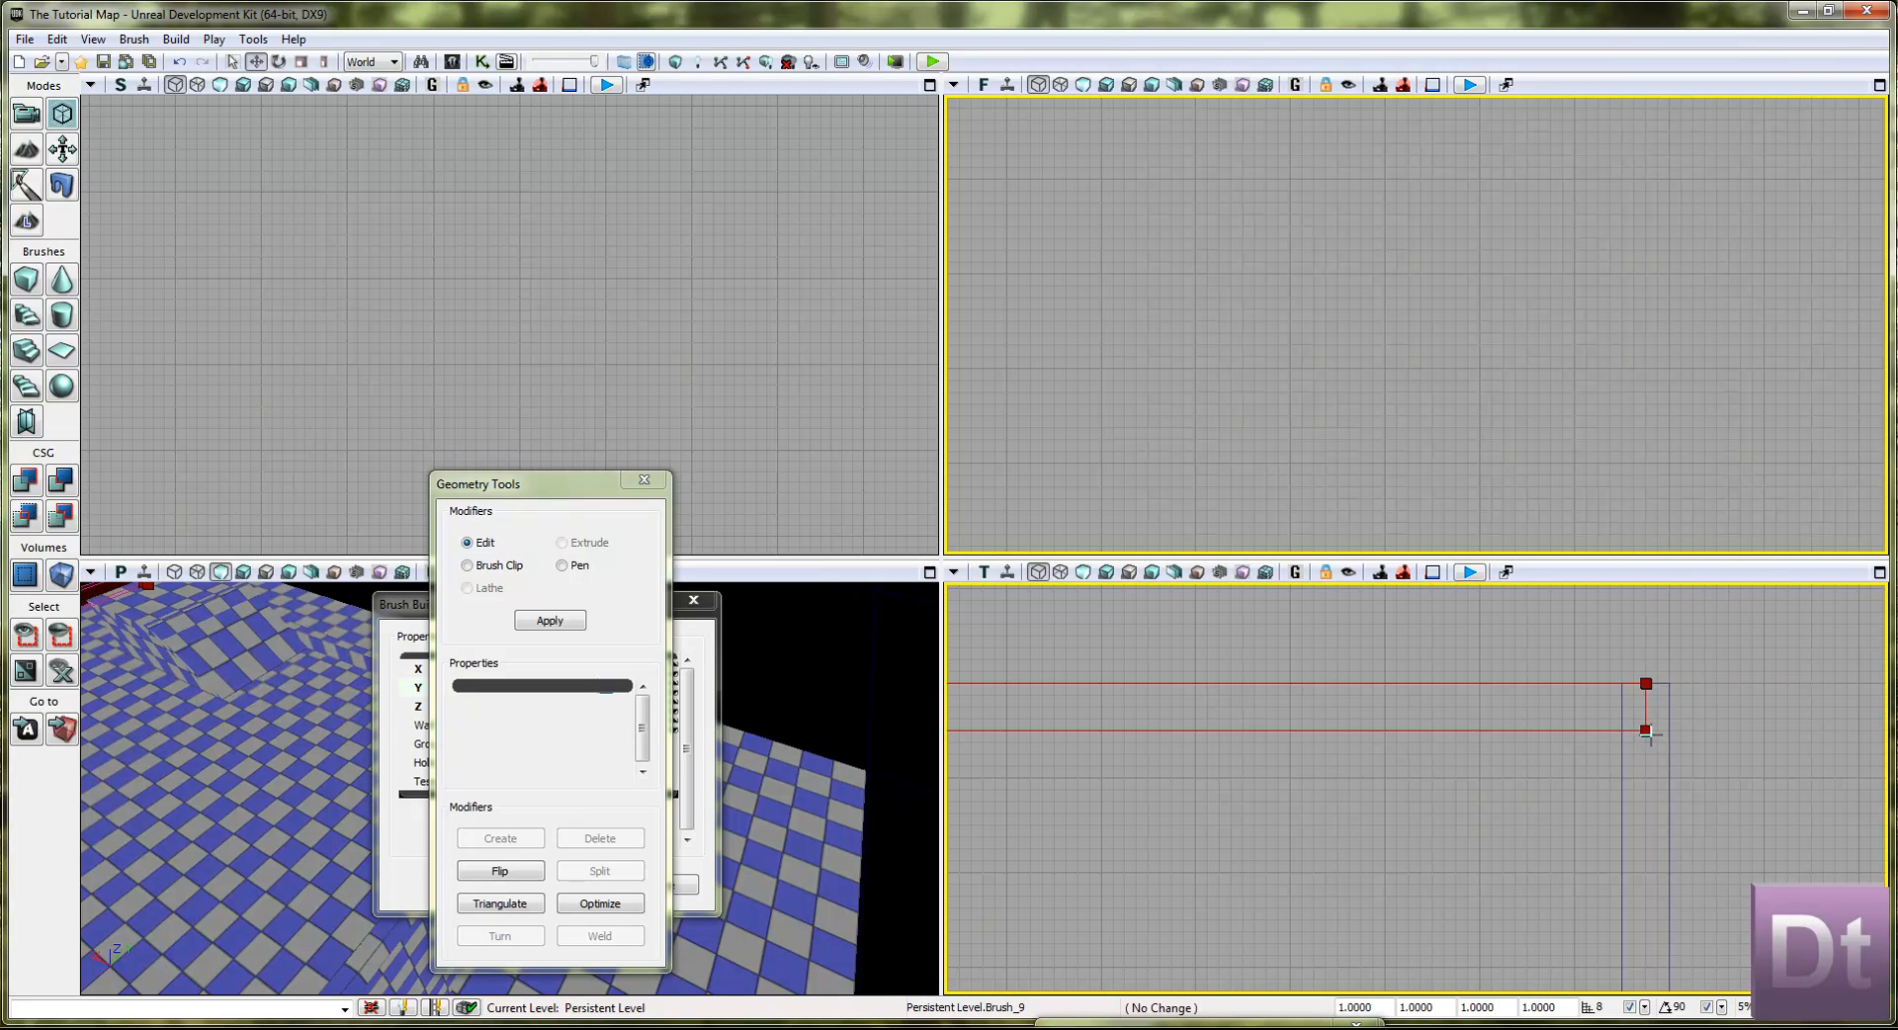
drag(1705, 733, 1678, 730)
Step: Close Geometry Tools and the cube builder, rebuild the map geometry, and inspect the roof parapet in perspective
click(1397, 674)
scroll(1316, 704, down, 8)
right_drag(1161, 807, 1283, 834)
right_drag(1325, 751, 1284, 727)
scroll(1284, 728, down, 5)
right_drag(1474, 856, 1300, 623)
scroll(1296, 708, down, 9)
mouse_move(1301, 775)
right_down()
mouse_move(1298, 716)
mouse_move(1289, 792)
right_up()
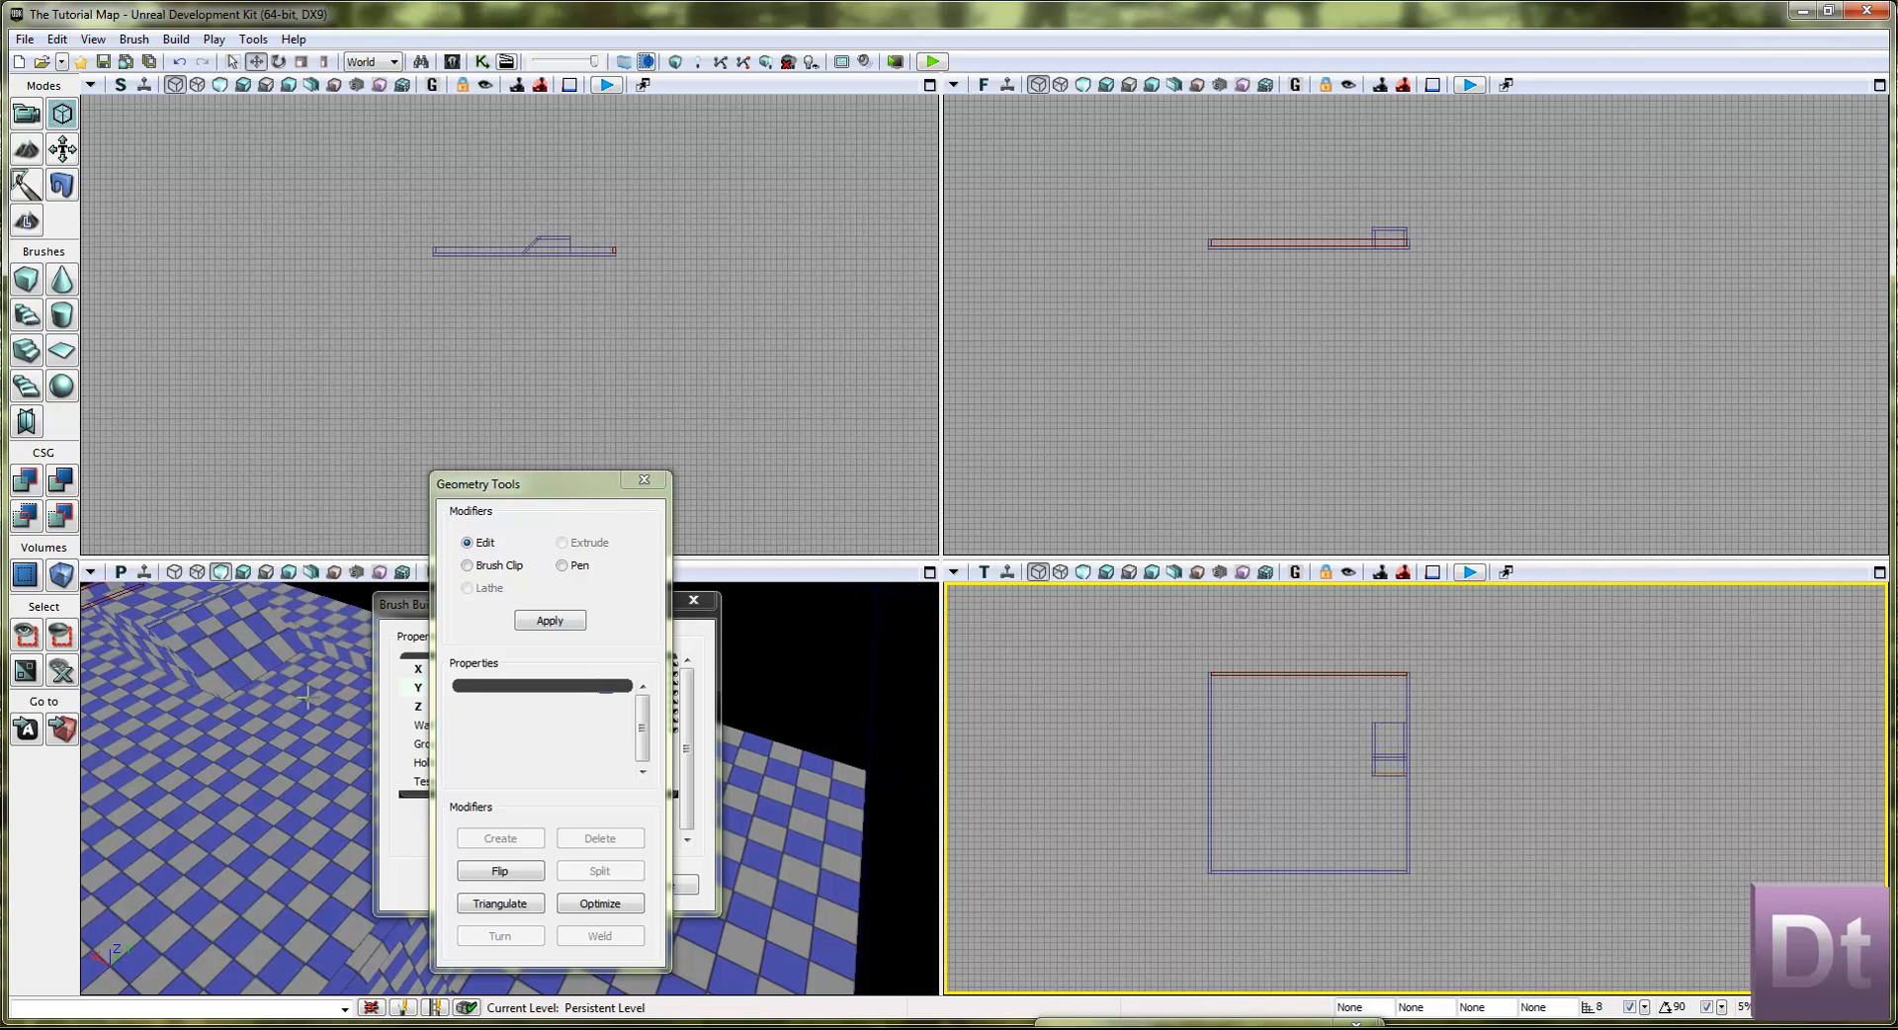
click(644, 480)
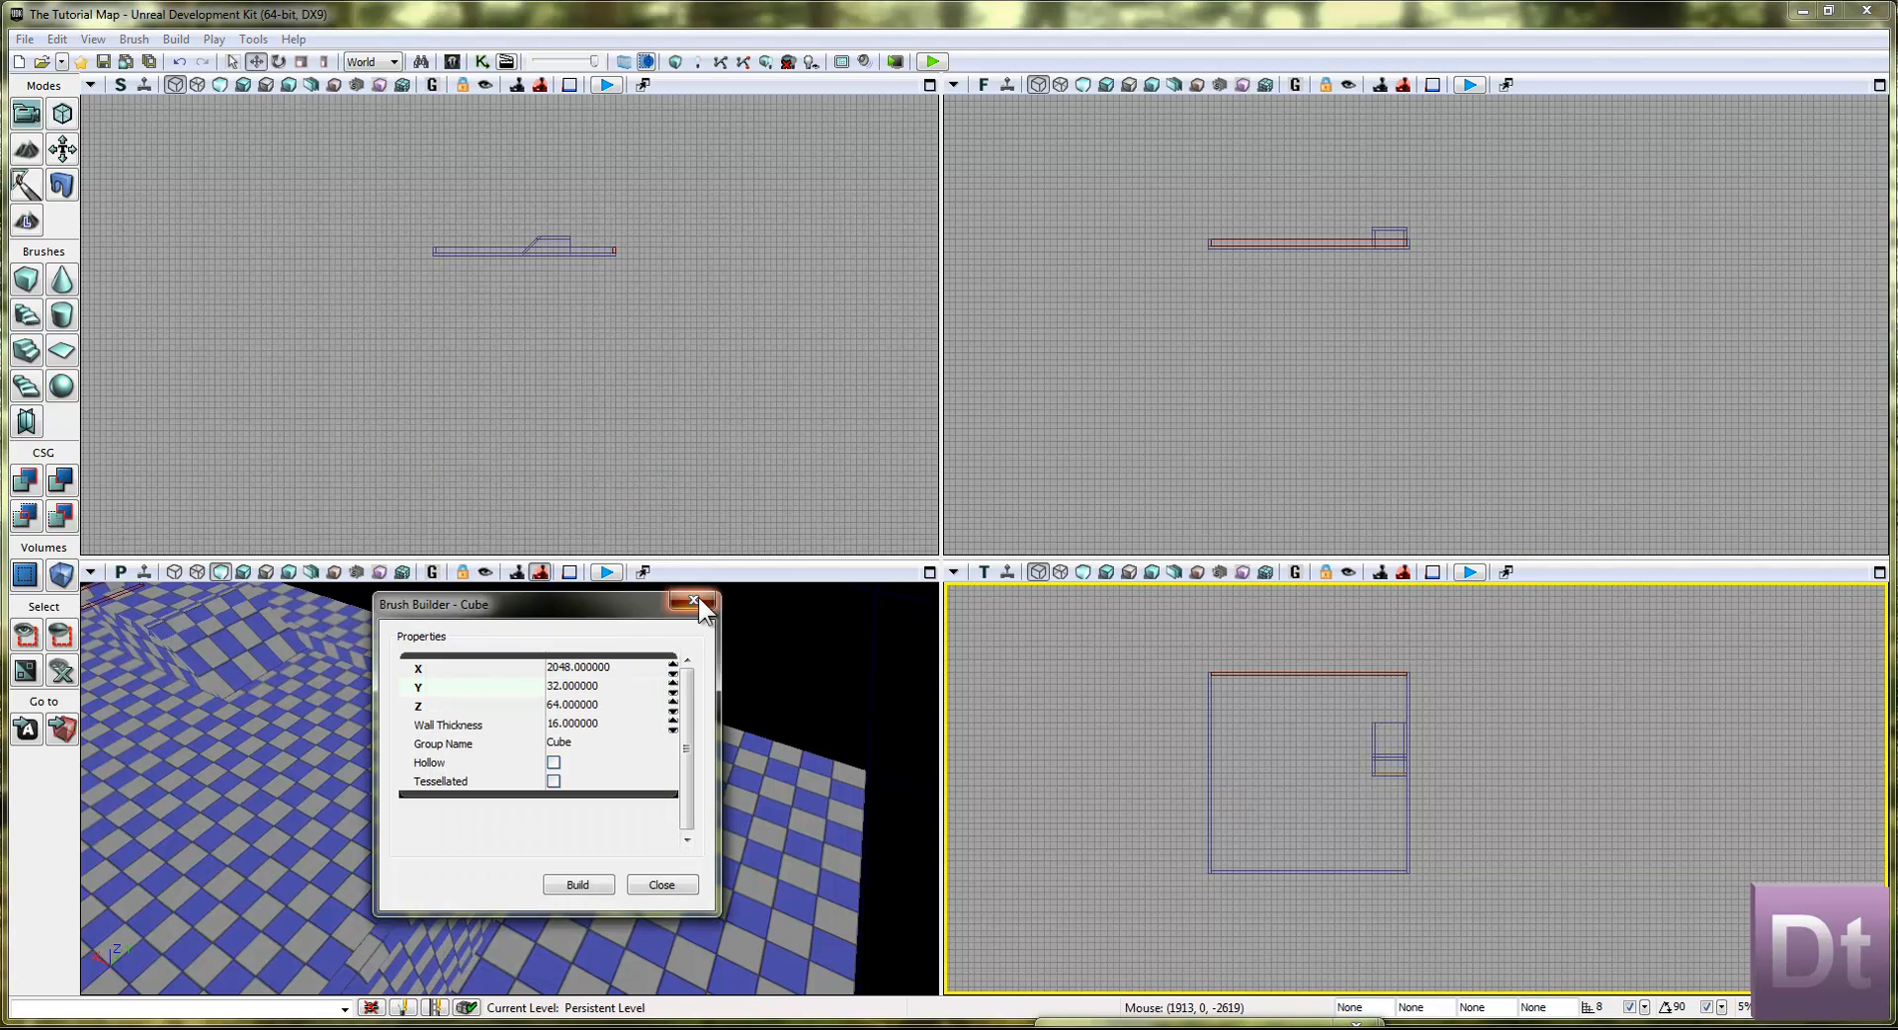
click(694, 599)
right_drag(729, 701, 82, 712)
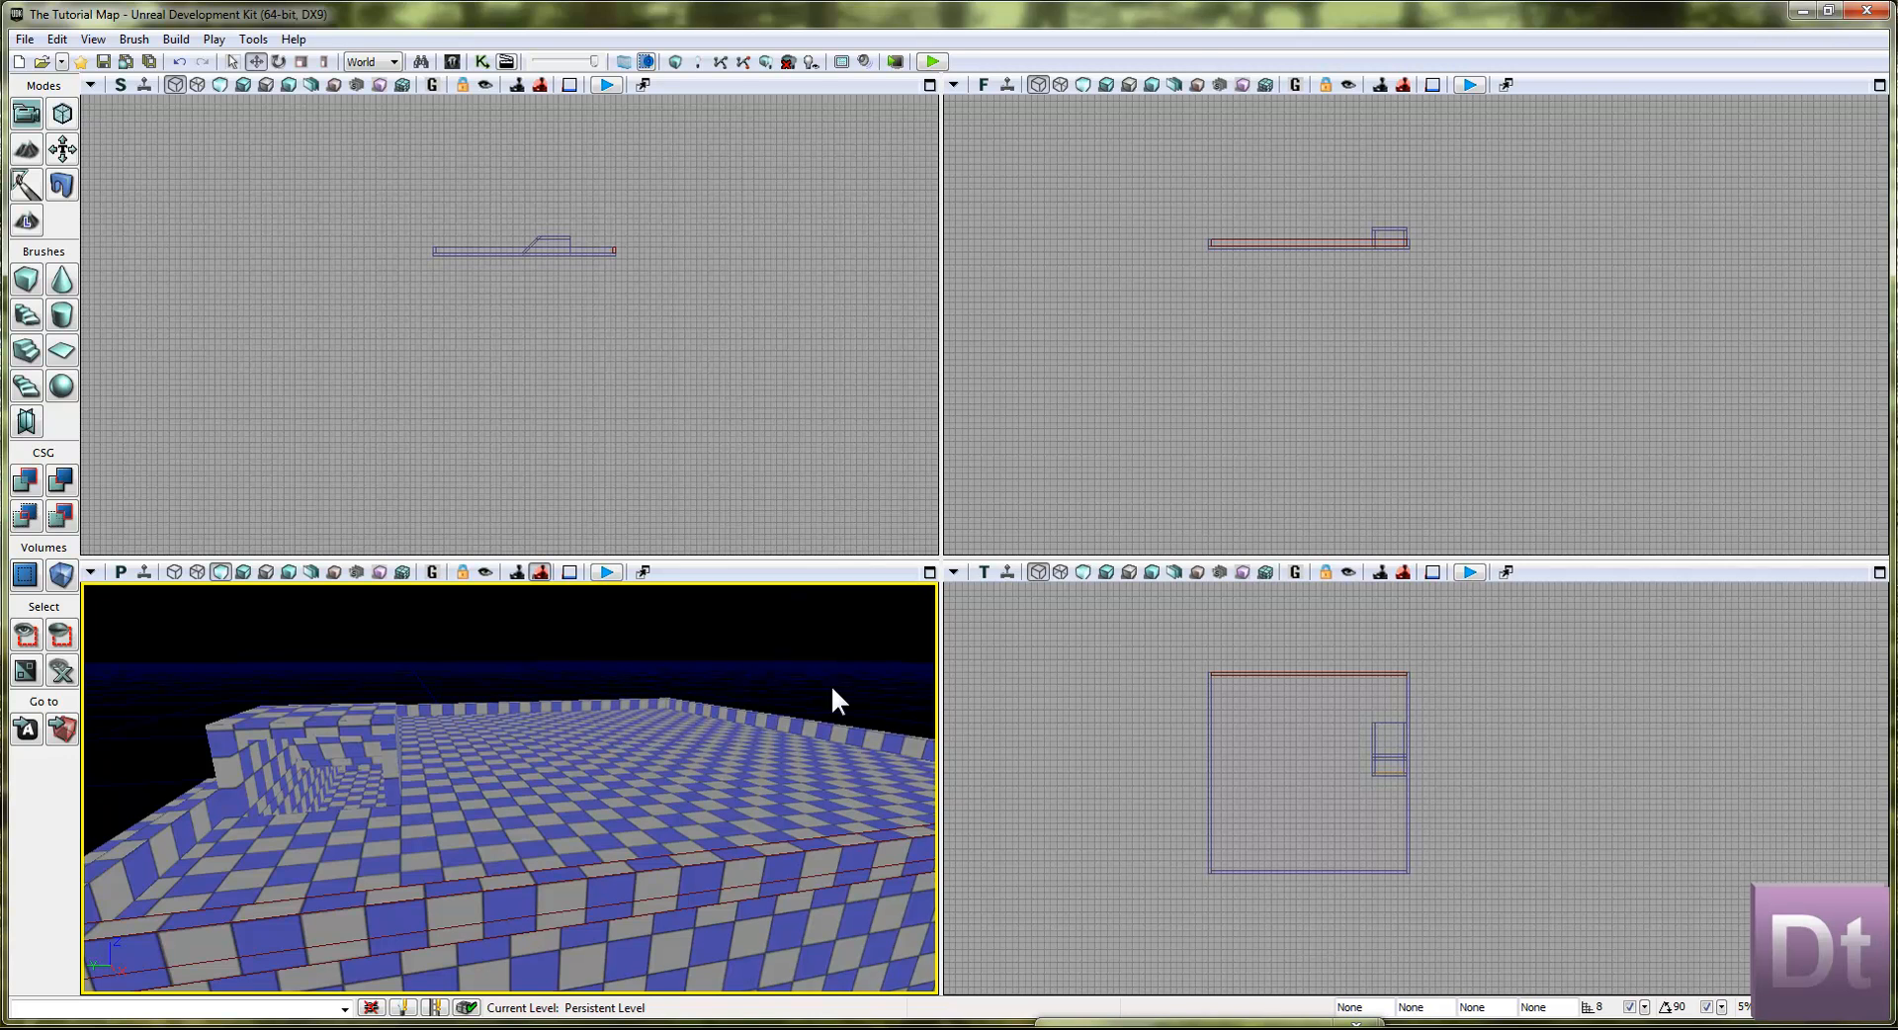
Step: Show all the hidden building brushes again
click(69, 675)
mouse_move(629, 433)
mouse_down()
mouse_move(718, 435)
mouse_move(684, 478)
mouse_up()
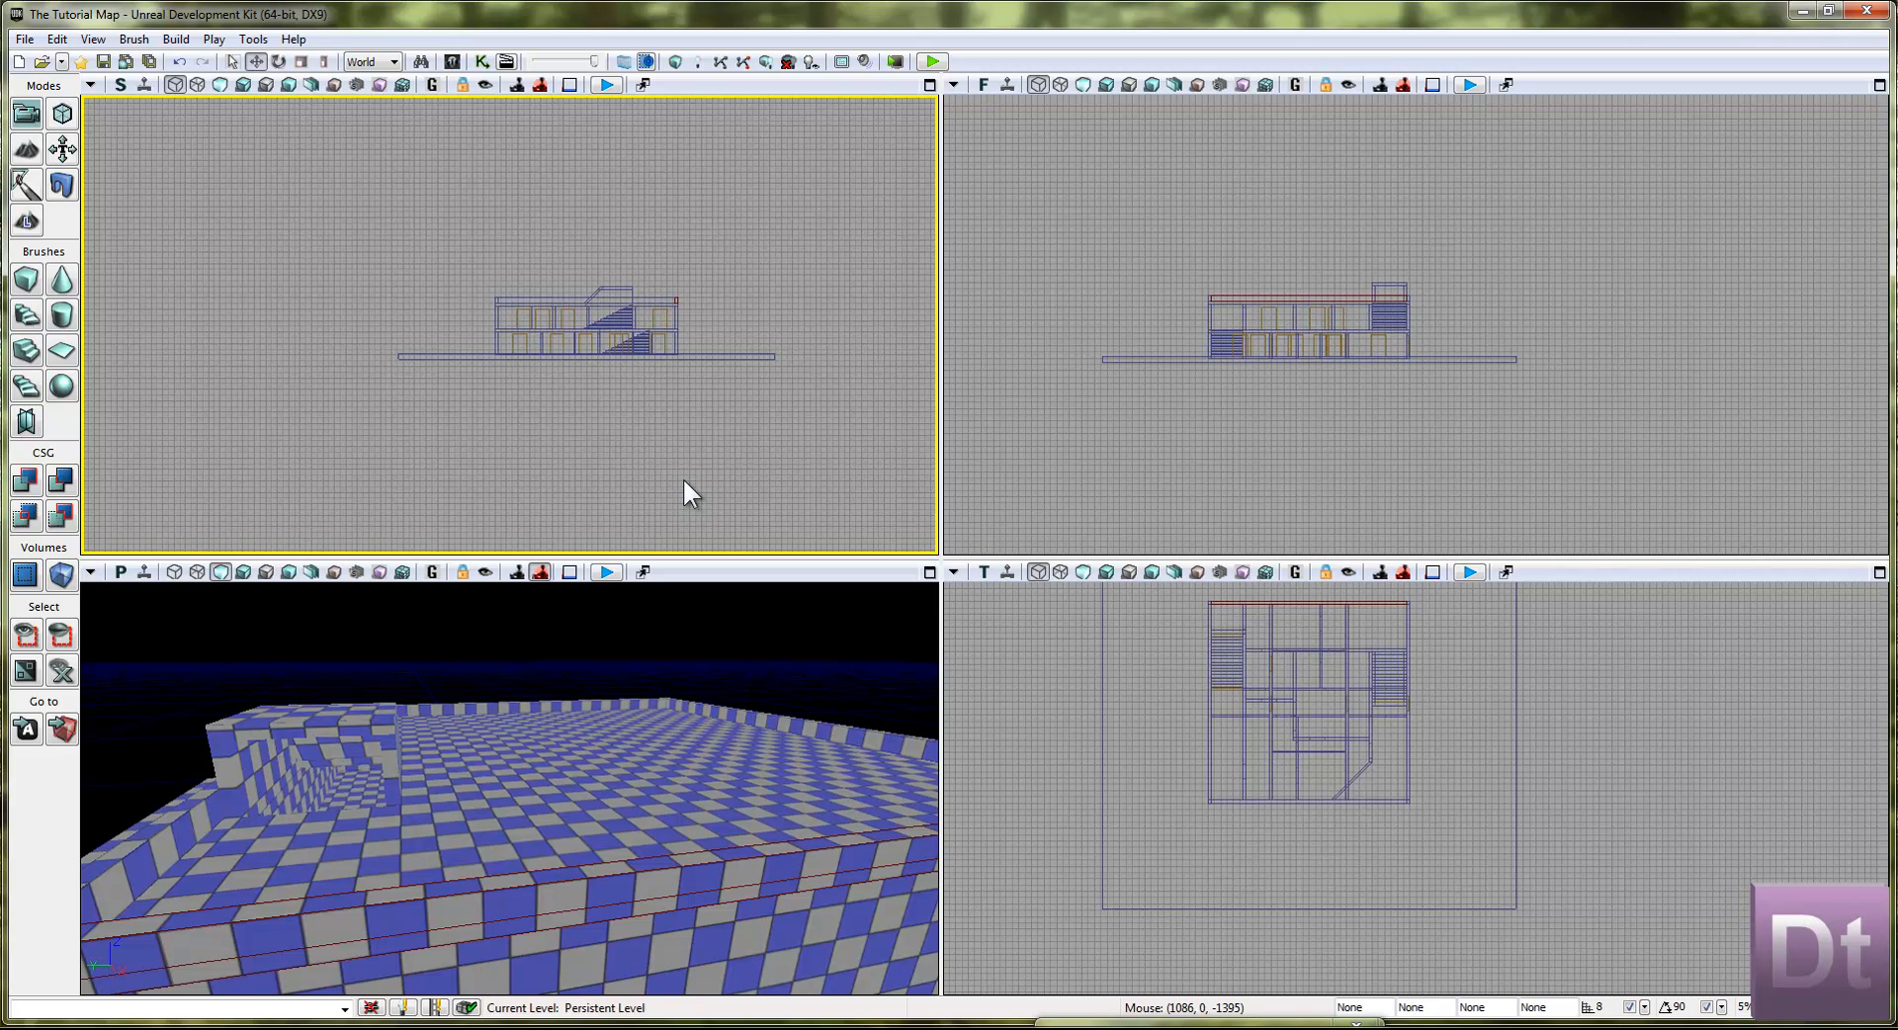
drag(1291, 1023, 1220, 549)
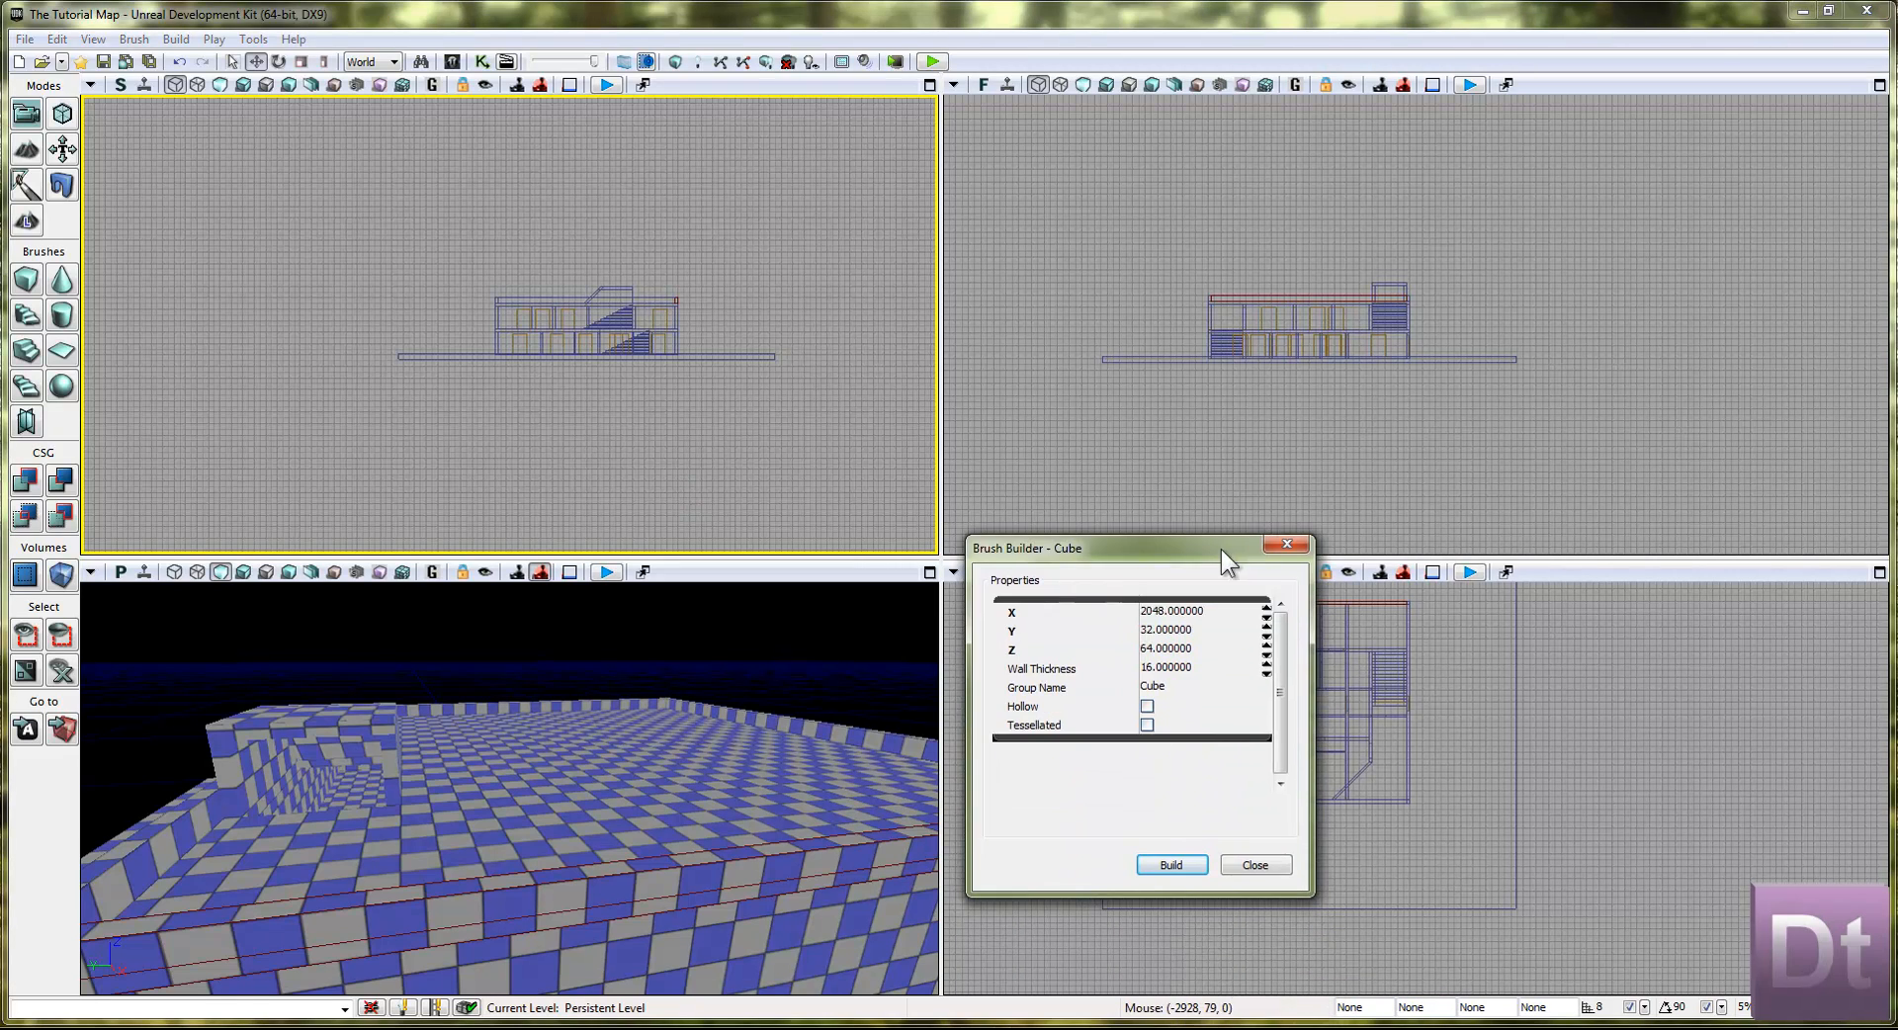
click(1295, 549)
click(1058, 532)
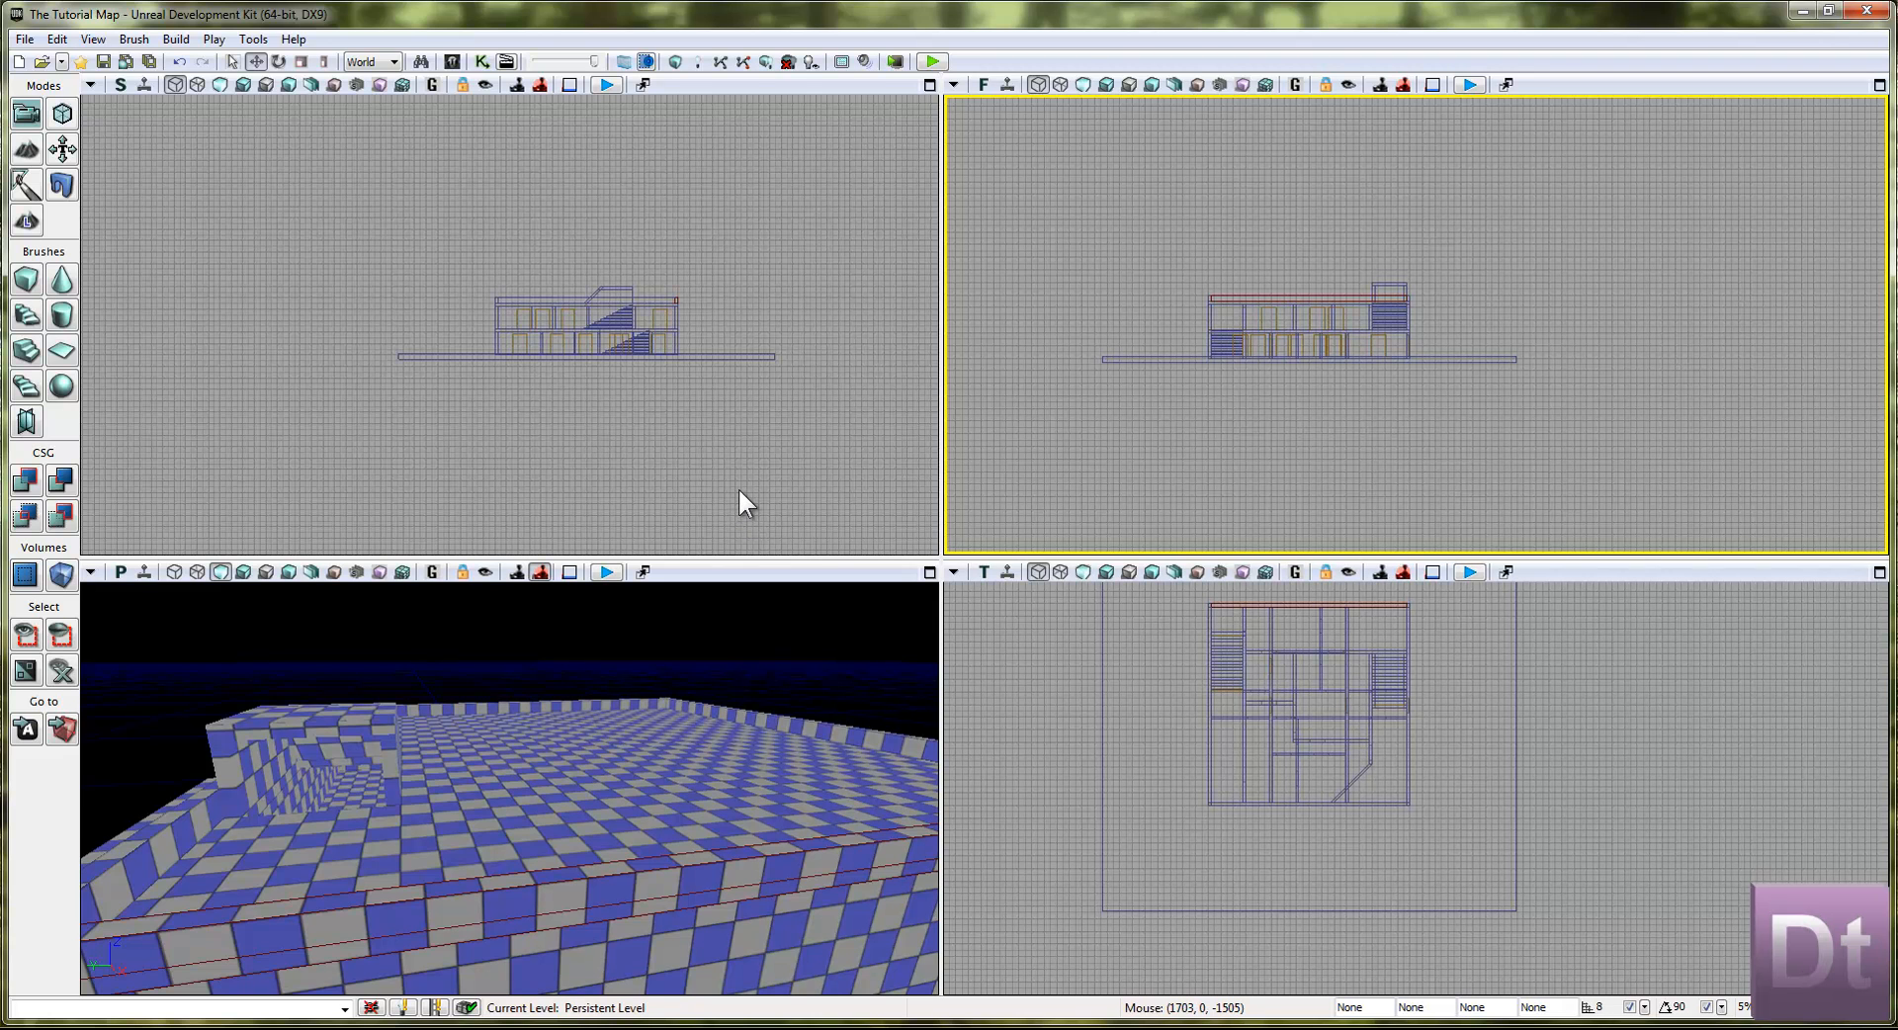
drag(604, 483, 610, 509)
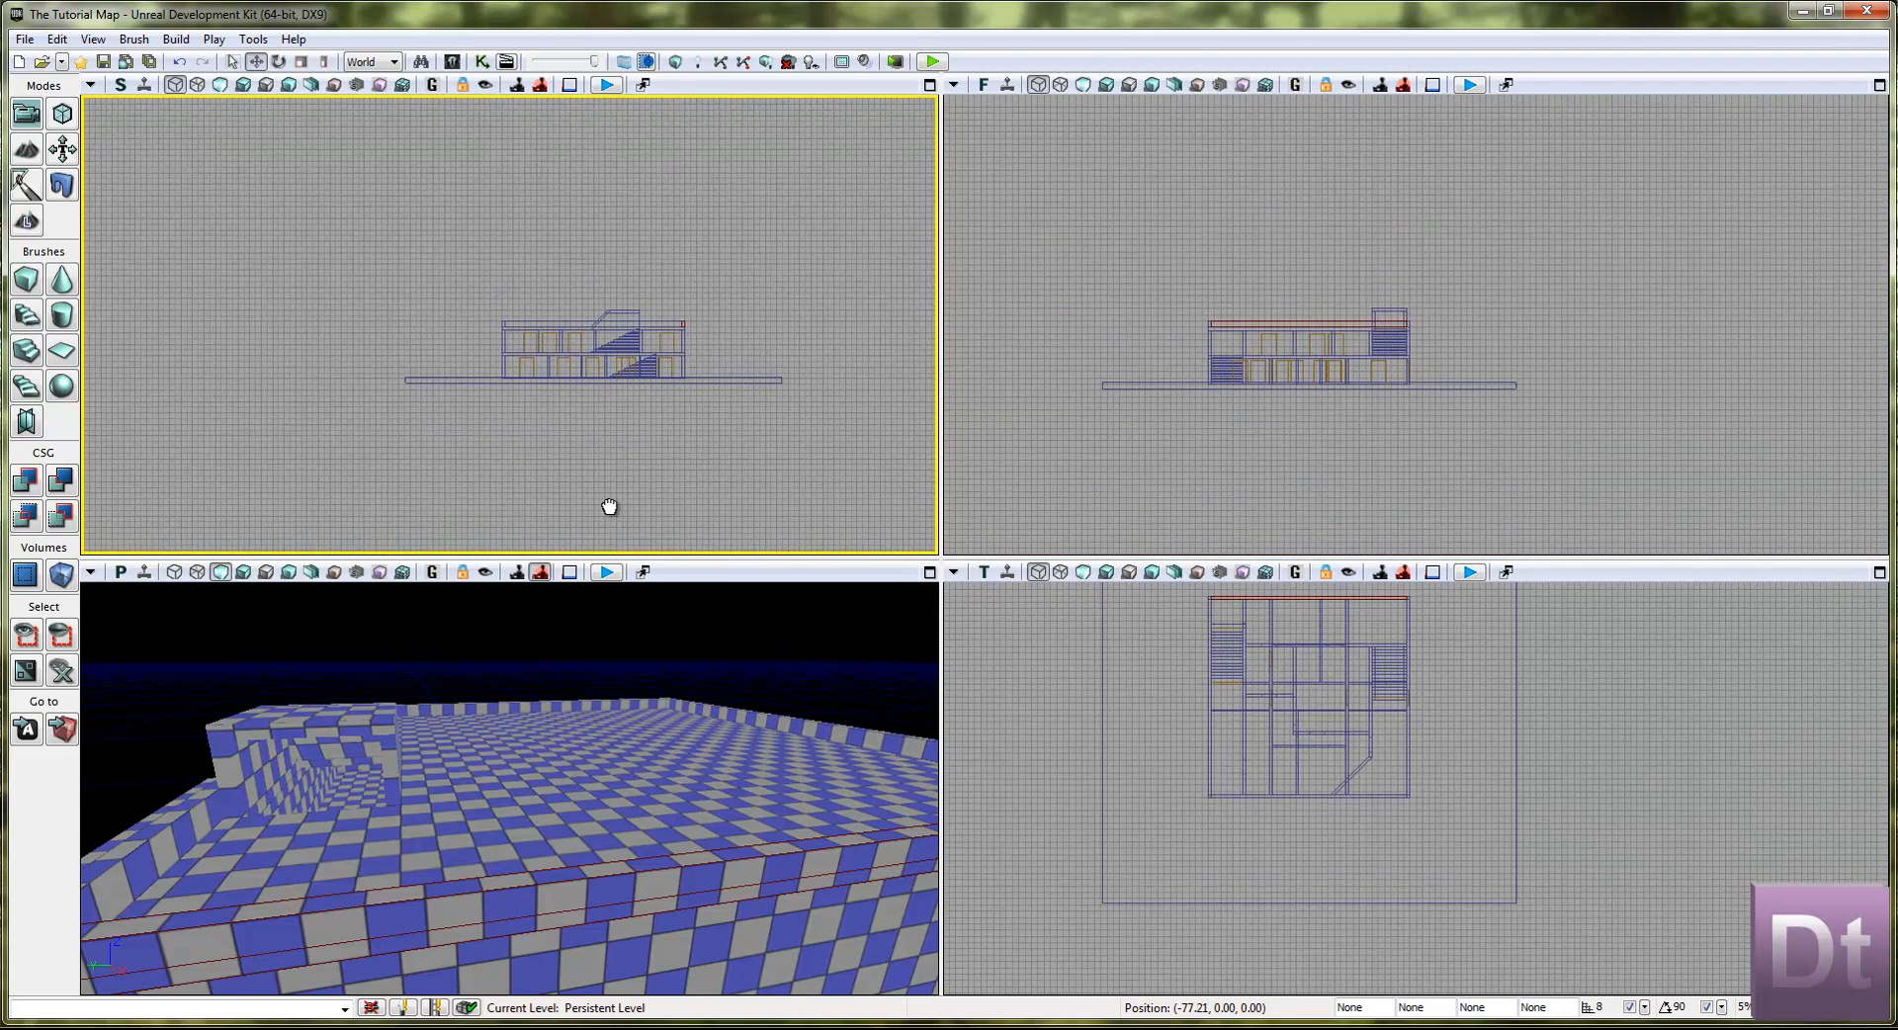